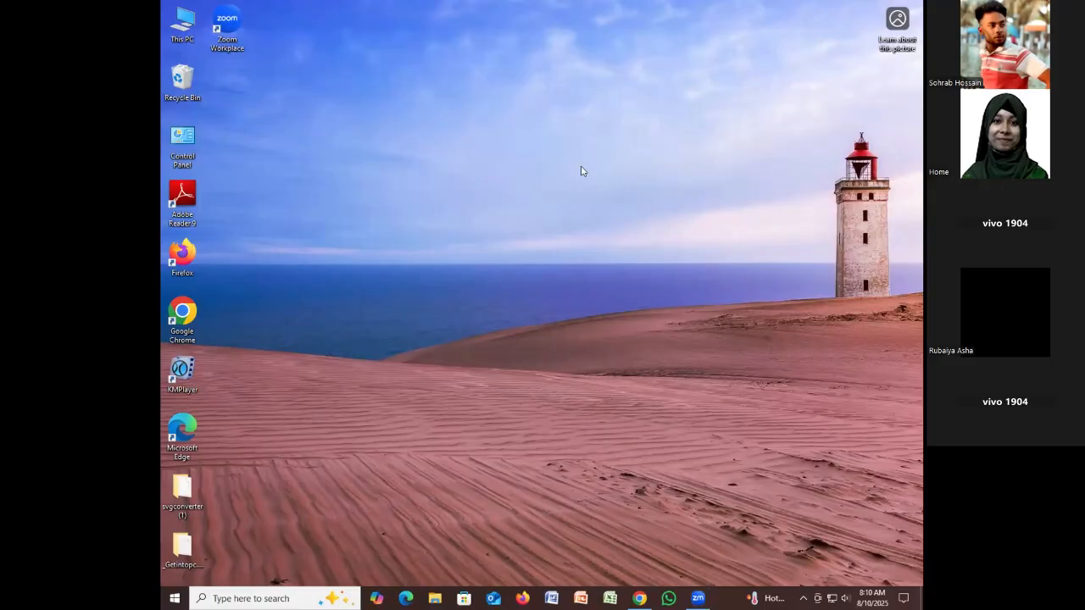
Close the spreadsheet browser window, refresh the desktop twice, and launch a fresh Google Chrome window
click(640, 599)
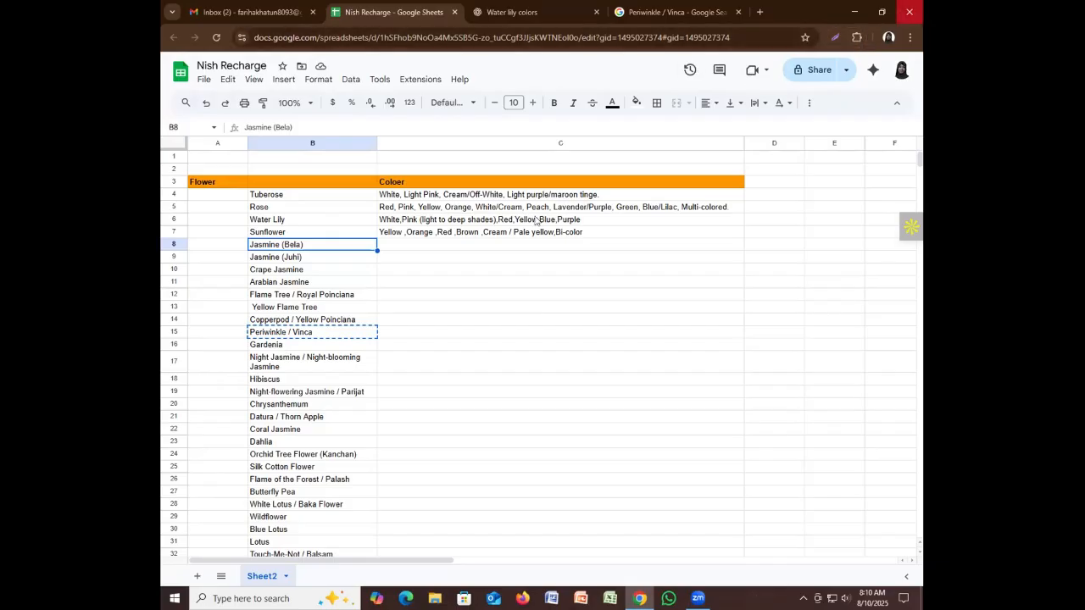
key(super+d)
right_click(435, 203)
click(500, 237)
right_click(472, 208)
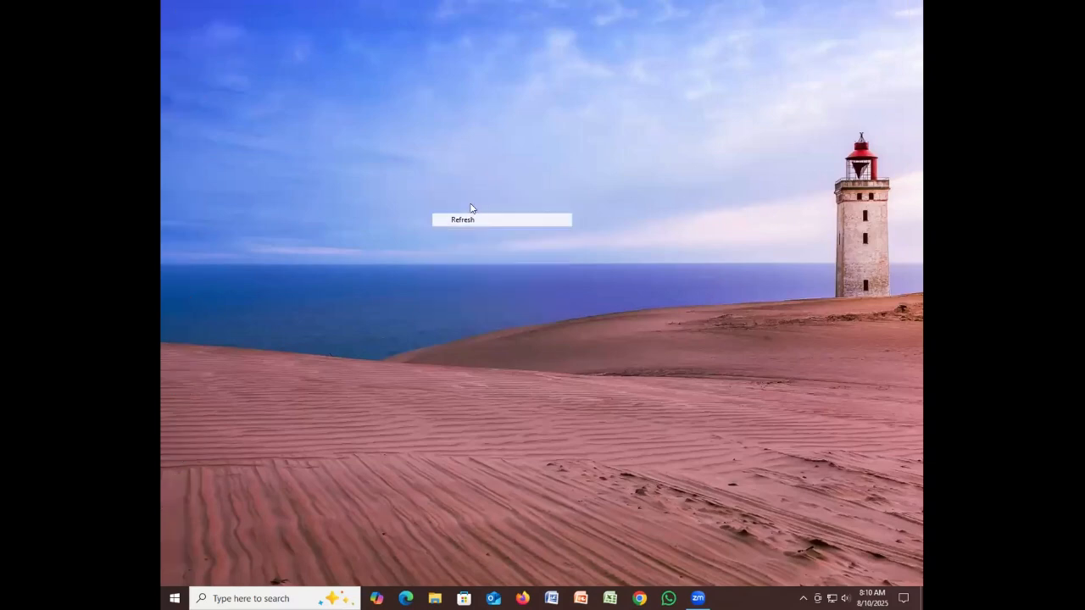
click(503, 239)
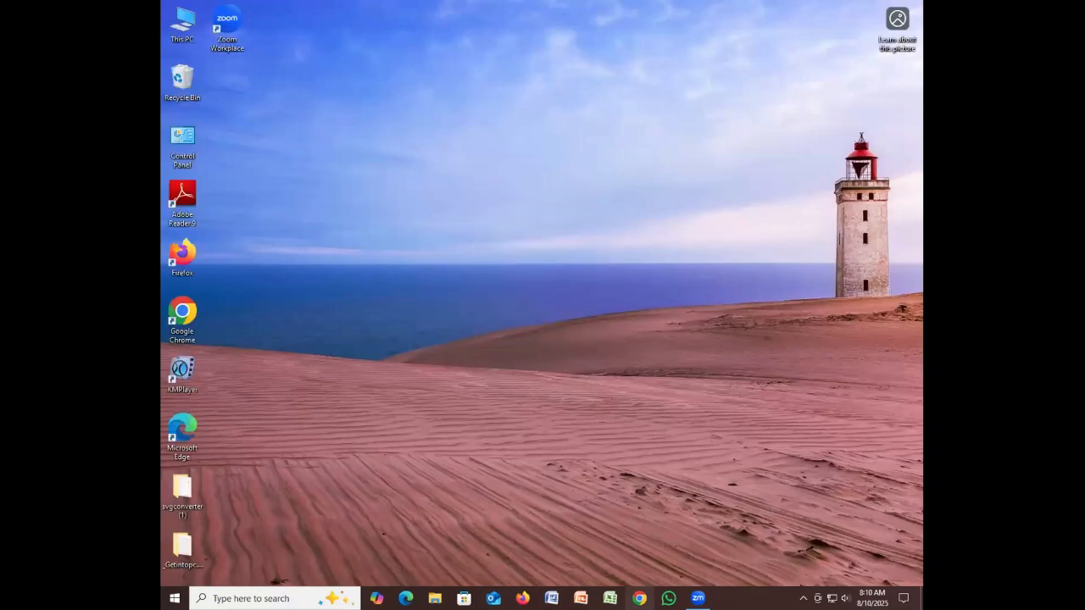
click(640, 598)
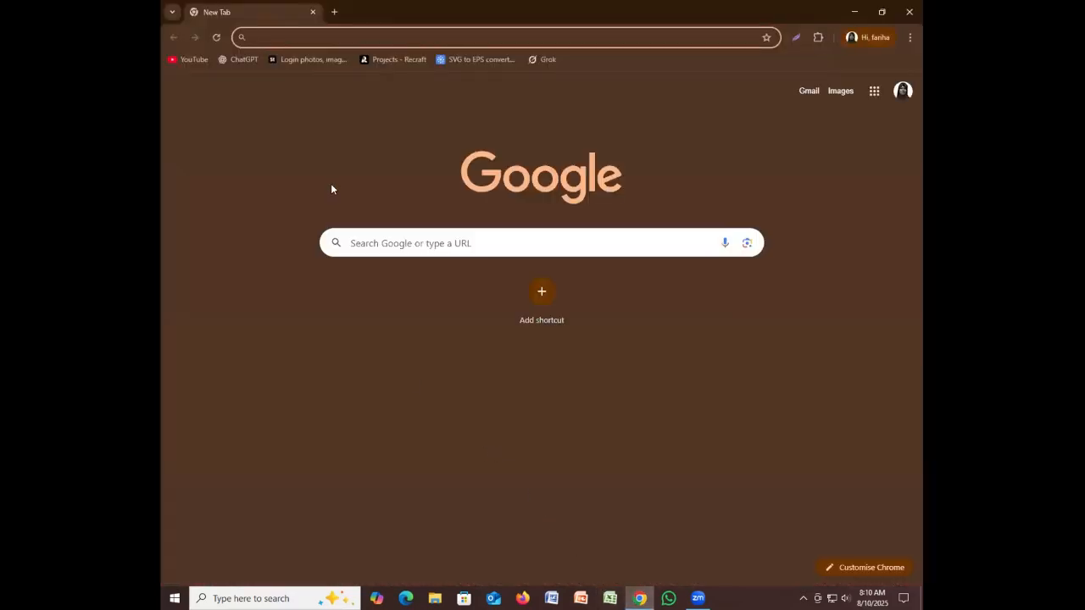
Search Google for 'adobe stock contributor' and open the contributor dashboard
click(458, 245)
click(427, 272)
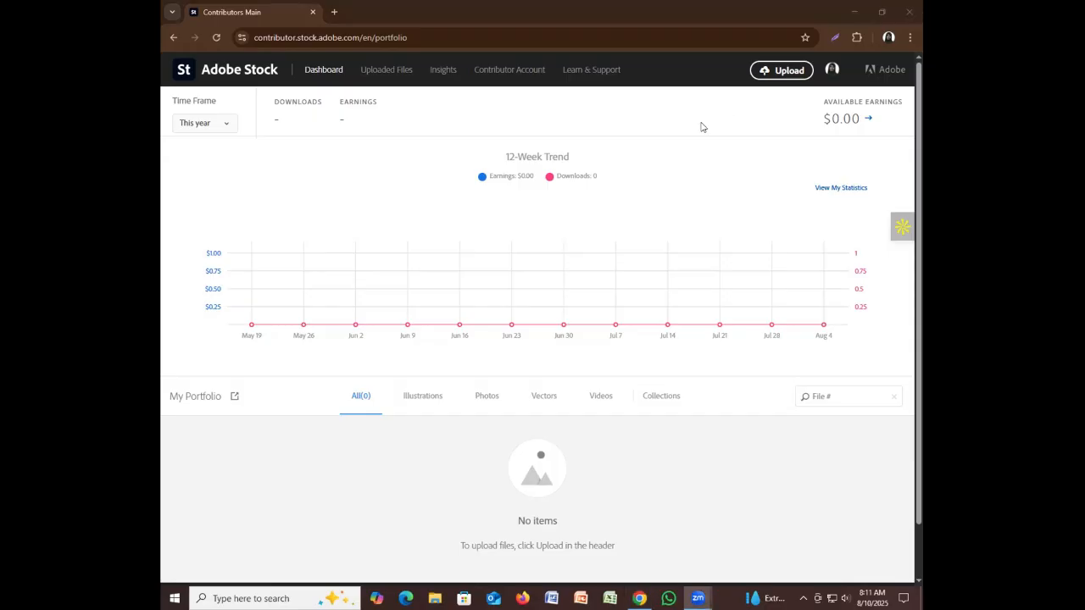
Open Uploaded Files and check the Submission disabled note for the gardenia line-art vector
click(629, 351)
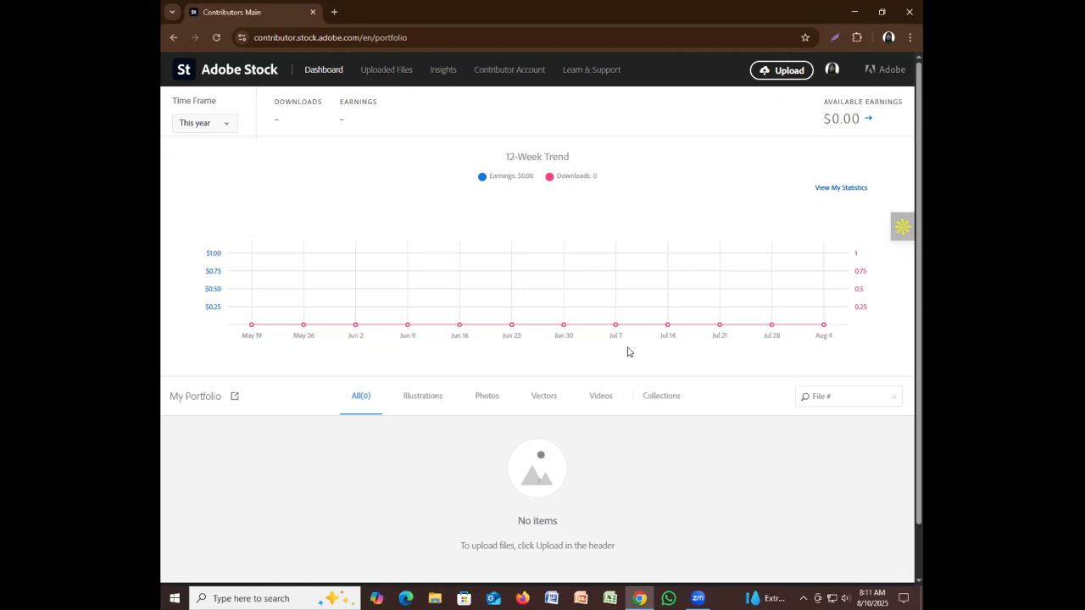
click(381, 73)
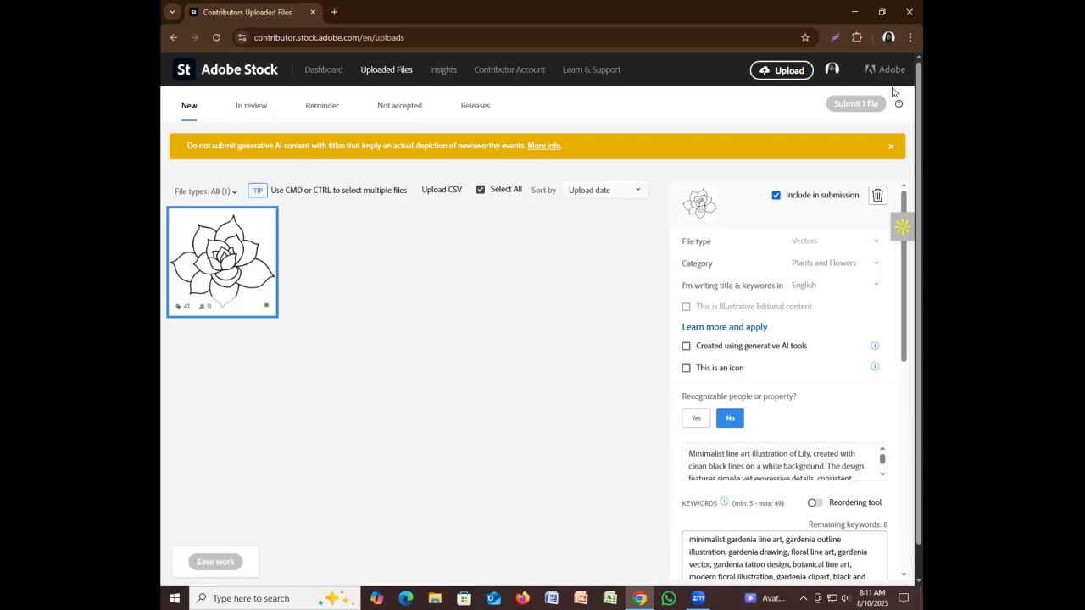
mouse_move(899, 105)
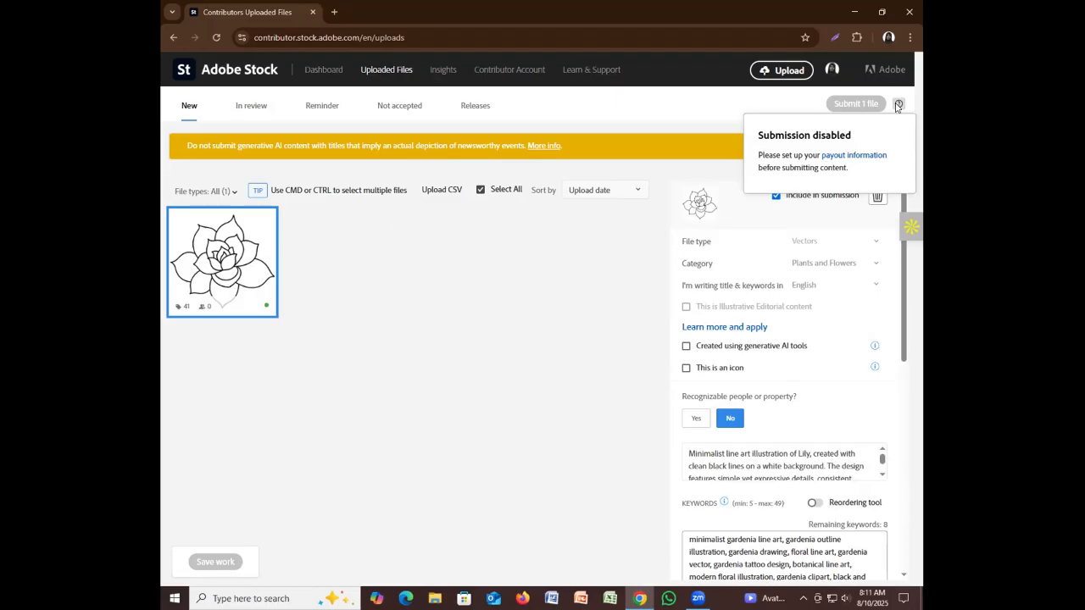
Follow the payout information link and scroll through the Contributor Account settings page
click(853, 157)
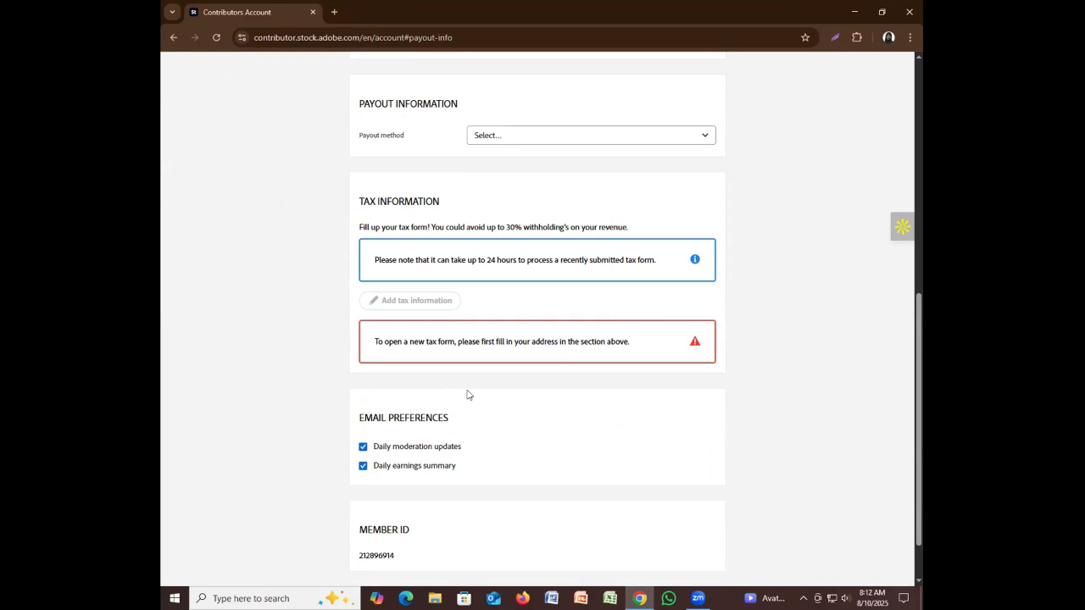
scroll(438, 288, down, 2)
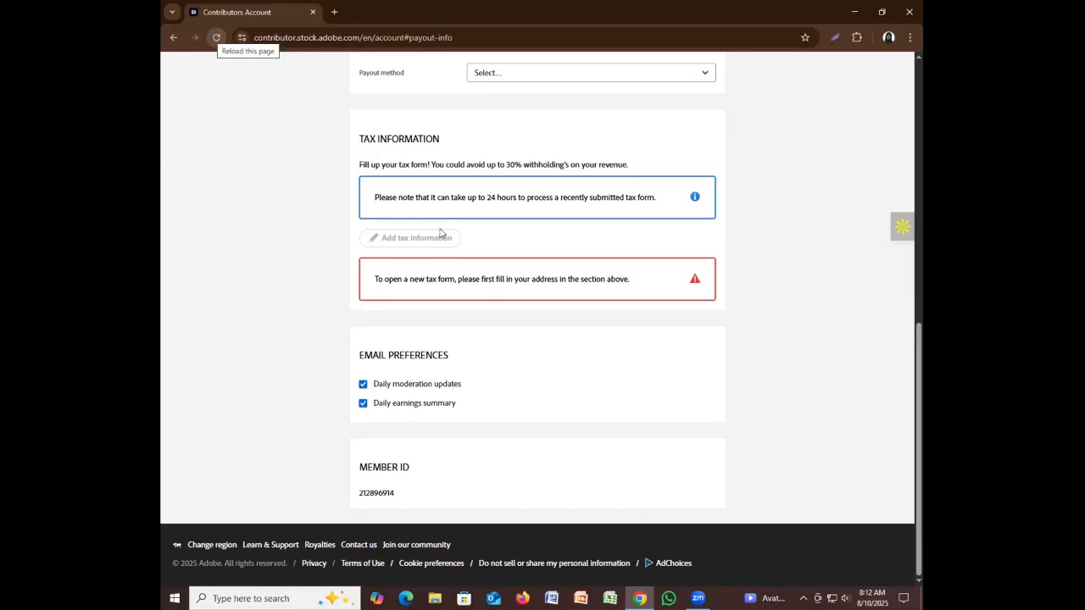
scroll(479, 240, up, 3)
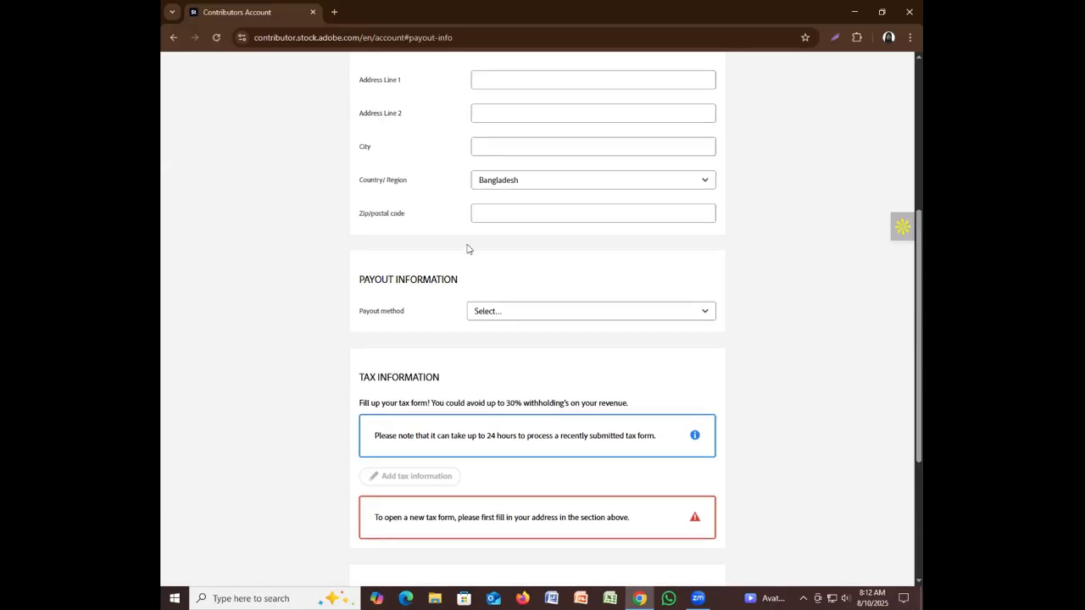
scroll(467, 247, down, 2)
scroll(468, 246, up, 5)
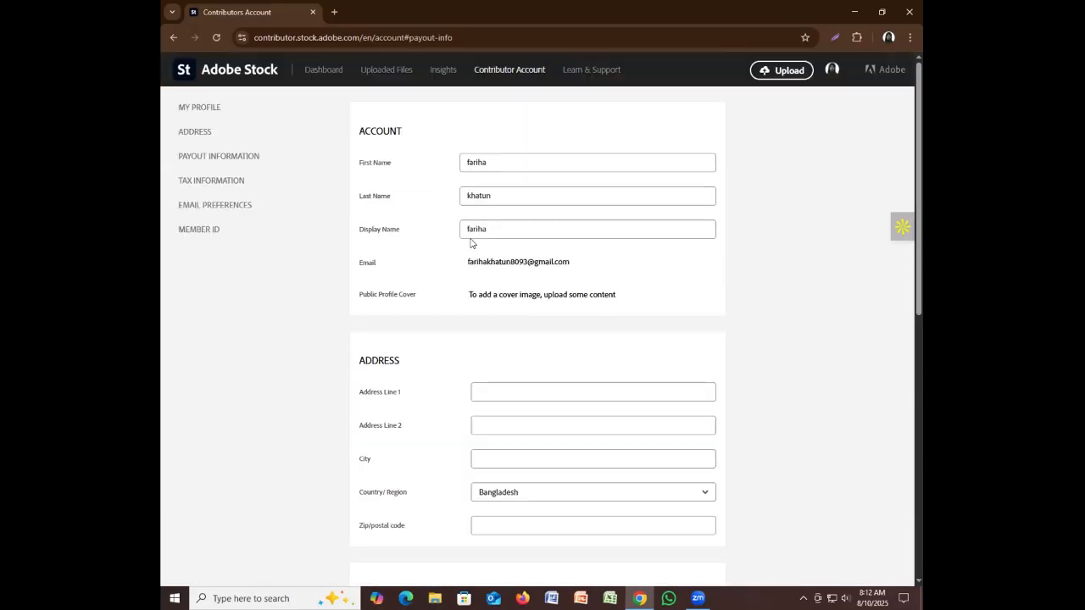
scroll(472, 243, down, 1)
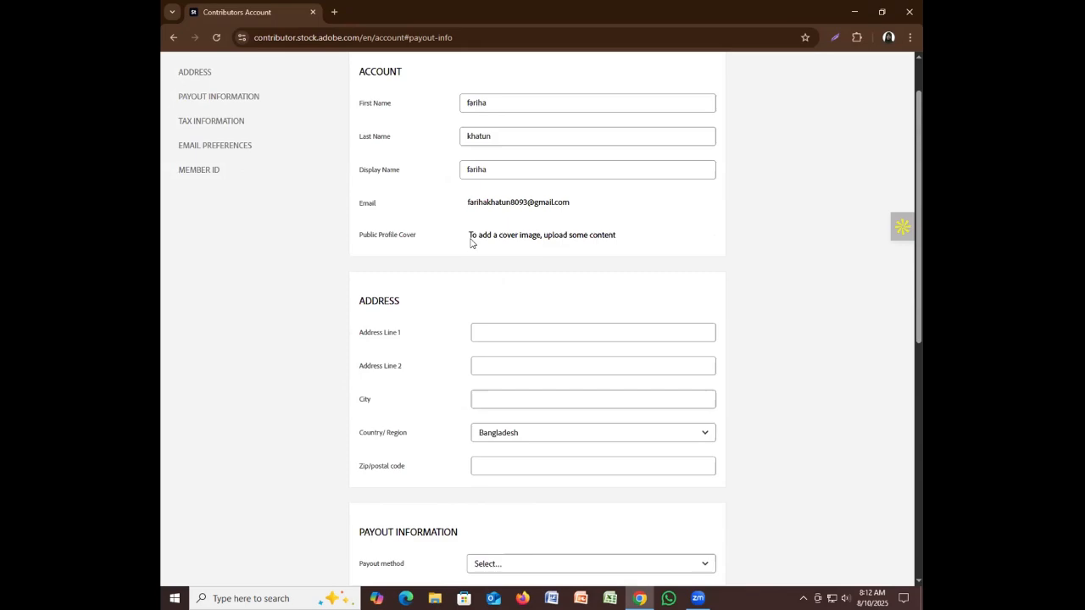
scroll(471, 243, down, 6)
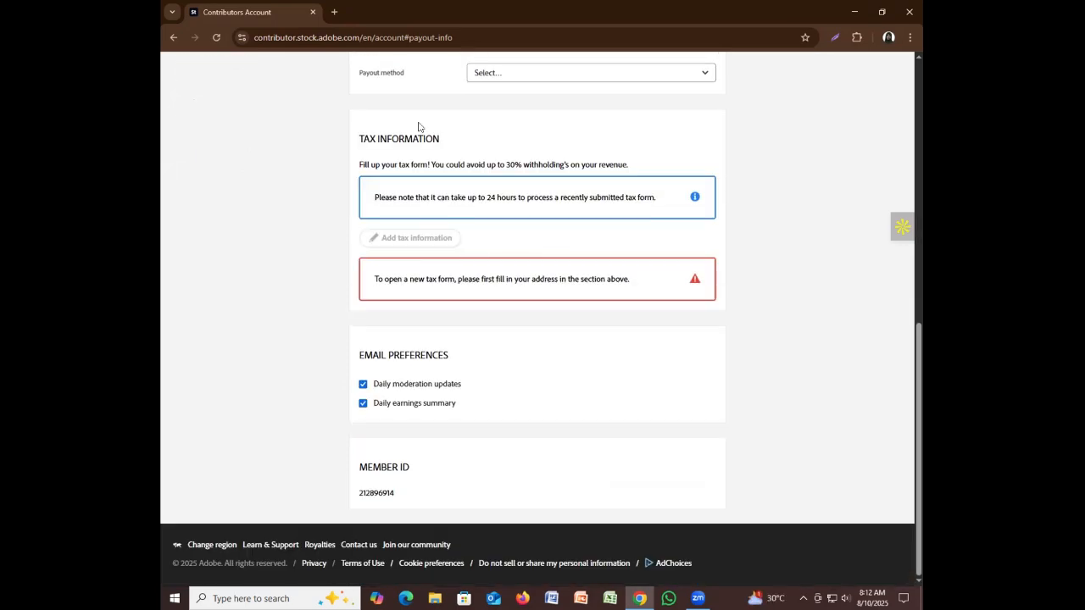
scroll(506, 210, up, 7)
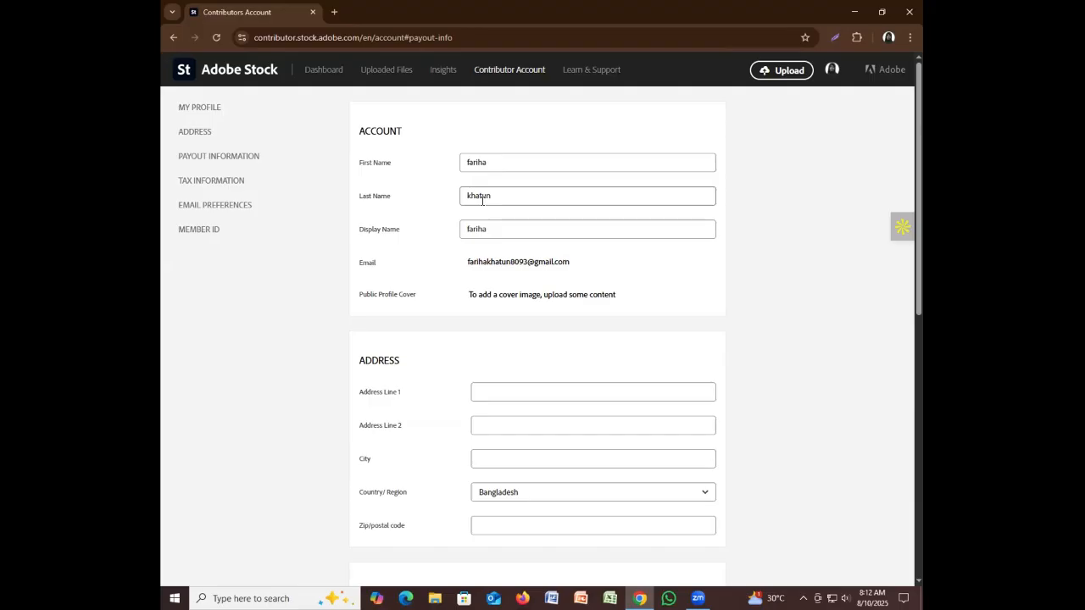
Retype the First Name and Last Name fields with the contributor's name parts
click(489, 164)
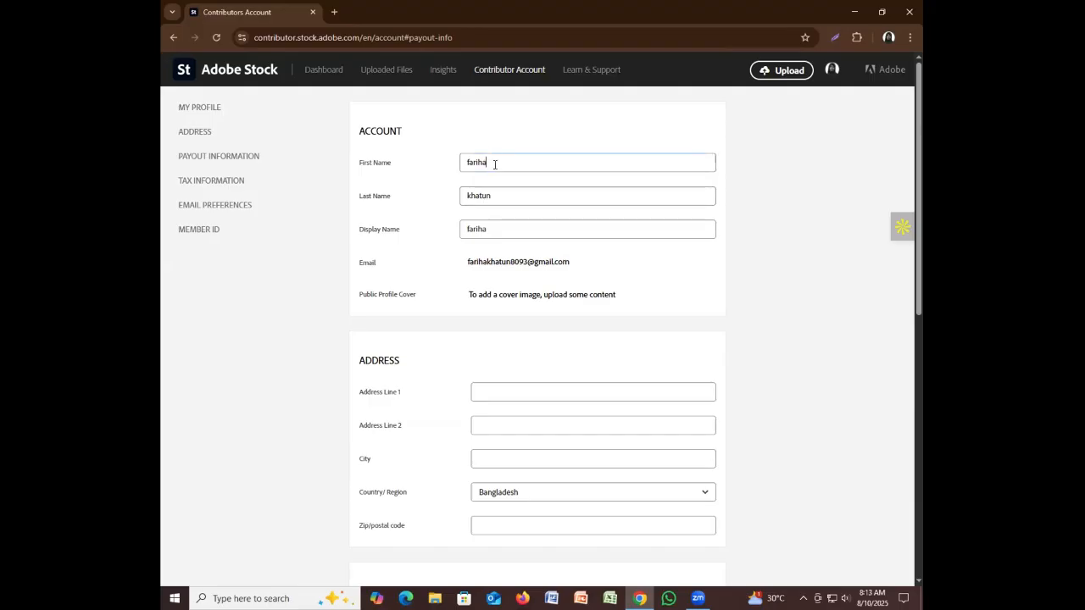
drag(491, 164, 464, 163)
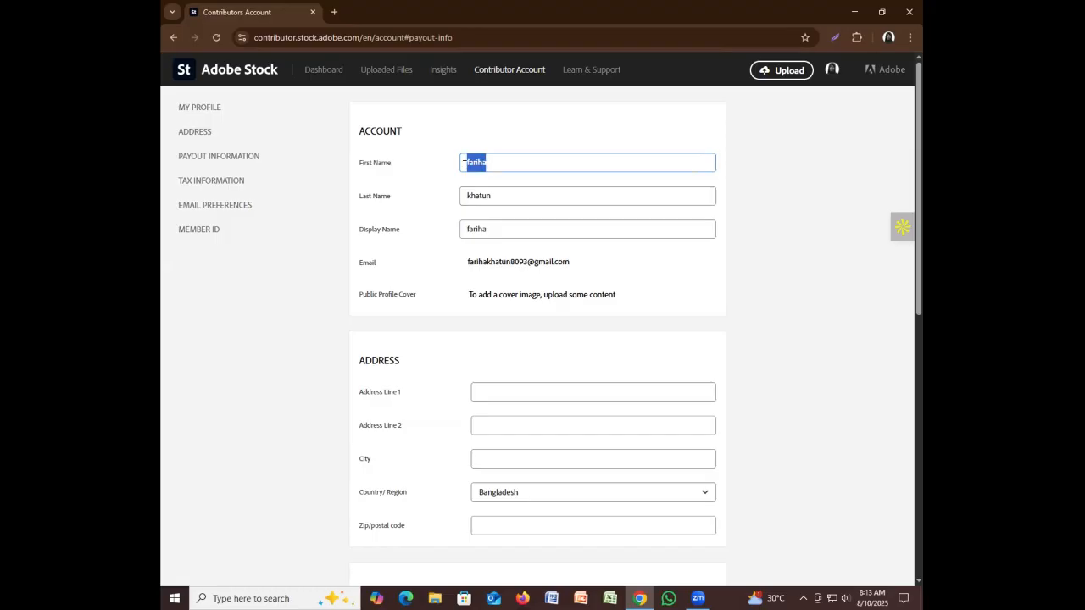
text(Mst)
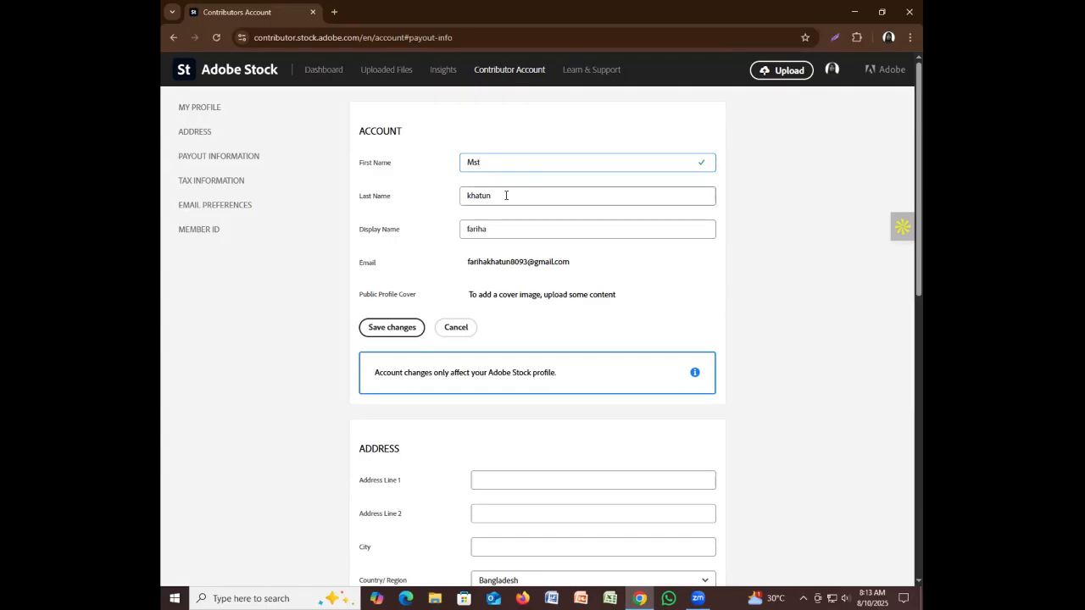
drag(505, 196, 463, 196)
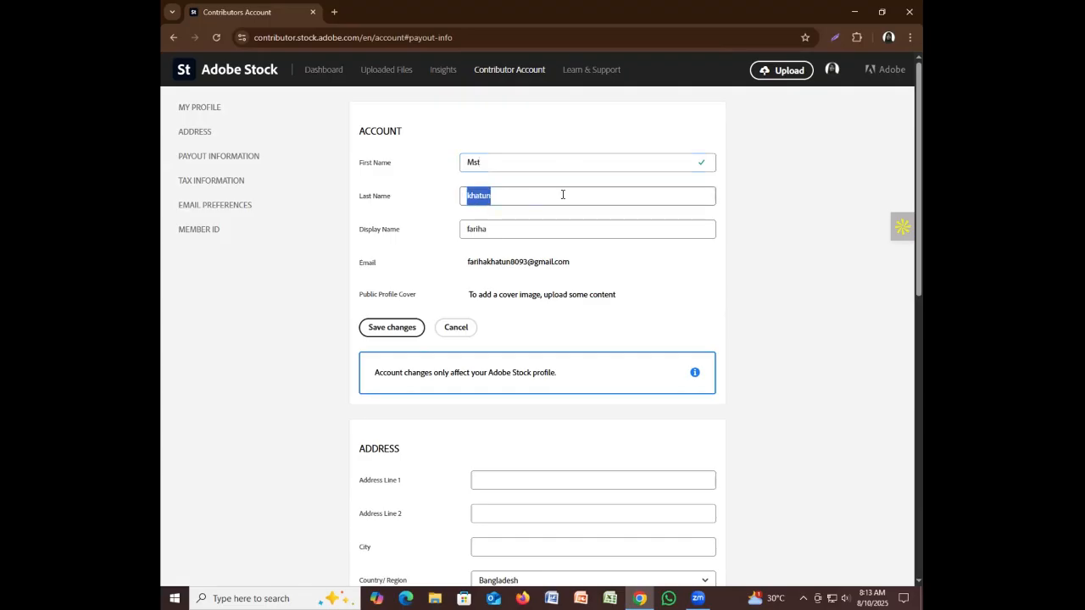
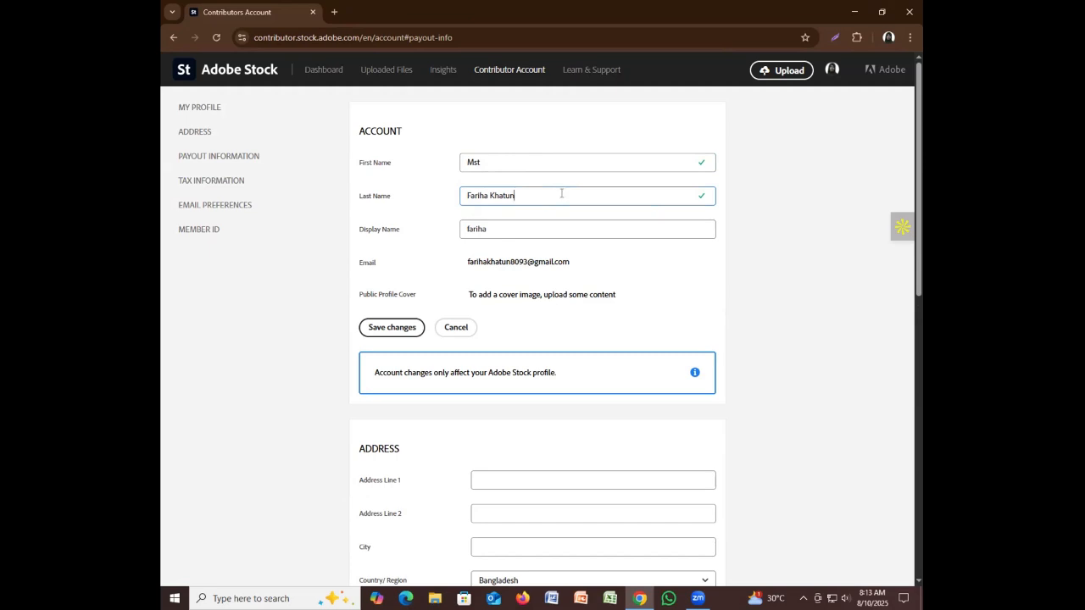
Move the given name from Last Name to the end of First Name and remove the leftover space
click(535, 235)
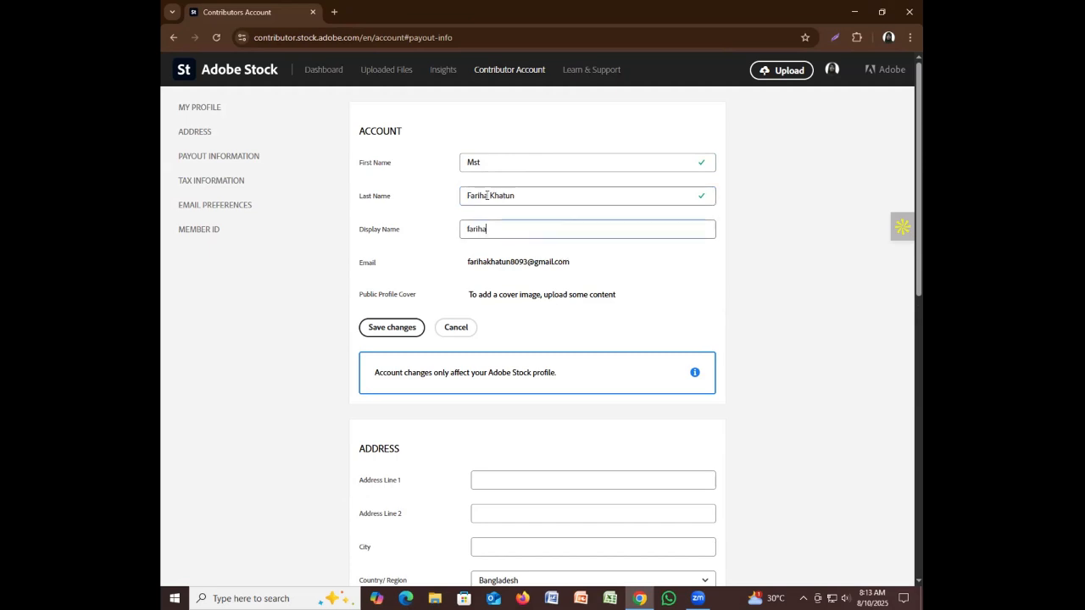
drag(489, 196, 468, 196)
key(ctrl+c)
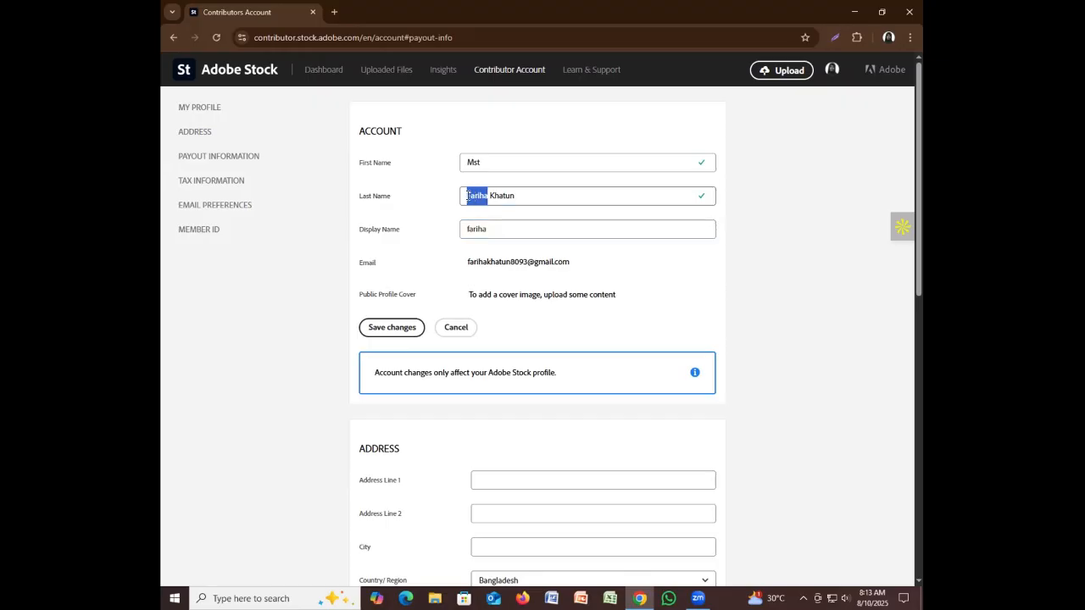
click(494, 165)
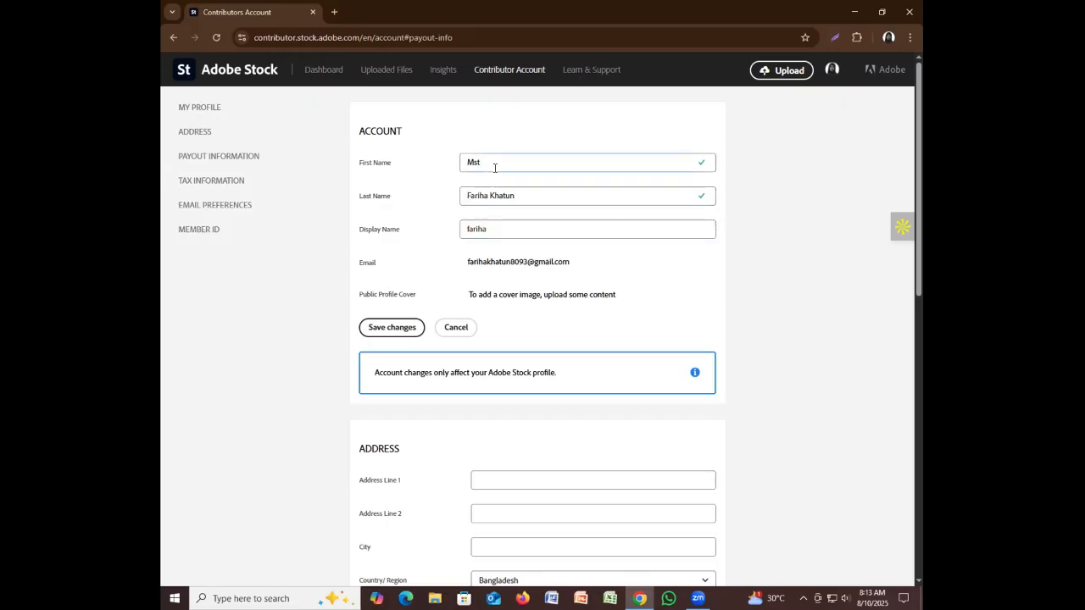
key(ctrl+v)
drag(489, 195, 468, 196)
key(BackSpace)
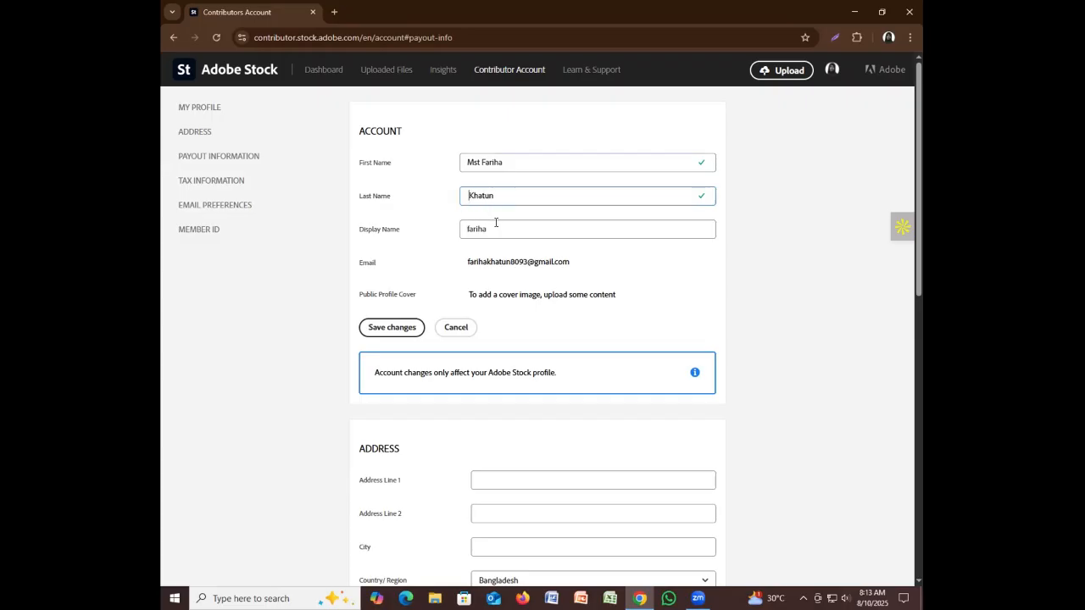
key(BackSpace)
scroll(428, 407, down, 2)
scroll(425, 406, down, 1)
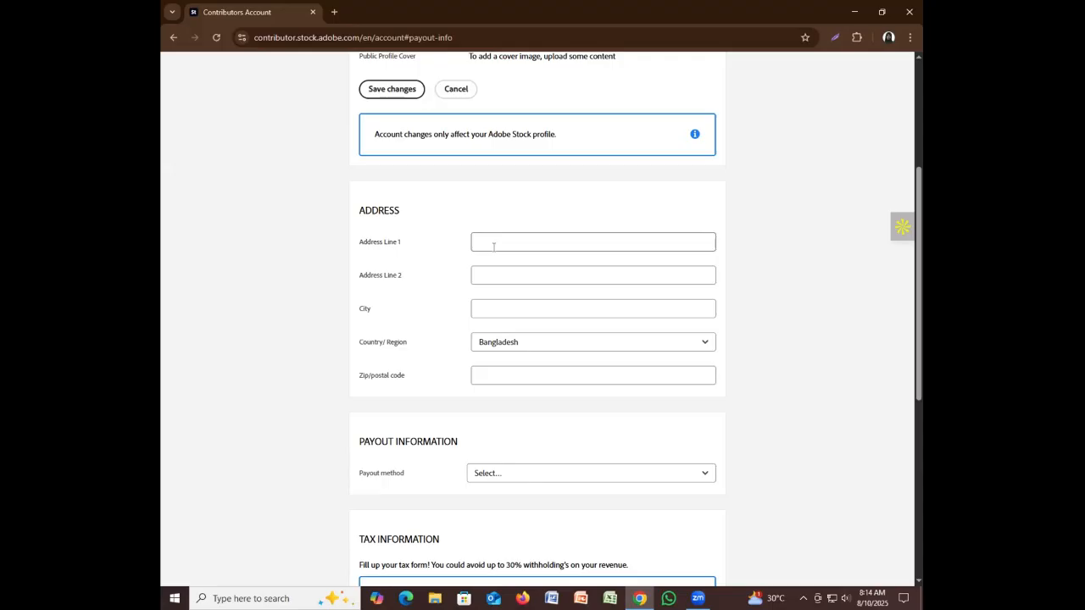
Type the contributor's street address into Address Line 1, correcting typos along the way
scroll(493, 246, up, 1)
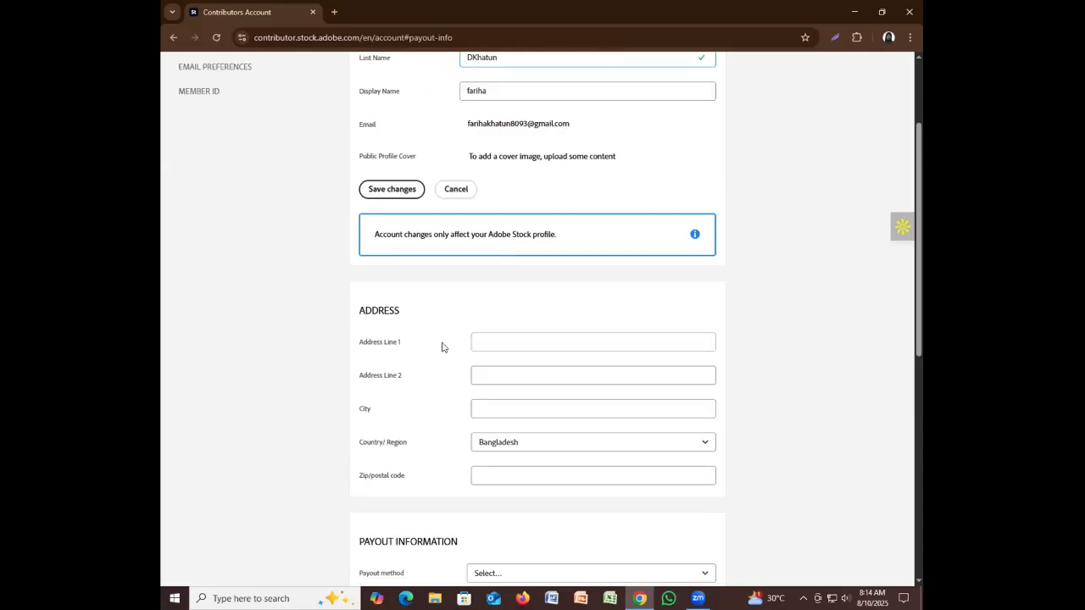
click(492, 342)
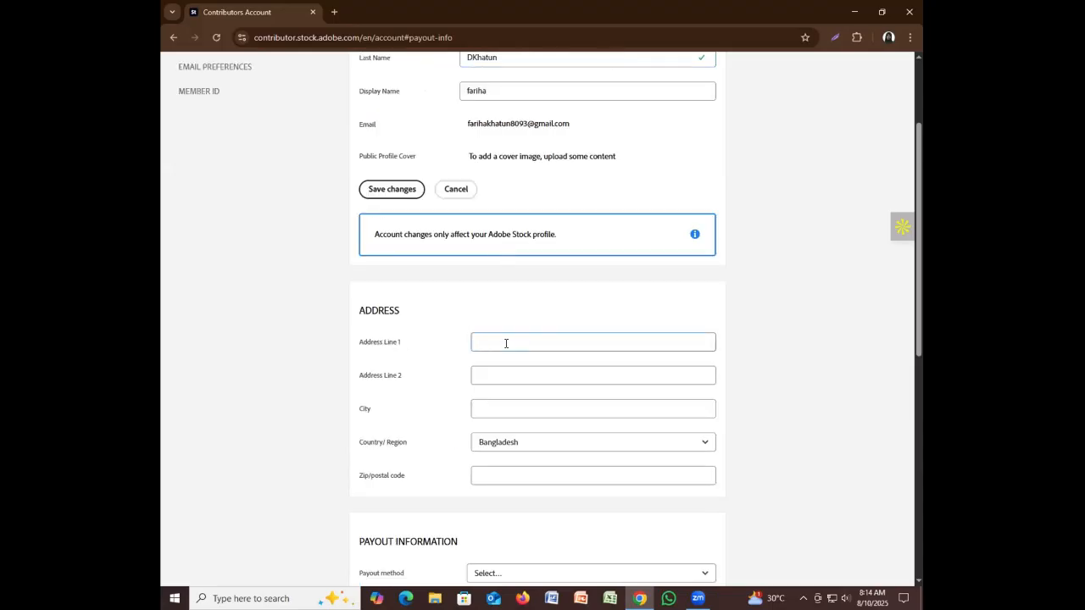
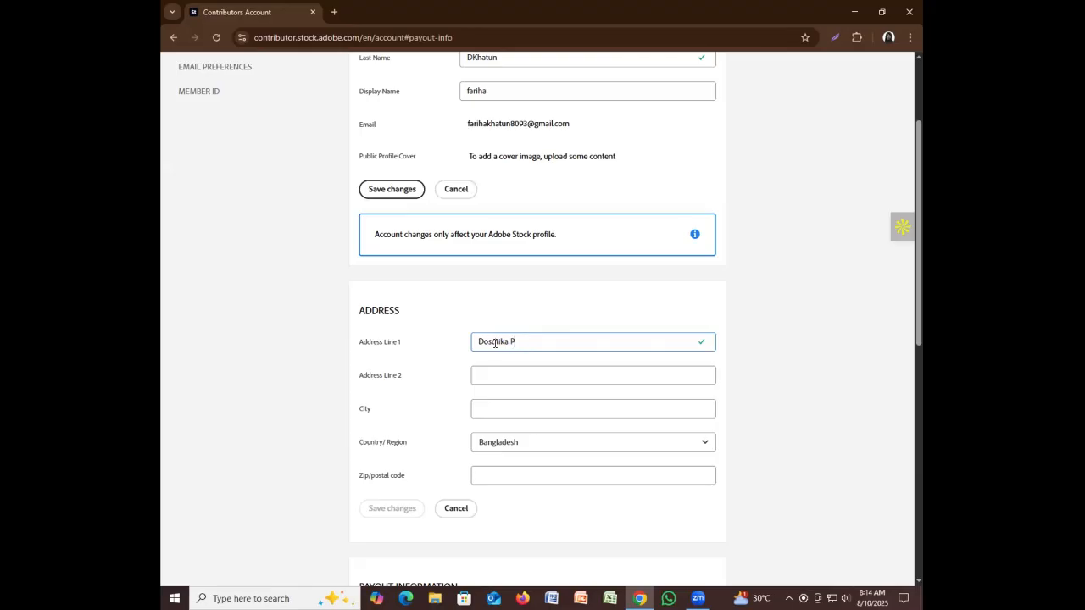
drag(495, 342, 500, 343)
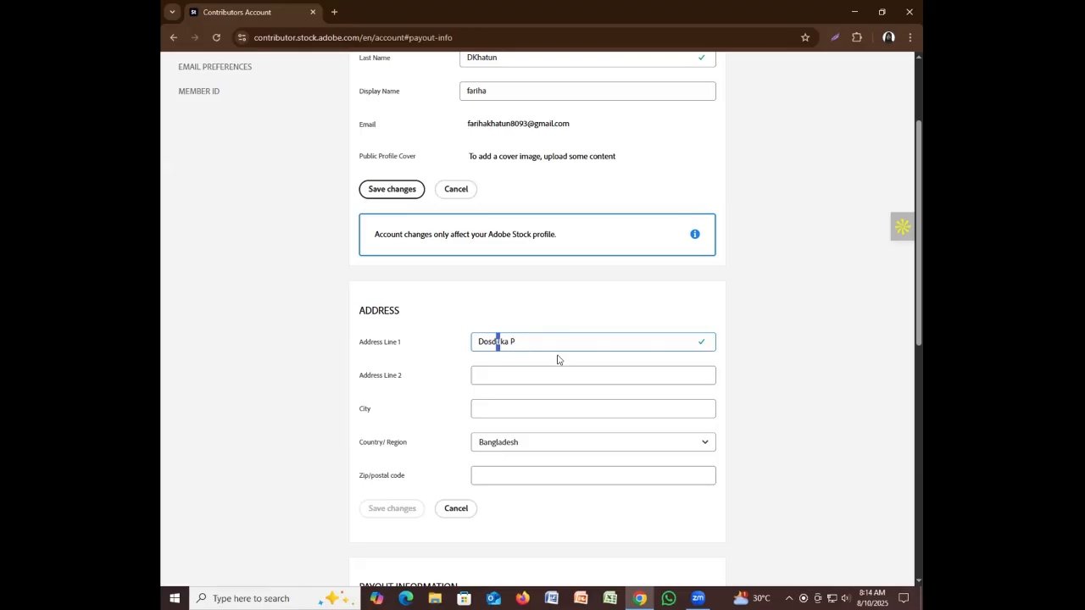
click(496, 343)
key(Delete)
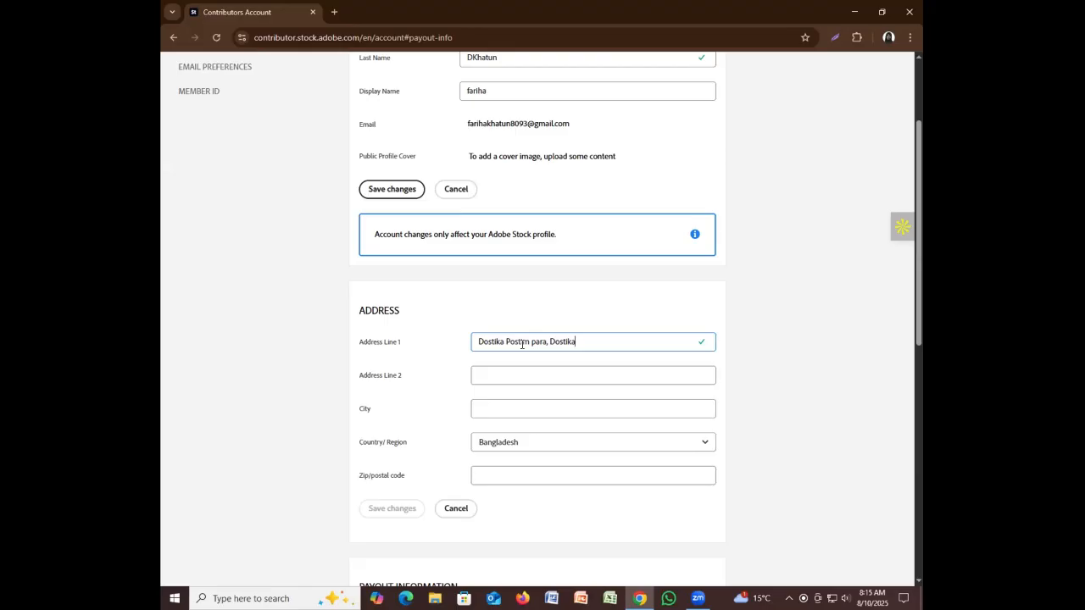
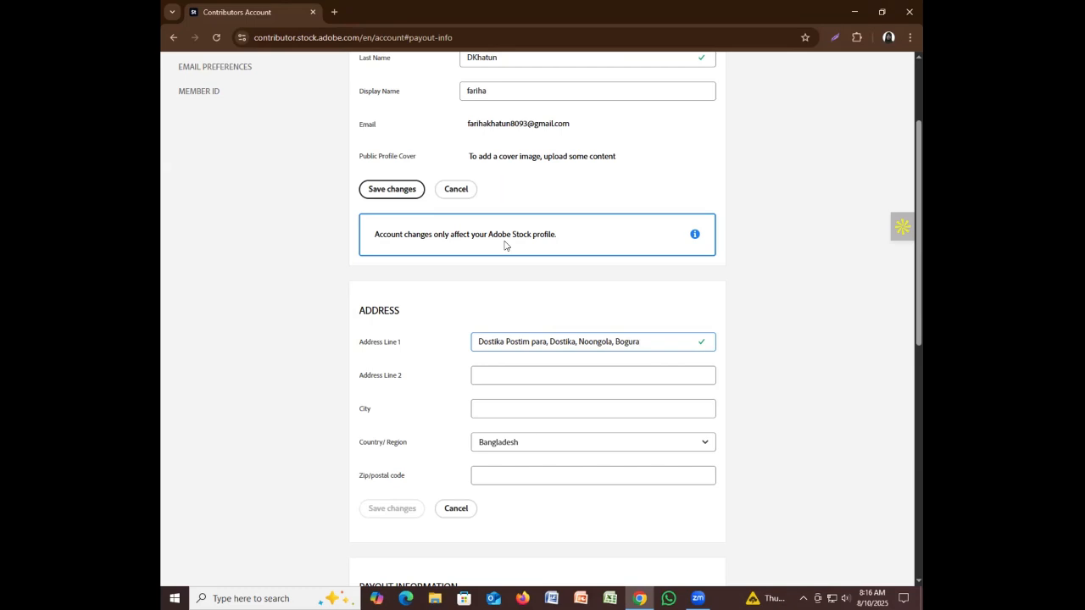
Insert a comma after the sub-district and append the division and country to Address Line 1
click(659, 341)
text(,)
click(690, 343)
text(Dha)
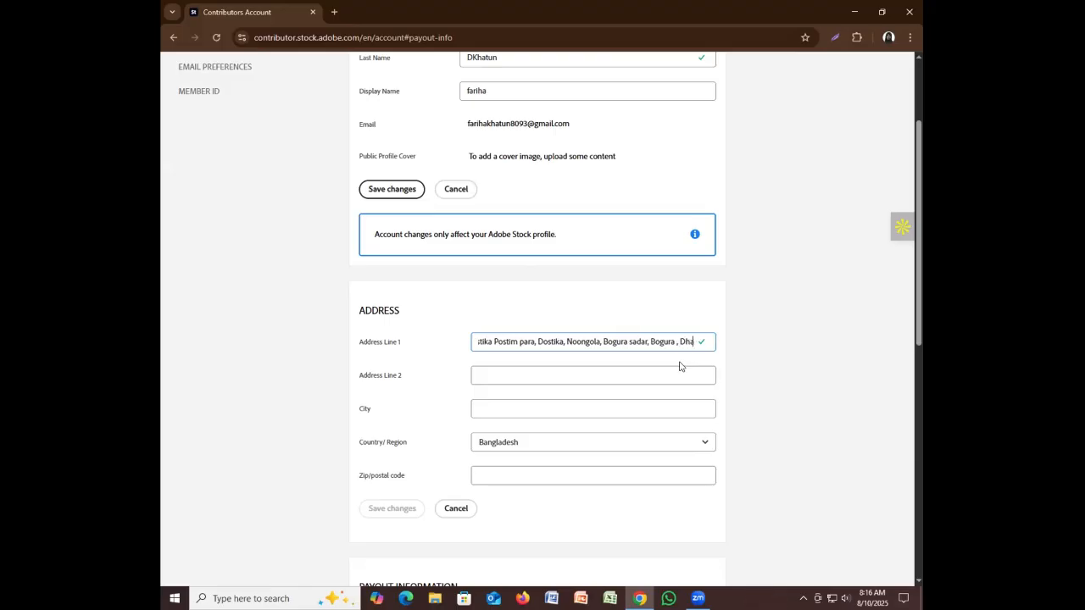
text(ka)
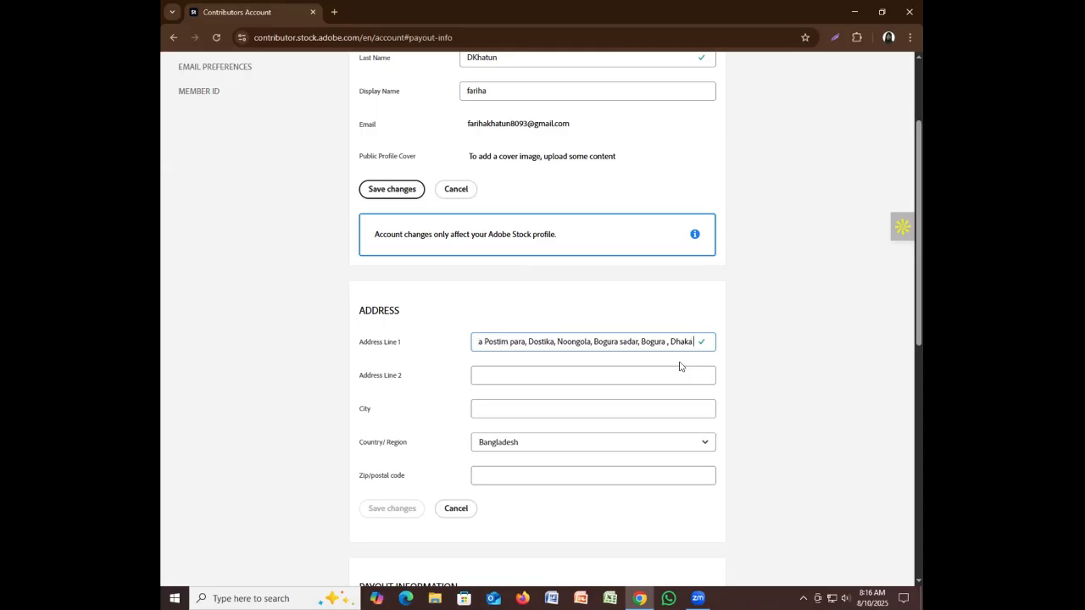
text( Ban)
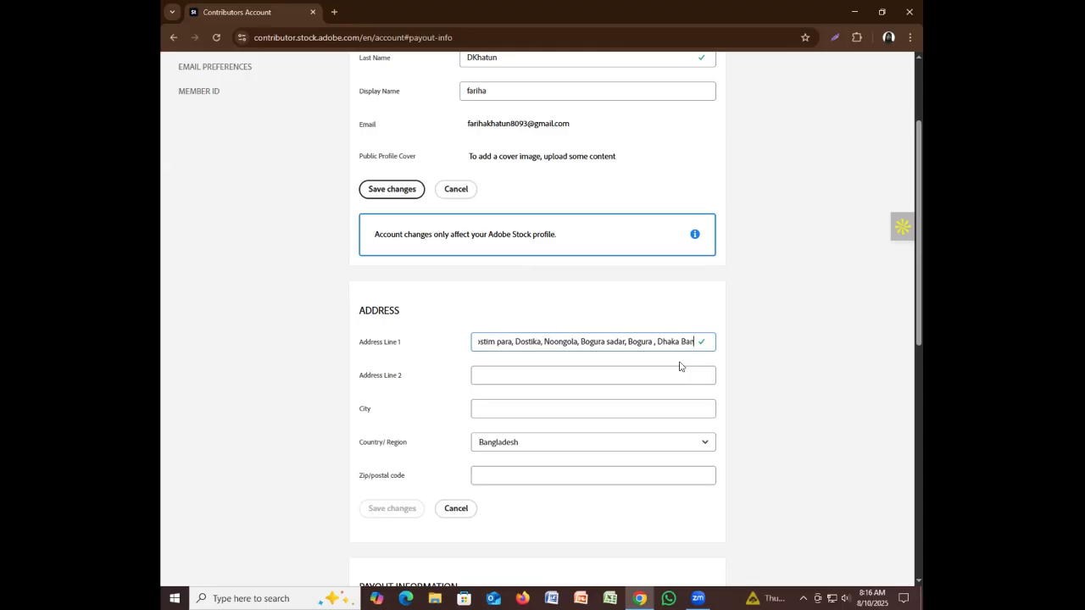
text(glades)
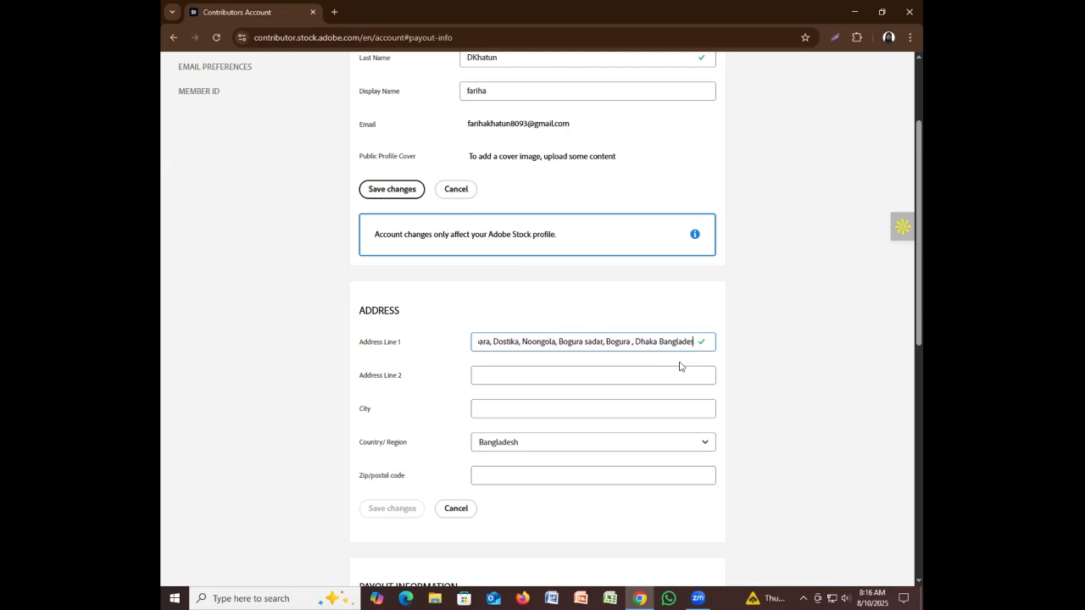
text(h)
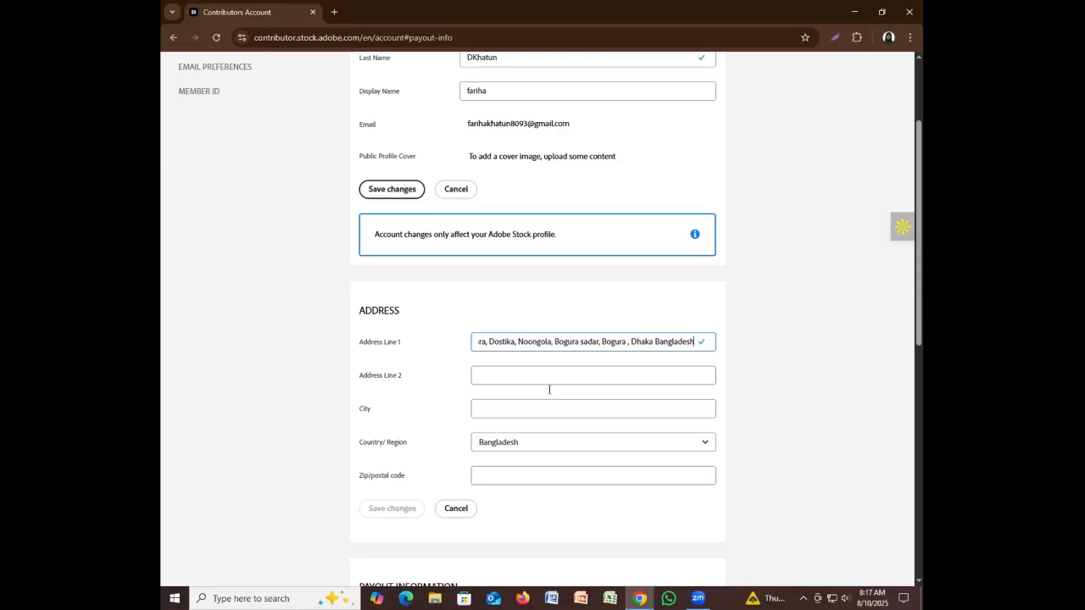
Retype the misspelled letters of the first address word and delete the extra character
click(488, 342)
double_click(488, 343)
drag(488, 343, 480, 344)
click(532, 341)
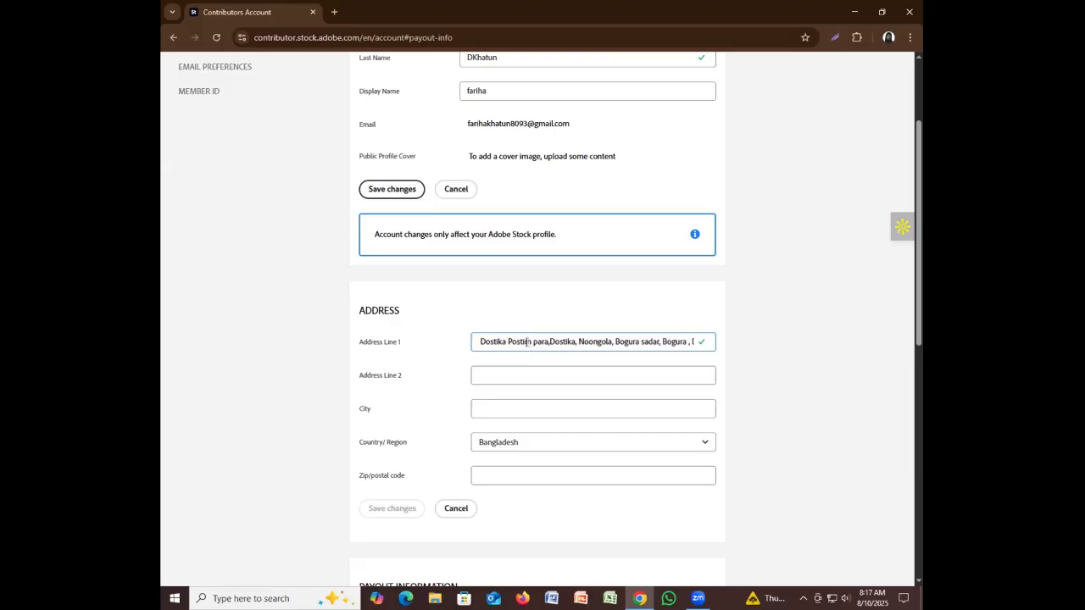
drag(527, 341, 509, 342)
text(as)
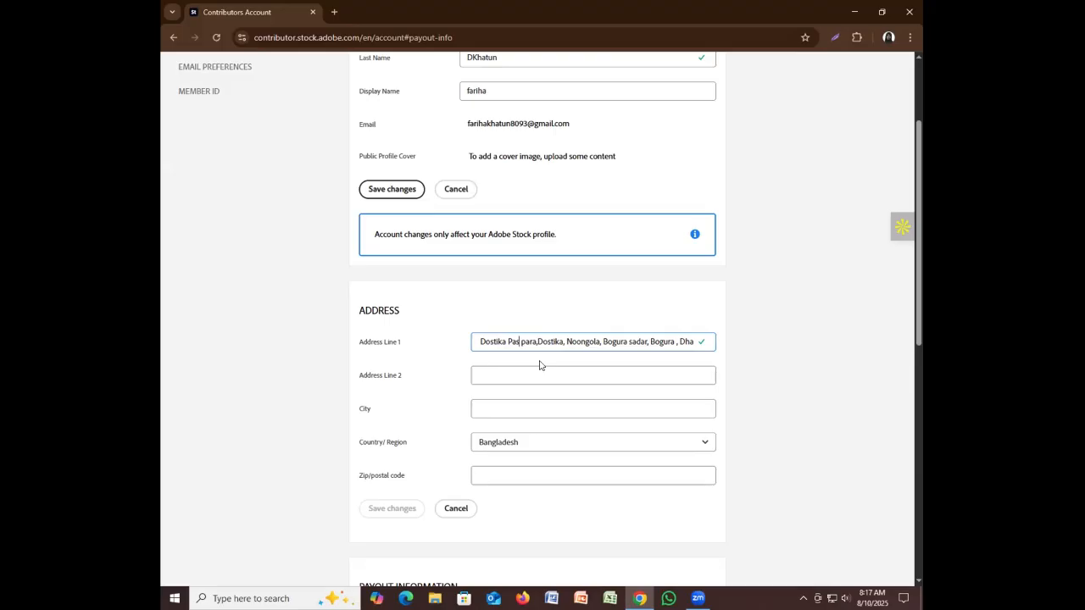
text(c)
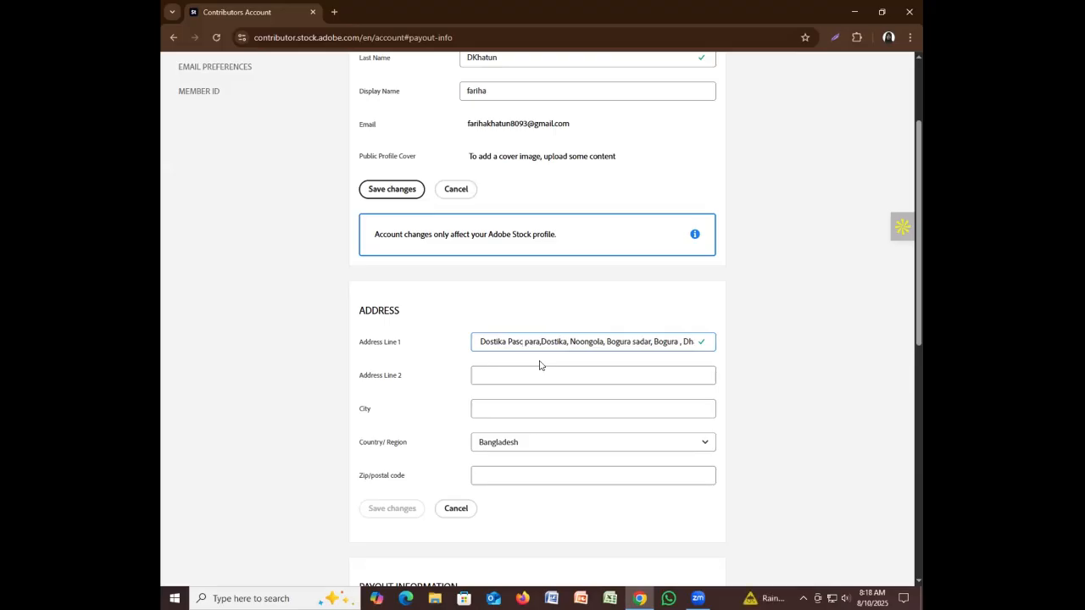
text(aia)
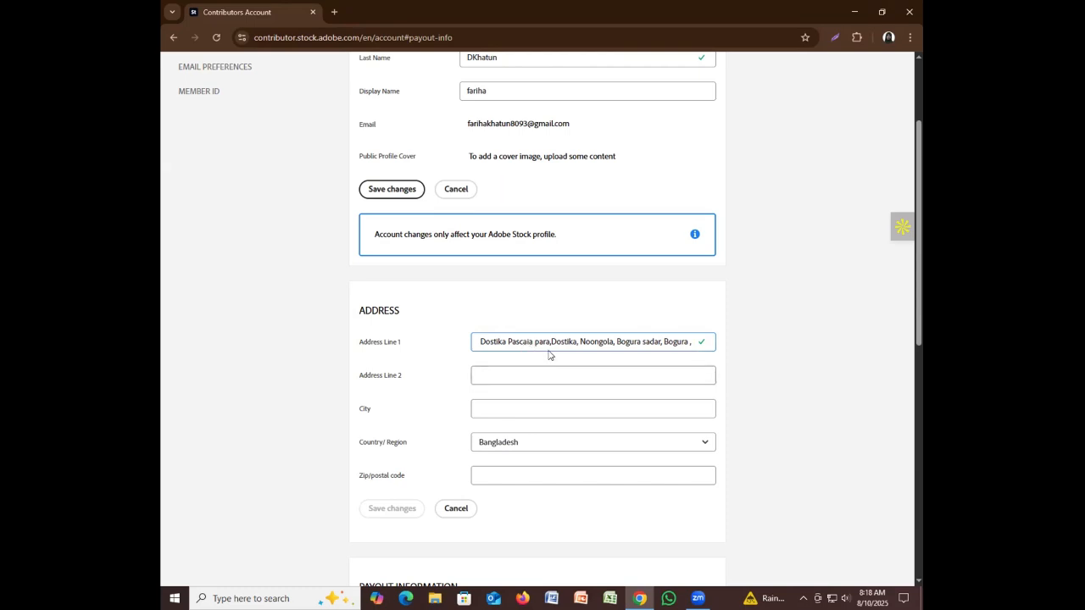
key(BackSpace)
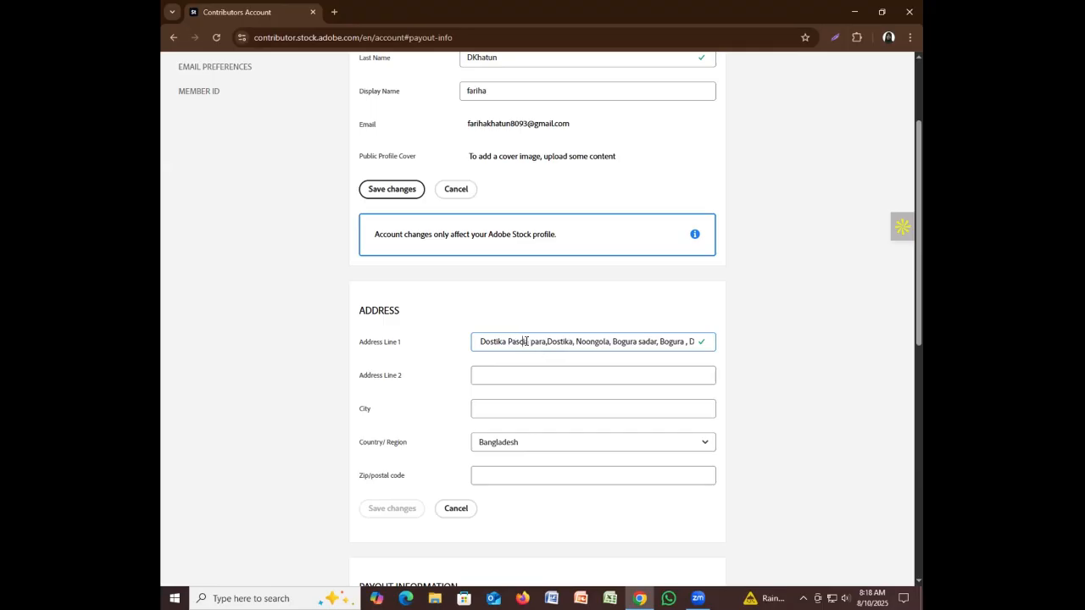
text(ma)
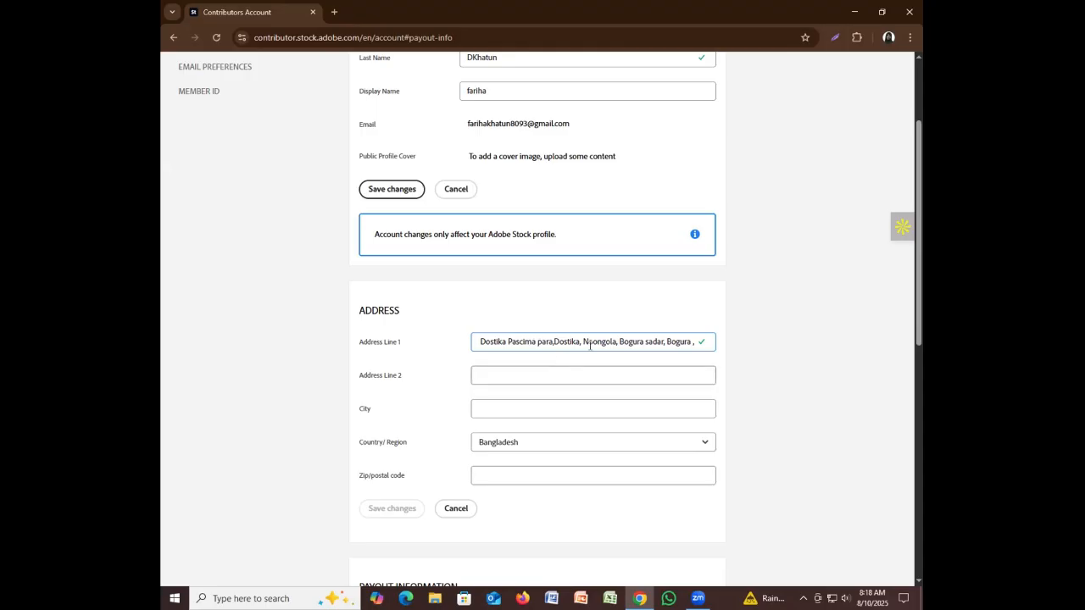
Enter the city and postal code, save the address changes, and let Chrome store the address
click(505, 406)
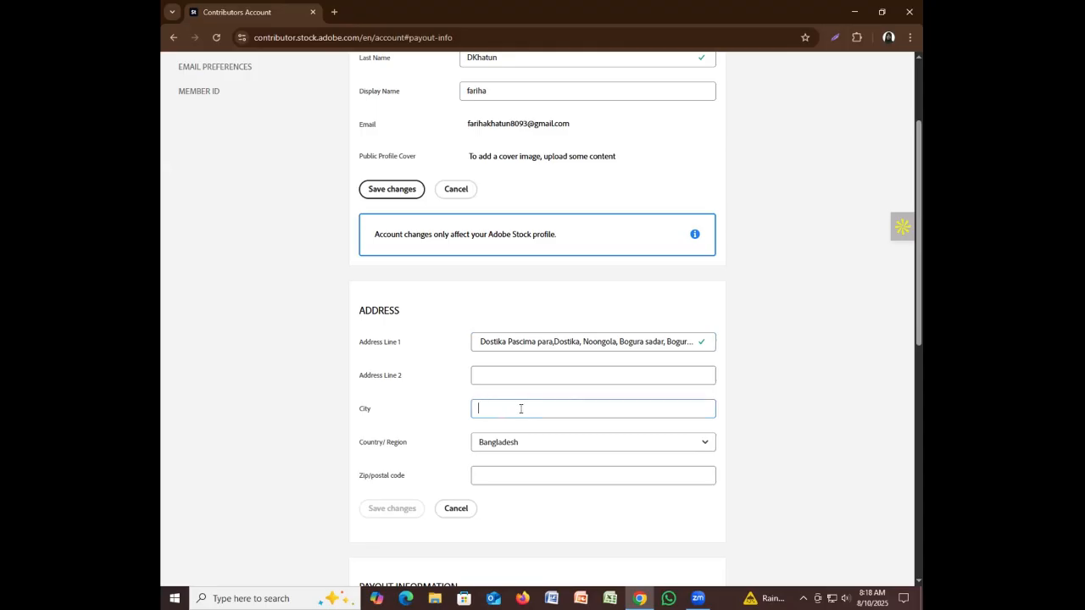
text(Bogura)
click(521, 476)
text(58)
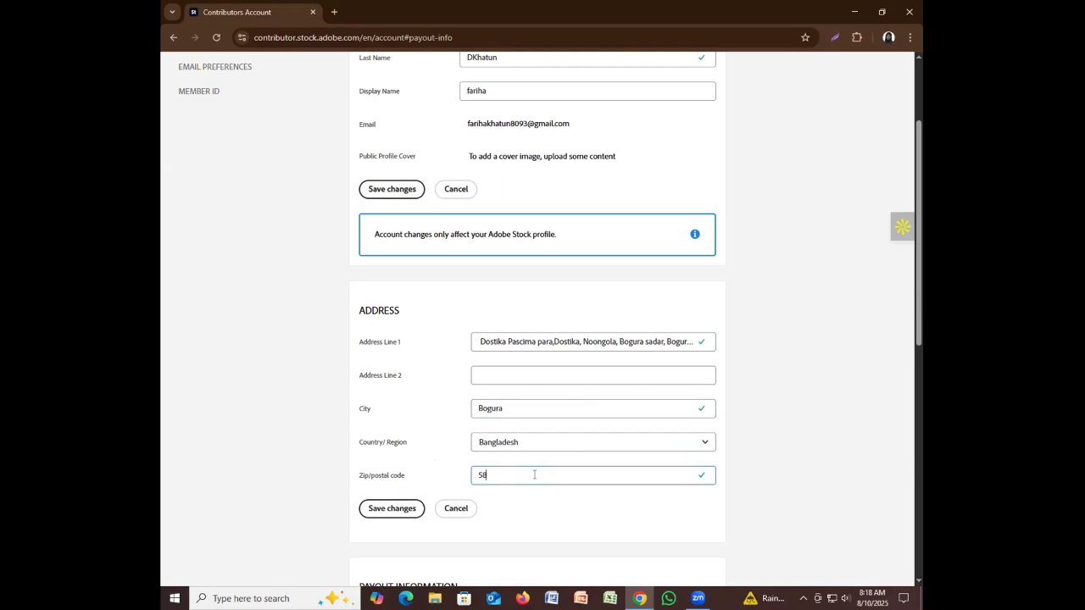
text(00)
scroll(525, 523, down, 1)
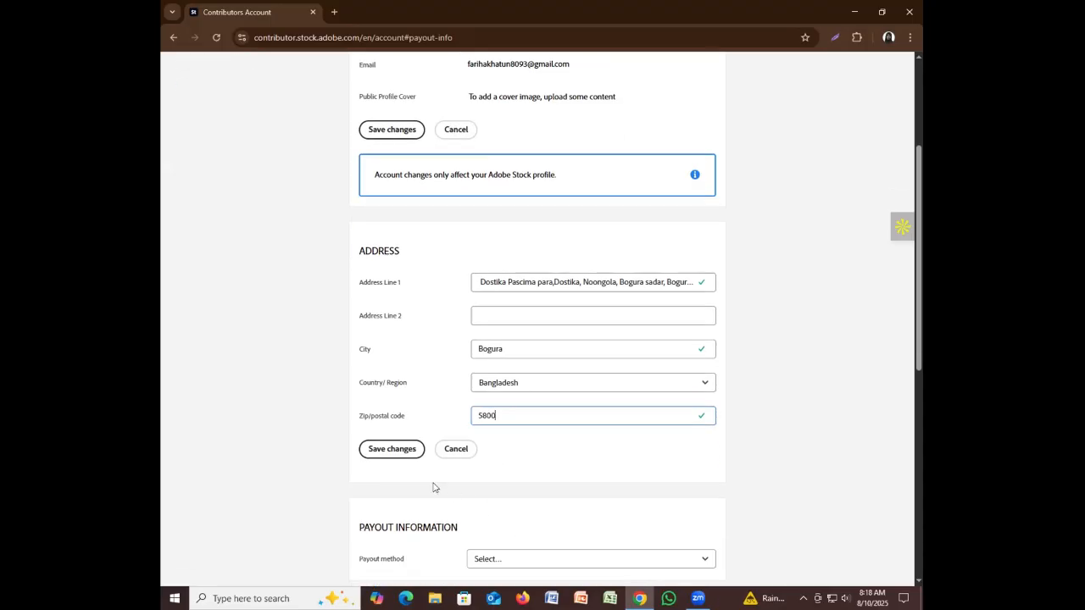
scroll(513, 501, down, 1)
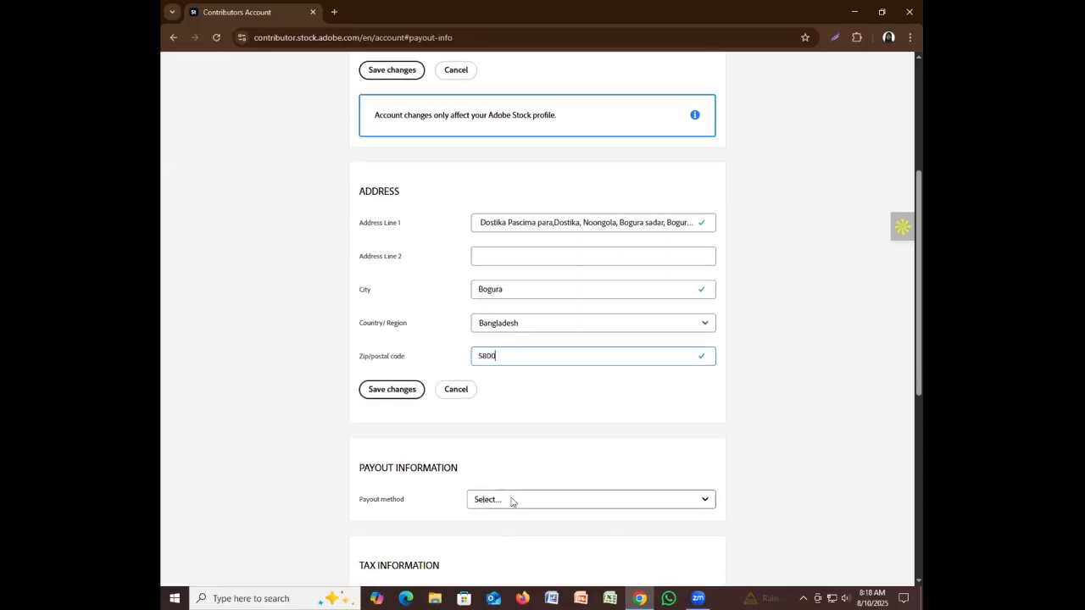
click(395, 394)
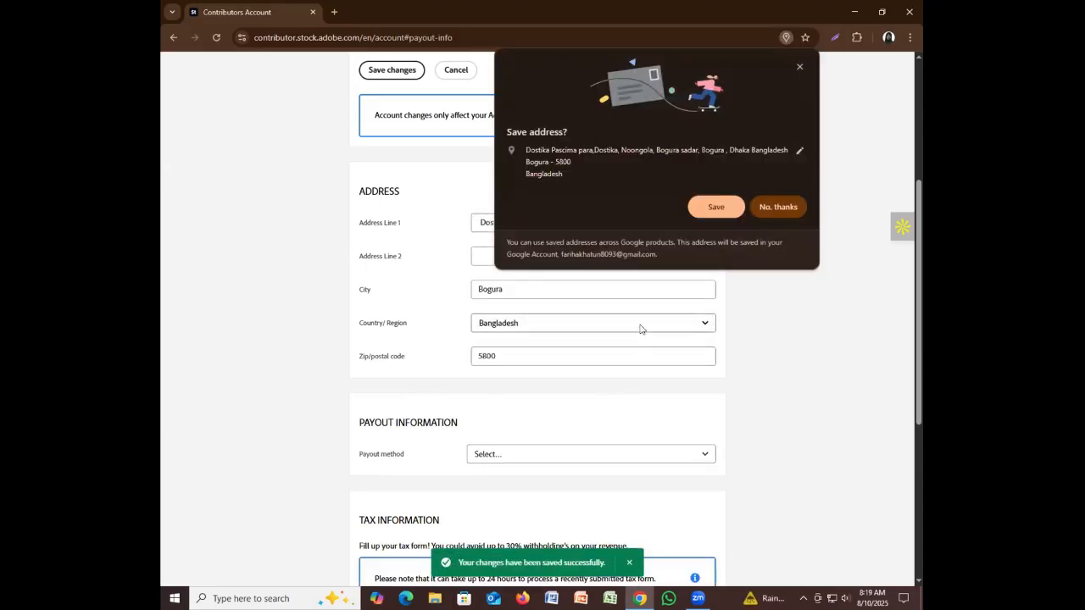
click(709, 212)
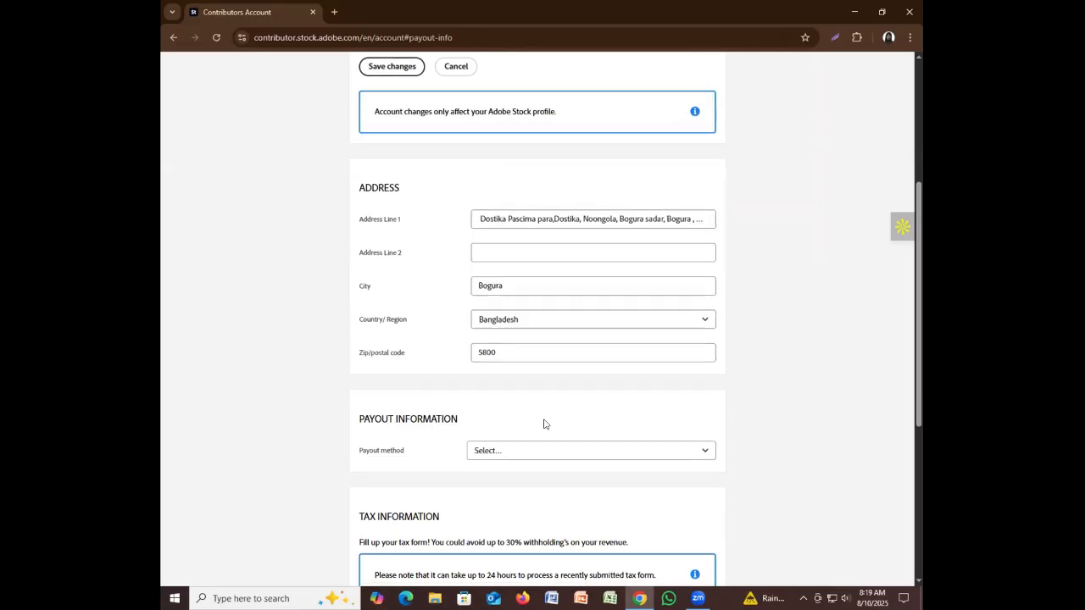
Scroll down past the email preferences toward the Tax Information section
scroll(544, 424, down, 4)
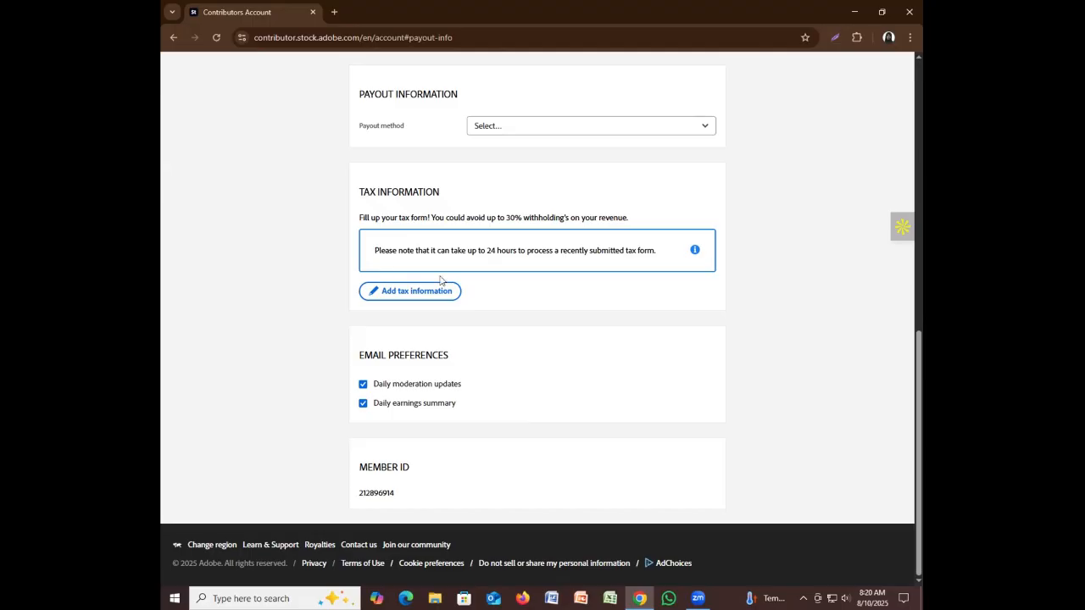
Start adding tax information, continue past the tax form finder, and choose 'An individual'
click(414, 288)
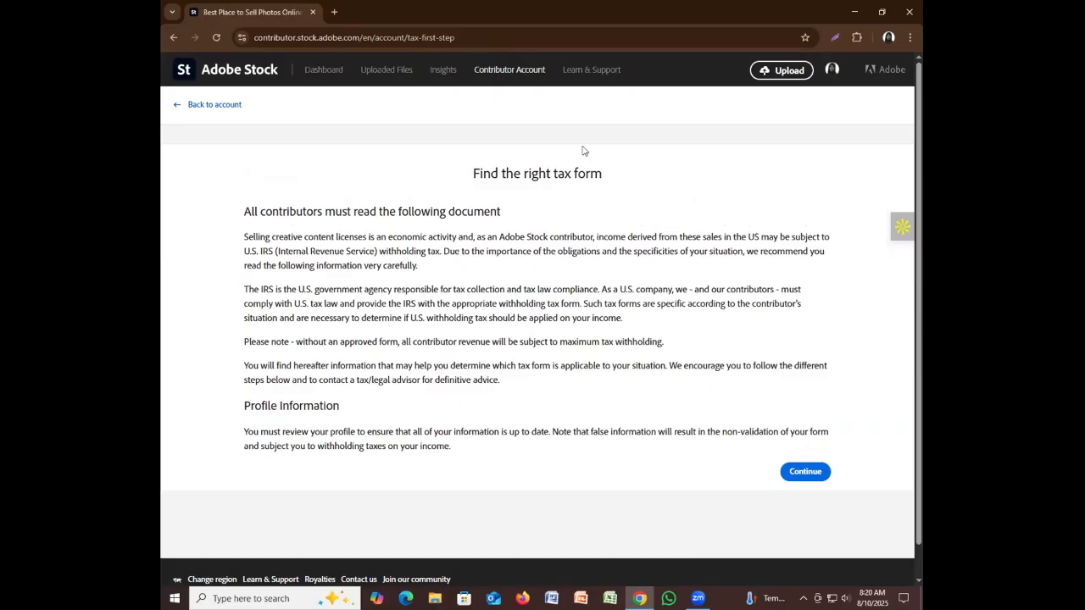
scroll(521, 375, down, 1)
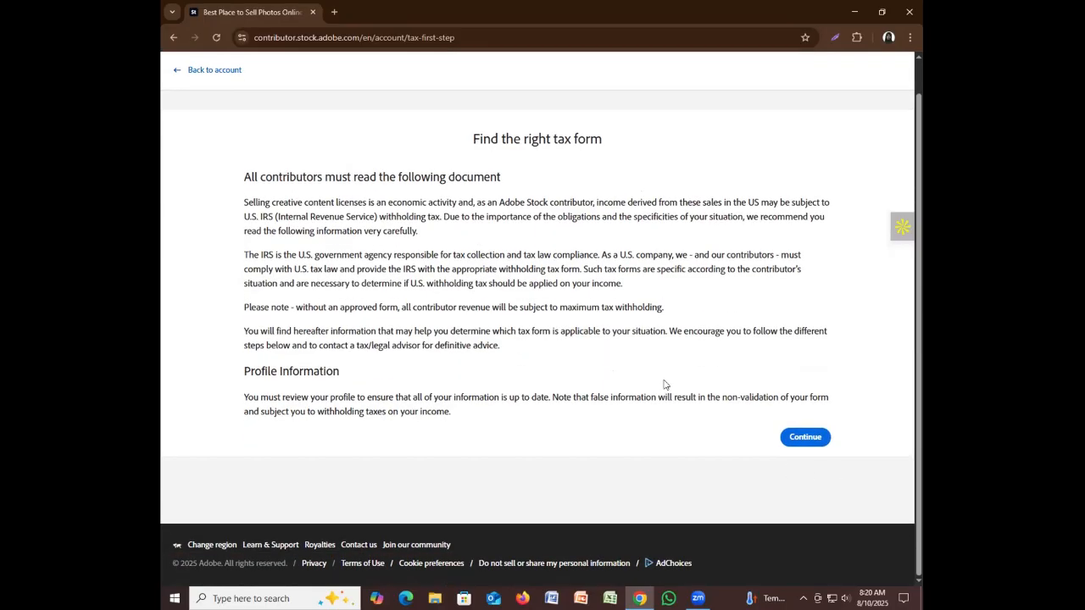
click(803, 437)
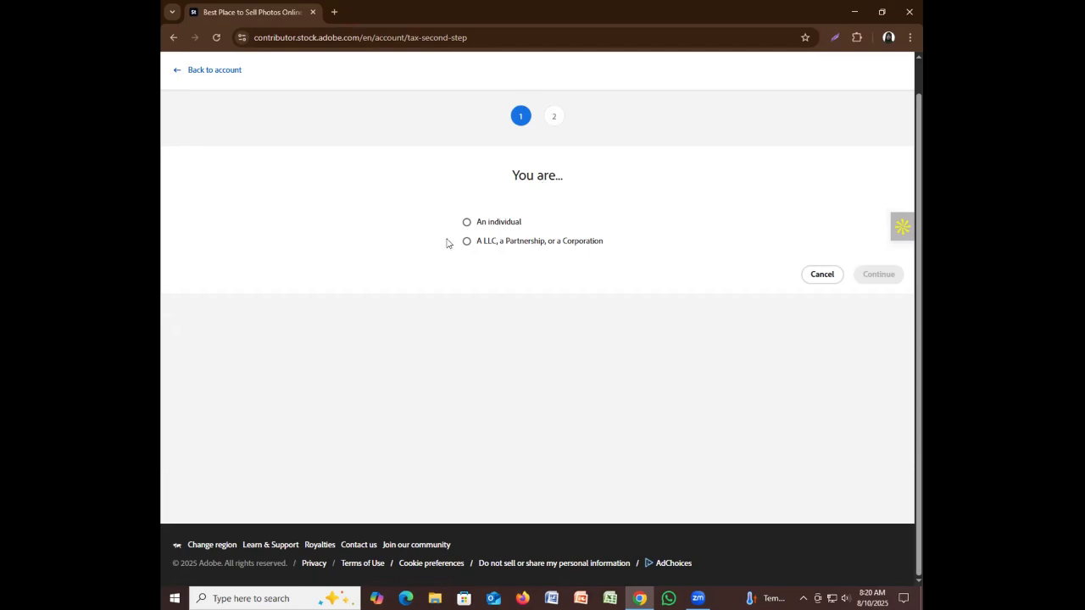
click(466, 222)
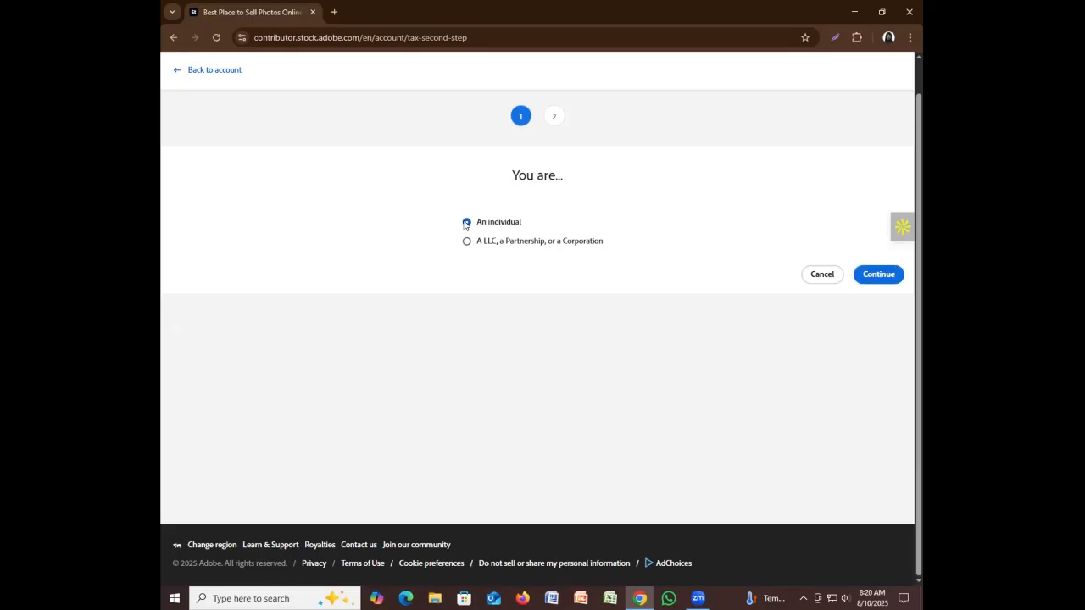
Continue to the individual tax form choices and scroll down to the W-9 and W-8 BEN options
click(875, 278)
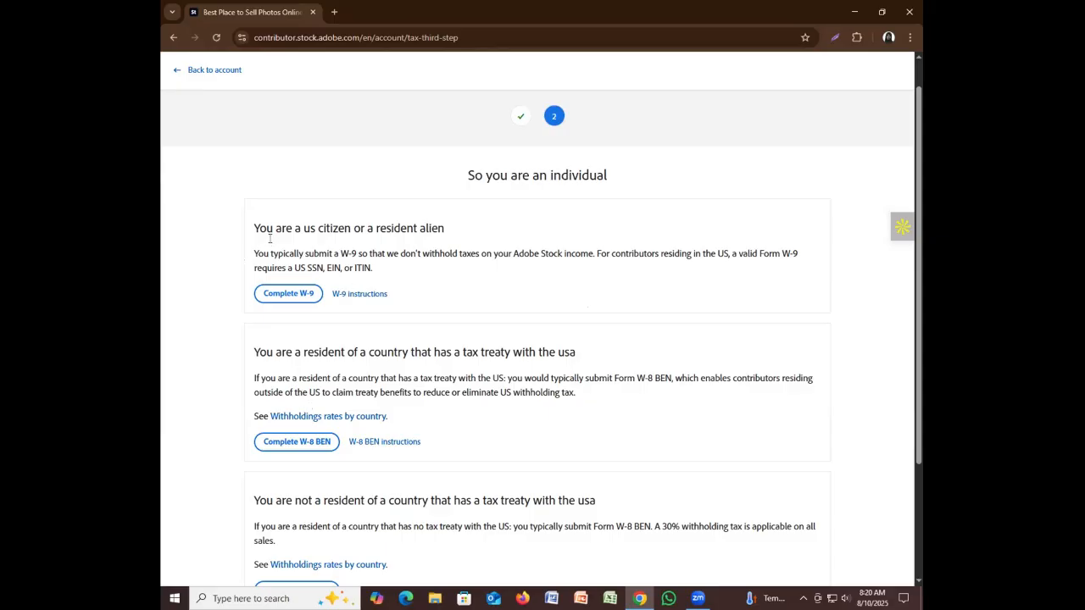
scroll(282, 369, down, 2)
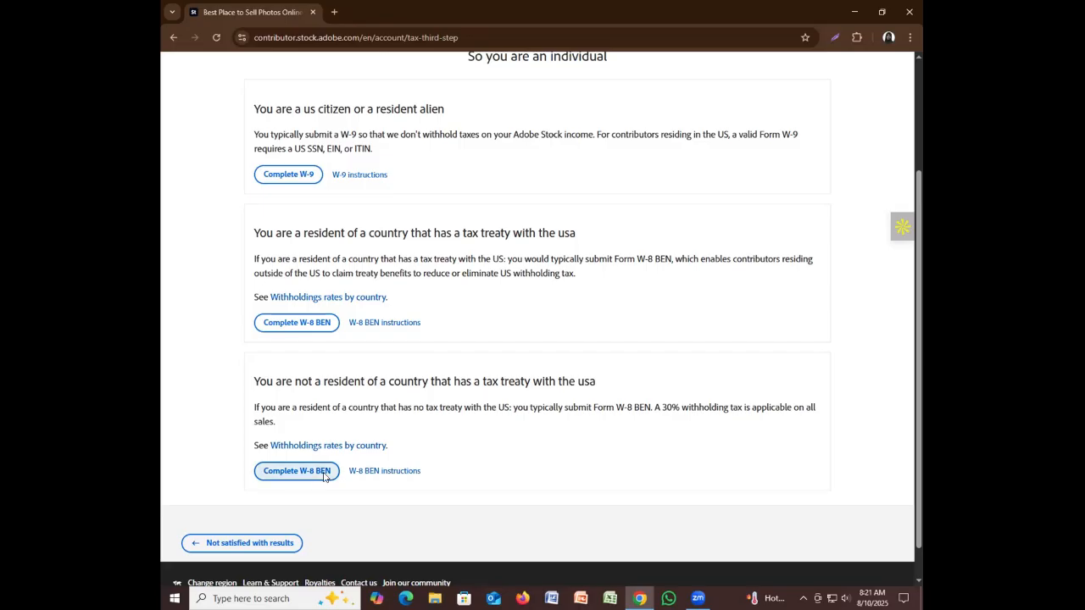
Start the treaty-country W-8 BEN in Acrobat Sign, scroll the loaded form and accept the consent banner
click(313, 326)
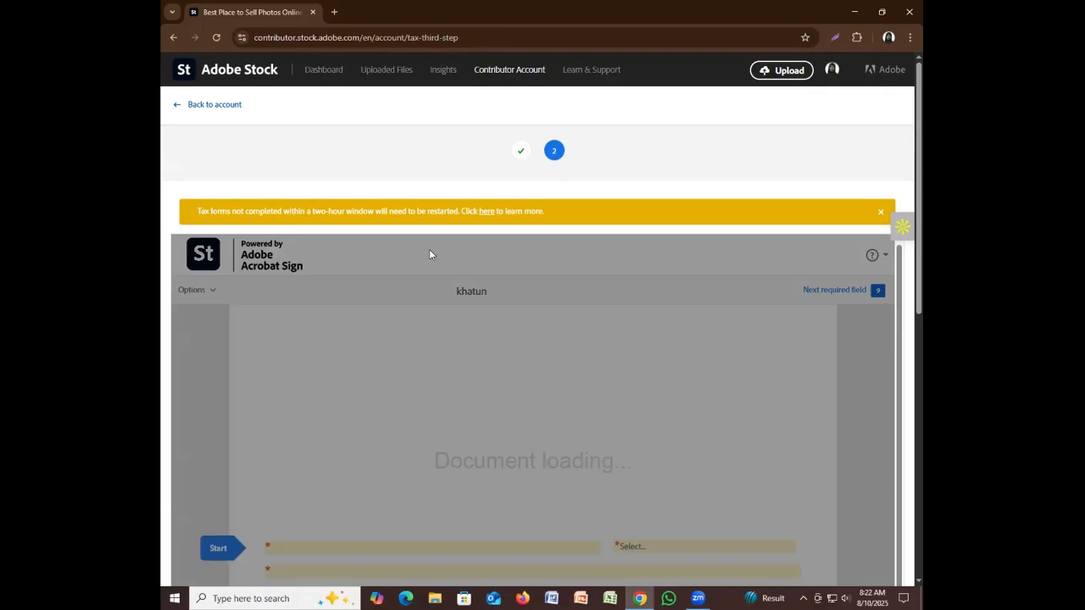
scroll(510, 330, down, 3)
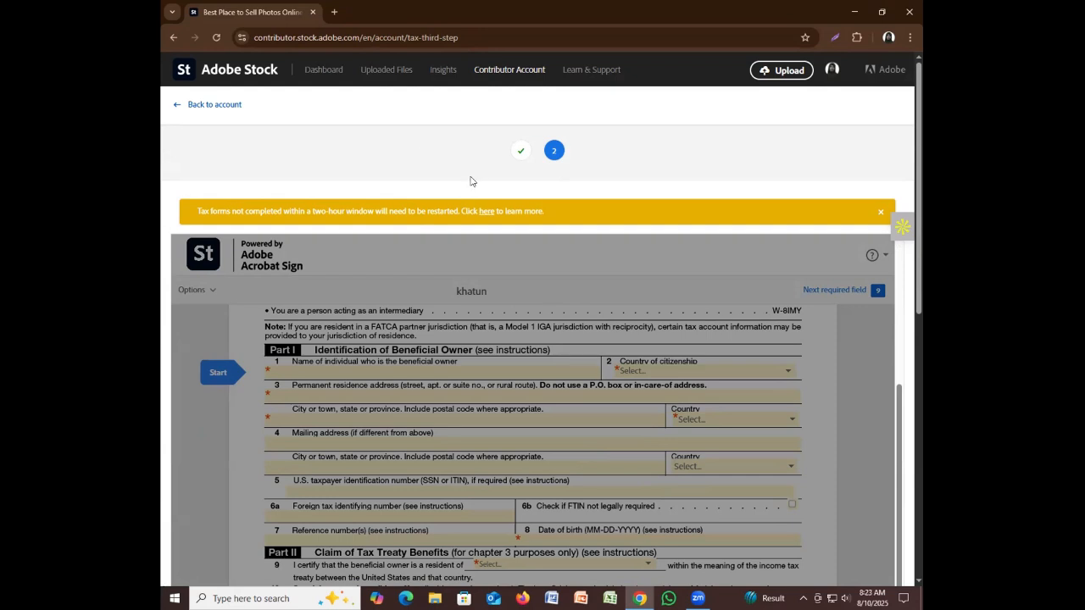
scroll(415, 304, down, 5)
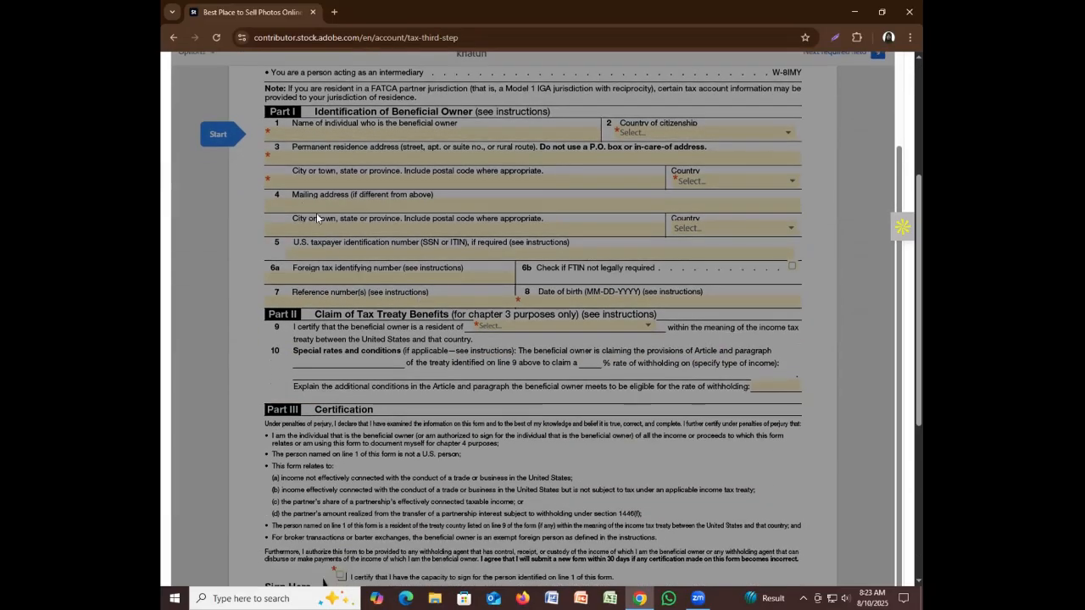
scroll(685, 313, down, 3)
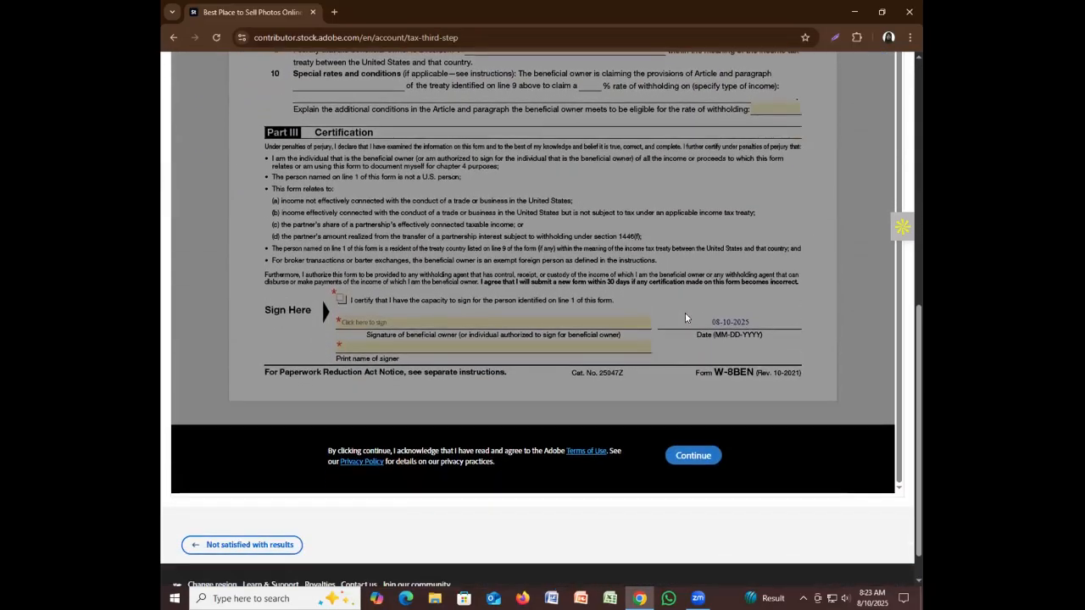
scroll(548, 428, down, 1)
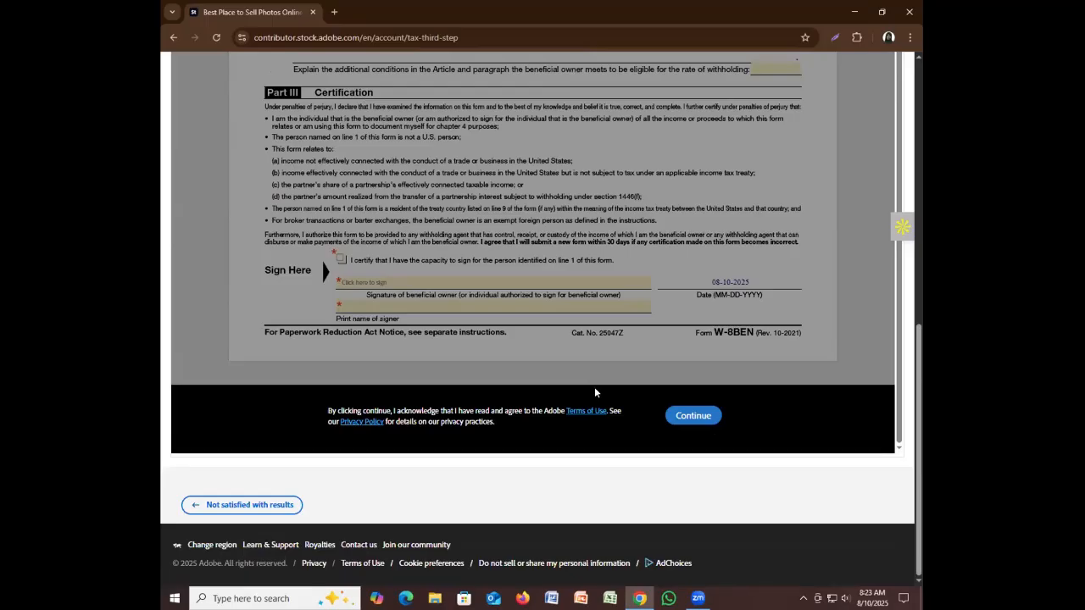
click(704, 424)
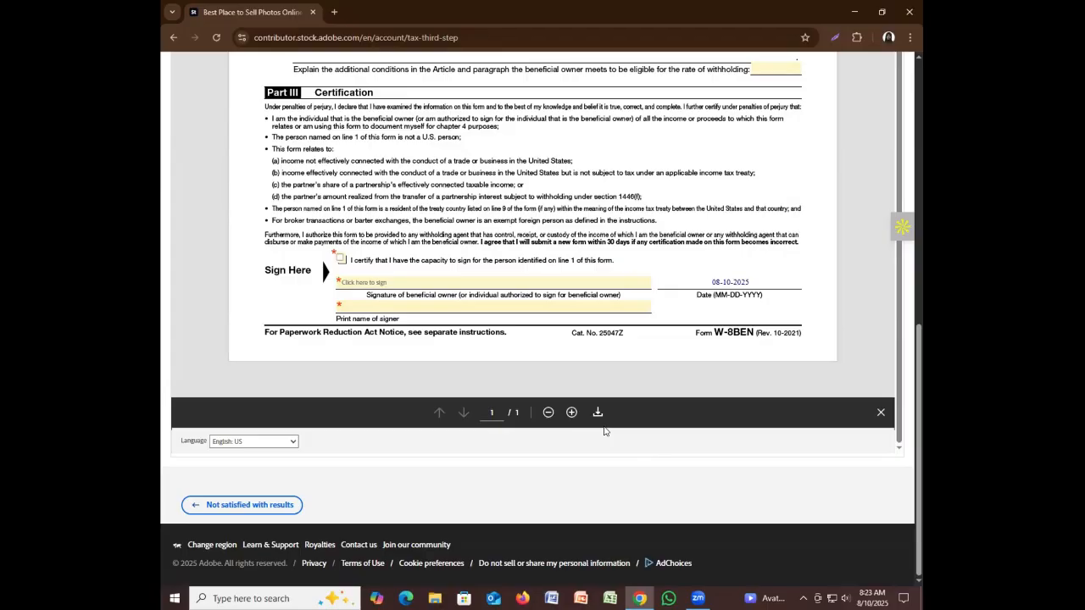
Scroll the Acrobat Sign viewer back up to Part I of the W-8BEN
scroll(631, 431, up, 10)
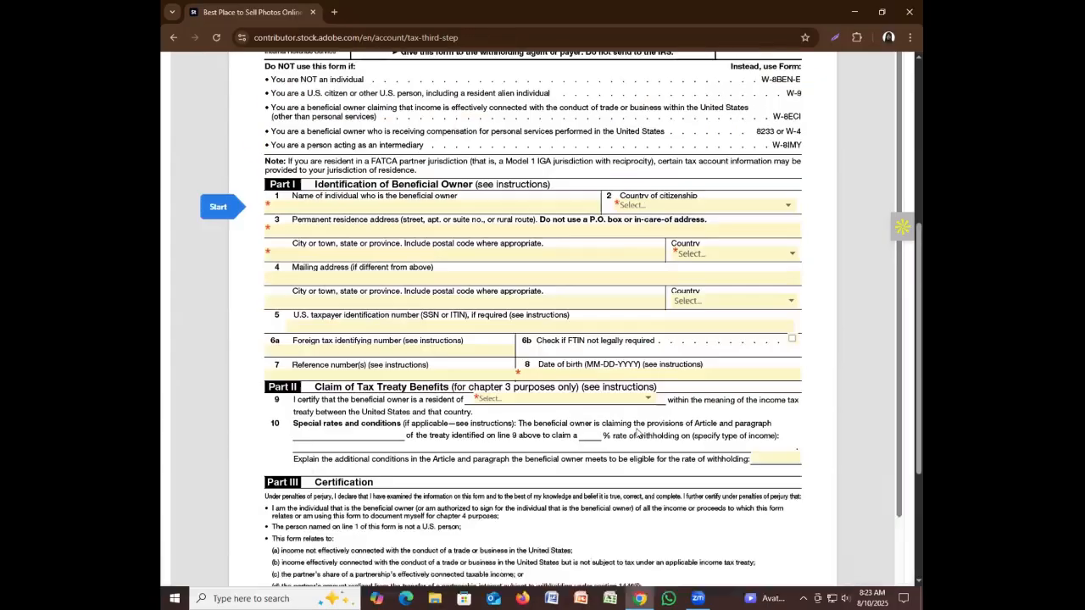
scroll(637, 434, up, 2)
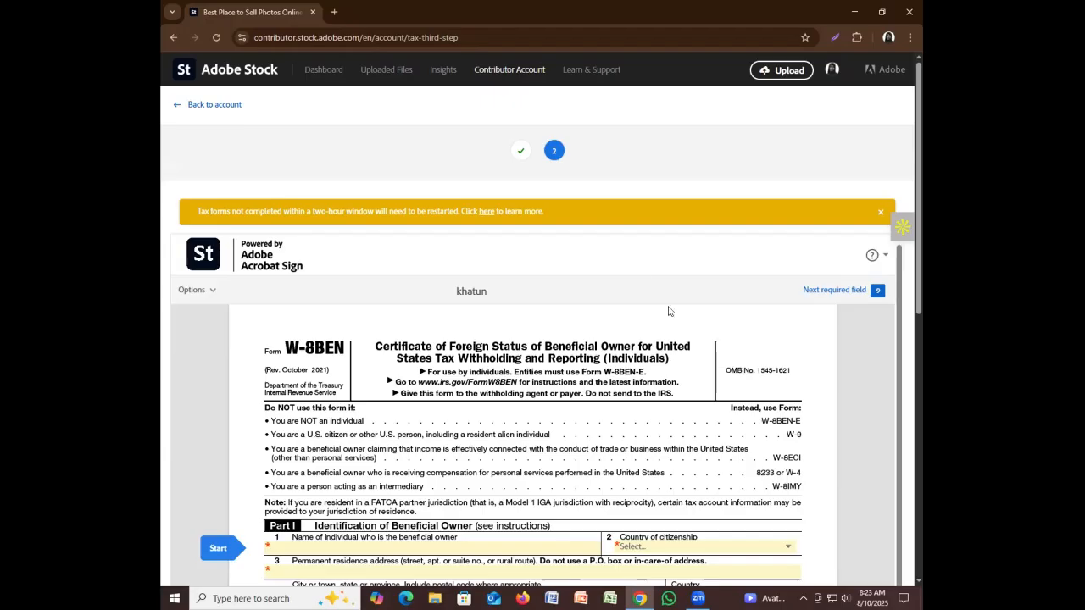
Type the beneficial owner's full name into the line 1 Name field
click(489, 546)
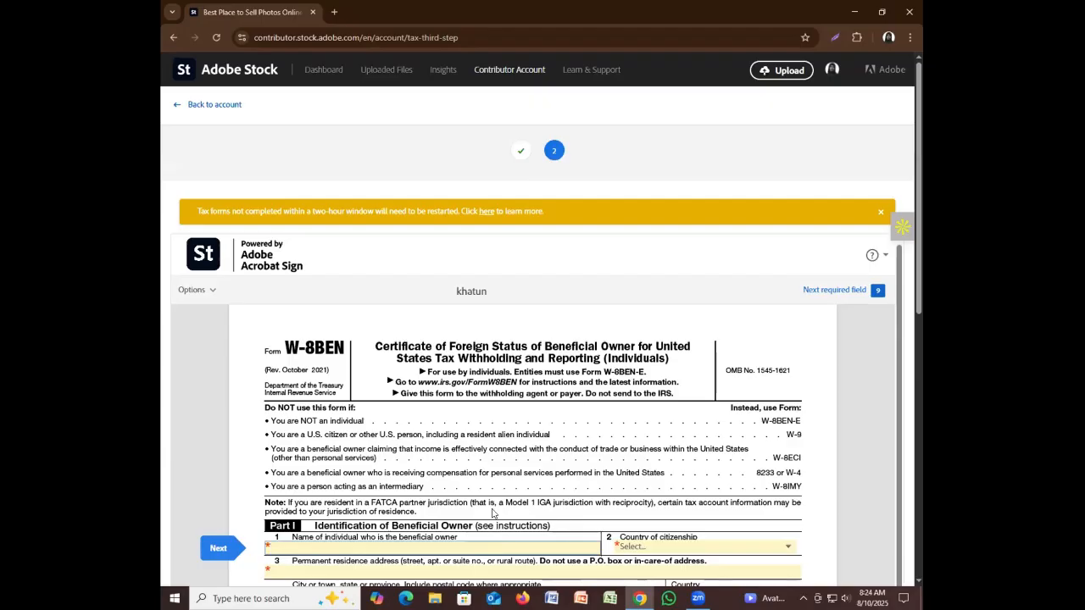
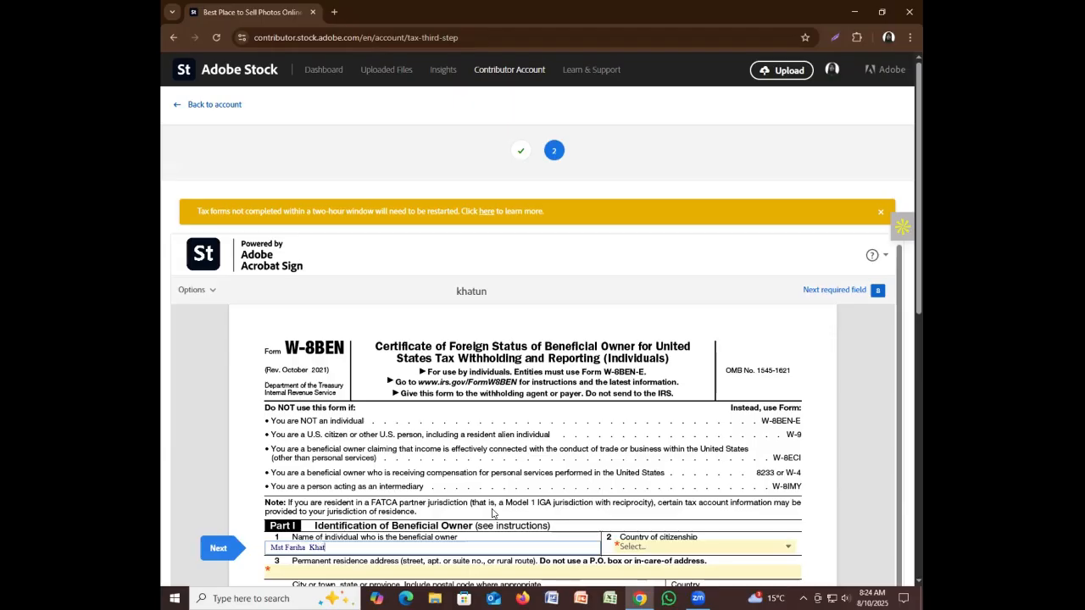
scroll(456, 548, down, 3)
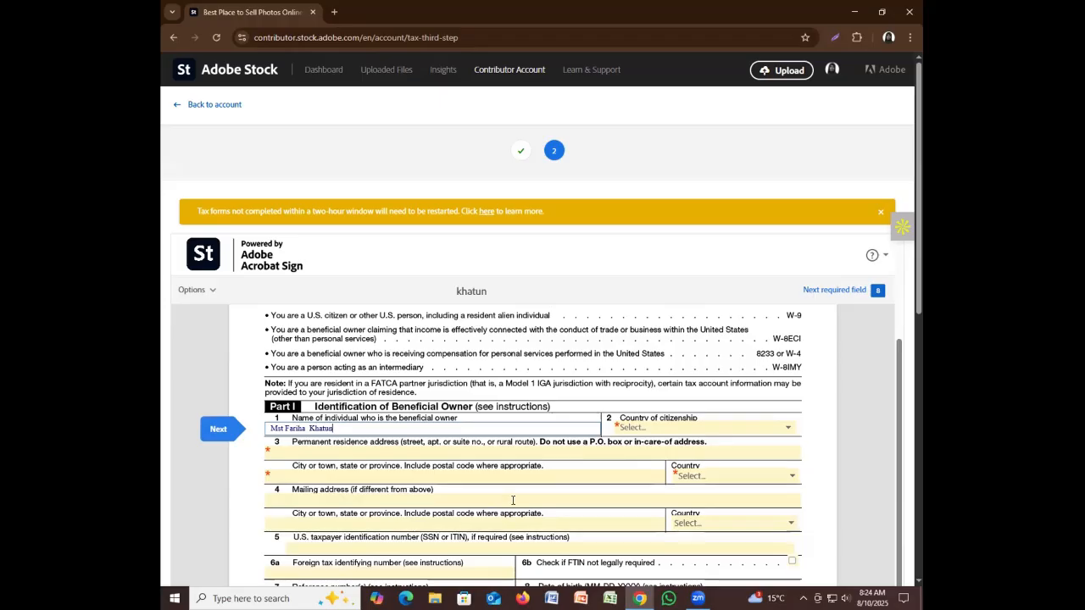
Choose Bangladesh from the Country of citizenship dropdown
click(651, 428)
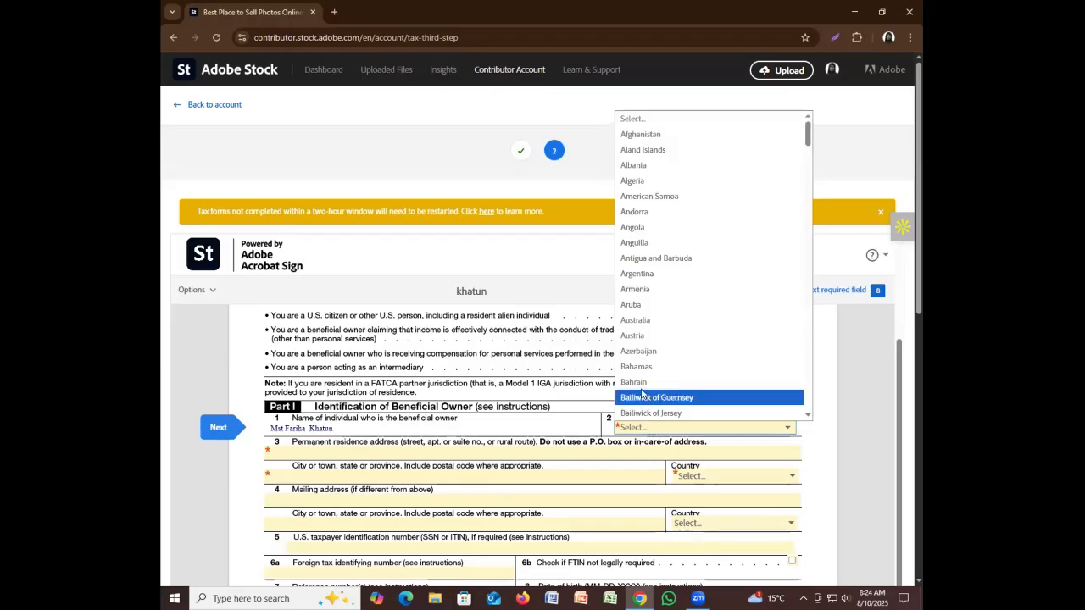
scroll(642, 373, down, 3)
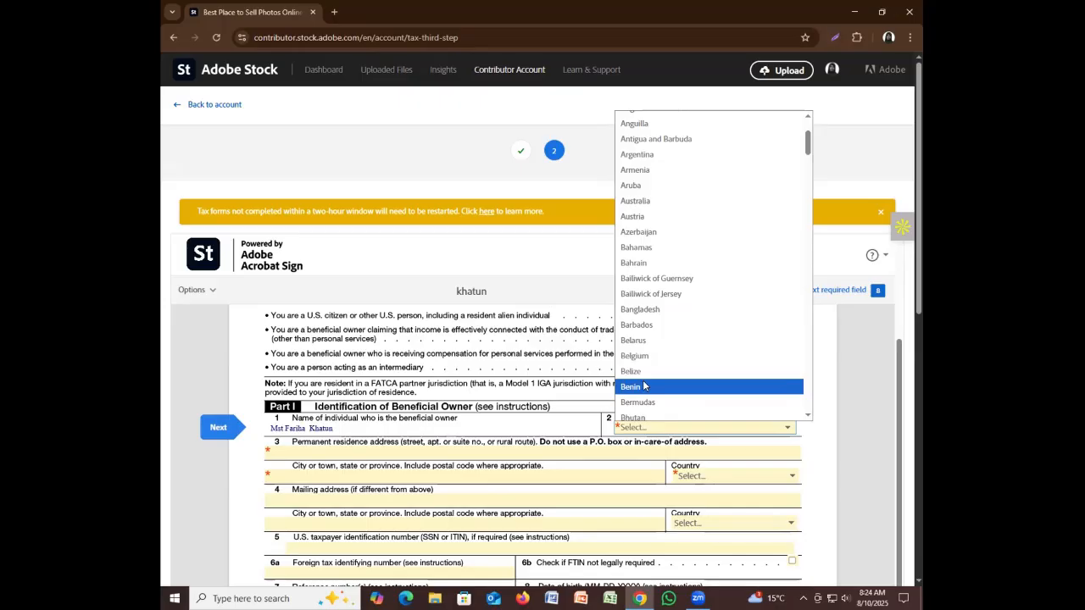
click(644, 311)
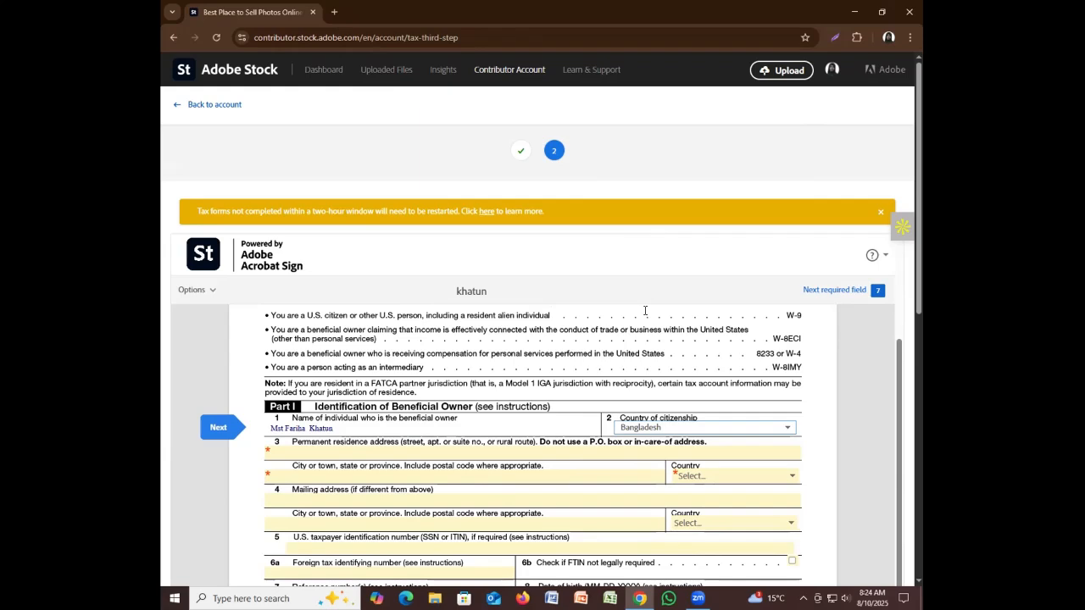
Autofill the permanent residence address, city and country Bangladesh from Chrome's saved address
click(304, 450)
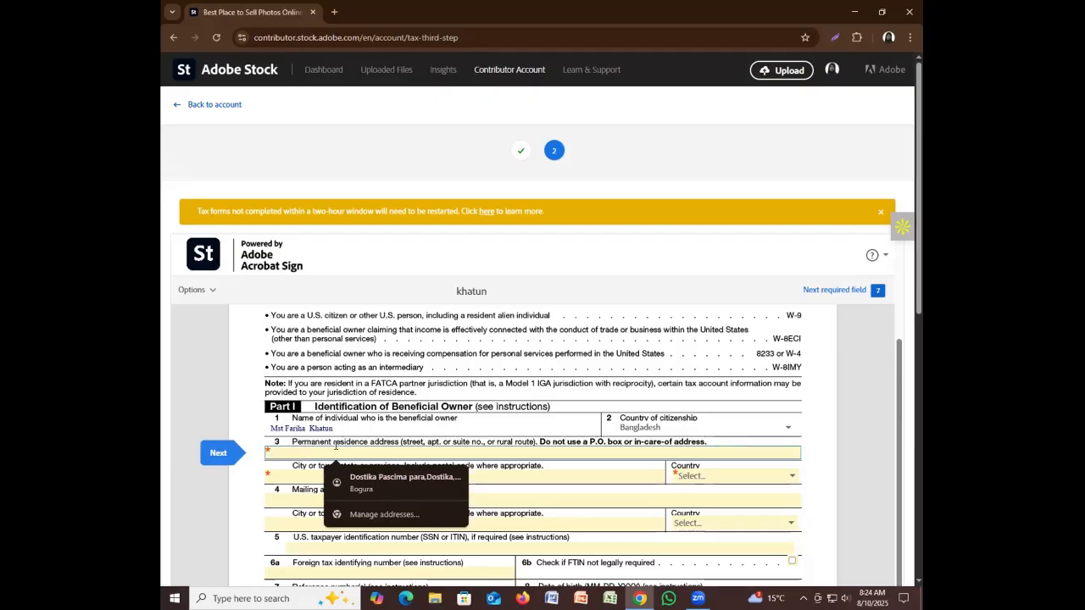
click(392, 477)
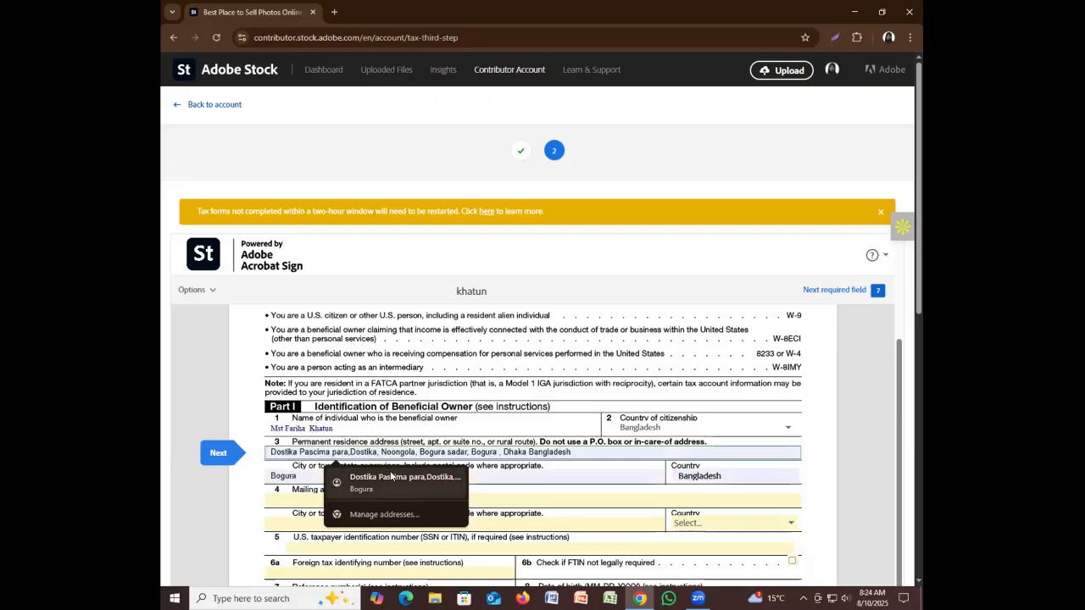
click(391, 476)
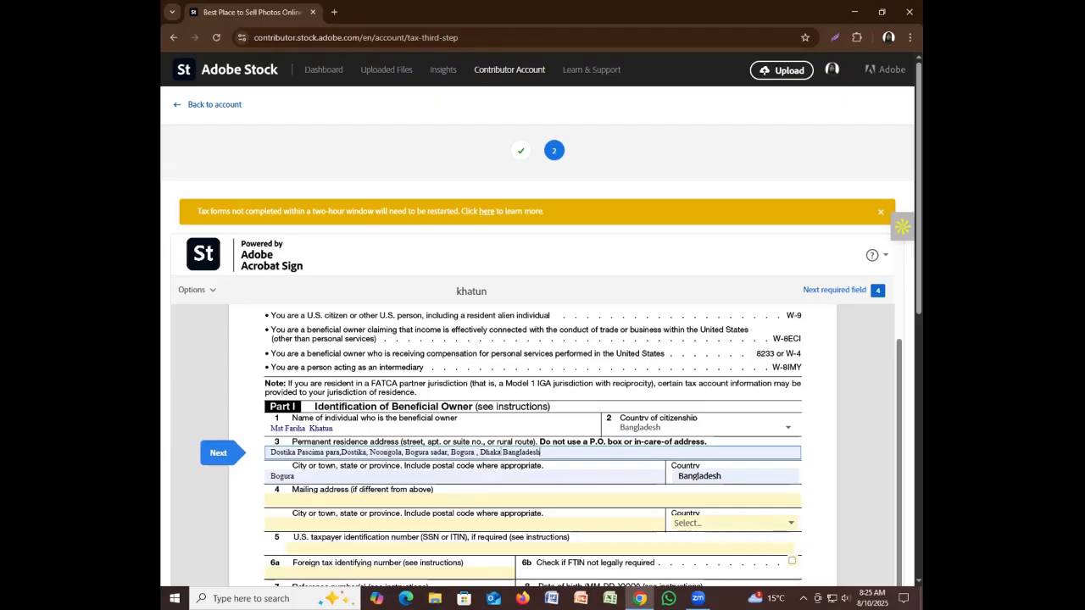
Add a comma to the residence address and tidy the city entry
click(500, 452)
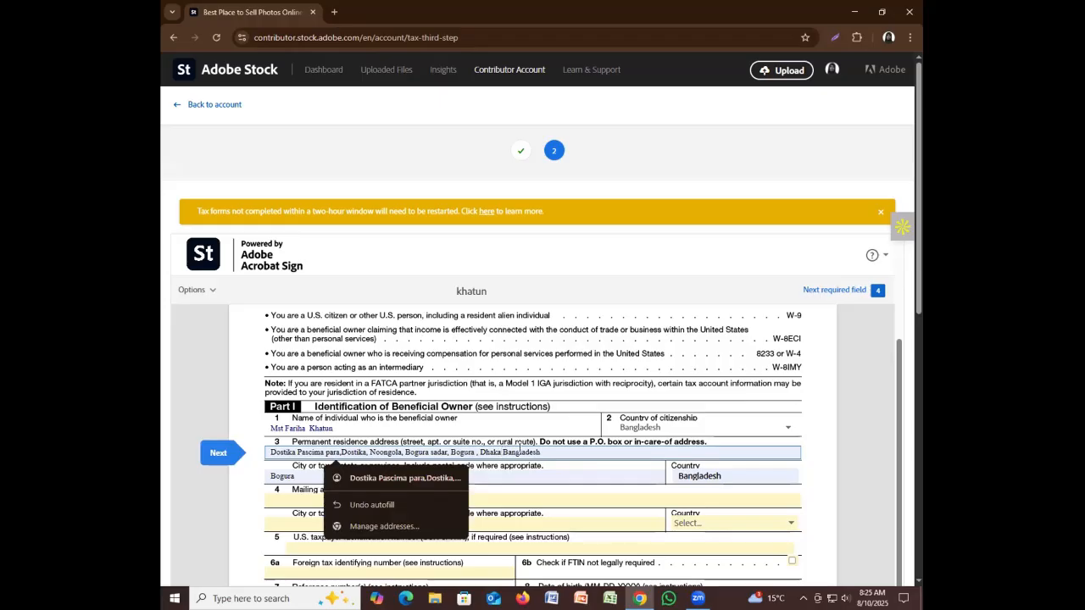
text(,)
click(537, 452)
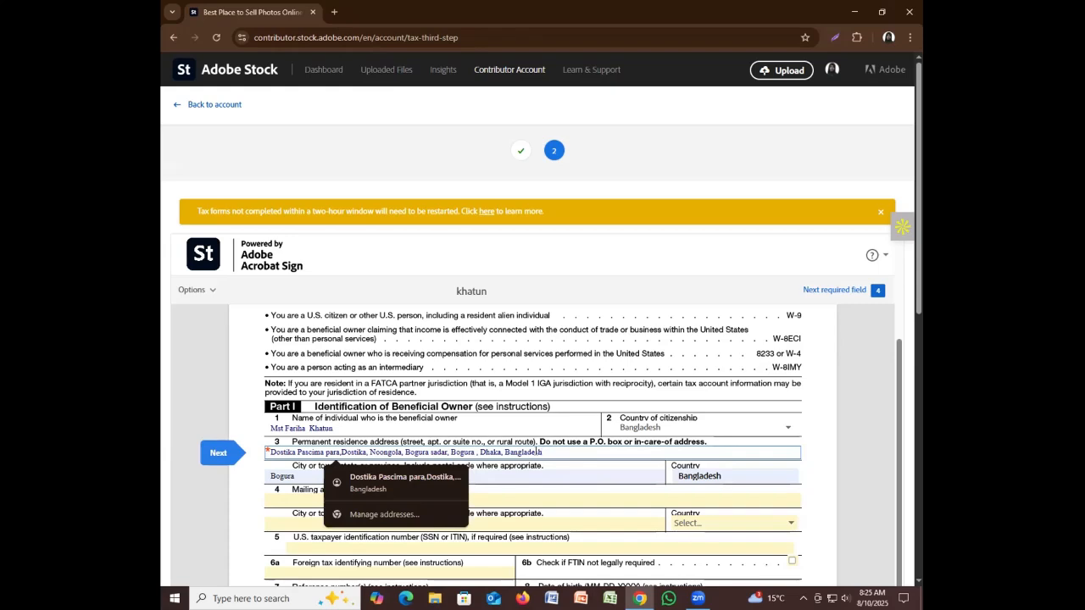
click(543, 473)
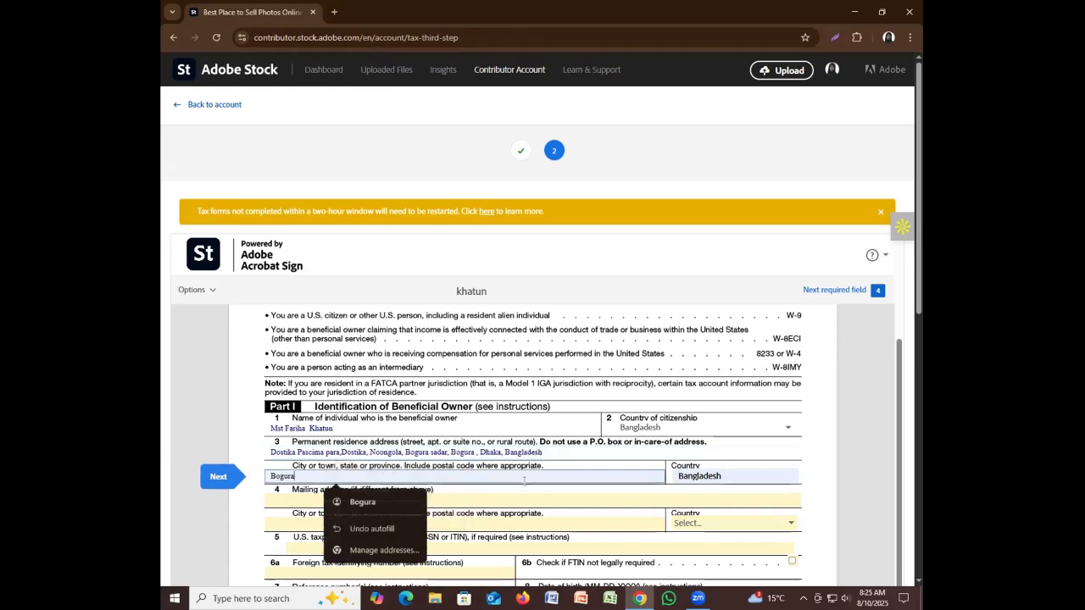
click(291, 499)
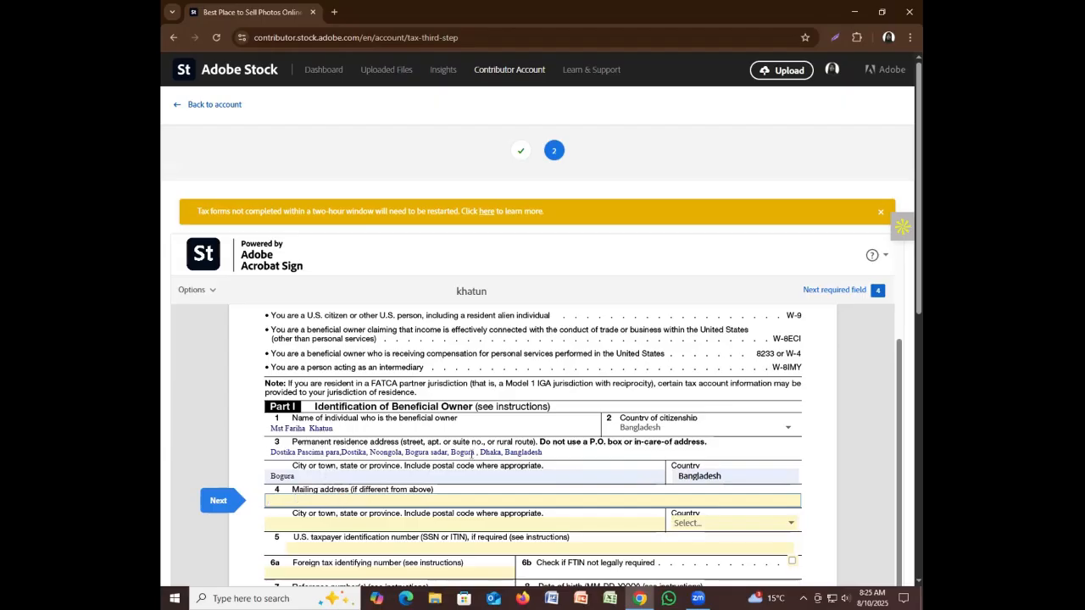
scroll(541, 452, down, 1)
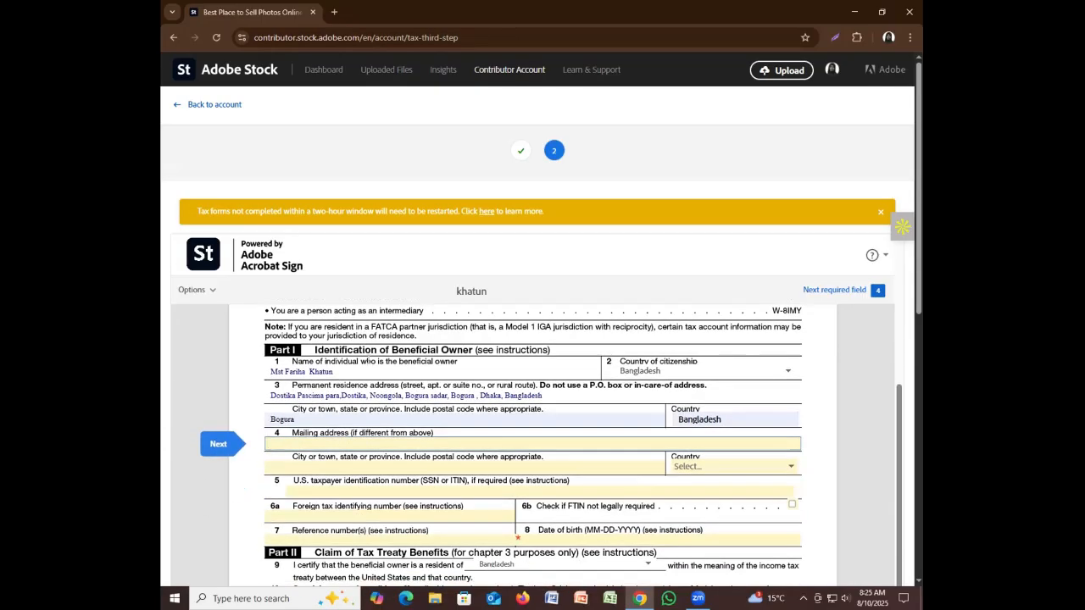
Copy the line 3 residence address and paste it into the line 4 mailing address field
drag(543, 395, 268, 473)
key(ctrl+c)
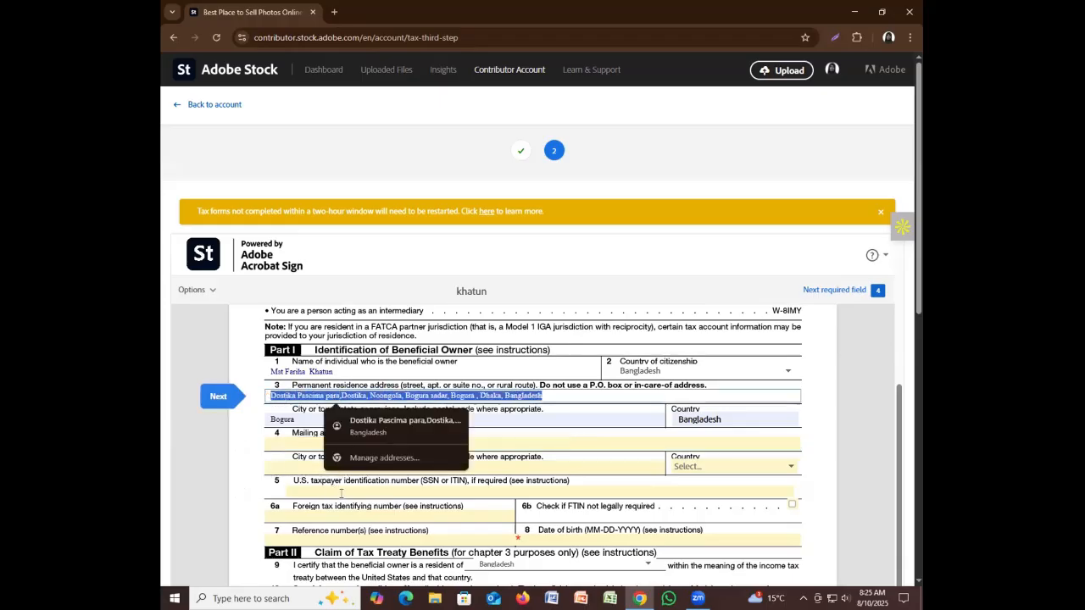
click(298, 438)
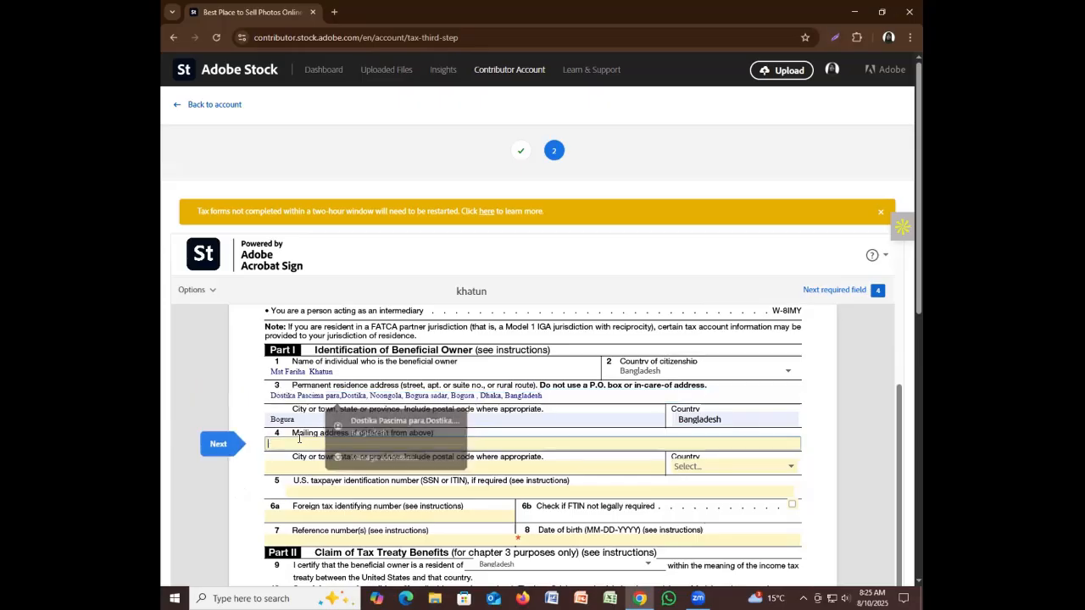
key(ctrl+v)
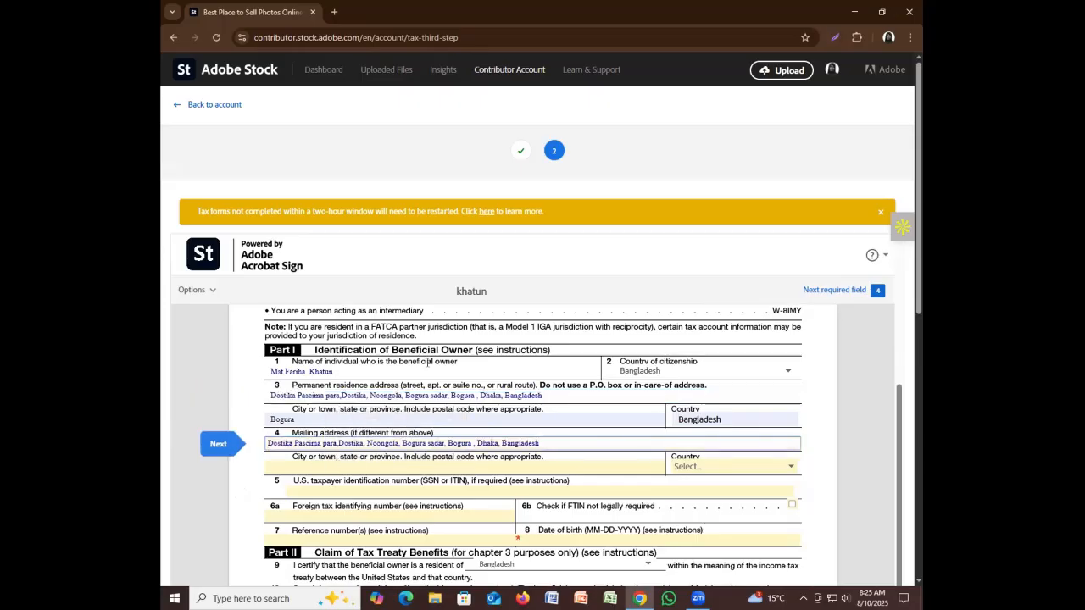
scroll(543, 500, down, 1)
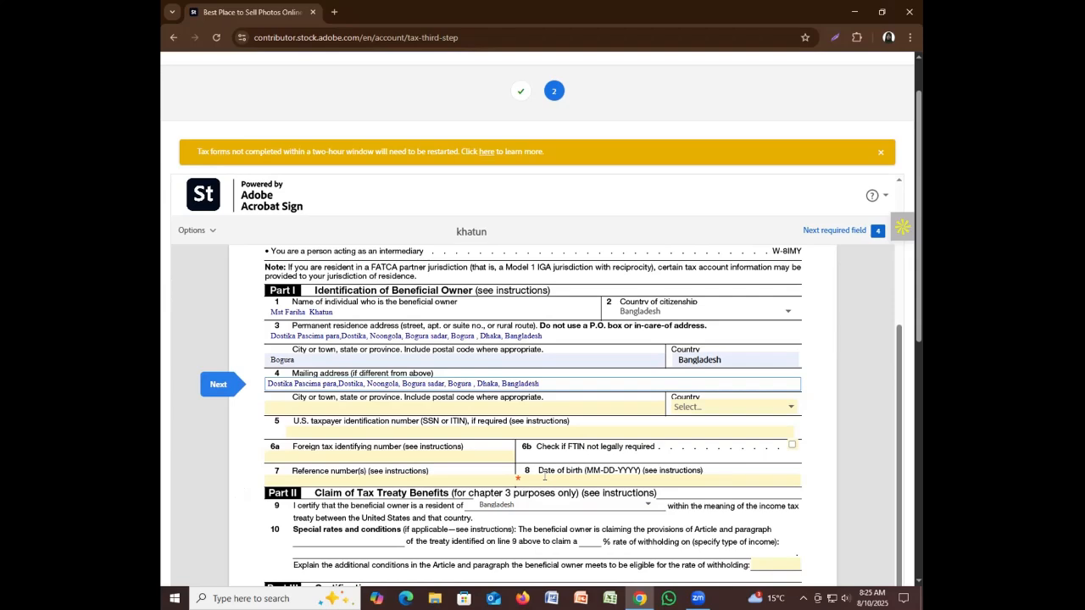
Enter the beneficial owner's date of birth on line 8 as MM-DD-YYYY, removing stray characters
click(539, 474)
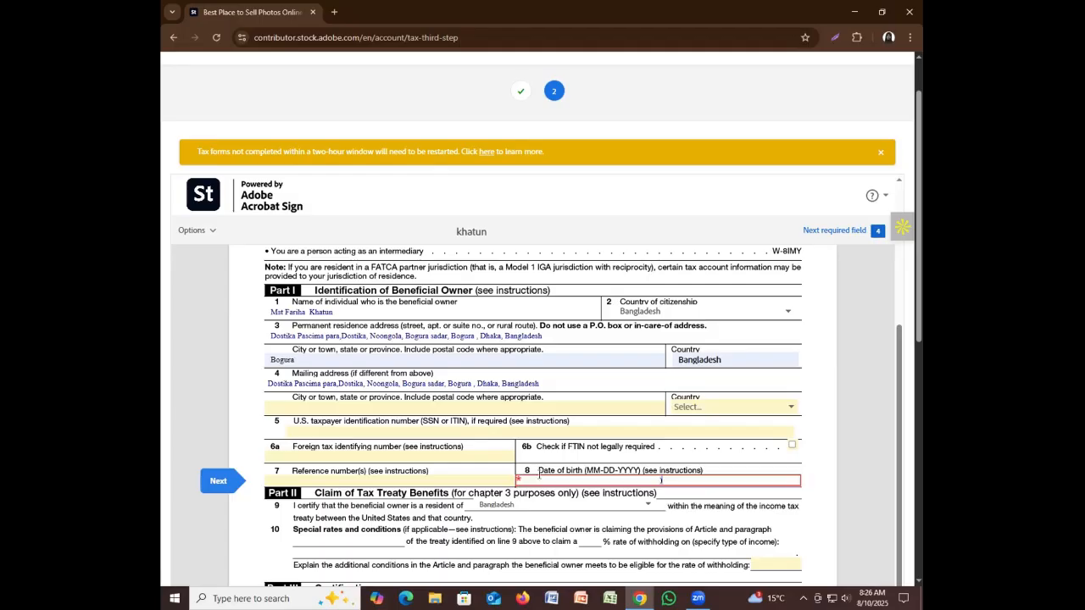
text()@)
drag(669, 481, 638, 480)
key(BackSpace)
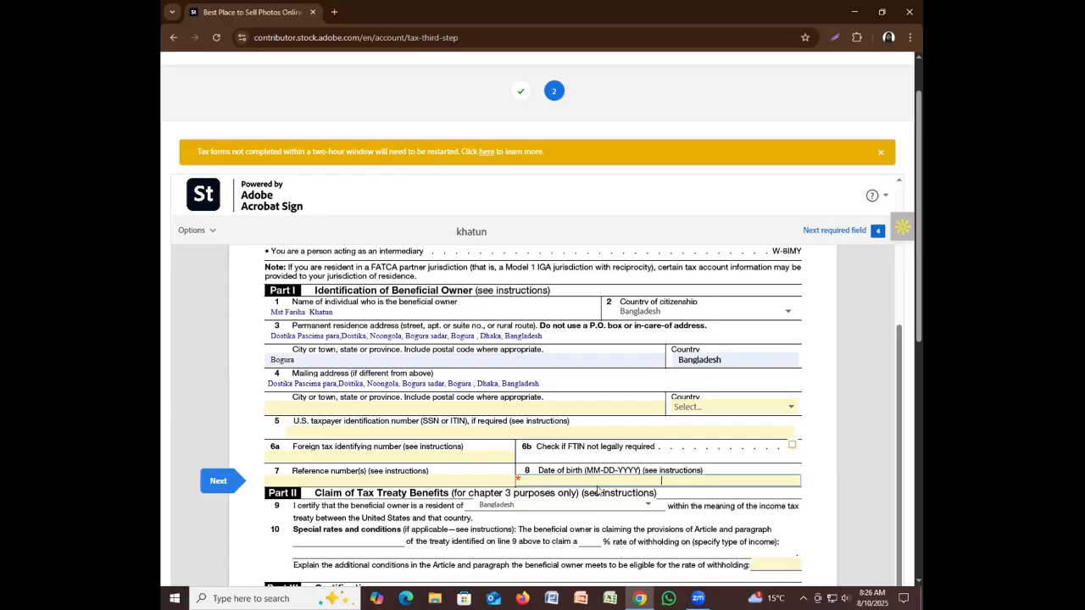
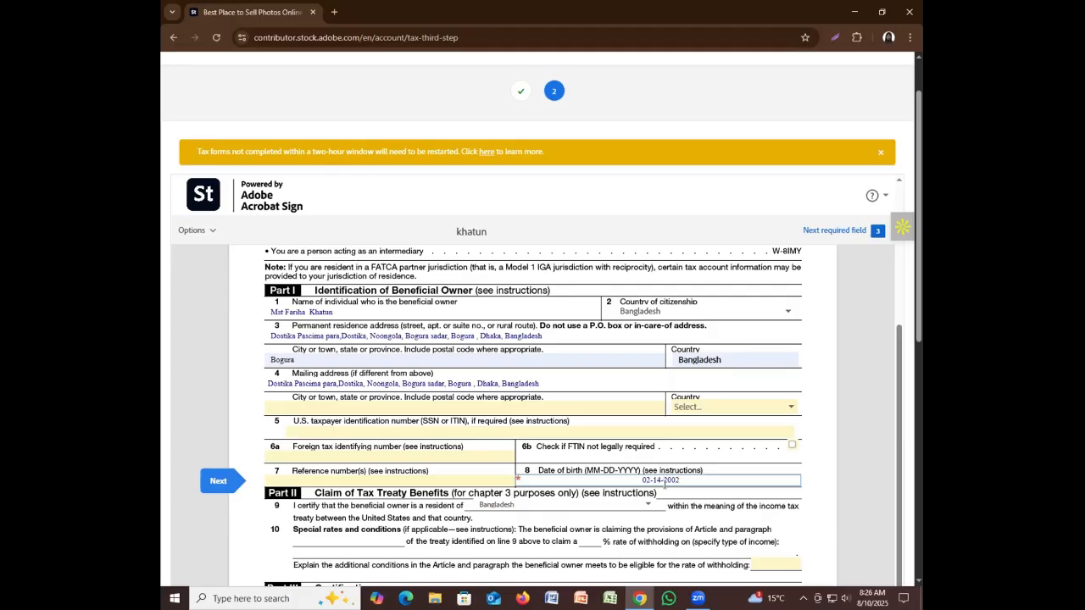
Recheck the date of birth field and correct its digits
scroll(657, 451, down, 1)
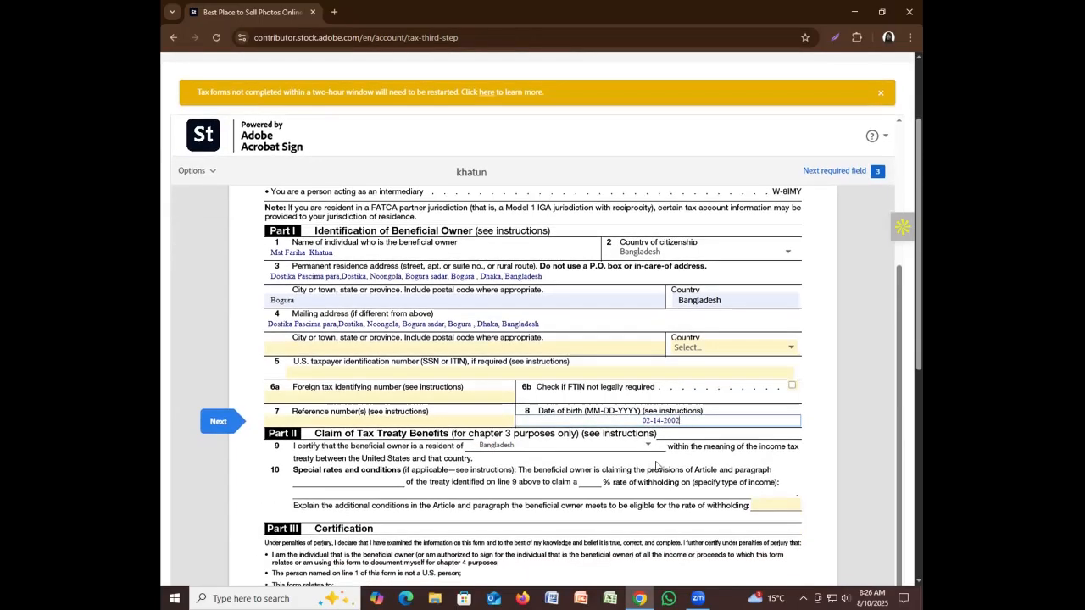
click(660, 422)
click(658, 421)
key(BackSpace)
drag(657, 420, 647, 421)
click(658, 420)
Set the mailing address country to Bangladesh
click(706, 348)
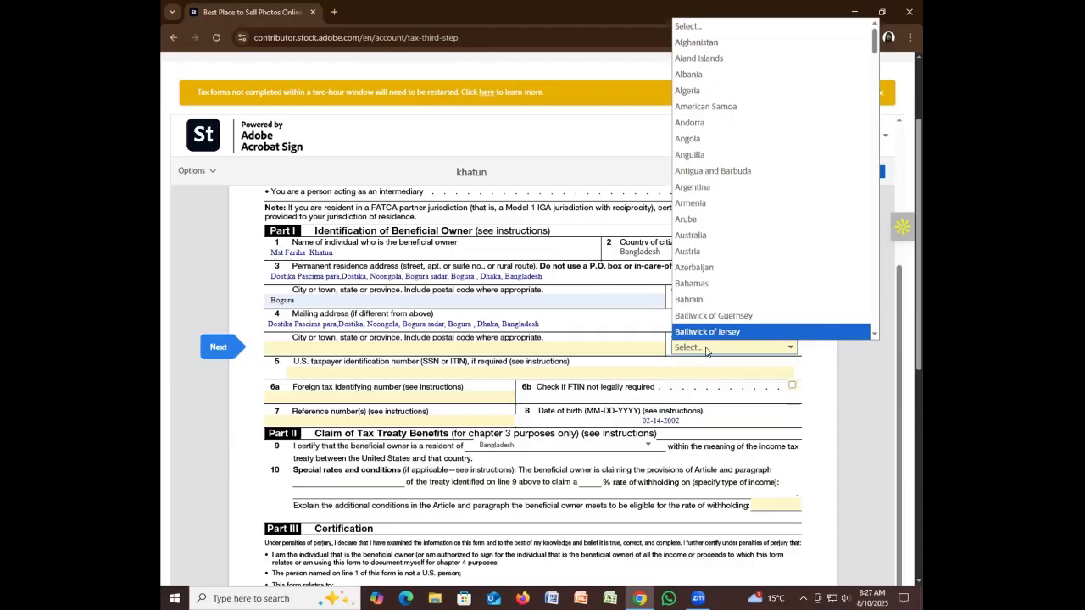
scroll(709, 284, down, 2)
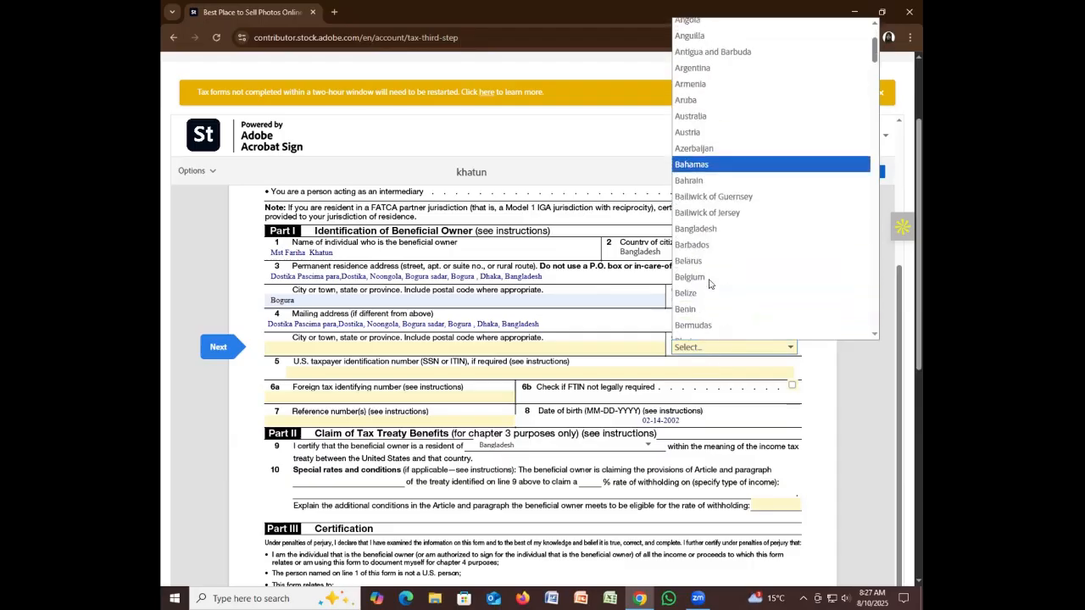
click(706, 229)
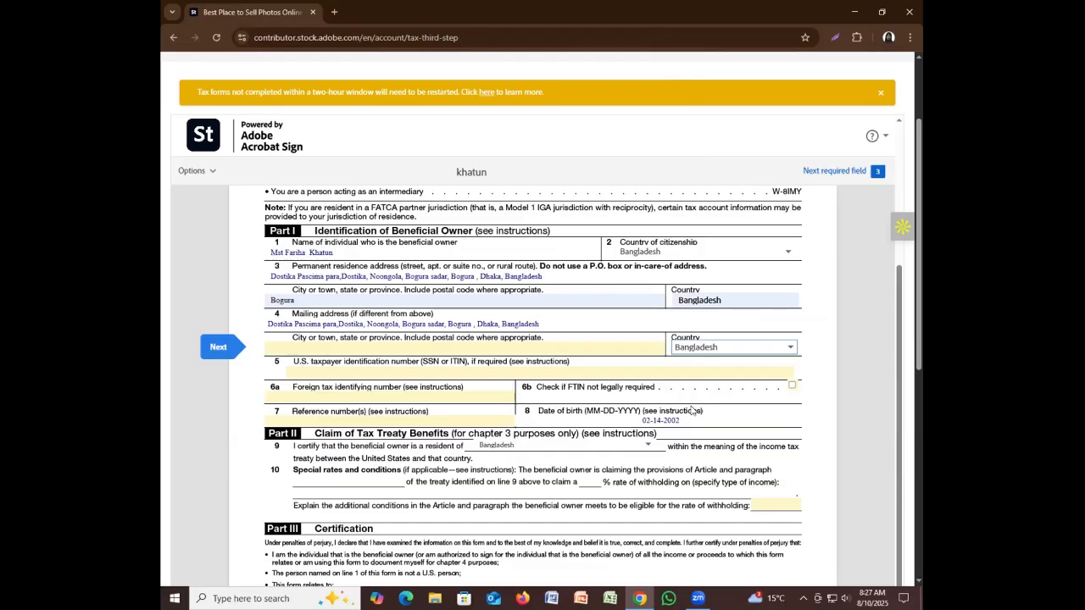
Tick the Part III certification of capacity to sign for the line 1 person
scroll(598, 453, down, 2)
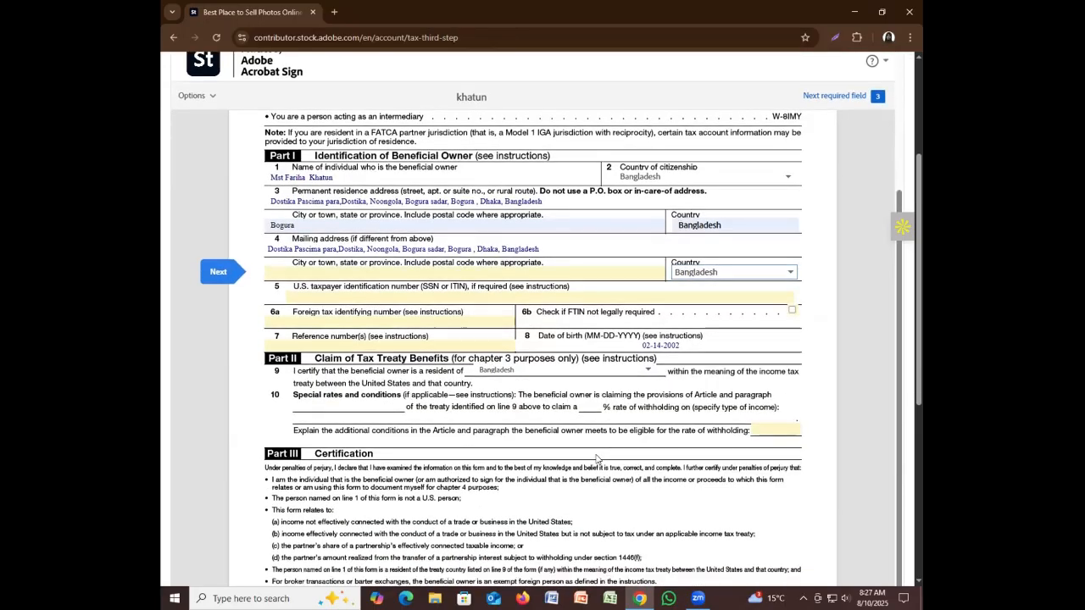
scroll(584, 442, down, 1)
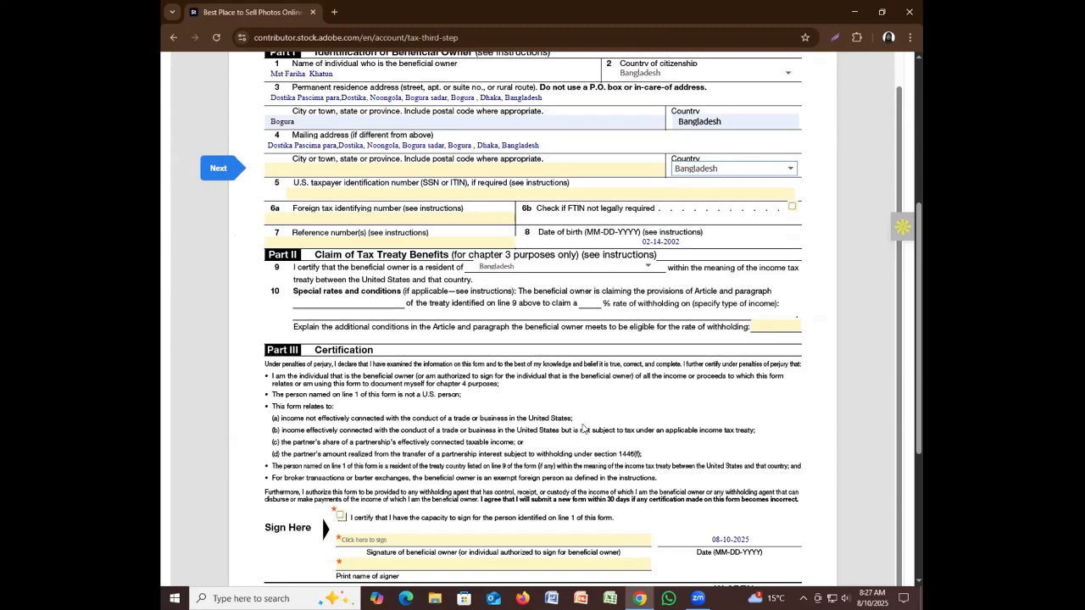
scroll(582, 430, down, 4)
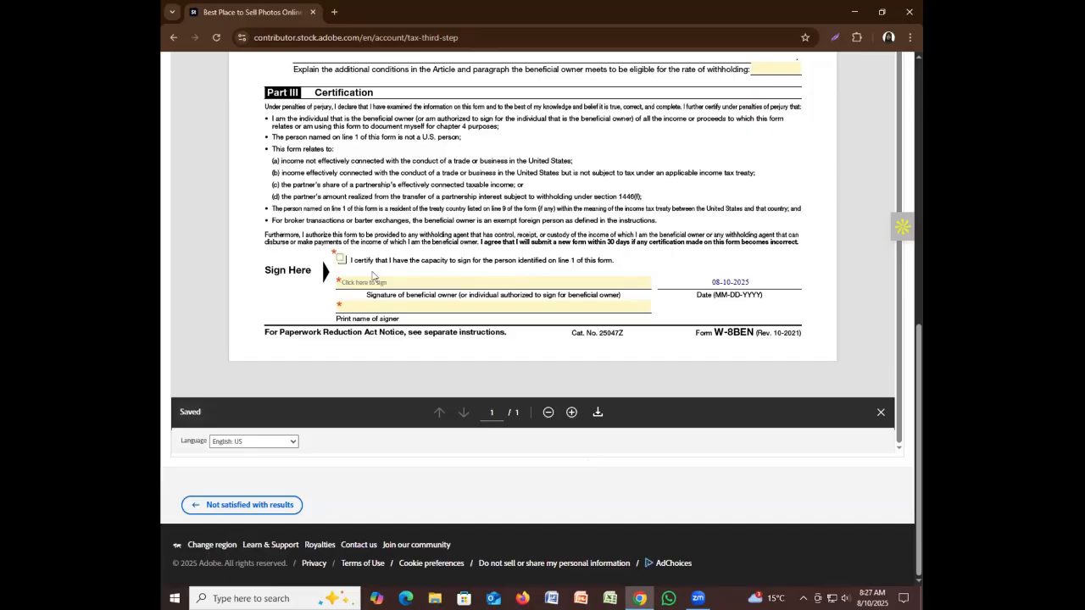
click(341, 259)
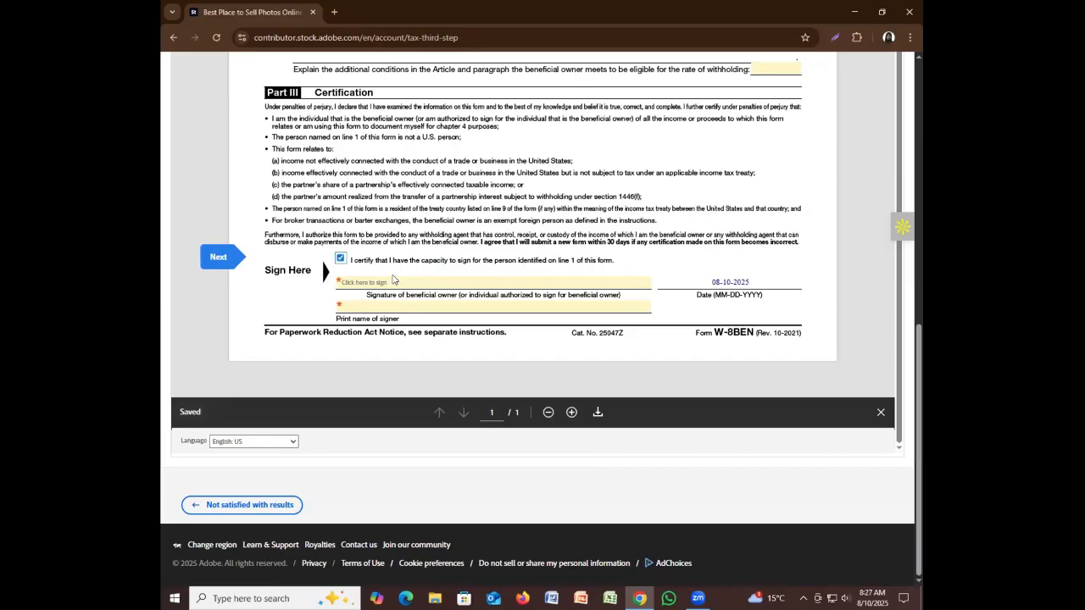
Type the beneficial owner's full name as a signature and apply it to the signature line
click(395, 285)
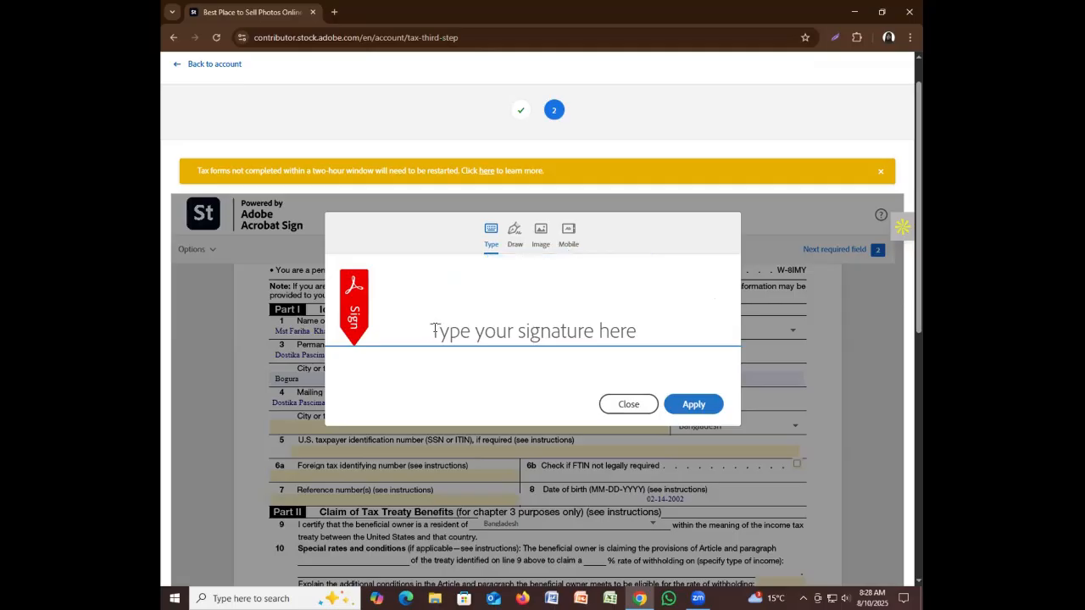
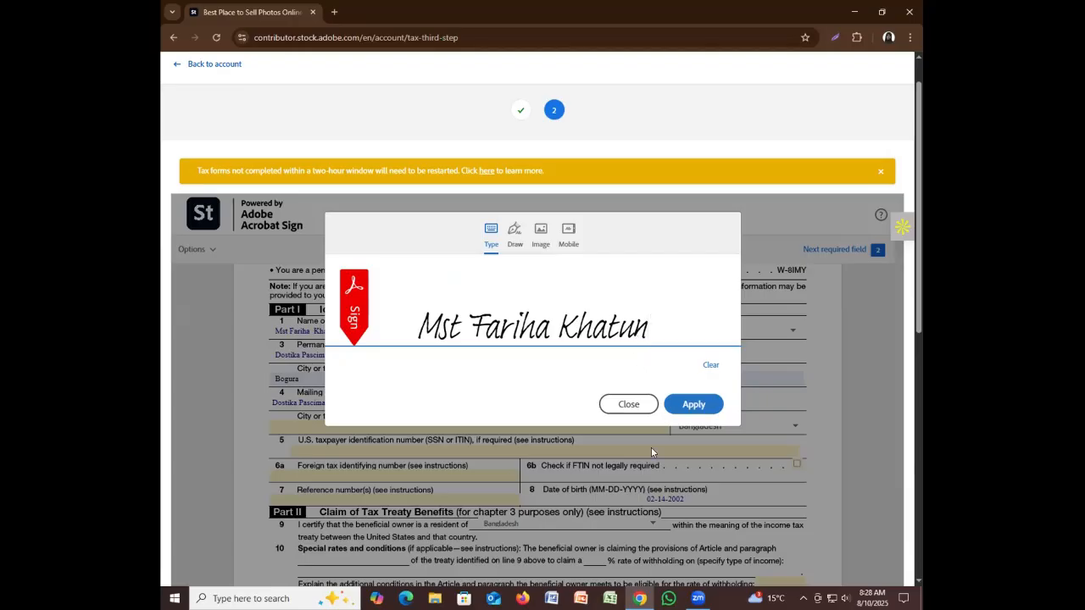
click(690, 404)
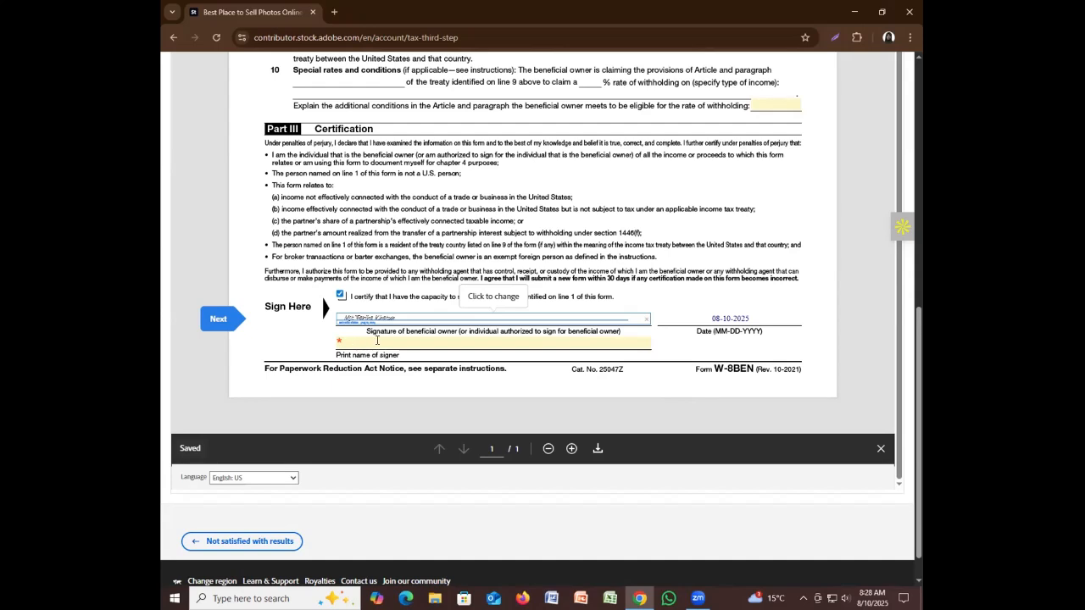
Enter the beneficial owner's full name in the W-8BEN 'Print name of signer' field
click(354, 341)
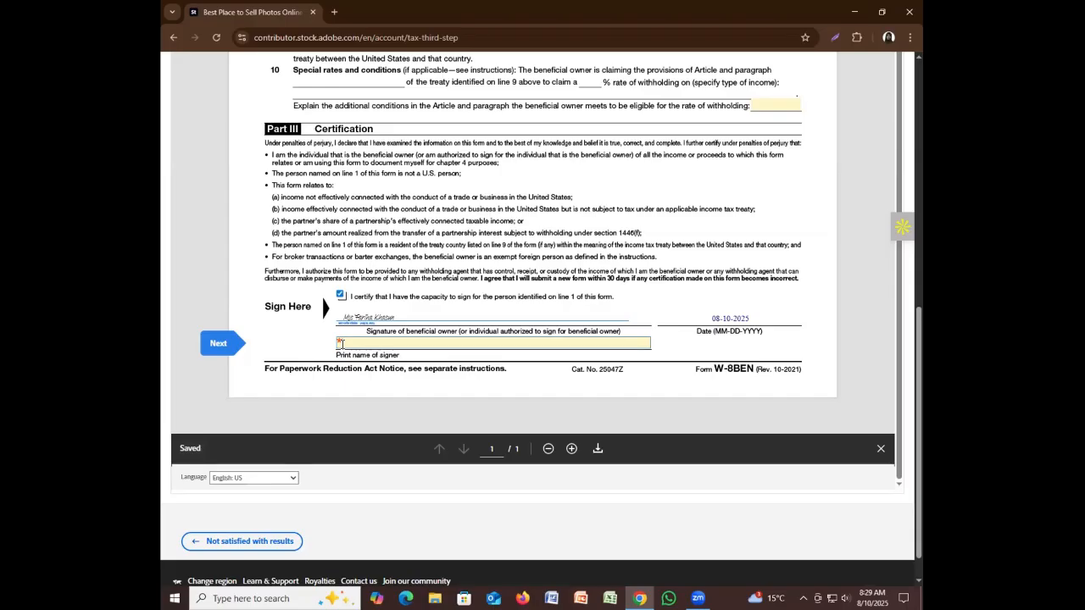
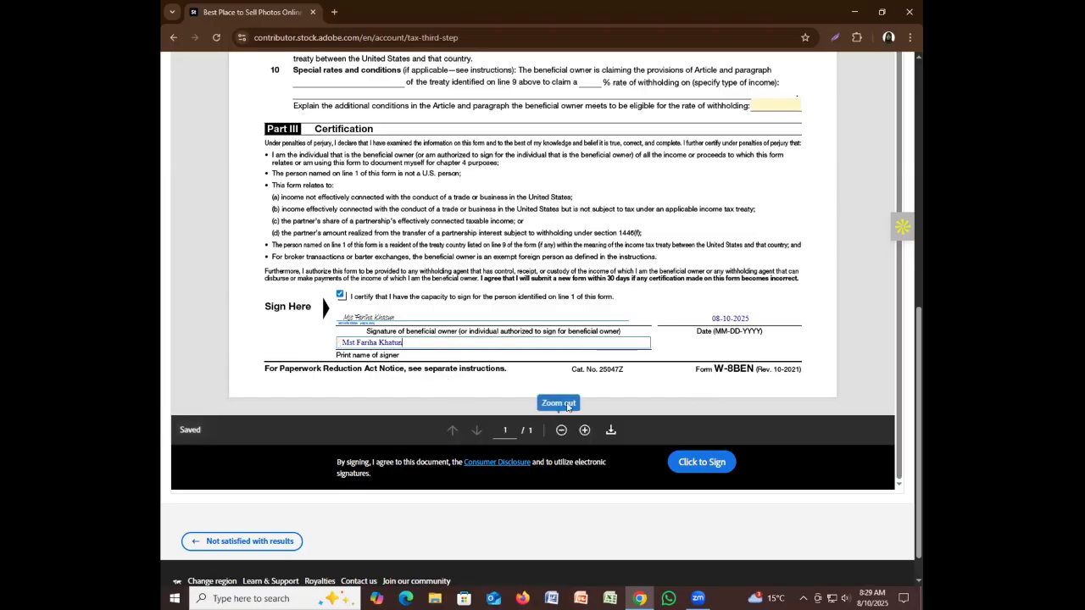
scroll(573, 386, up, 1)
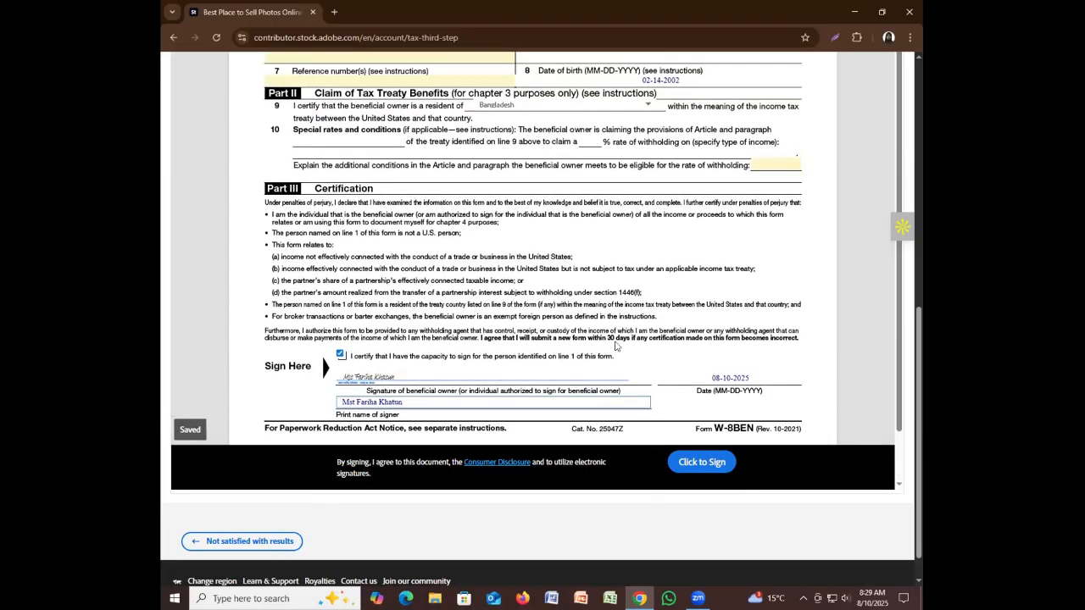
scroll(618, 348, up, 1)
scroll(626, 317, up, 3)
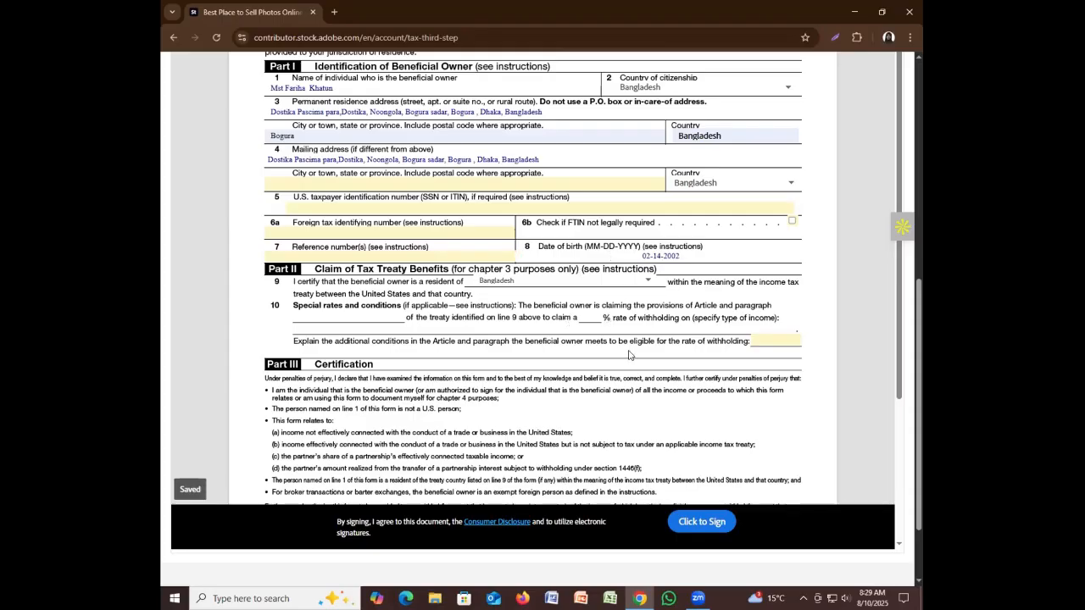
scroll(629, 355, up, 1)
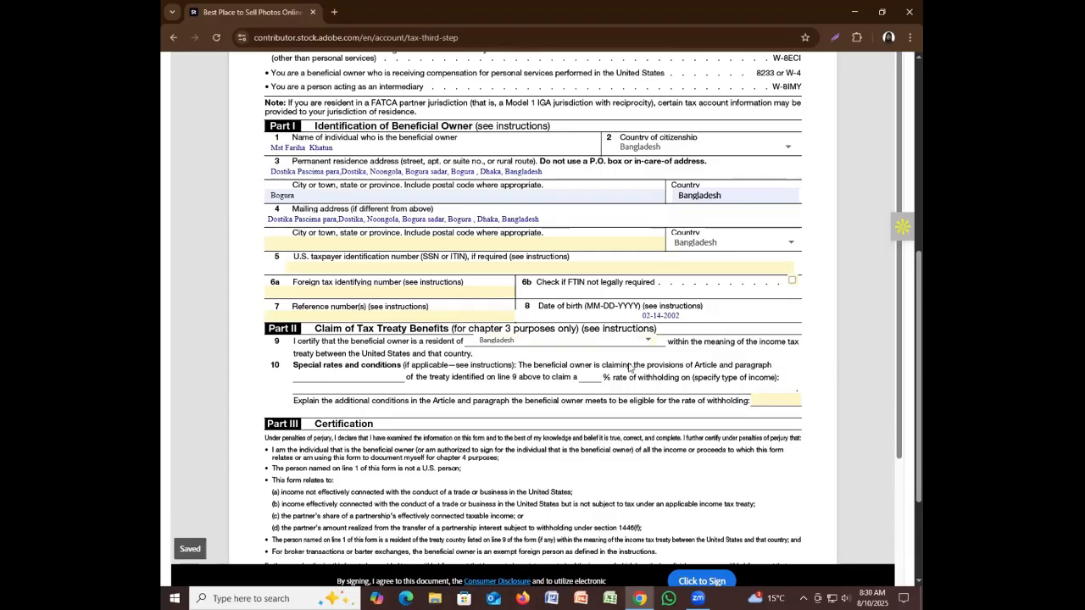
scroll(630, 367, down, 1)
scroll(636, 367, down, 3)
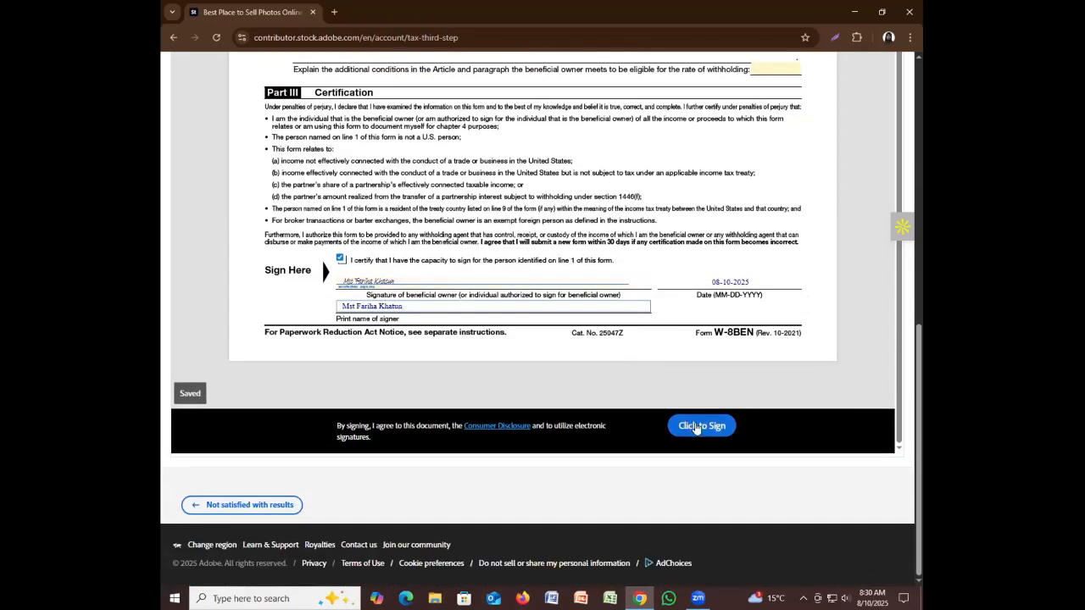
Submit the signed W-8BEN form with 'Click to Sign'
click(696, 426)
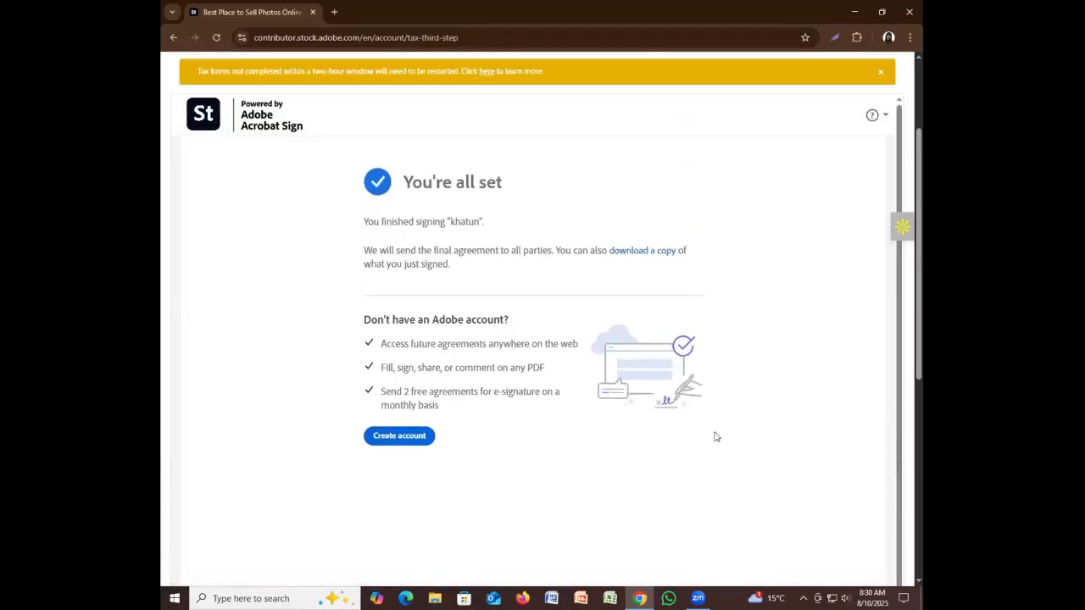
scroll(684, 481, up, 2)
scroll(680, 482, up, 1)
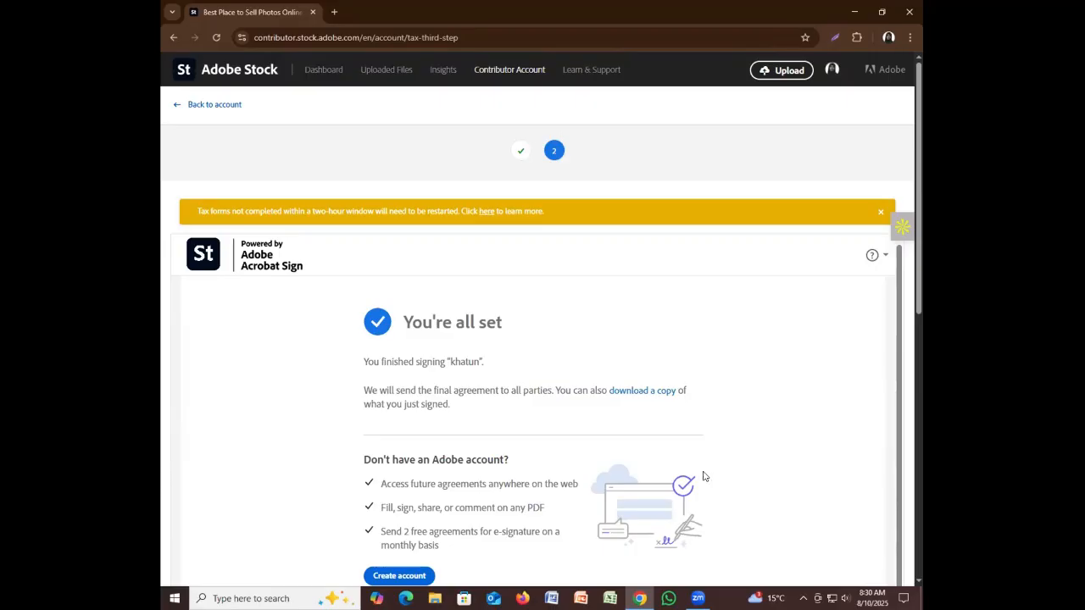
scroll(685, 481, down, 1)
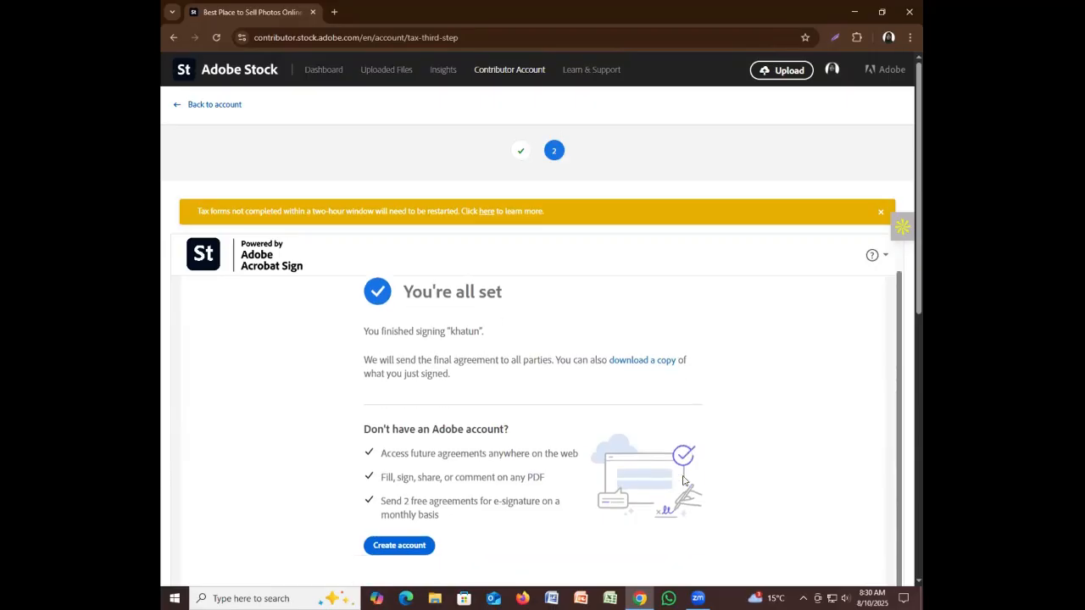
scroll(685, 481, up, 1)
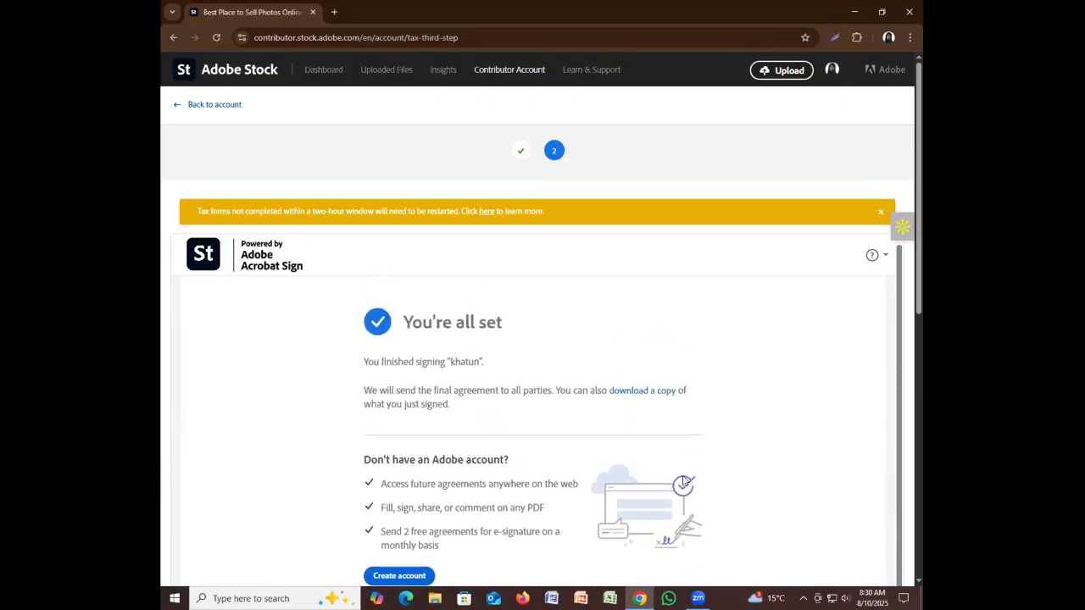
scroll(685, 481, down, 1)
scroll(685, 481, down, 1)
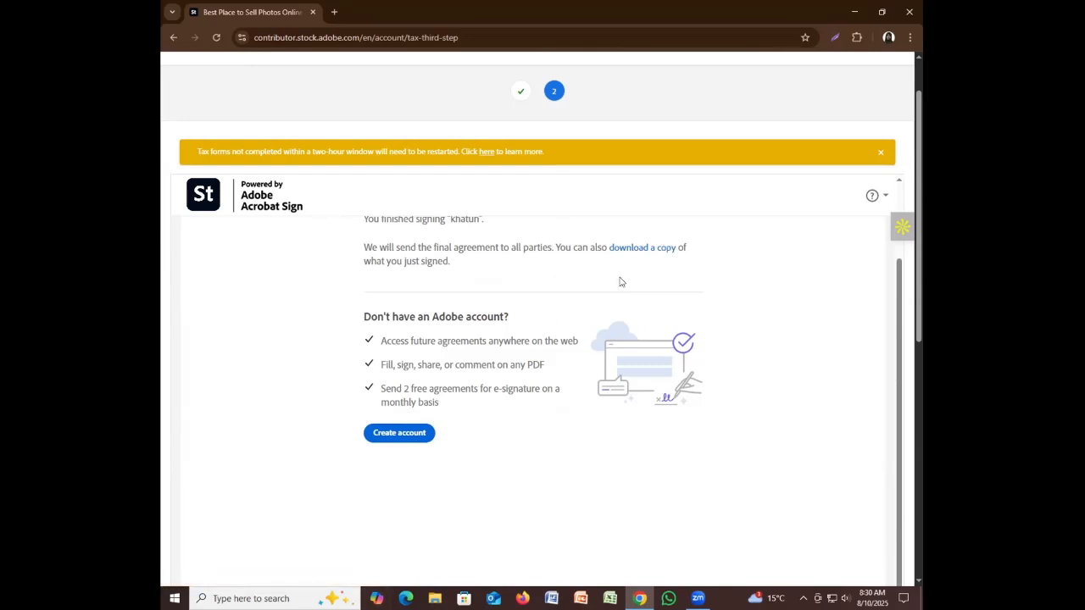
Download a copy of the signed W-8BEN agreement from the 'You're all set' page
click(628, 247)
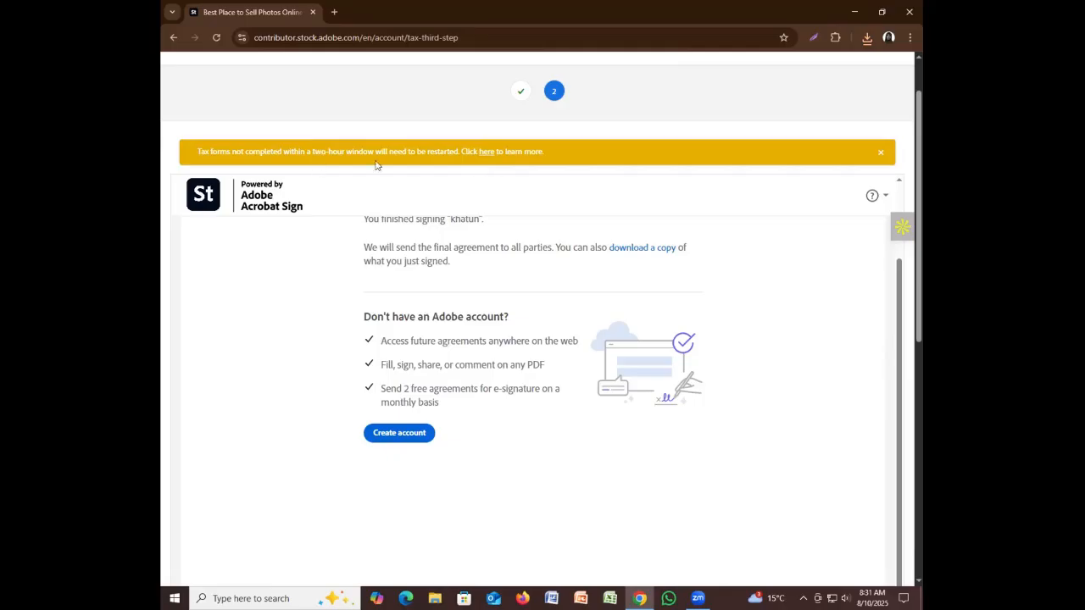
scroll(567, 183, down, 3)
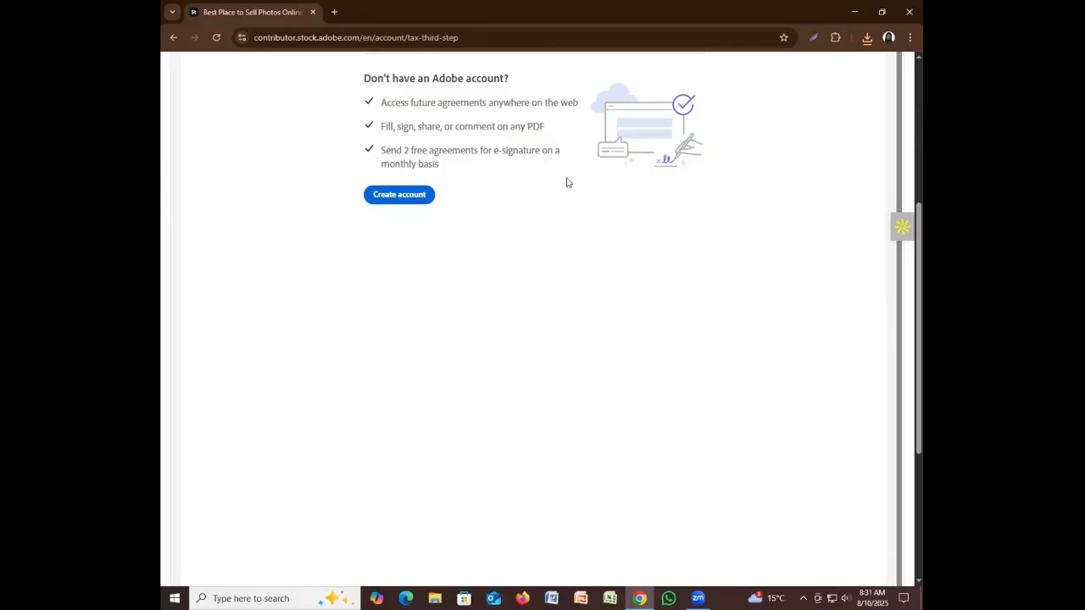
scroll(376, 126, up, 5)
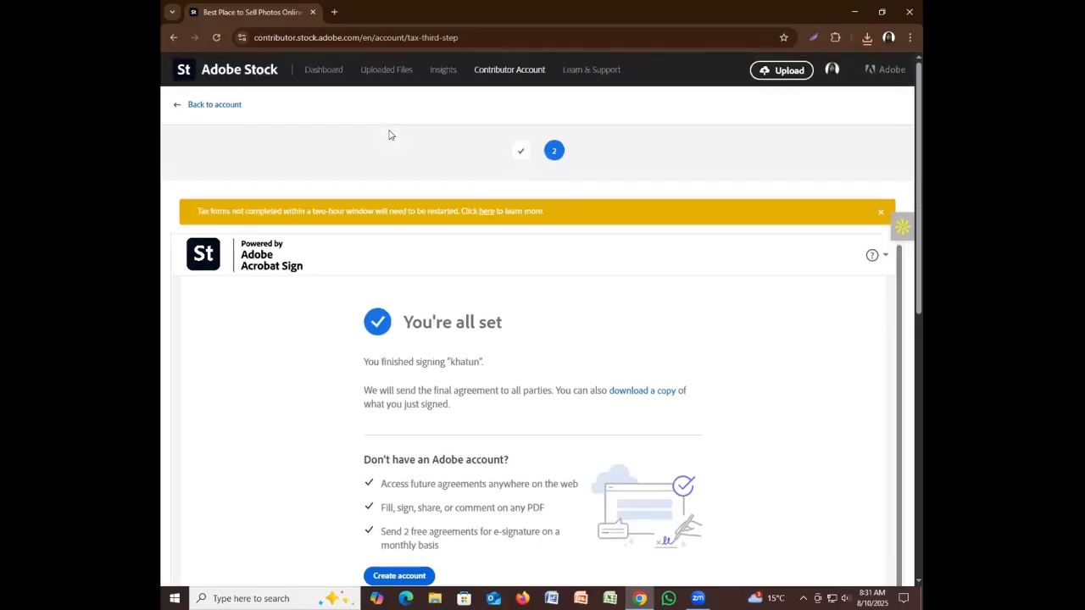
Return to the contributor account and confirm the W-8BEN shows Validated, expiring 12/31/2028
click(221, 104)
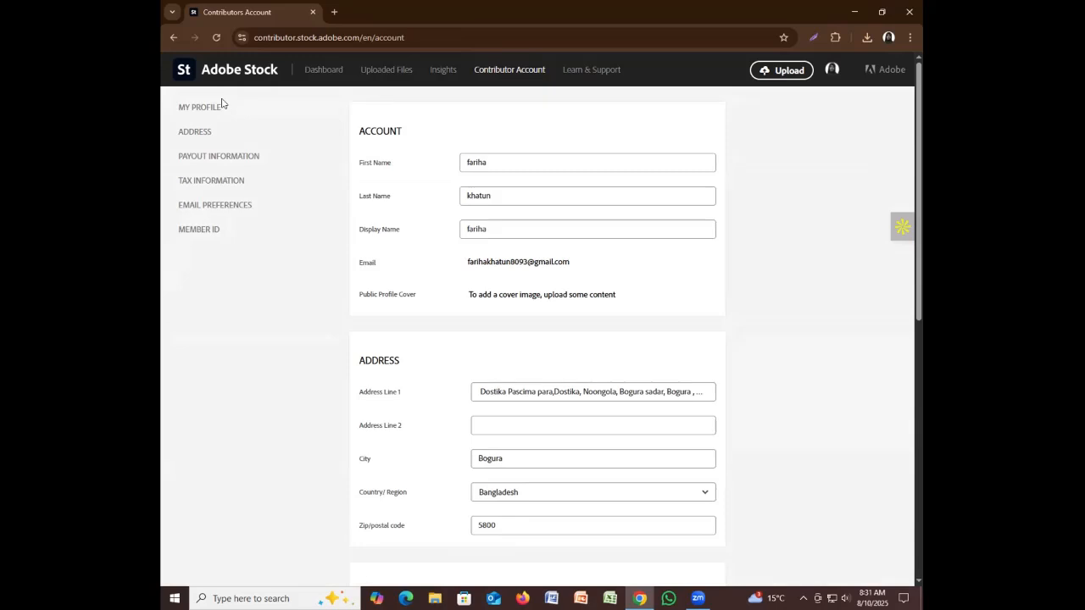
scroll(354, 251, down, 6)
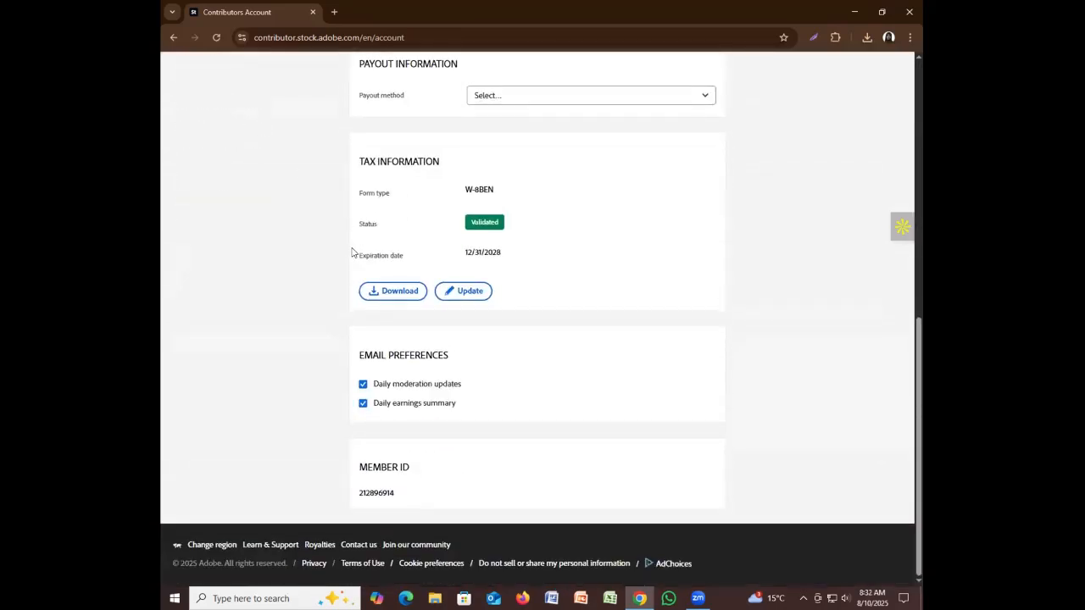
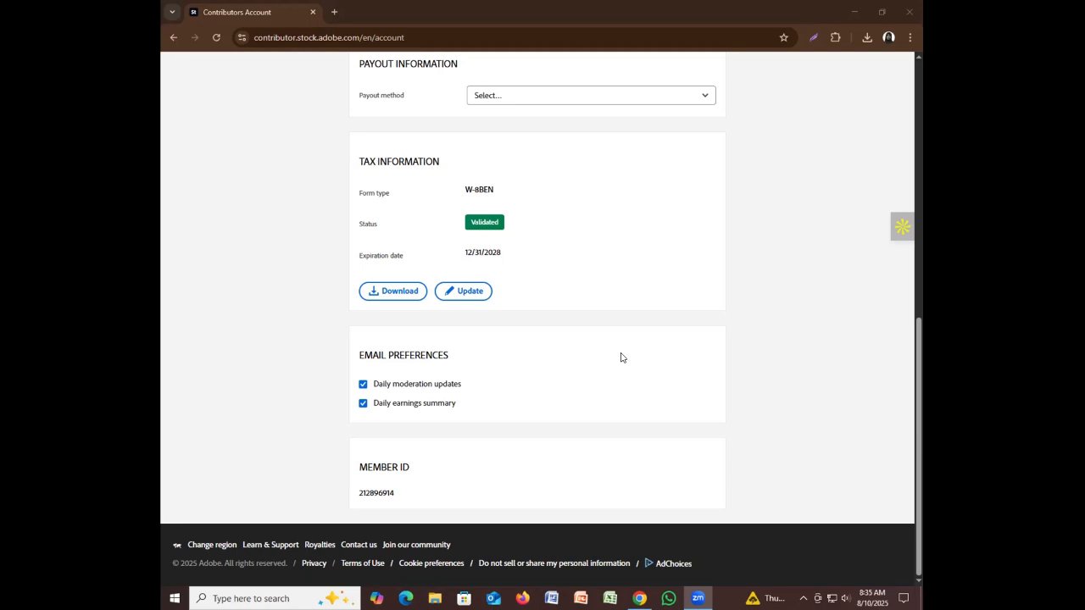
Go from the contributor Dashboard to the Uploaded Files list
scroll(628, 366, up, 7)
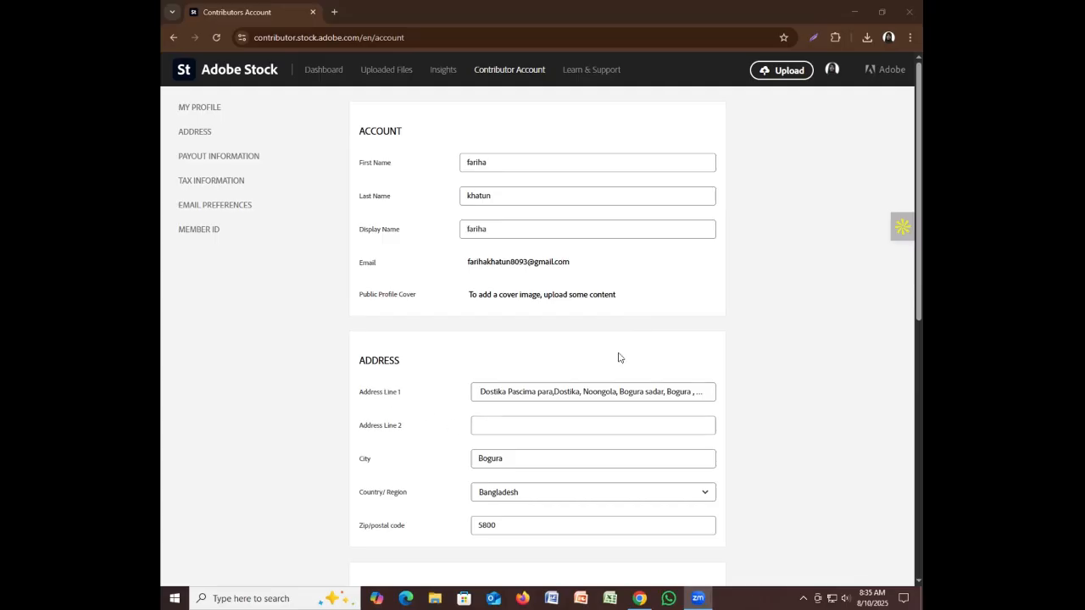
click(324, 70)
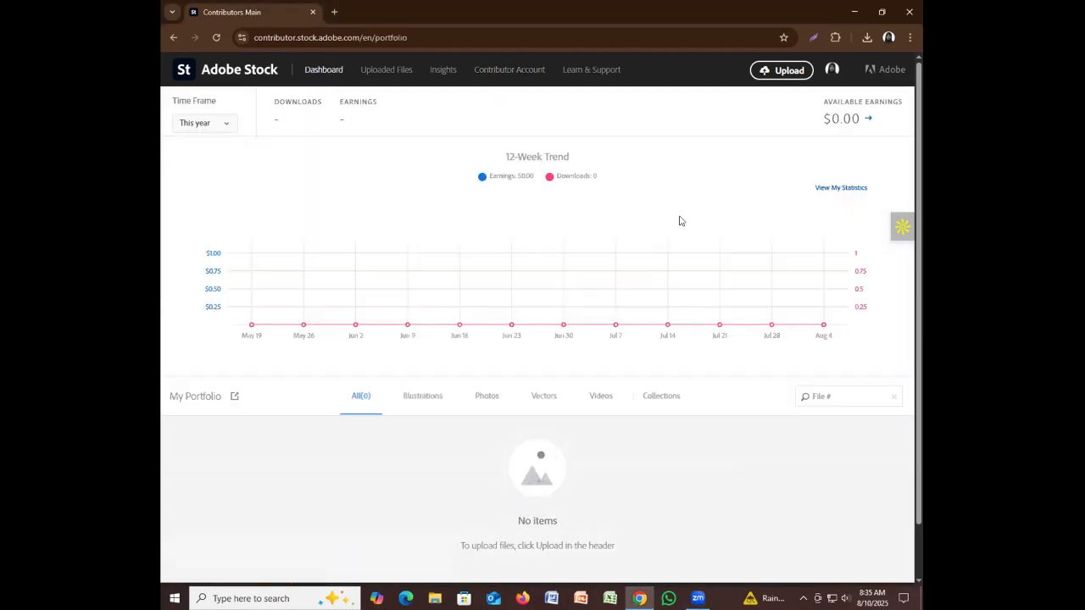
click(391, 69)
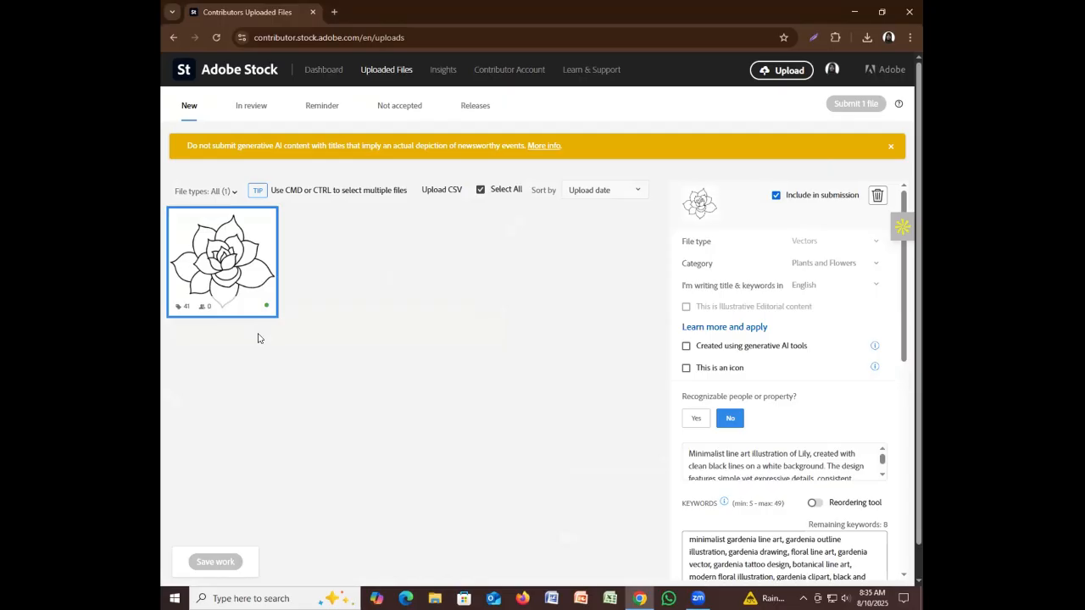
scroll(775, 462, down, 1)
click(216, 37)
Set Recognizable people to No for the flower line-art vector and save its metadata
click(703, 421)
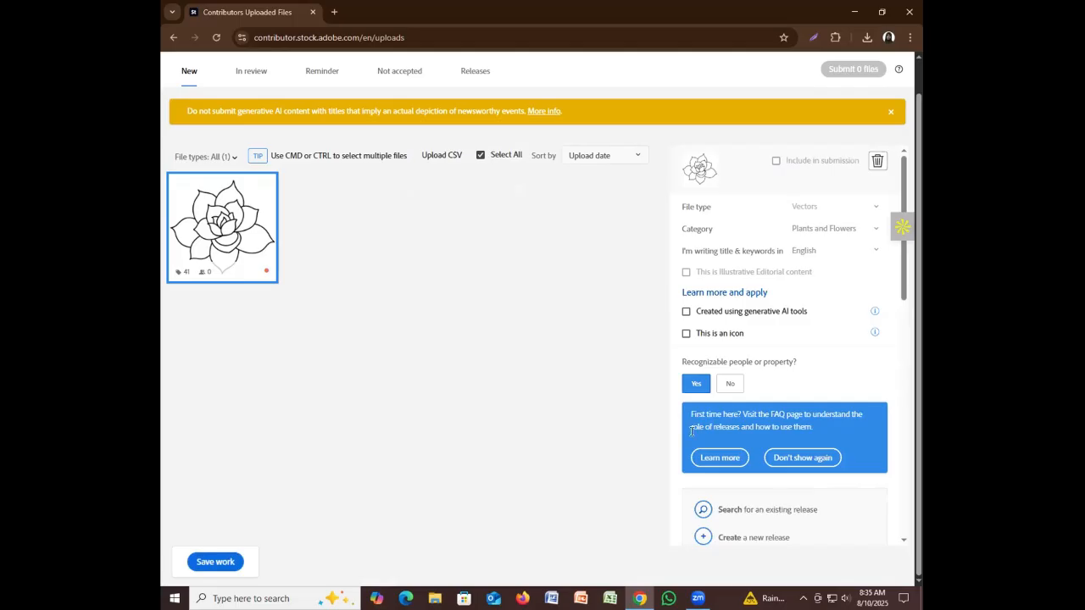
click(730, 390)
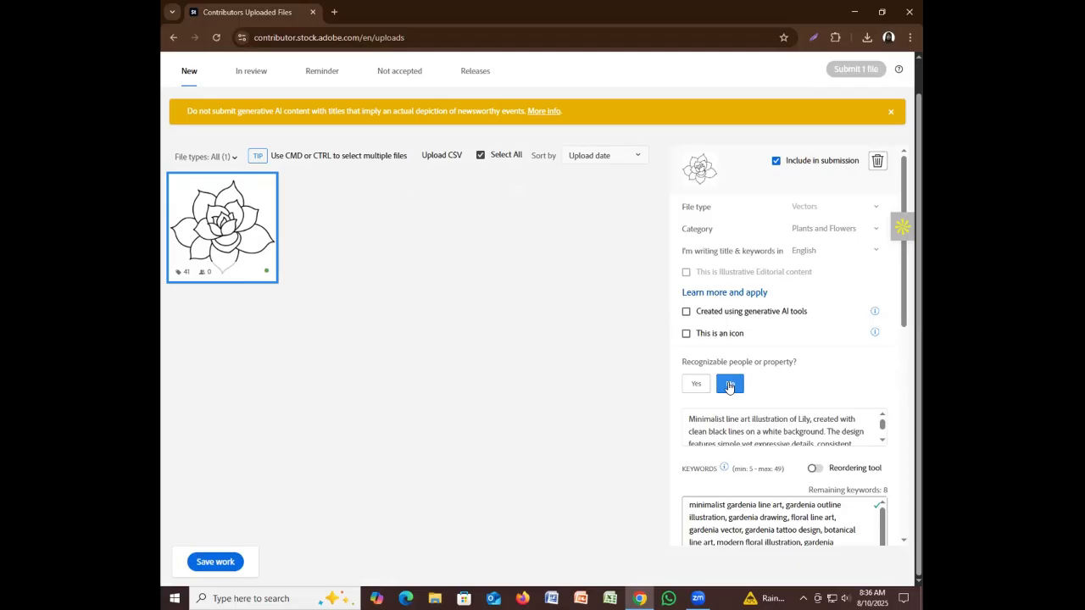
scroll(705, 333, down, 5)
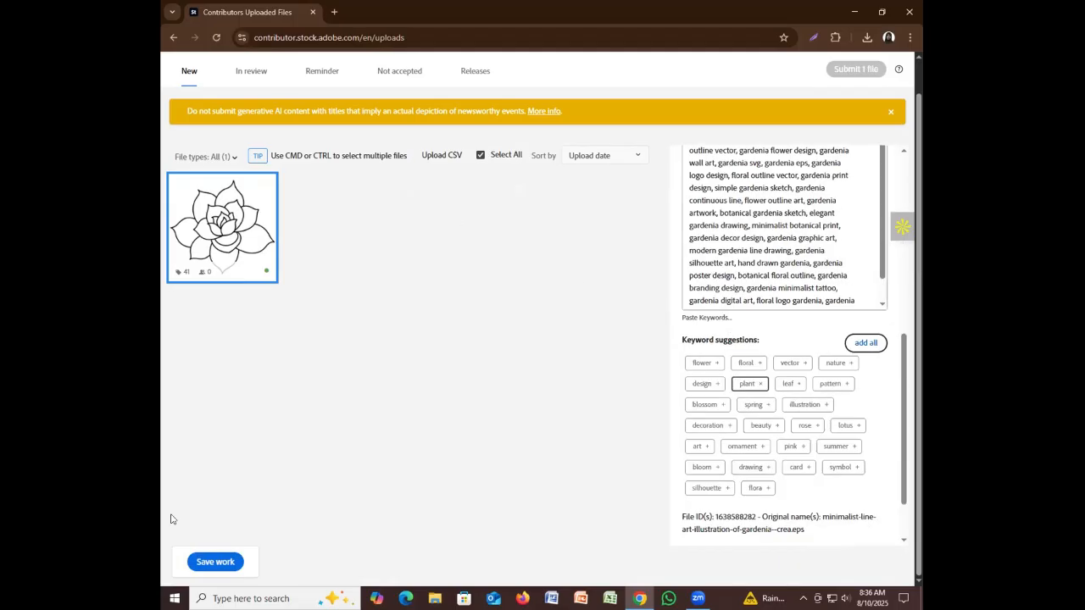
scroll(896, 266, up, 6)
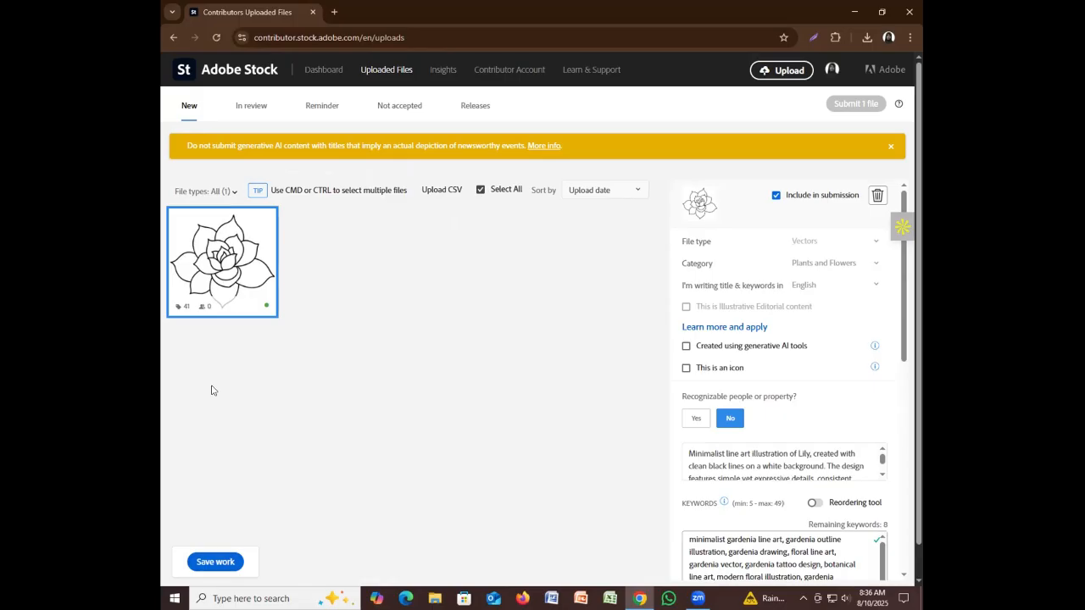
click(216, 562)
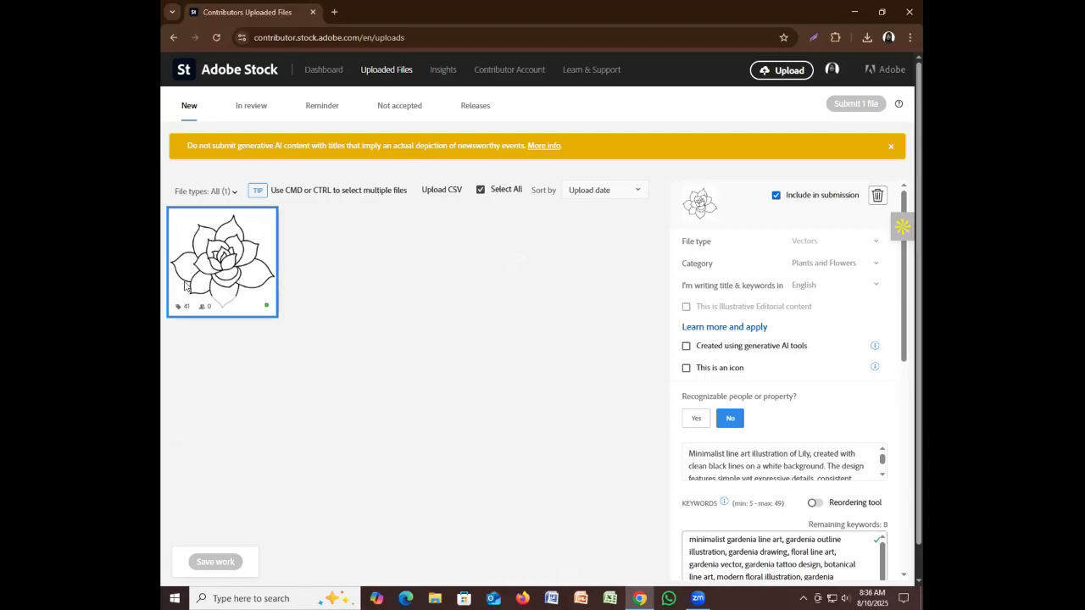
Look over the payout and tax information on the account page, then go back to the Dashboard
mouse_move(899, 104)
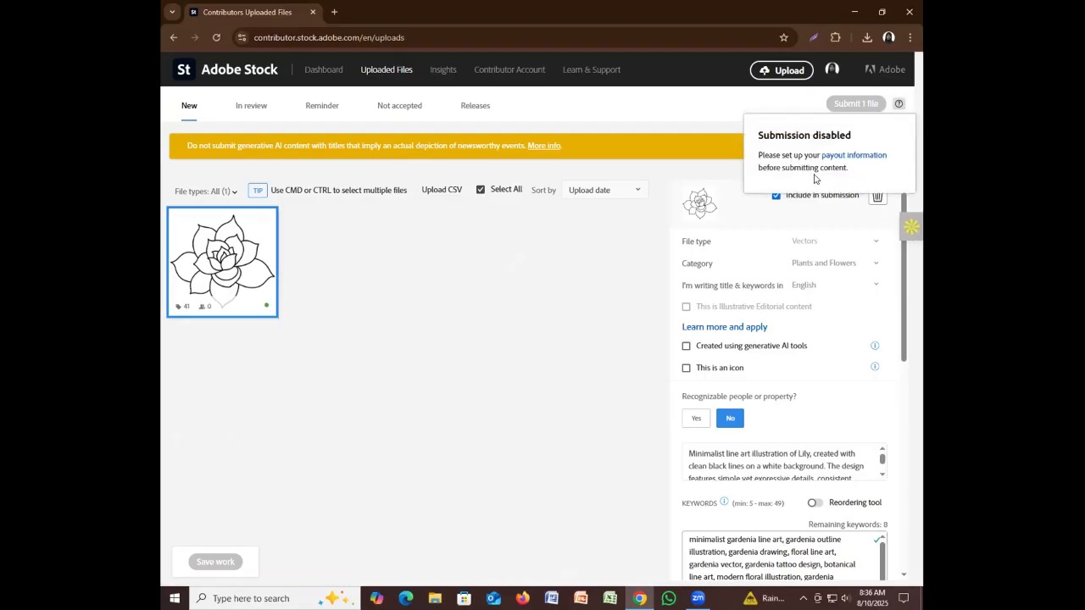
click(844, 157)
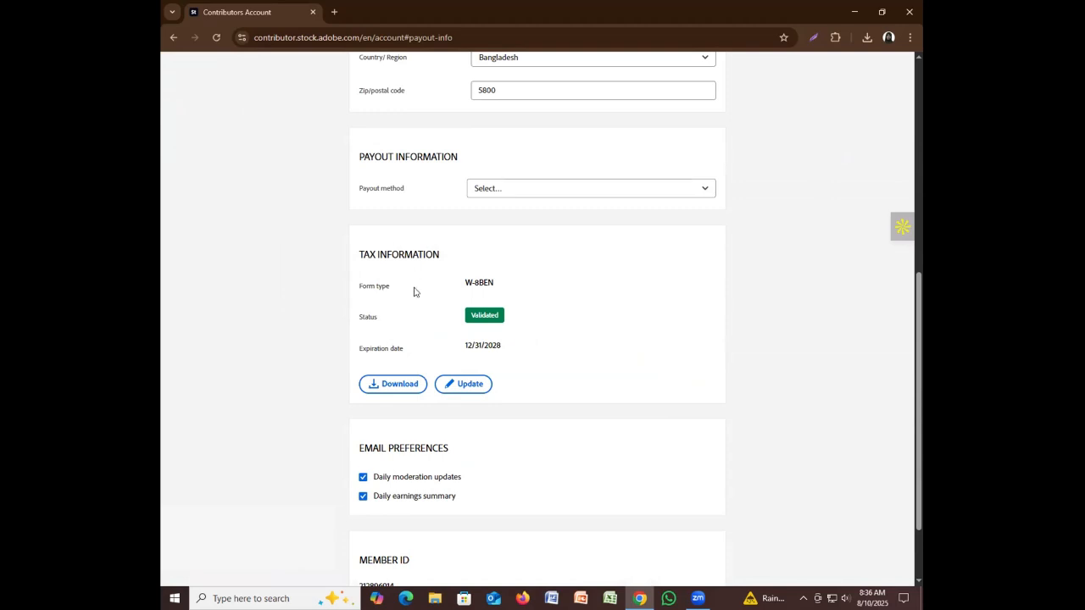
scroll(416, 528, down, 2)
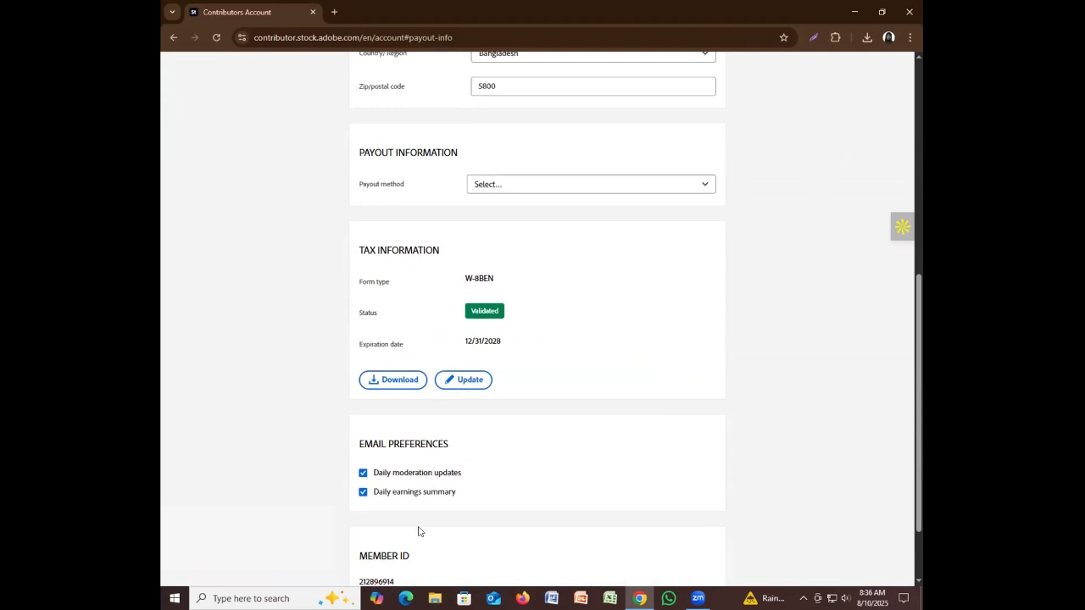
scroll(526, 380, up, 2)
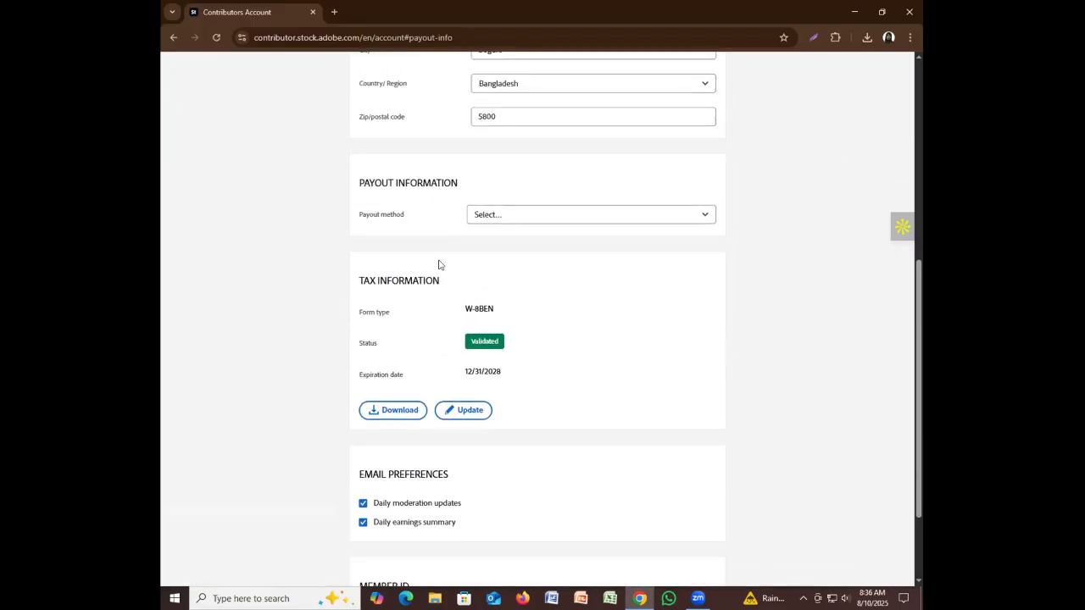
scroll(456, 298, up, 4)
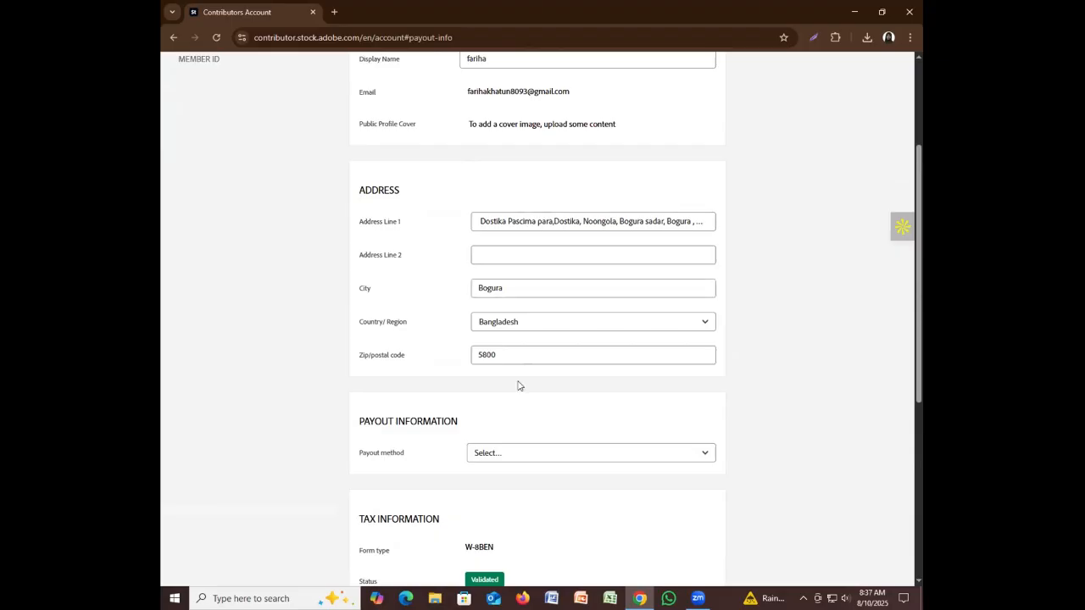
scroll(519, 386, down, 5)
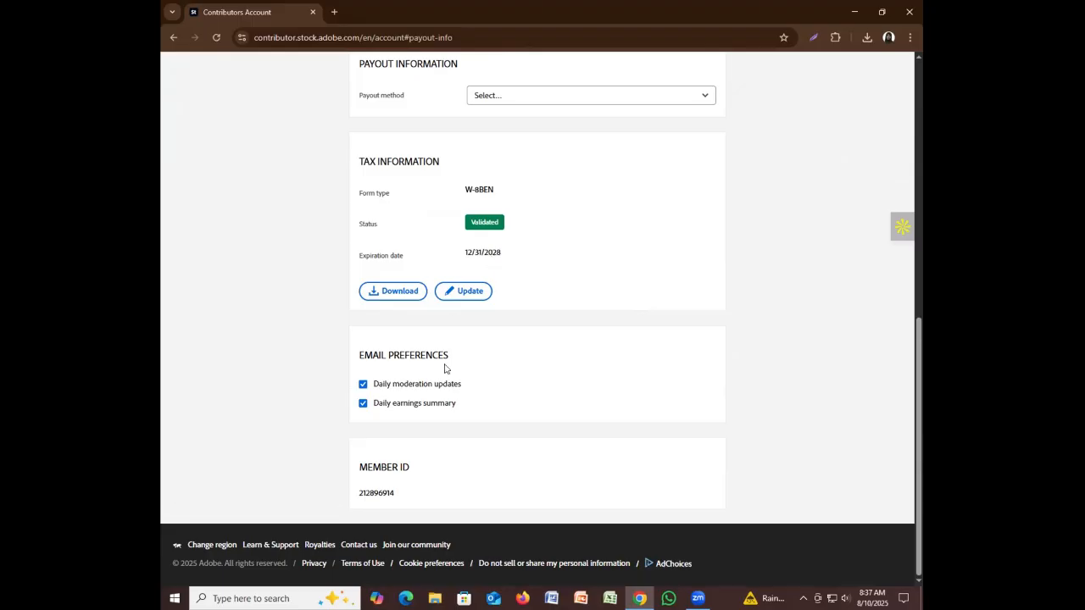
scroll(447, 368, up, 8)
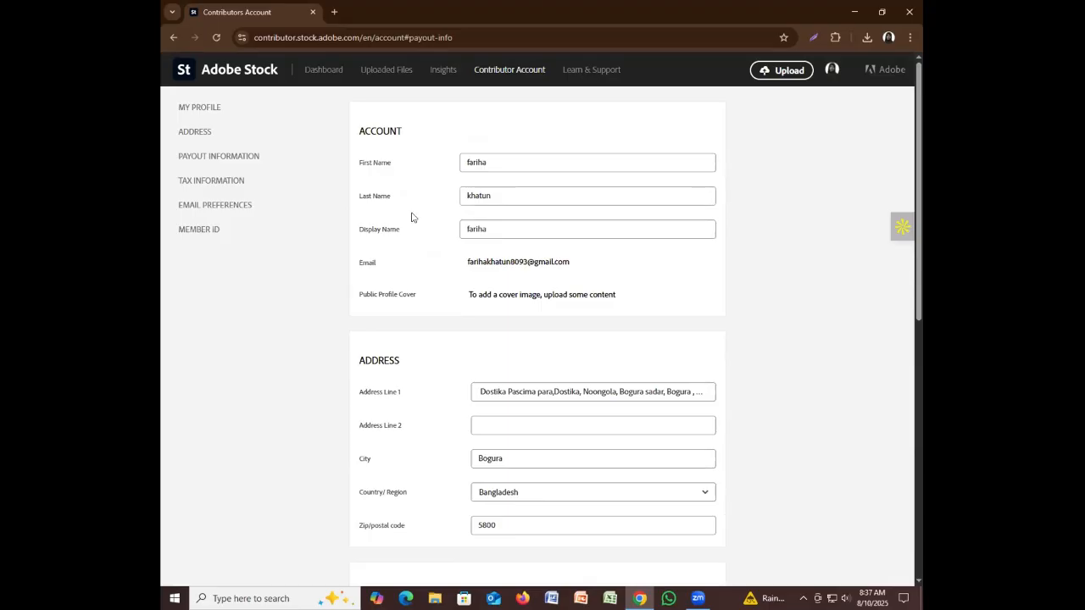
click(323, 69)
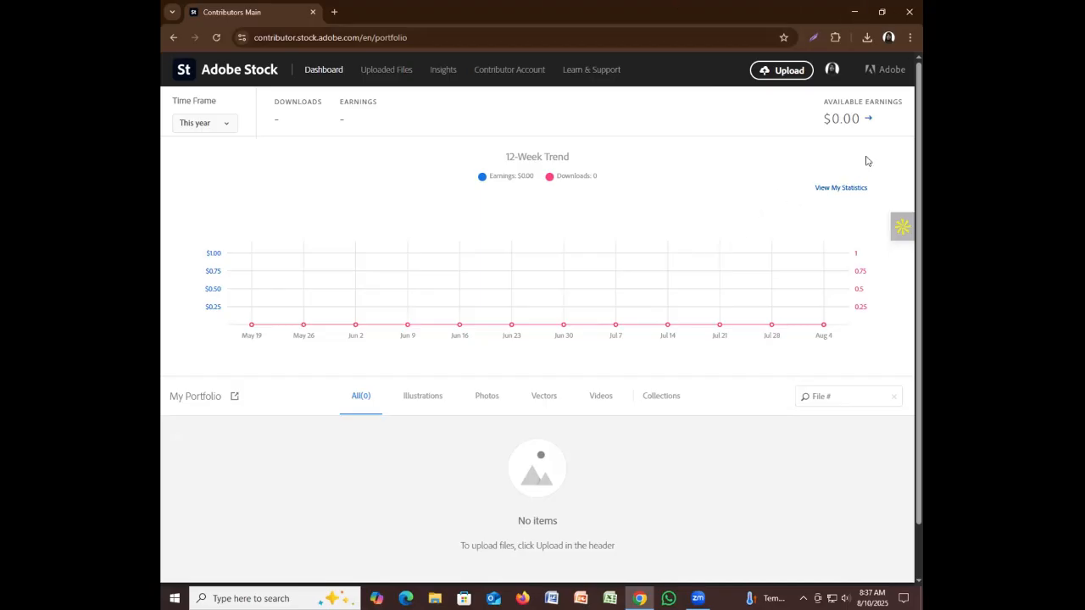
Restore Chrome to a smaller window and bring up the _Getintopc Illustrator folder's context menu
click(862, 13)
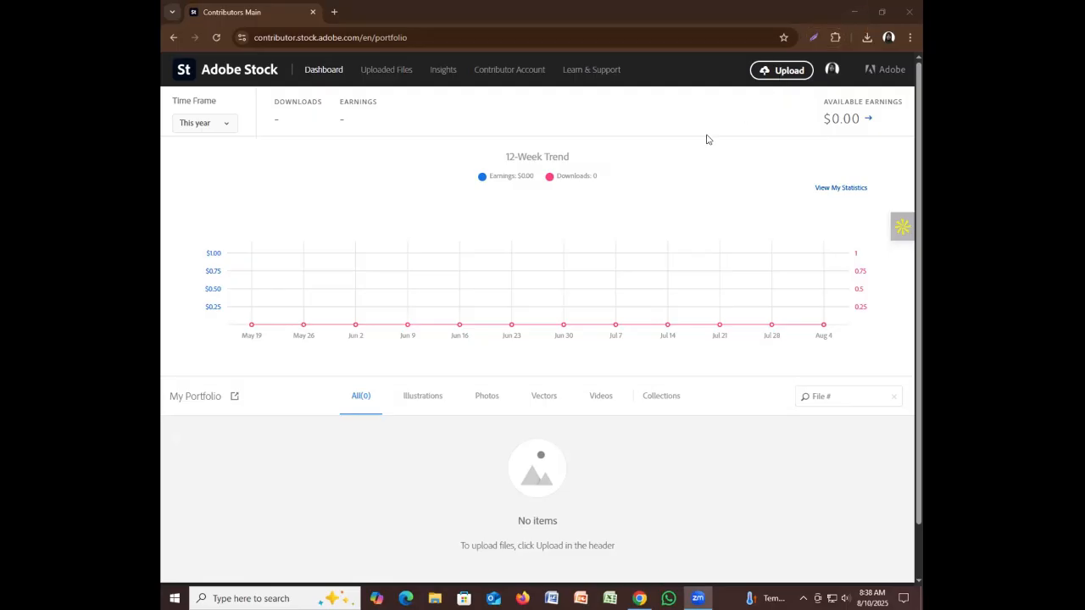
click(880, 9)
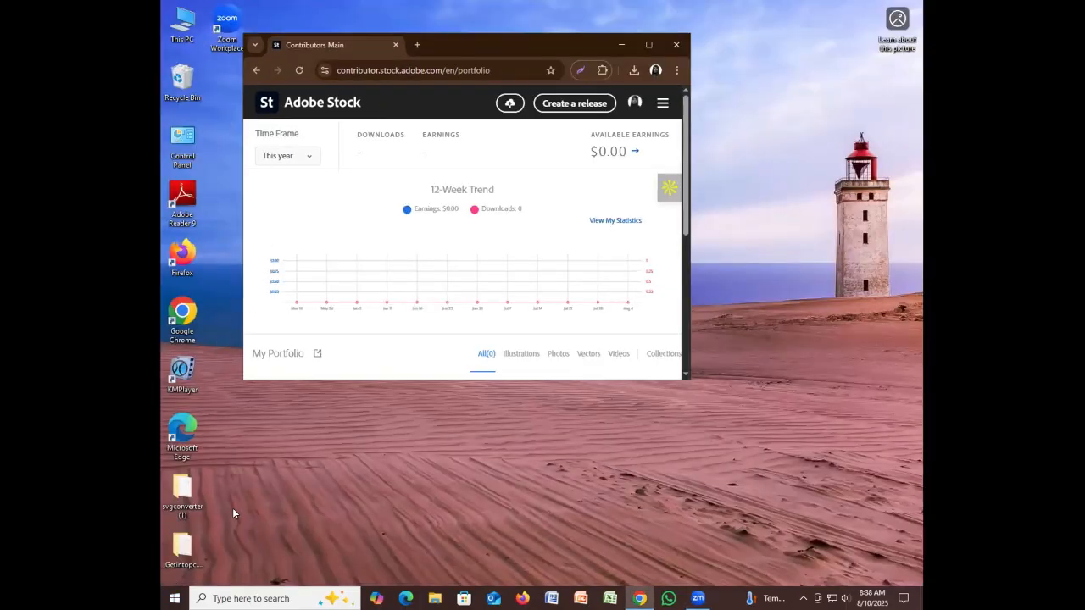
right_click(194, 566)
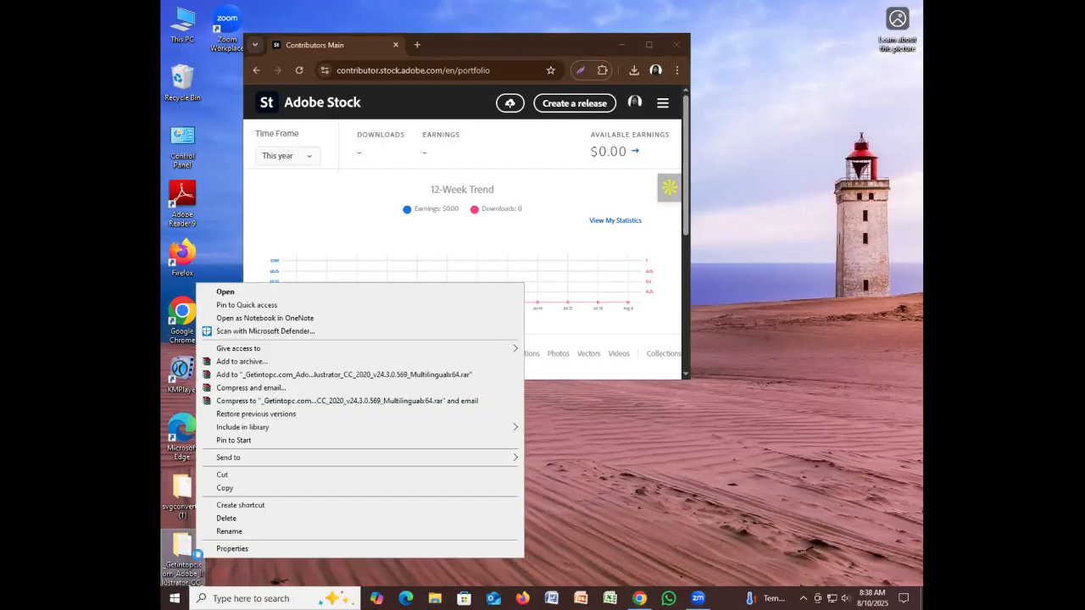
click(536, 497)
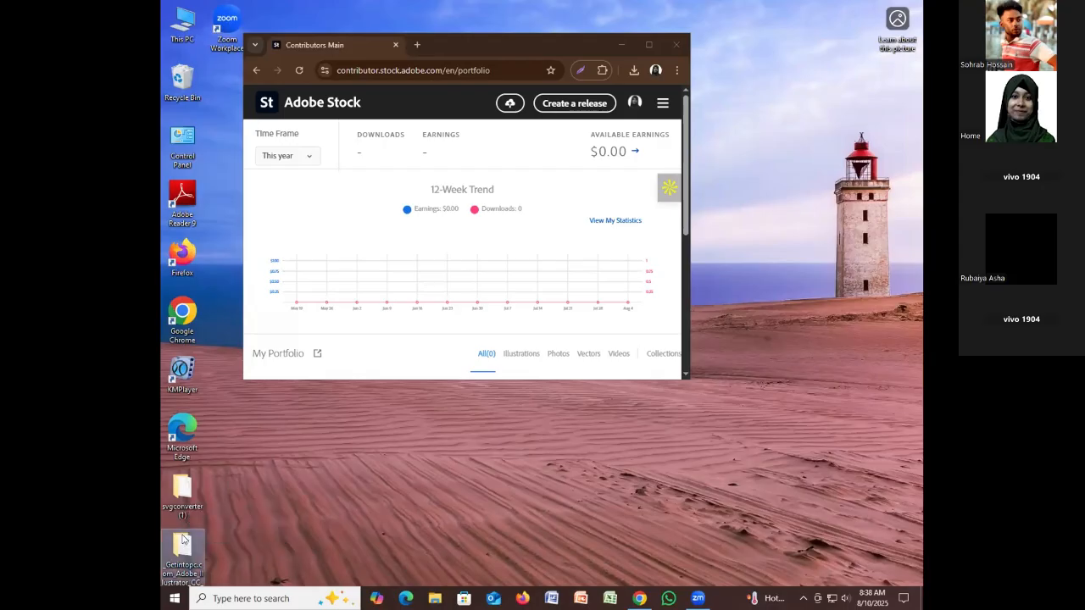
right_click(184, 536)
right_click(176, 556)
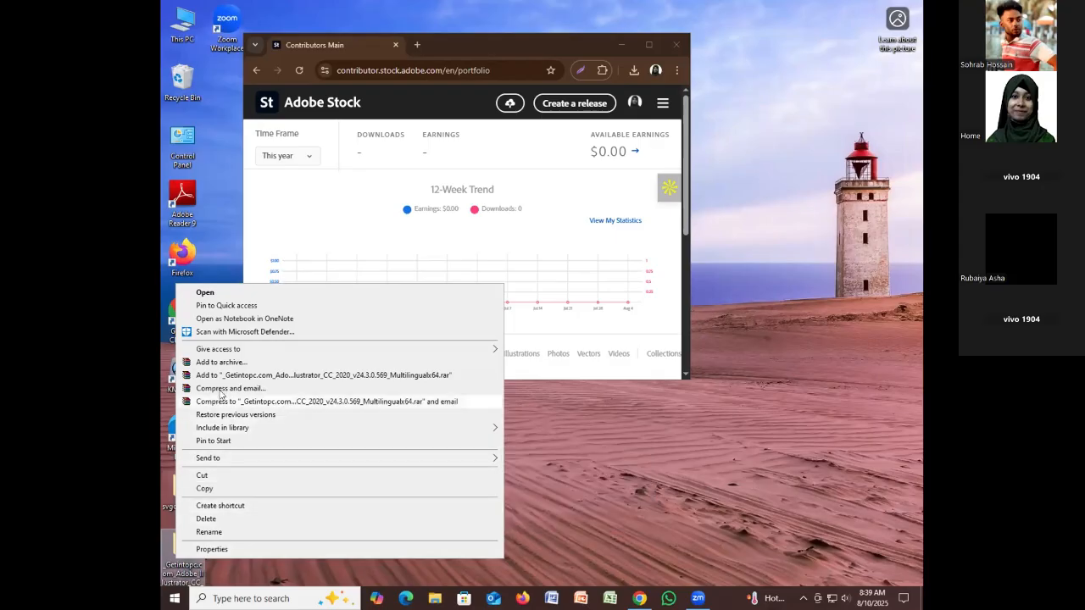
Open the download folder, enter Adobe_Illustrator, and run the Set-up installer
click(203, 293)
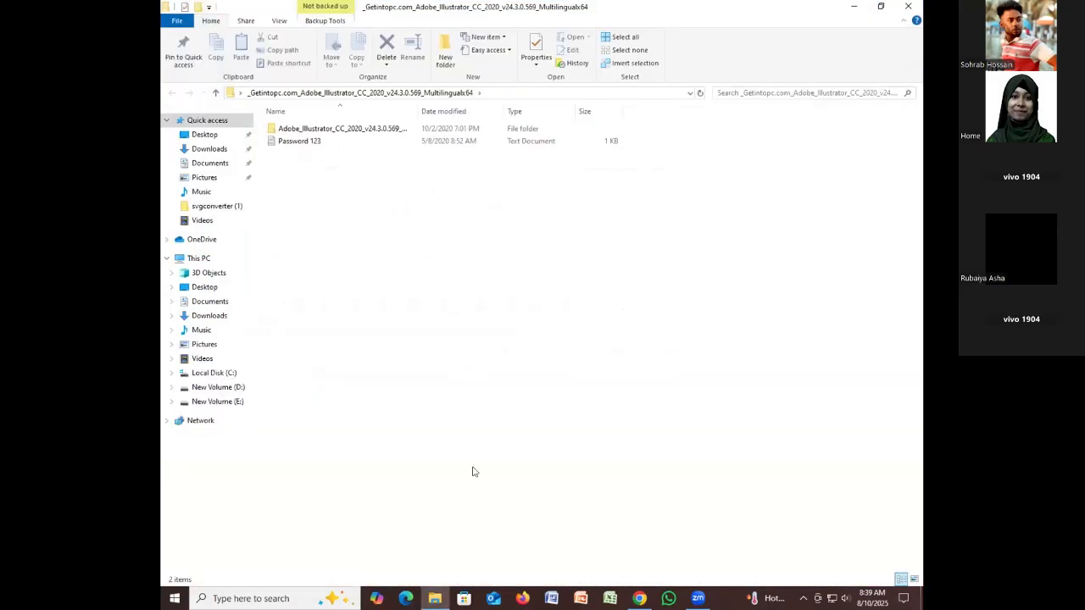
double_click(334, 129)
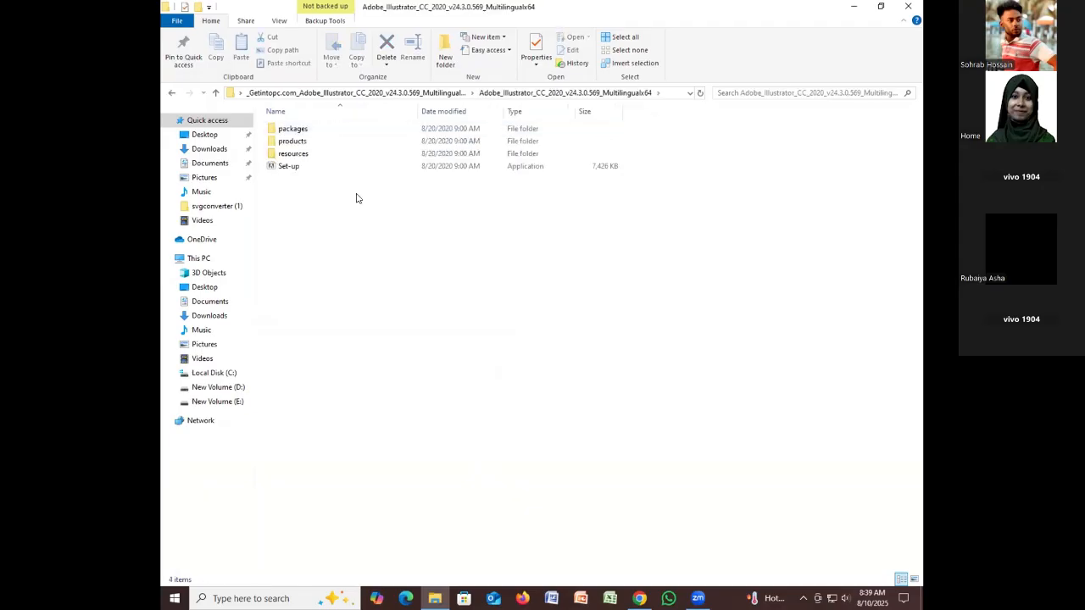
click(291, 168)
double_click(291, 168)
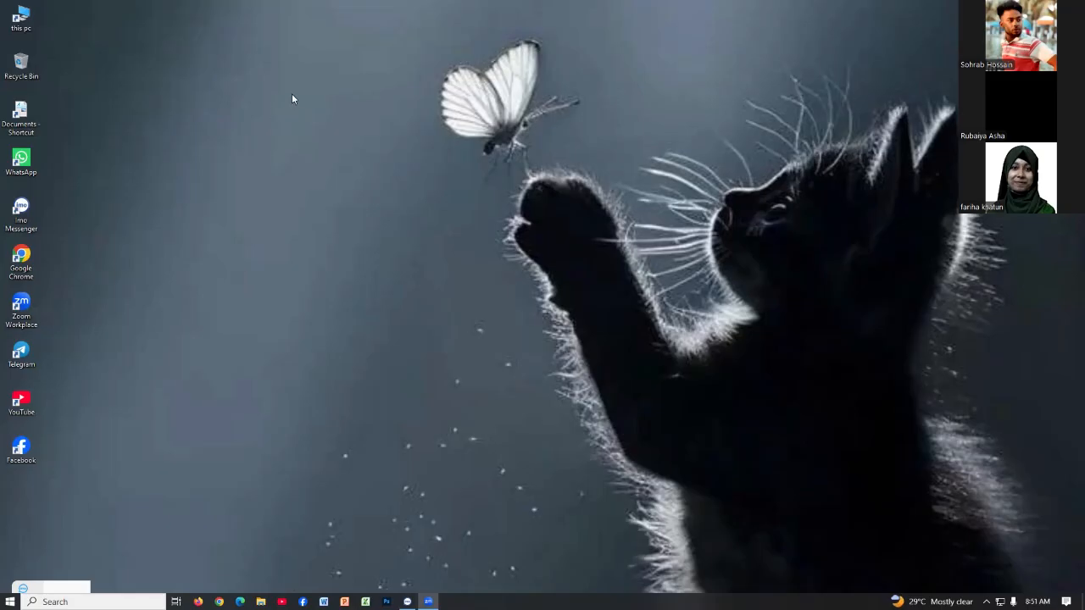
Launch WhatsApp, open the course group chat maximized, and follow the shared Google Docs class-notes link
double_click(21, 161)
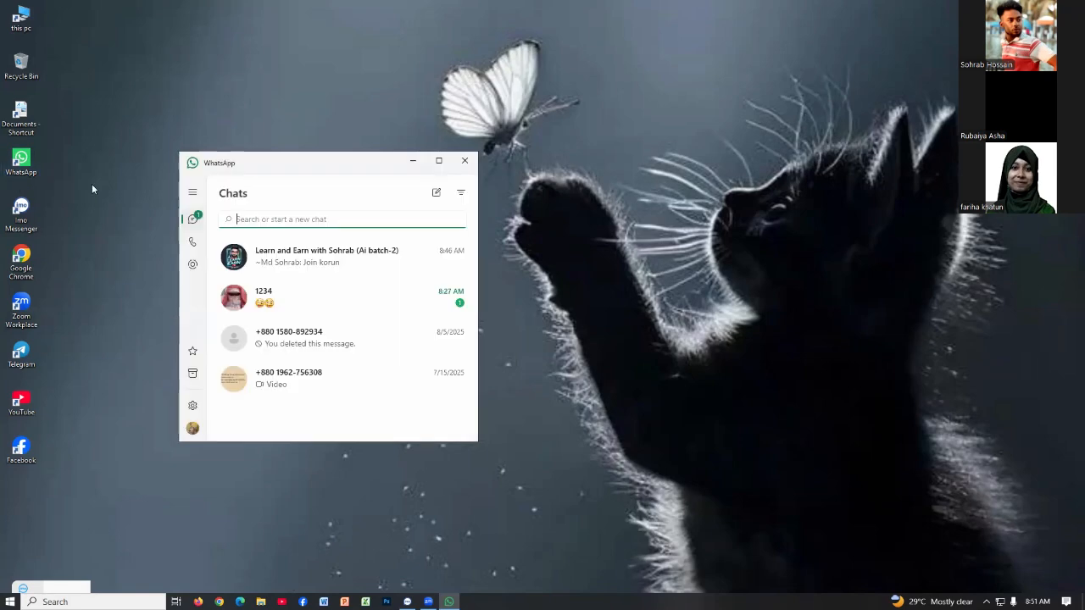
click(277, 256)
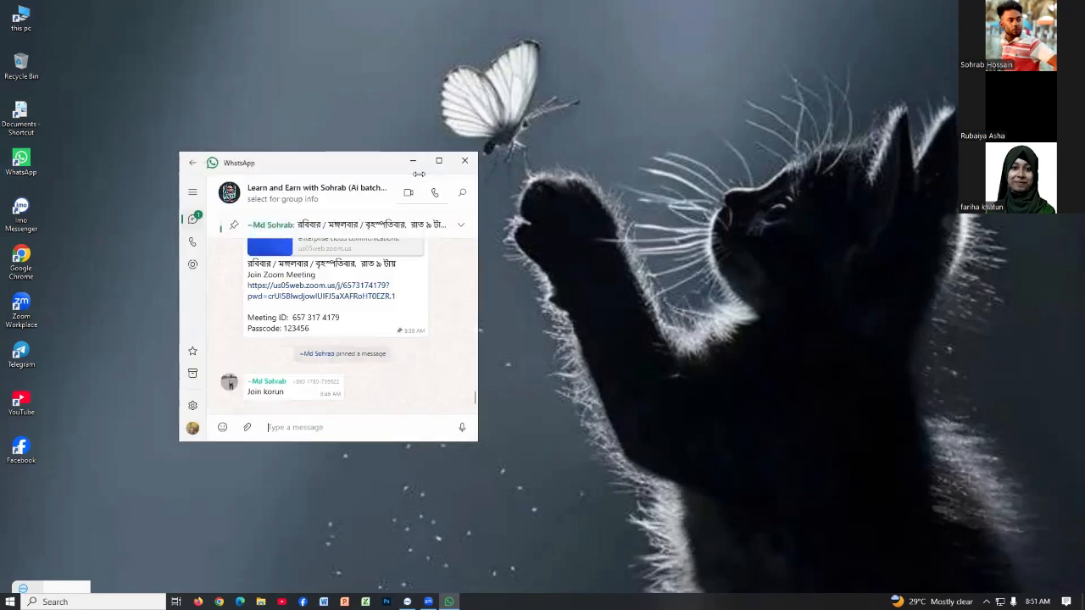
click(438, 160)
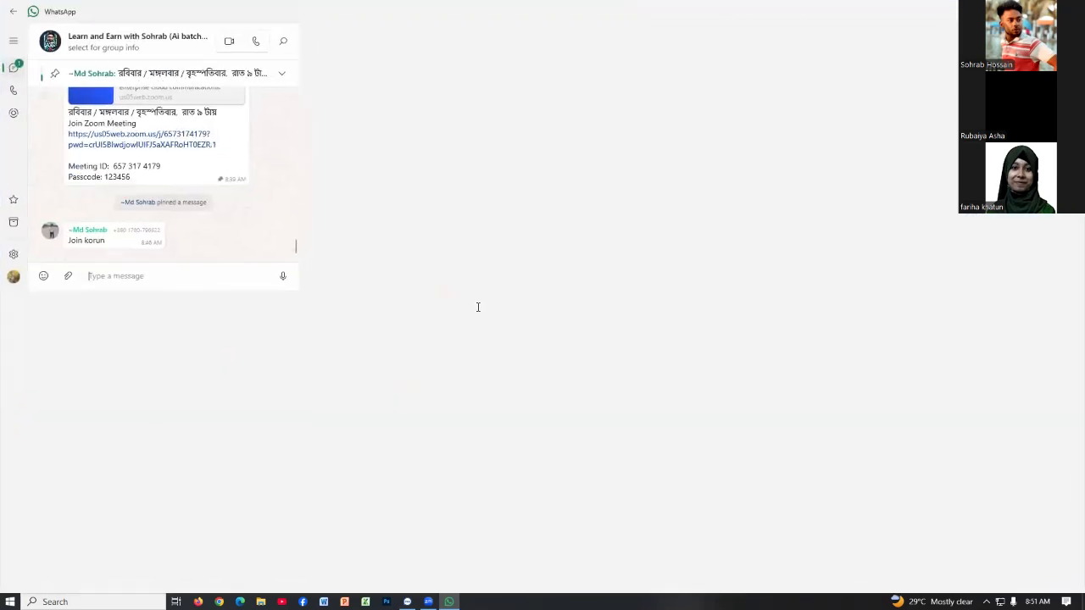
scroll(489, 407, up, 10)
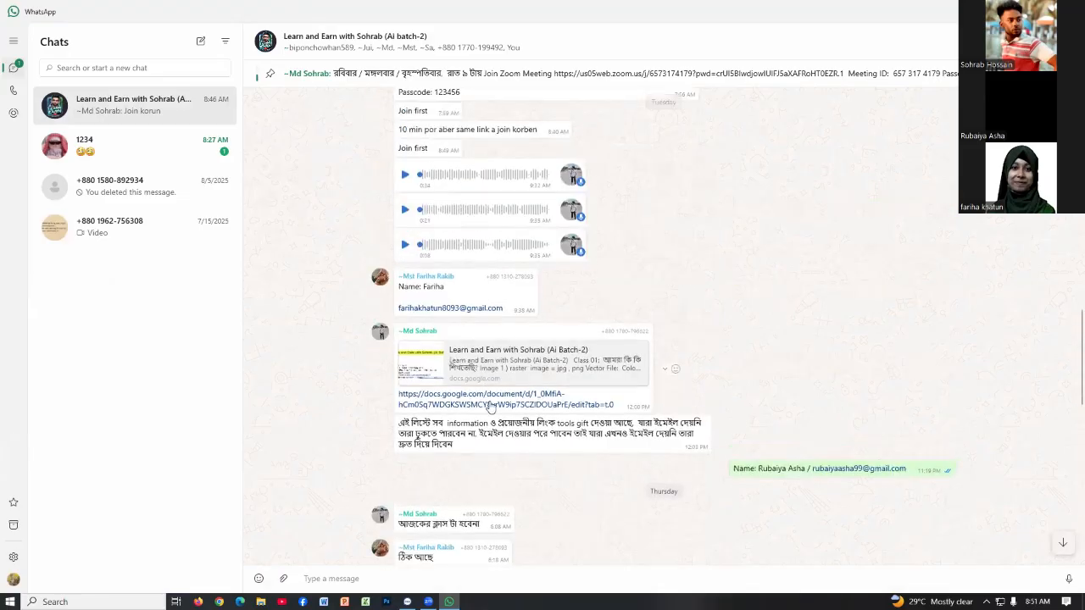
click(490, 405)
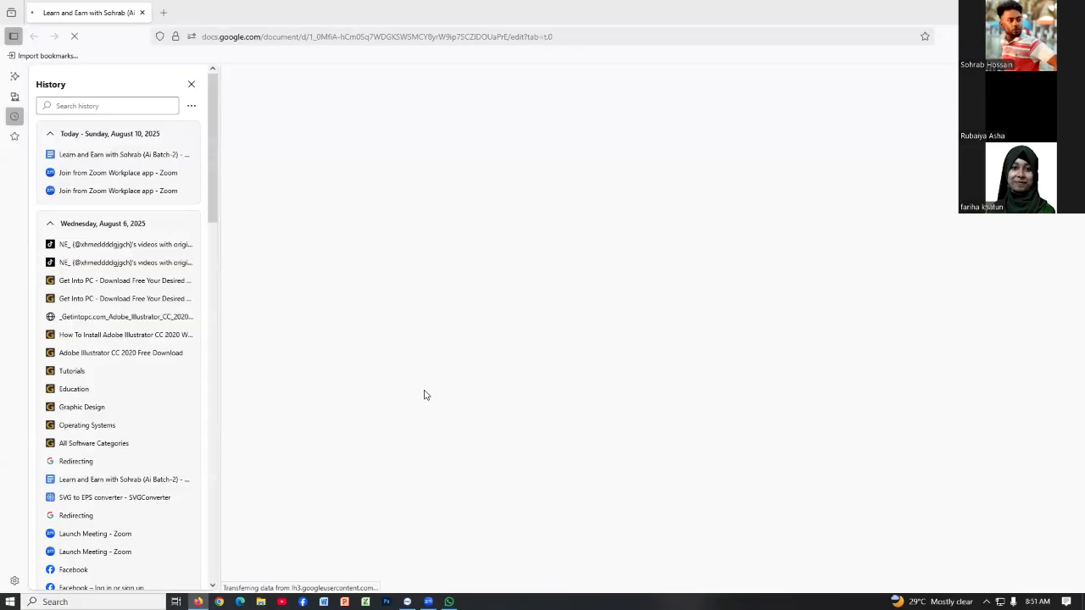
Close the History sidebar and open the Adobe-illustrator getintopc link from the notes in a new tab
click(191, 83)
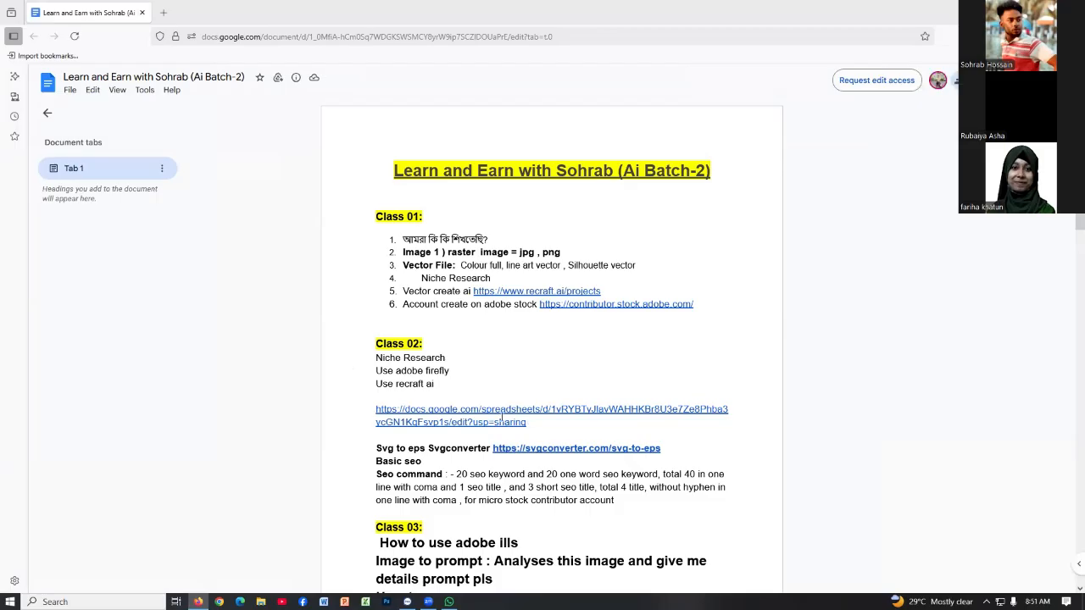
scroll(496, 372, down, 8)
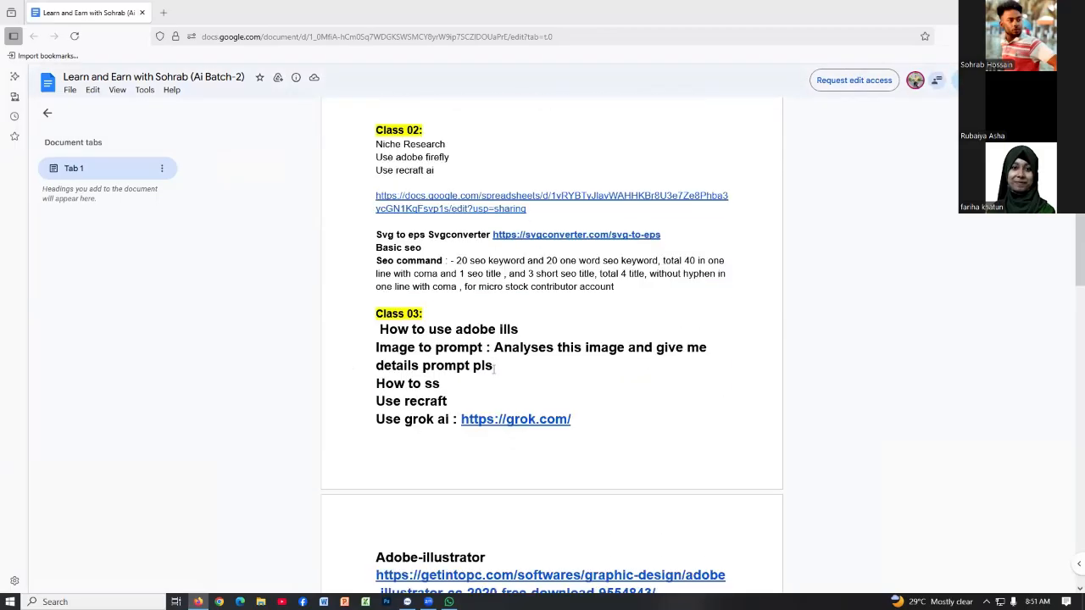
click(442, 227)
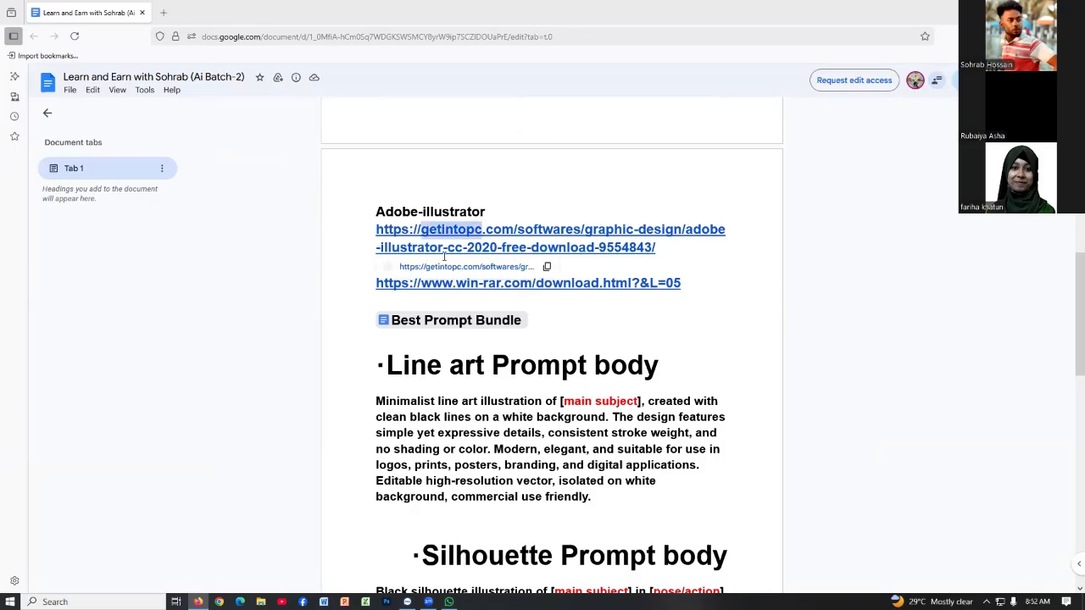
click(443, 262)
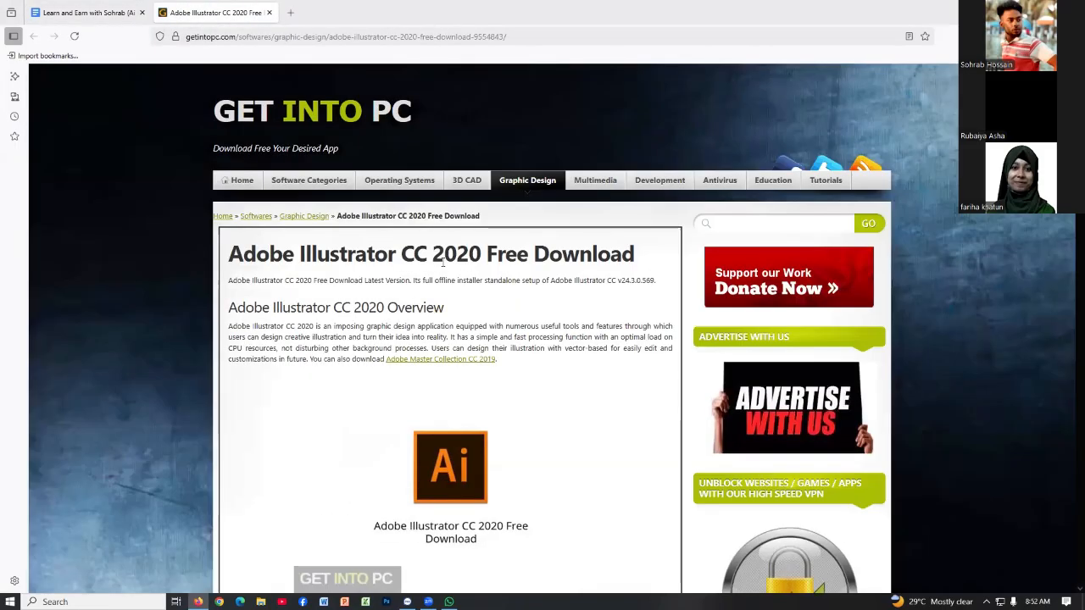
Scroll to the Download section and start the 'Download 64-bit x64 v24.3.0.569' file
scroll(442, 262, down, 2)
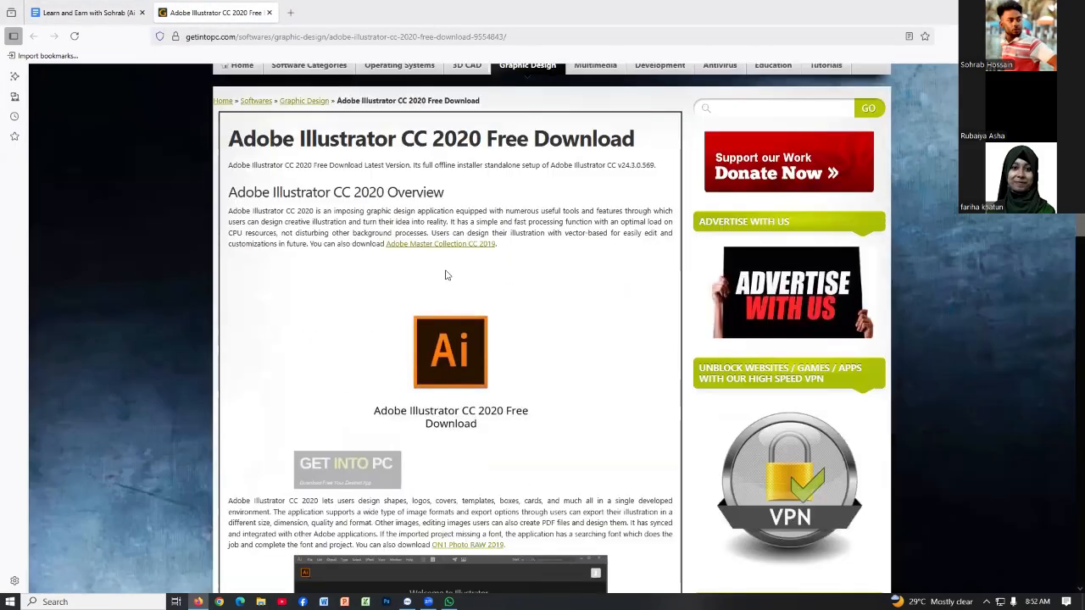
scroll(447, 270, down, 3)
scroll(447, 269, down, 10)
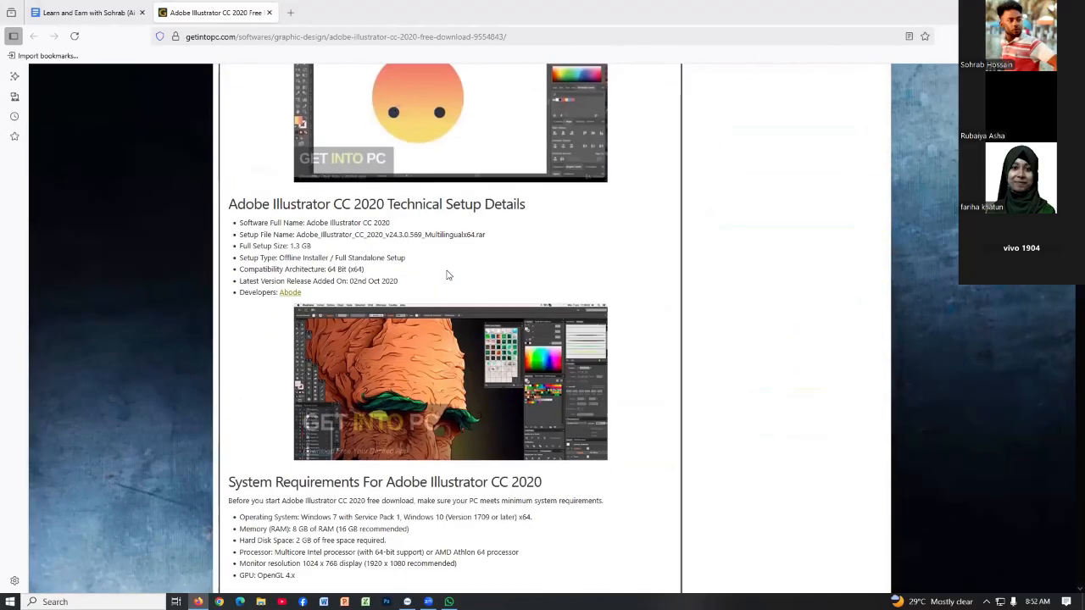
scroll(447, 272, down, 3)
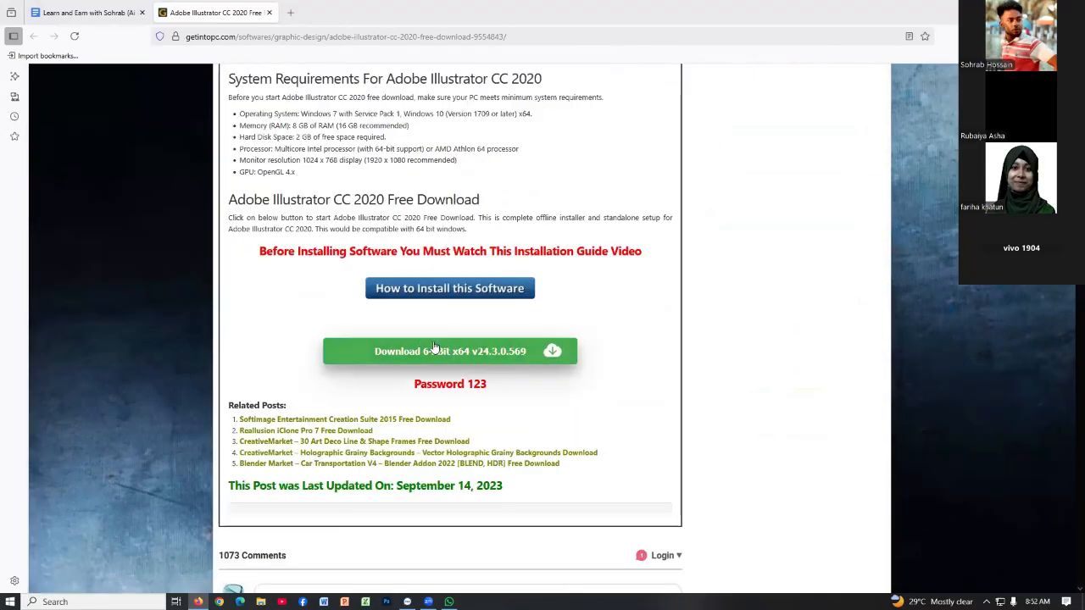
click(442, 352)
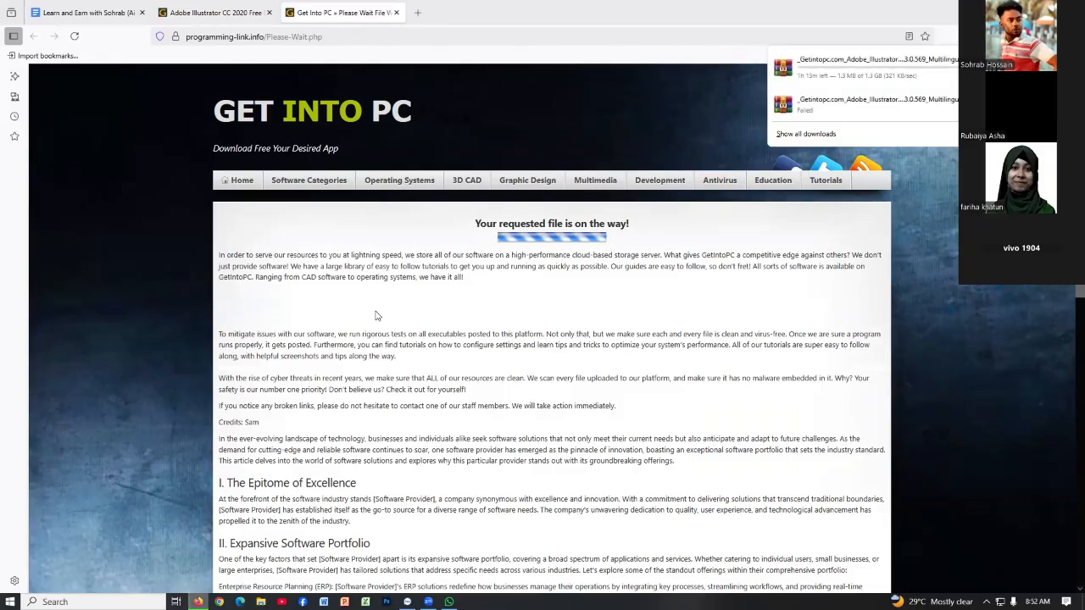
Close the downloads panel while the 1.3 GB Illustrator archive keeps downloading
click(392, 103)
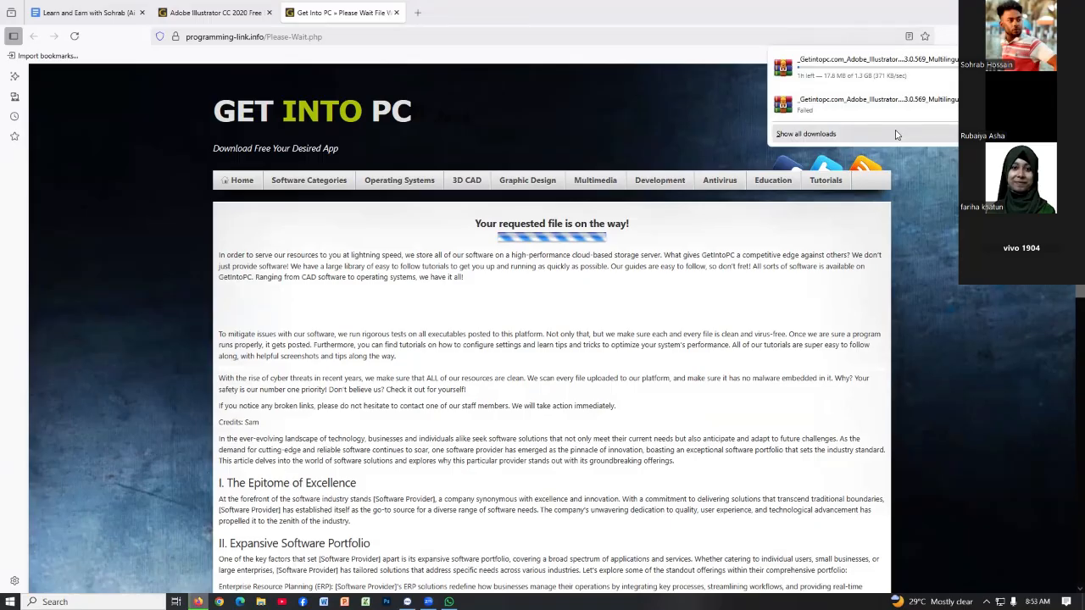
click(553, 154)
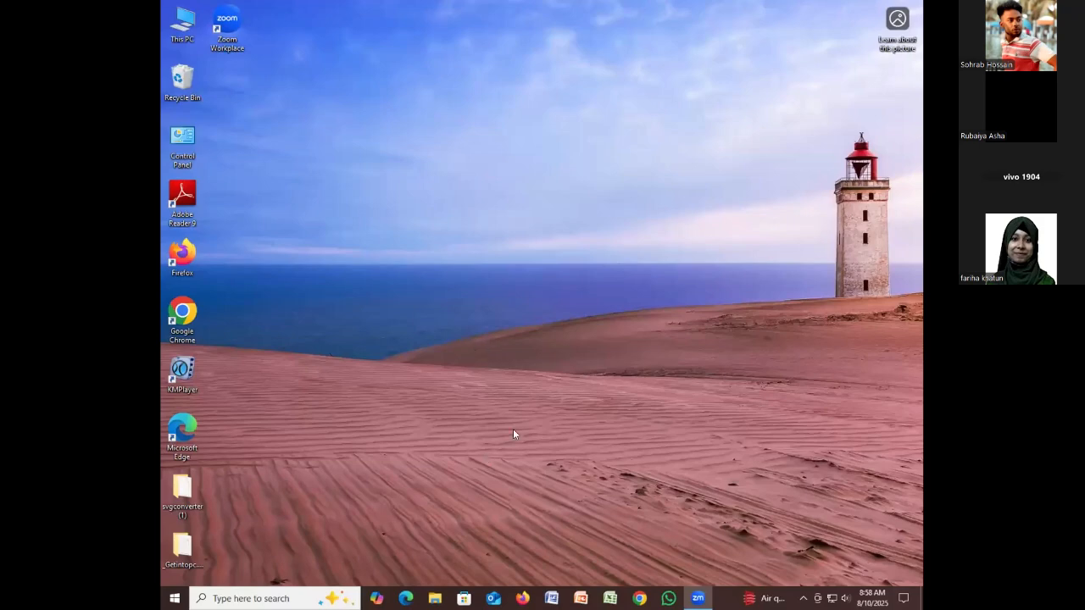
Open the _Getintopc Illustrator CC 2020 folder from the desktop via its right-click Open option
click(198, 555)
right_click(197, 555)
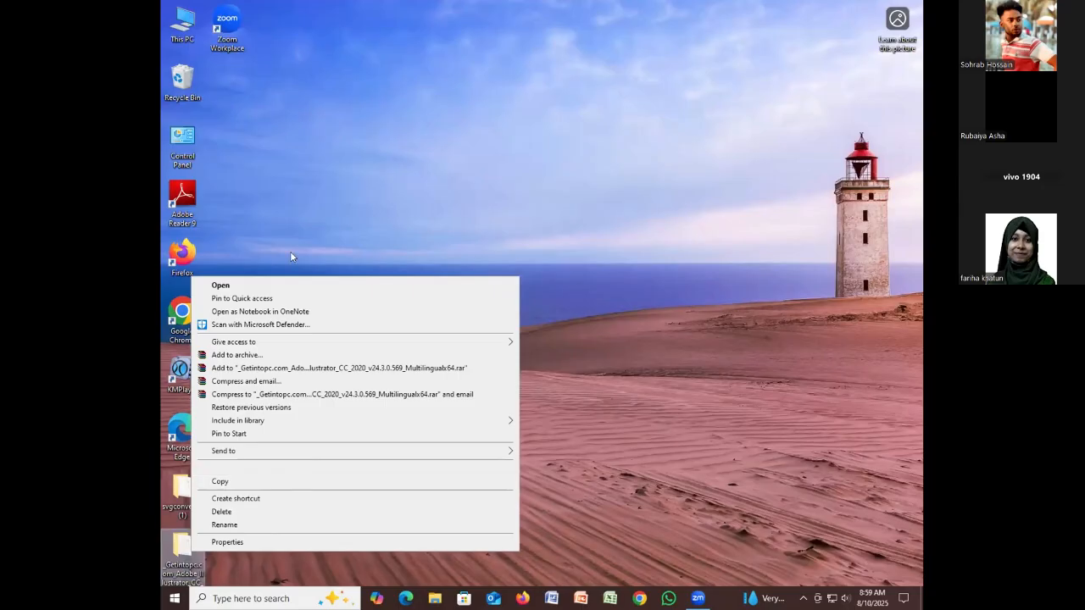
click(291, 256)
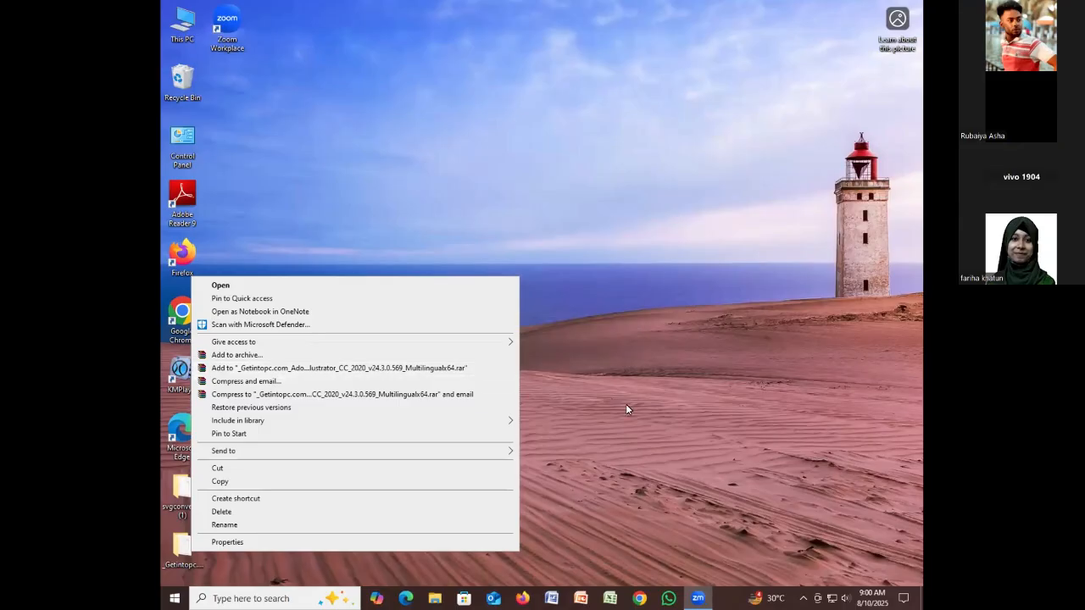
click(220, 285)
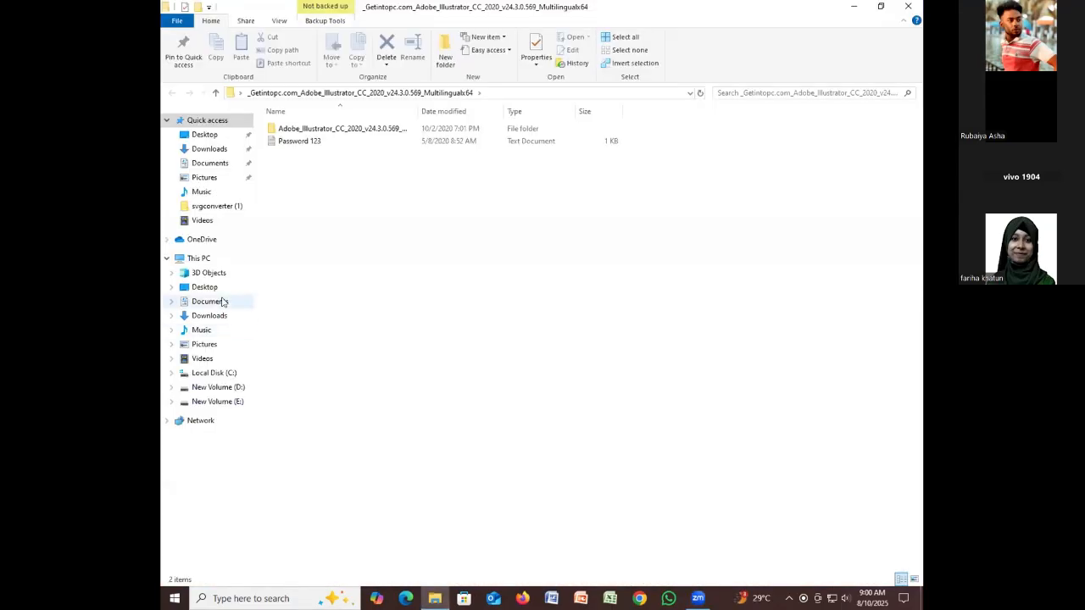
Browse into Adobe_Illustrator and its packages folder, then switch to Downloads to see the WinRAR archive
double_click(329, 128)
double_click(330, 130)
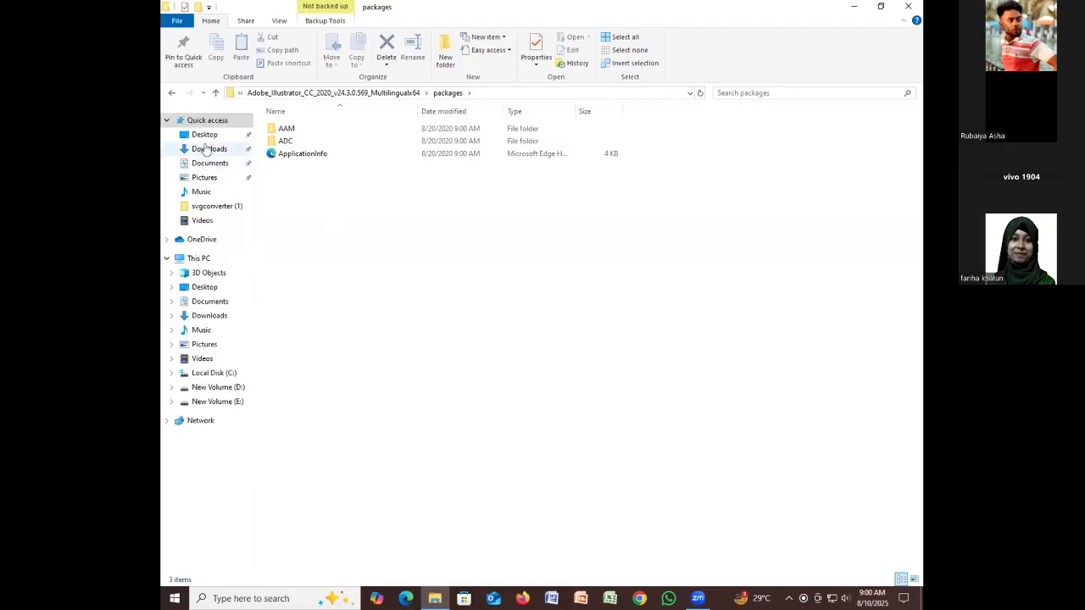
click(206, 149)
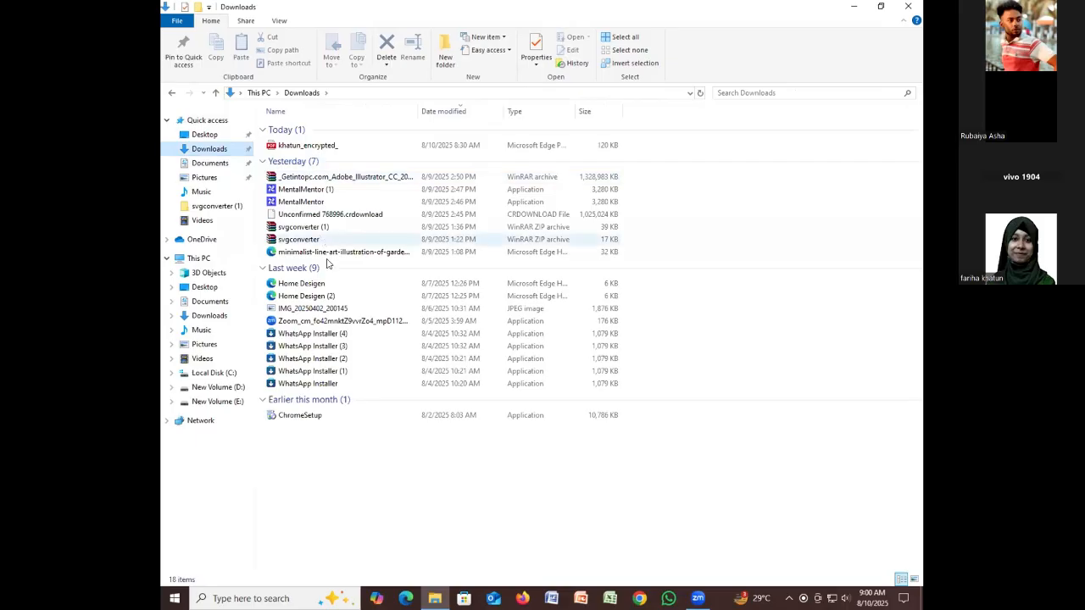
Extract the Getintopc Illustrator archive into Downloads with Extract Here, entering the archive password
right_click(369, 176)
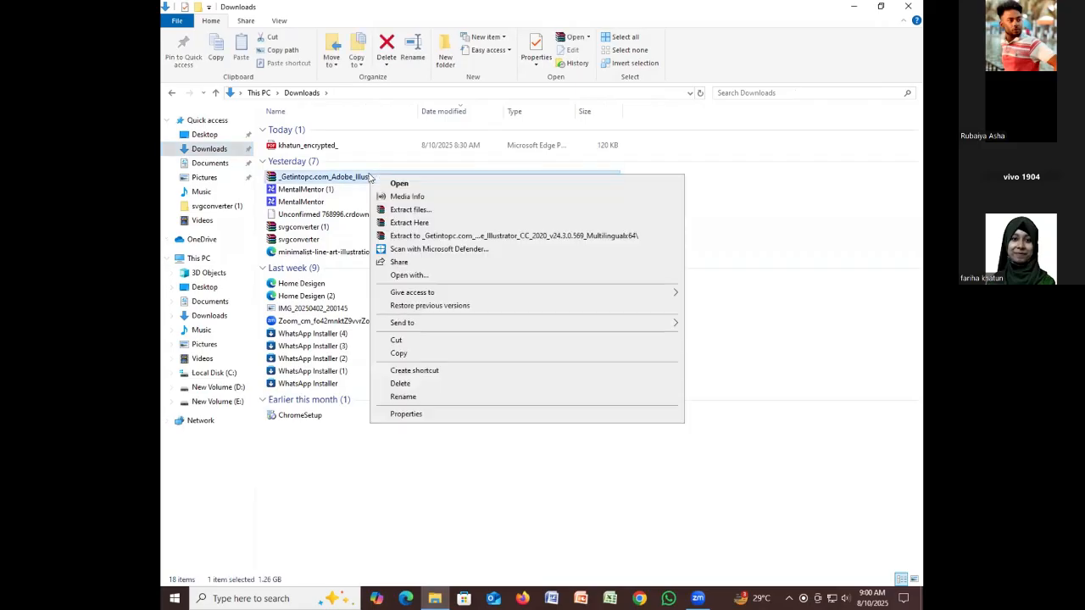
click(417, 224)
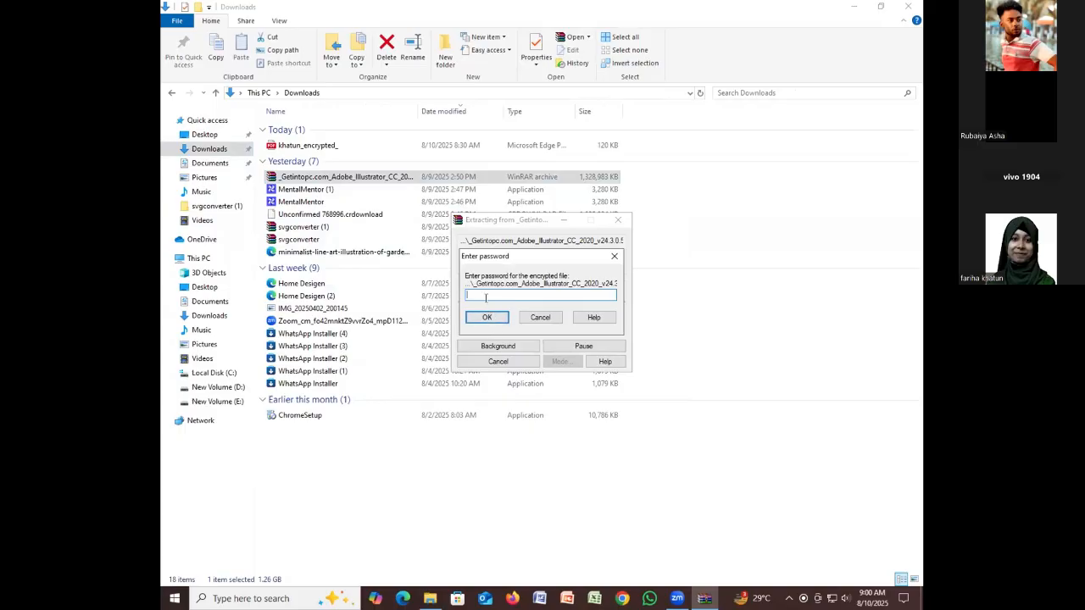
text(123)
click(486, 319)
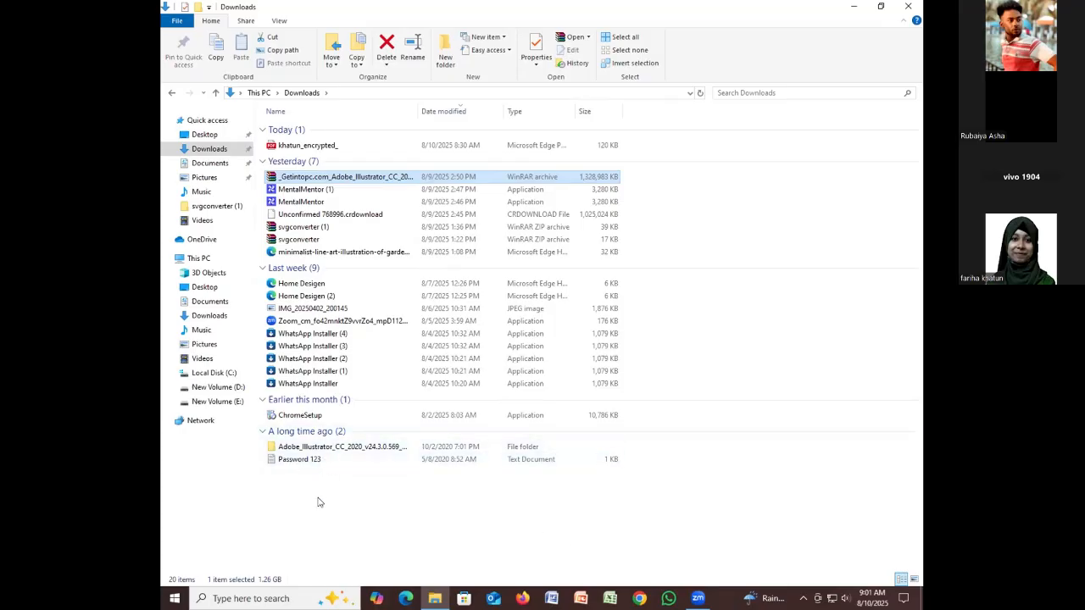
Open the extracted Adobe_Illustrator_CC_2020_v24.3.0.569 folder and run its Set-up installer
double_click(317, 449)
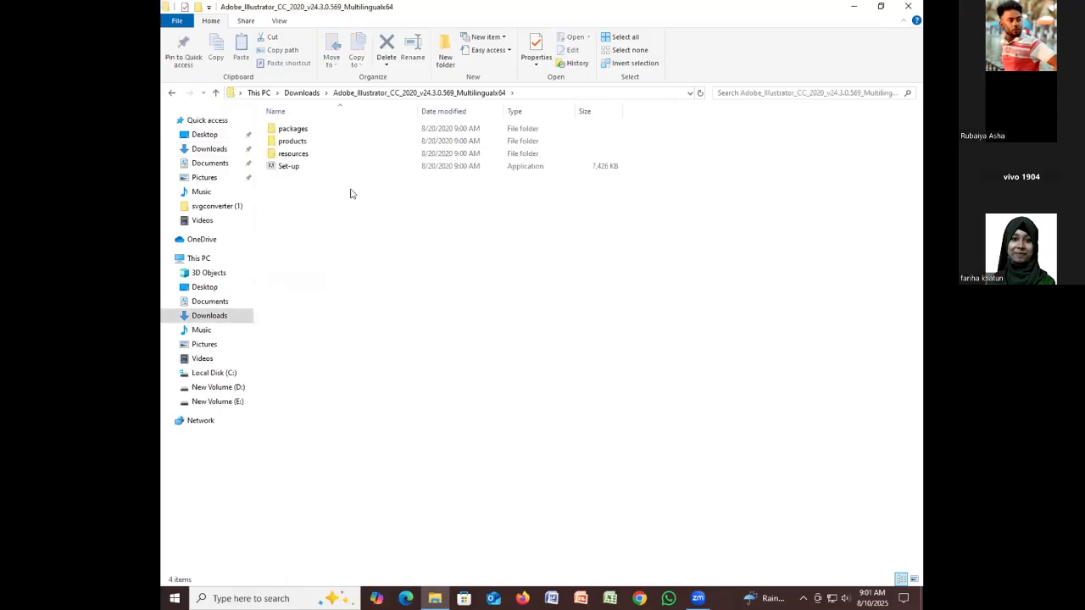
click(298, 171)
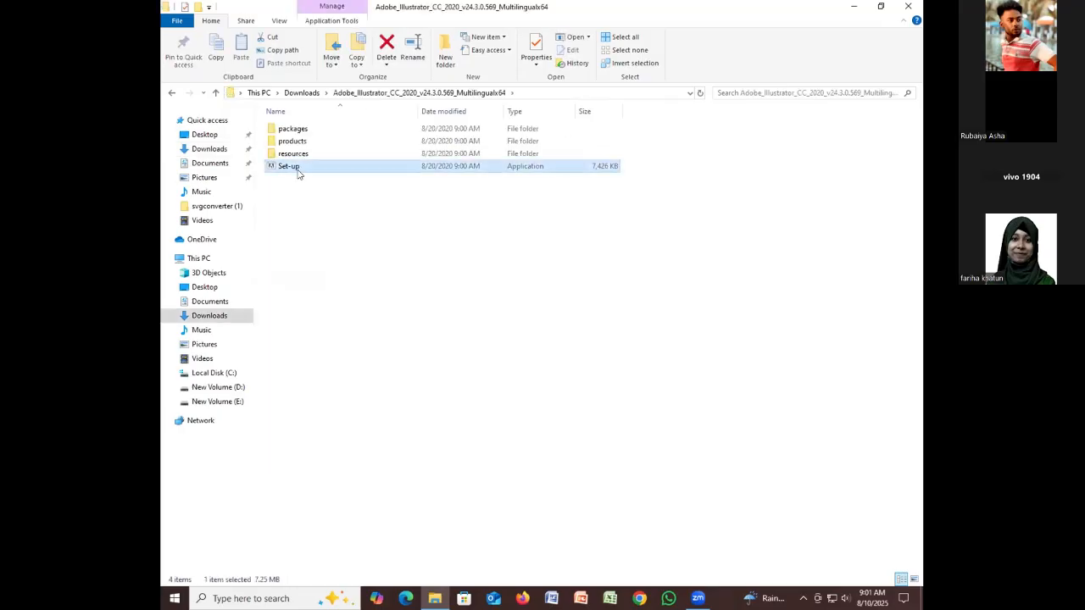
click(341, 174)
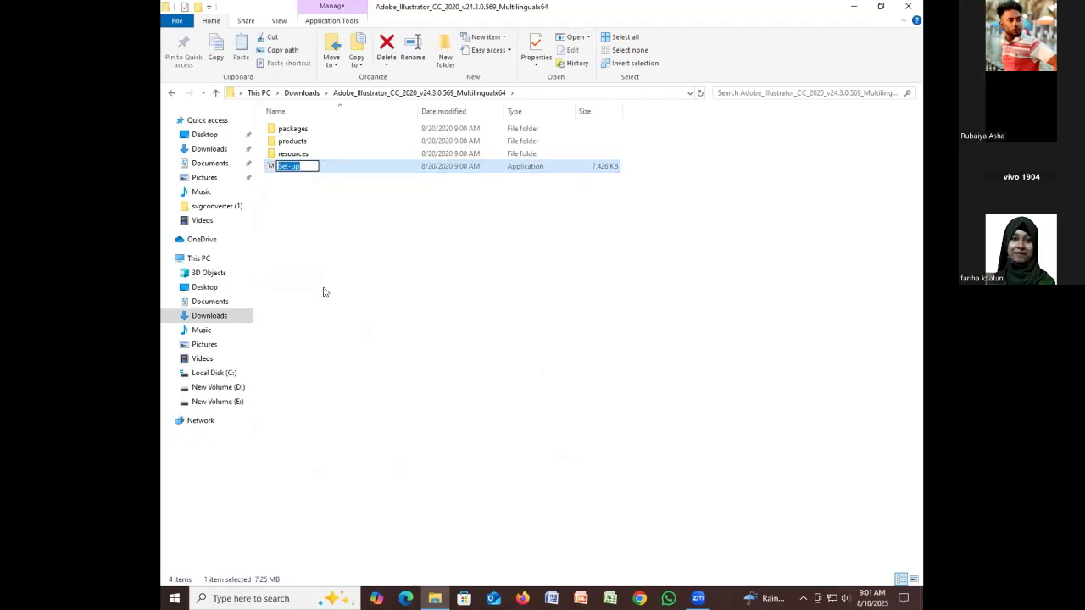
click(321, 292)
double_click(344, 167)
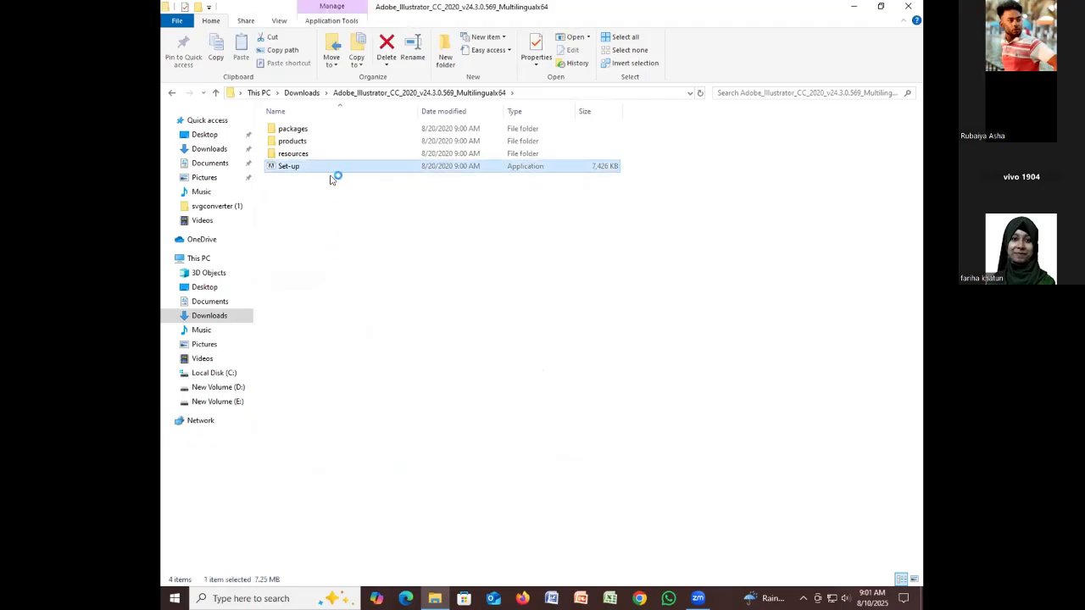
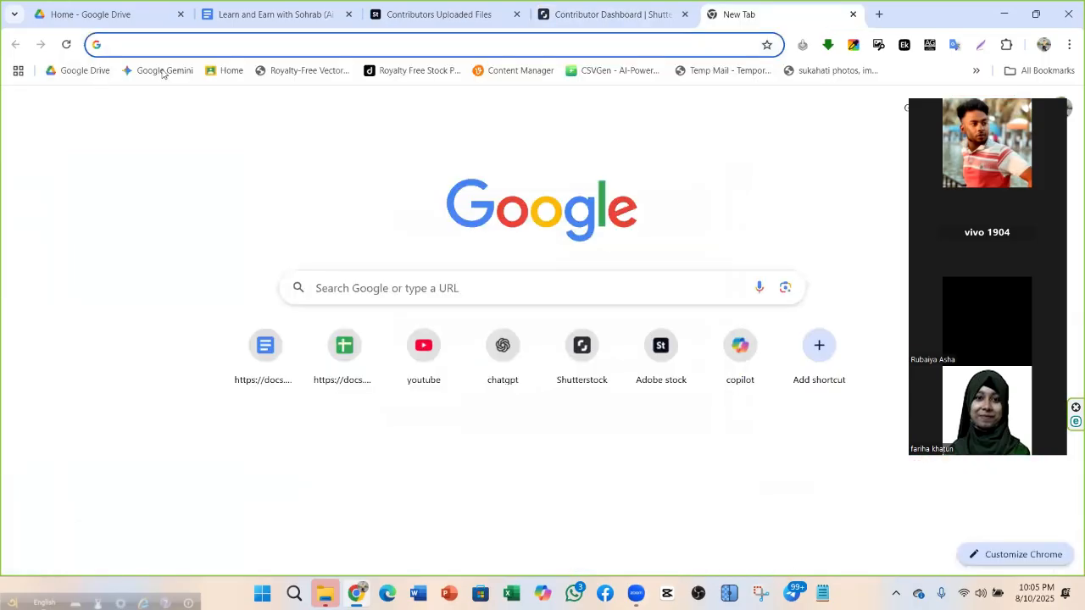
Open ChatGPT from the new tab page and check the Shutterstock and Adobe Stock tabs
click(503, 352)
click(623, 17)
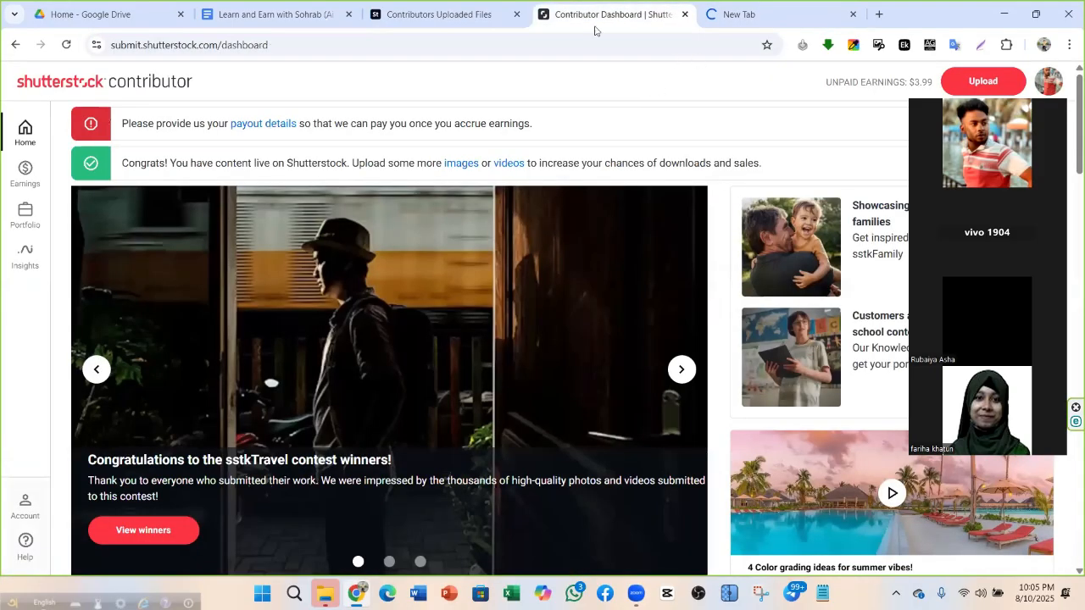
click(500, 18)
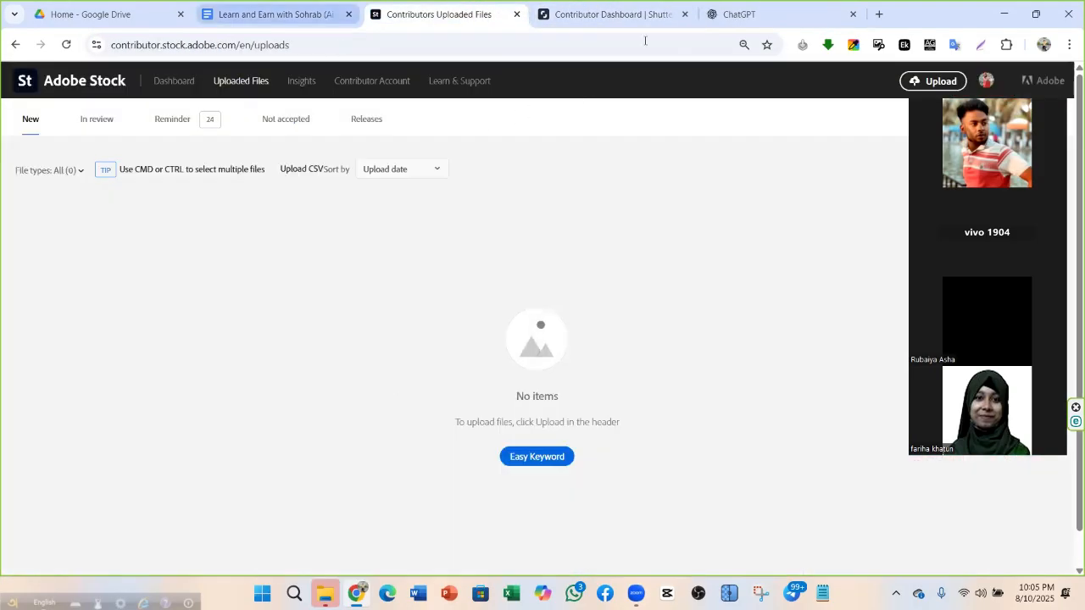
click(596, 17)
Review the course notes' Class 03 section: Illustrator, image-to-prompt, Recraft and Grok AI
click(237, 13)
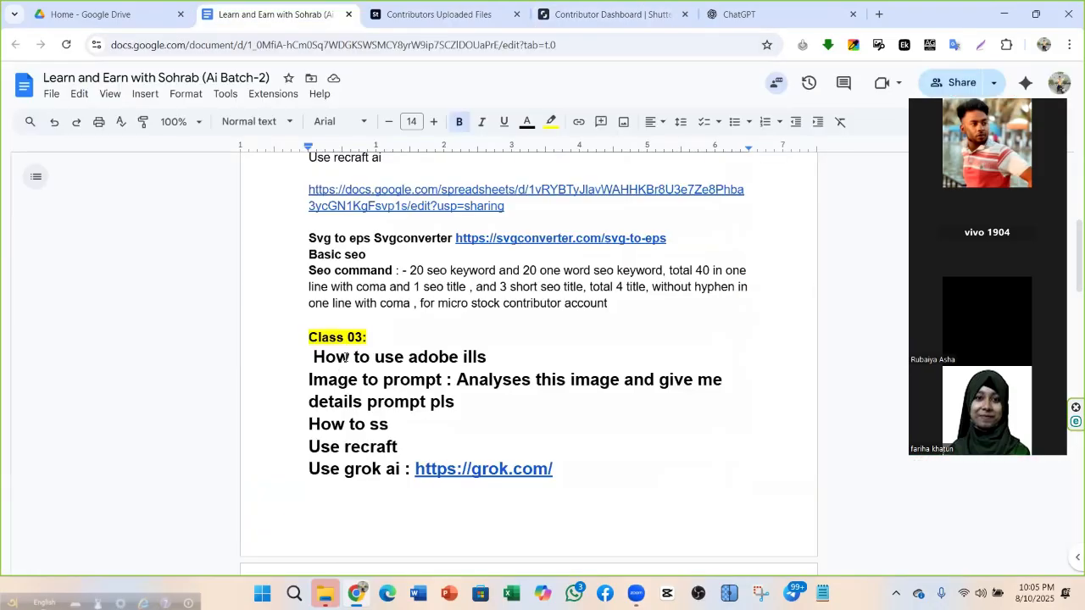
scroll(361, 385, down, 2)
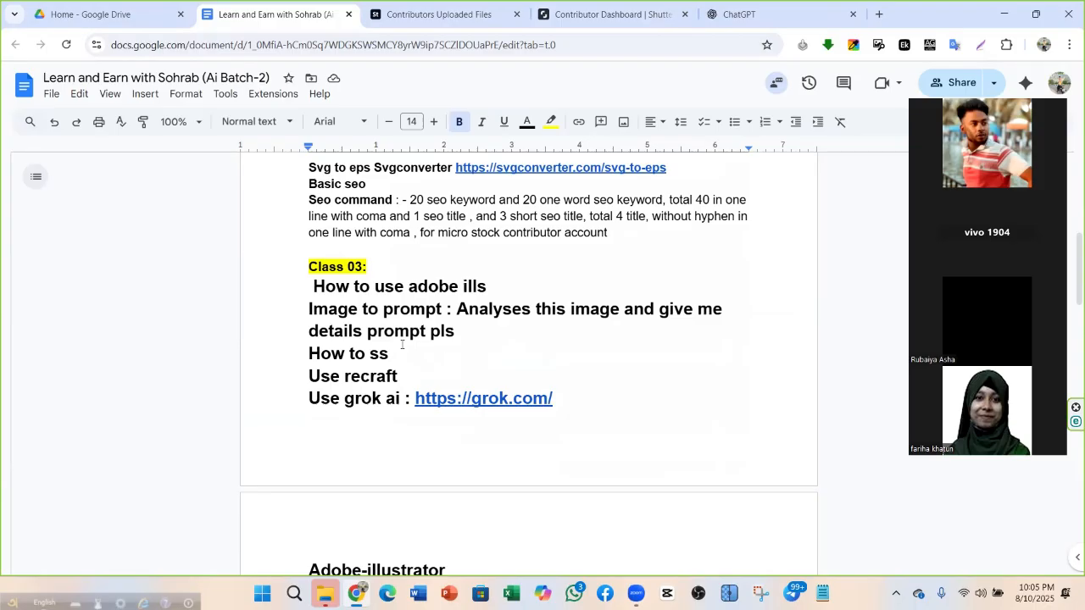
scroll(378, 289, down, 2)
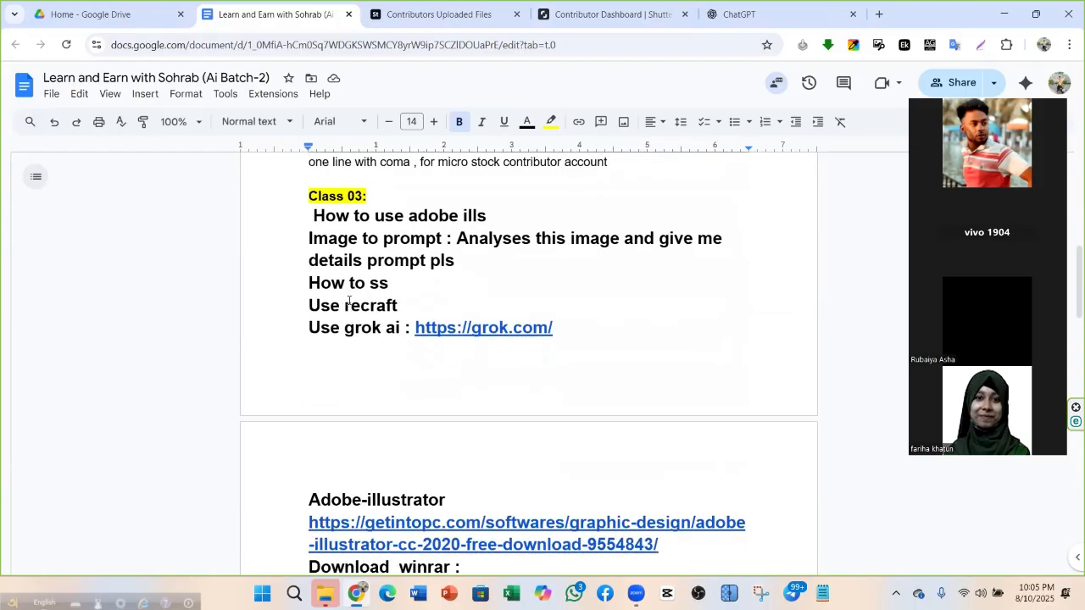
scroll(344, 305, down, 2)
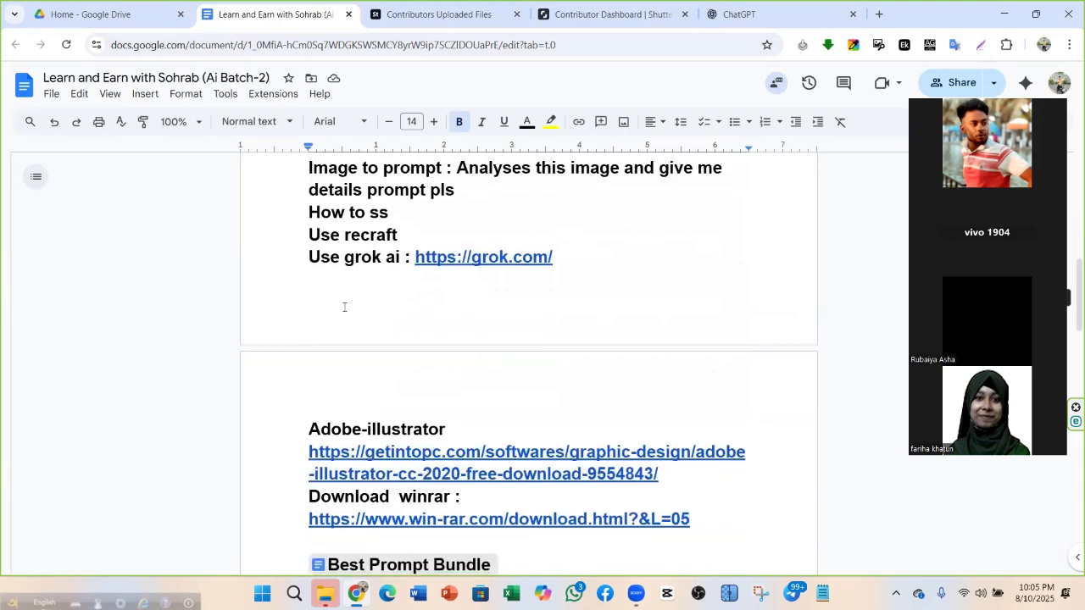
scroll(377, 260, down, 2)
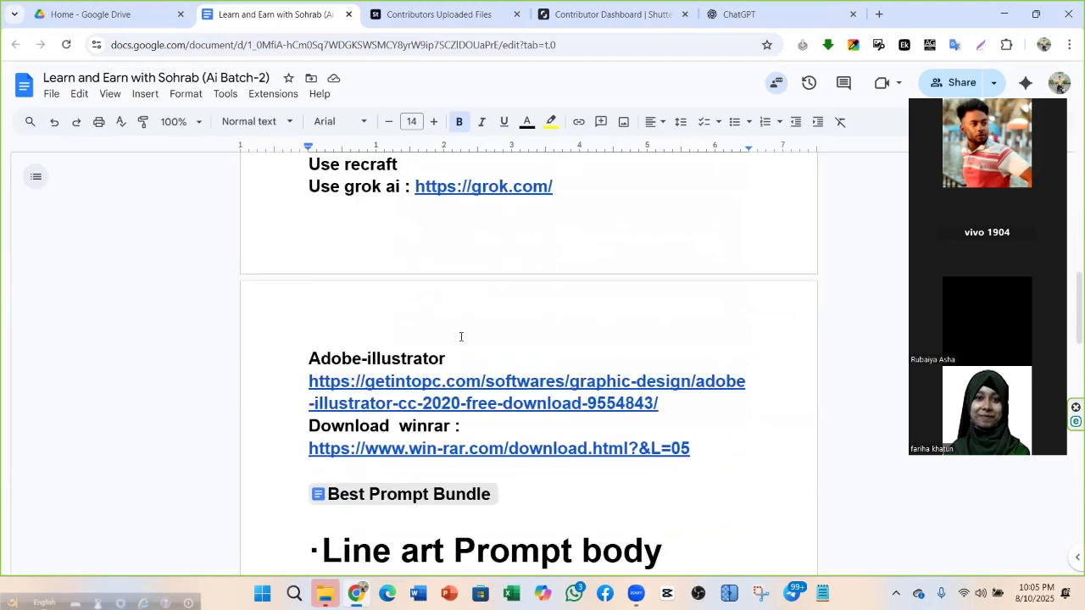
scroll(406, 347, down, 2)
scroll(392, 368, down, 5)
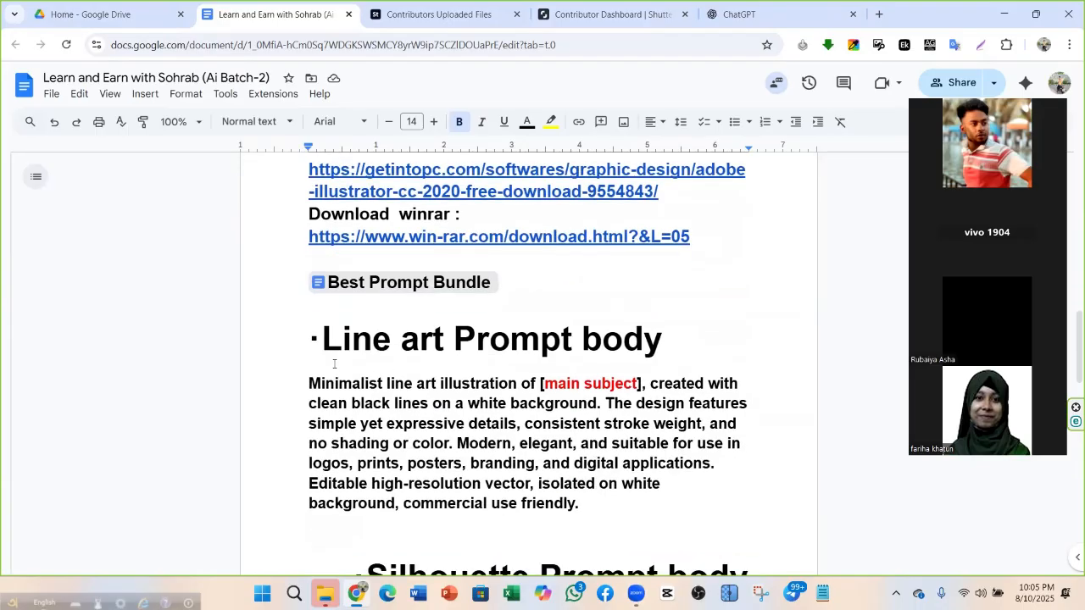
scroll(396, 304, up, 2)
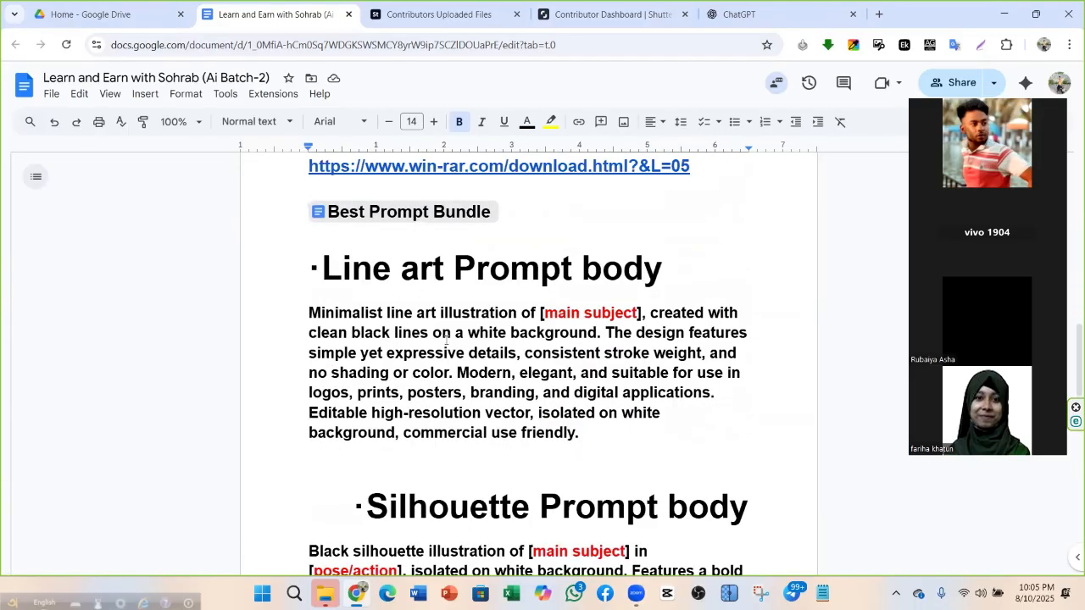
scroll(423, 277, down, 4)
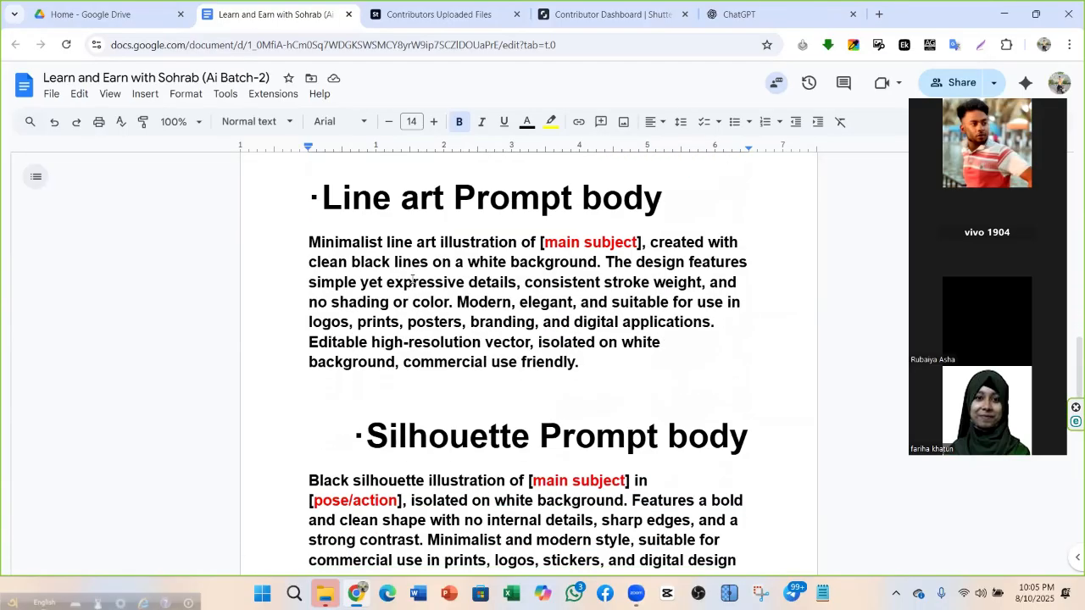
scroll(488, 260, up, 2)
scroll(475, 263, down, 10)
scroll(373, 327, up, 4)
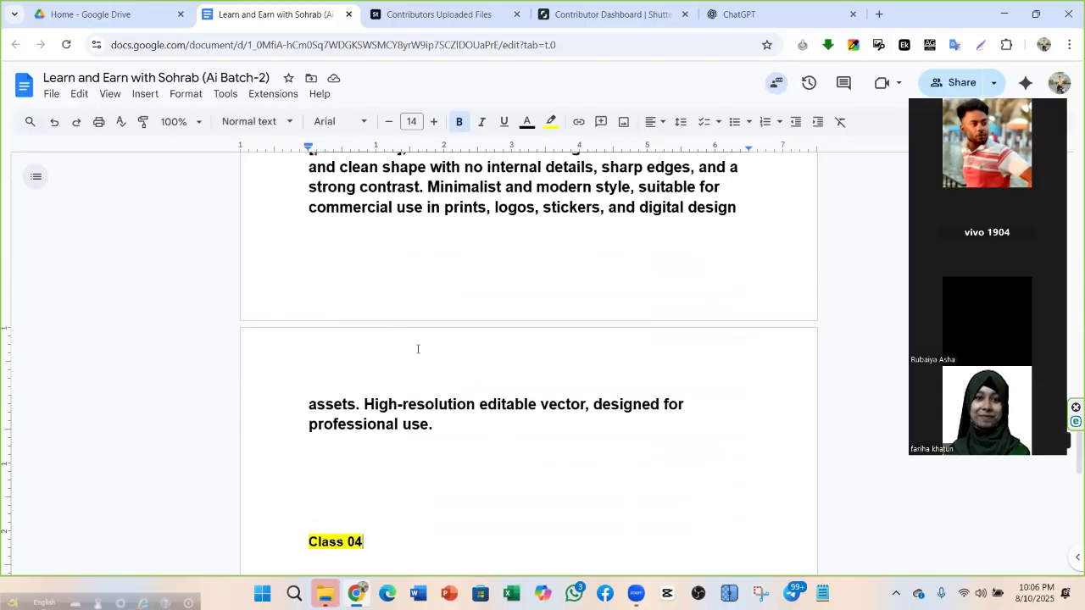
scroll(418, 350, up, 15)
scroll(327, 315, down, 4)
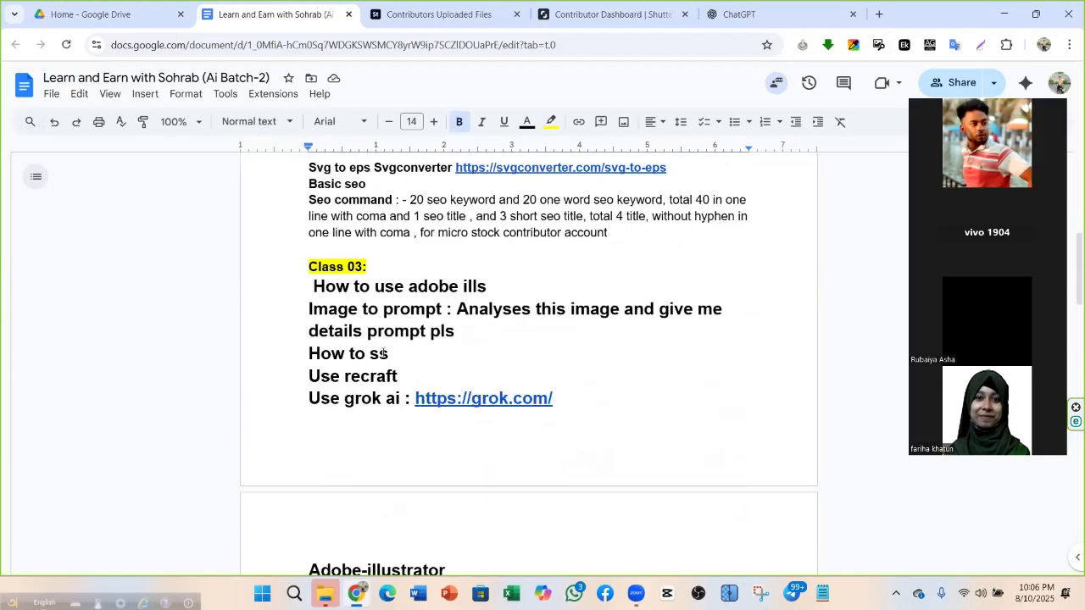
Check the ChatGPT GPT-5 start page, glance at the Adobe Stock and Shutterstock tabs, then return
click(750, 12)
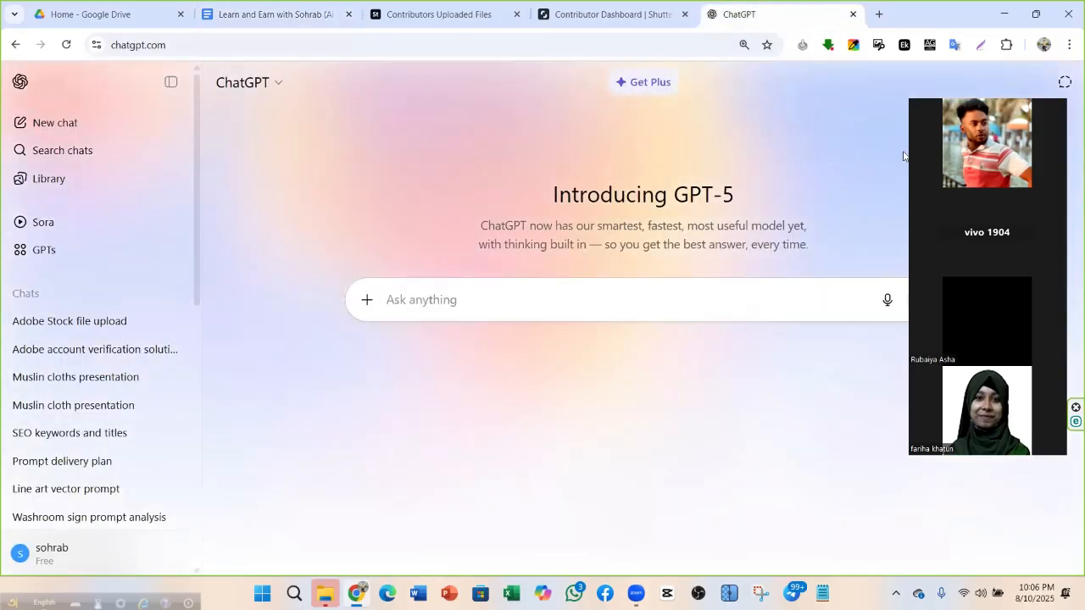
drag(1067, 167, 1084, 203)
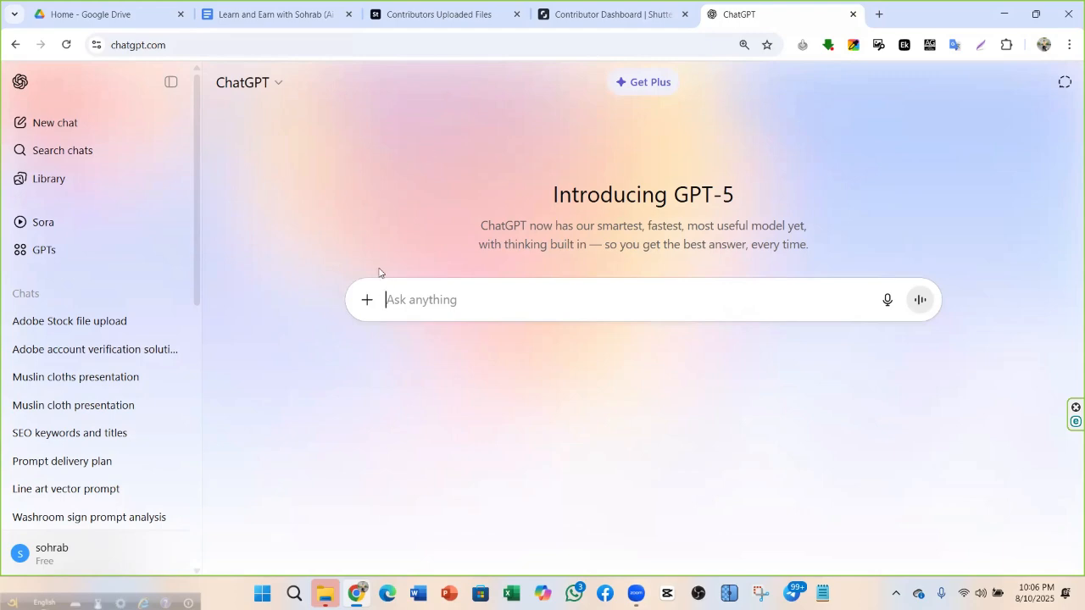
click(440, 14)
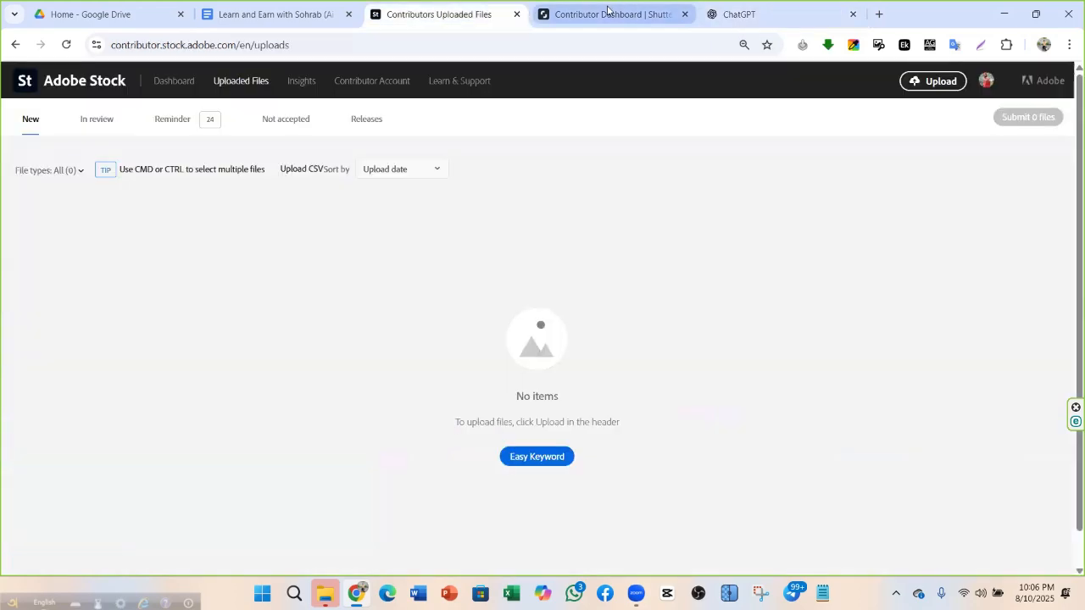
click(605, 14)
click(733, 17)
In a new tab, search Google for stock.adobe.com and open the Adobe Stock vectors page
click(880, 14)
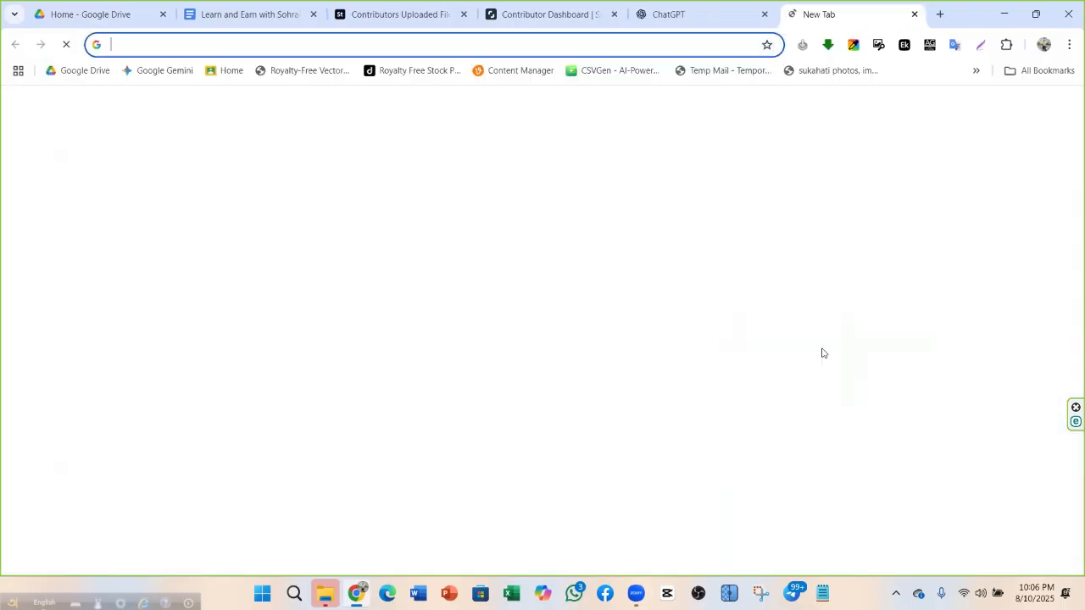
click(243, 47)
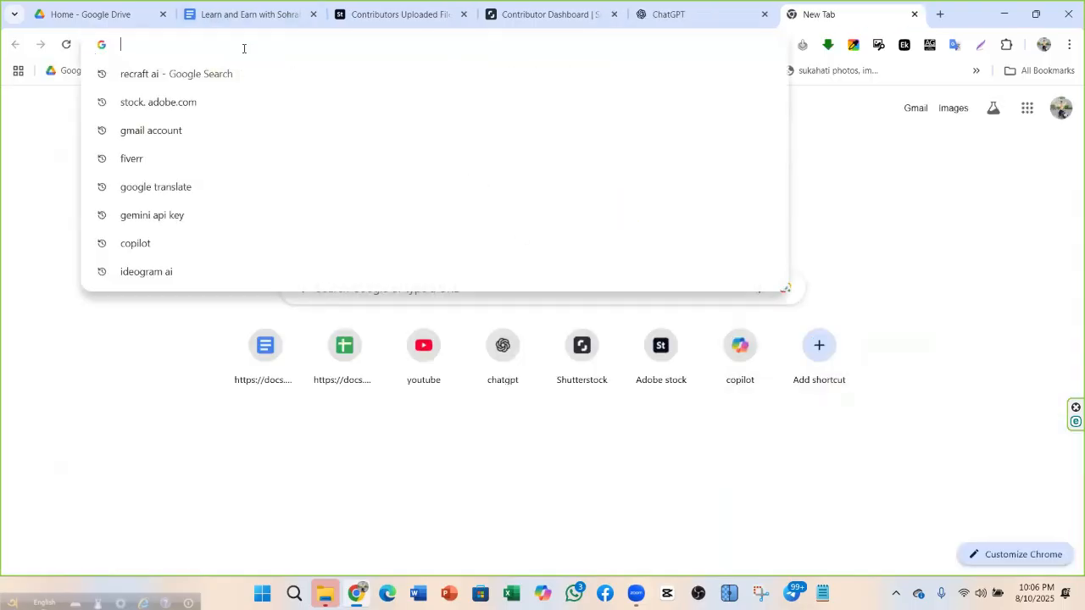
click(198, 103)
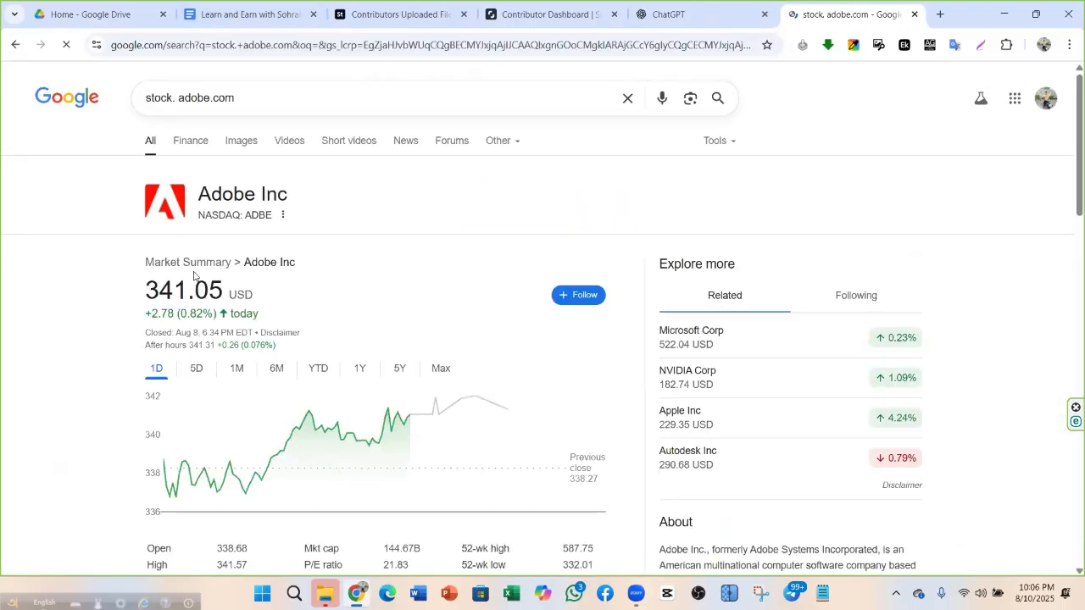
scroll(229, 214, down, 6)
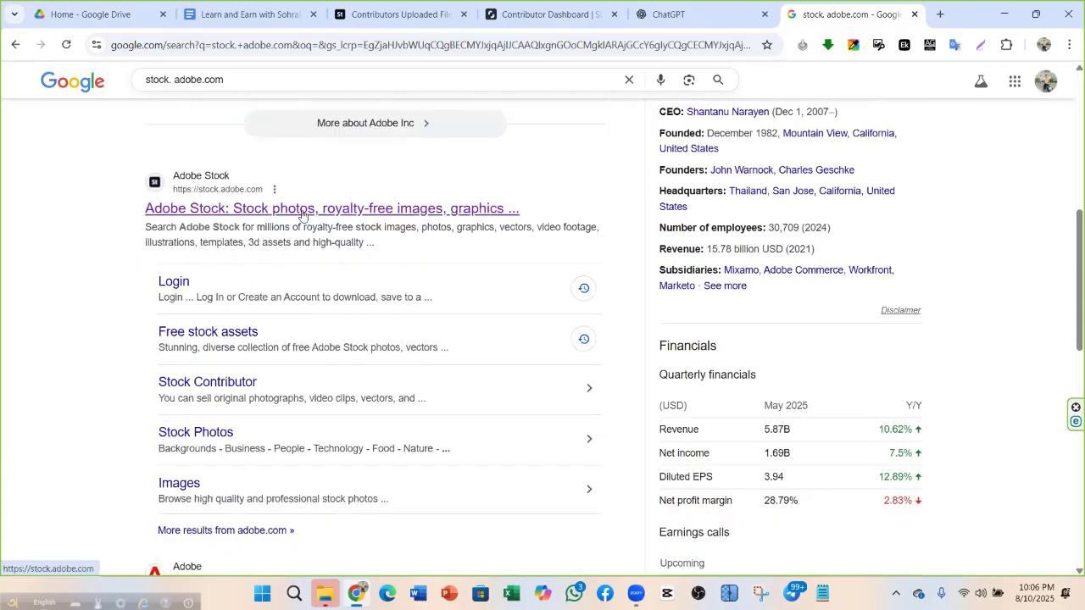
click(302, 213)
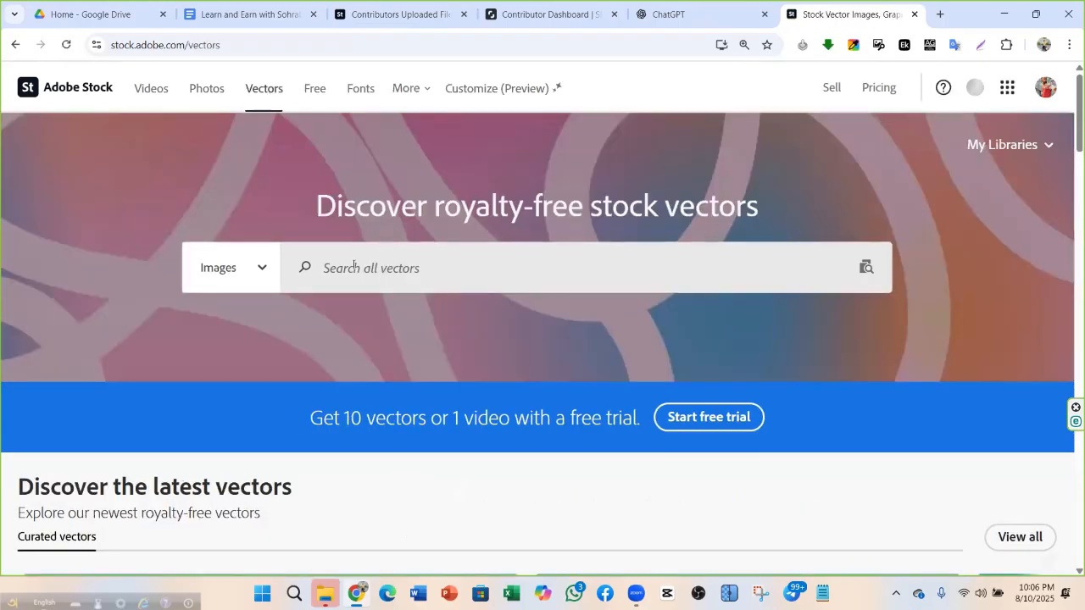
Browse the Adobe Stock vectors page down through its category sections
click(357, 268)
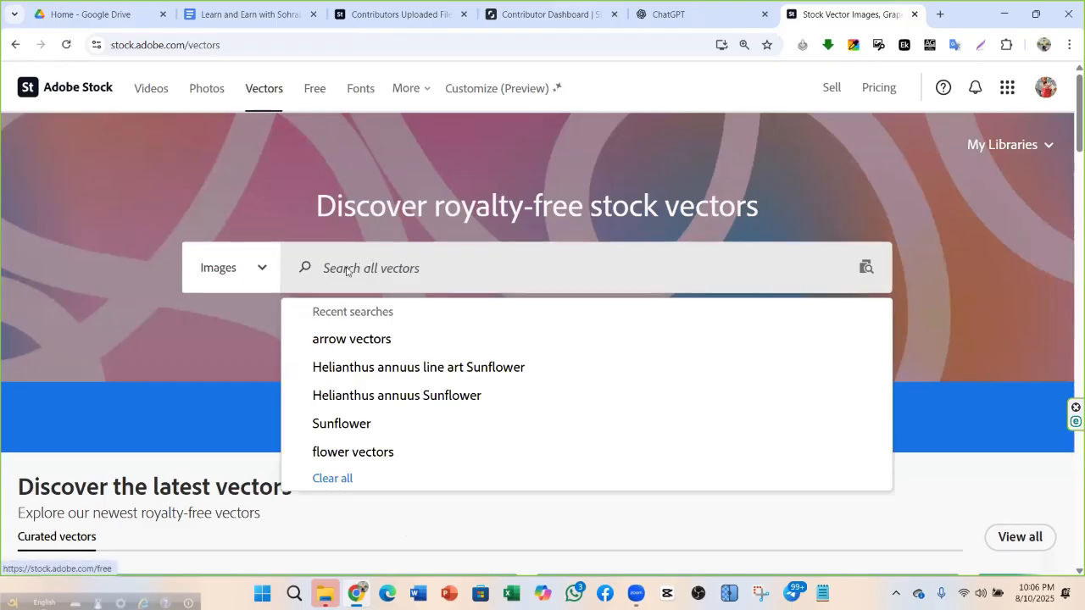
scroll(251, 314, down, 5)
scroll(279, 318, down, 5)
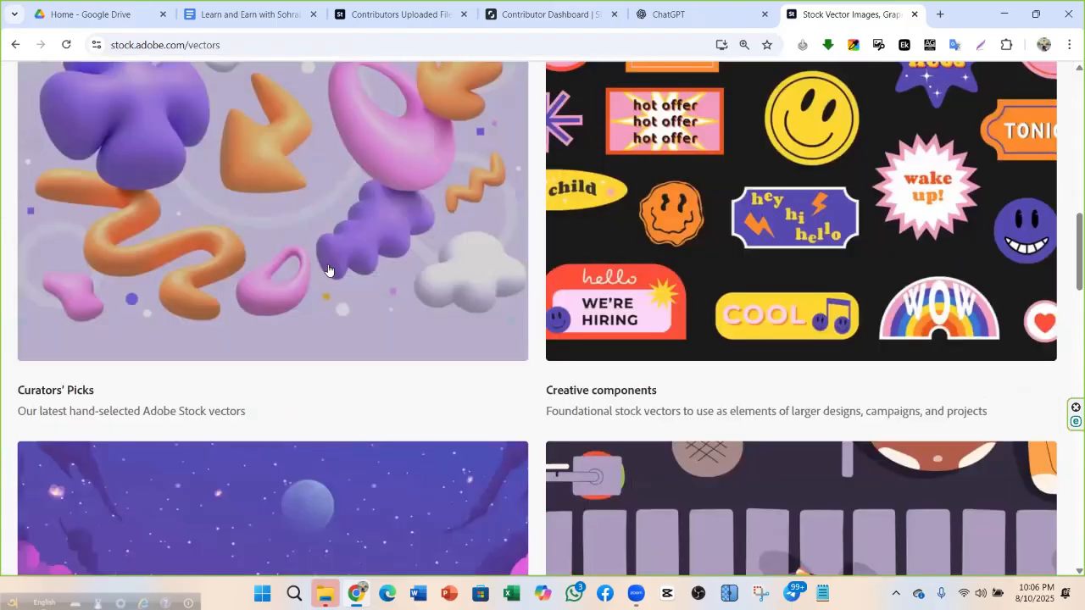
scroll(308, 269, down, 10)
scroll(212, 288, up, 3)
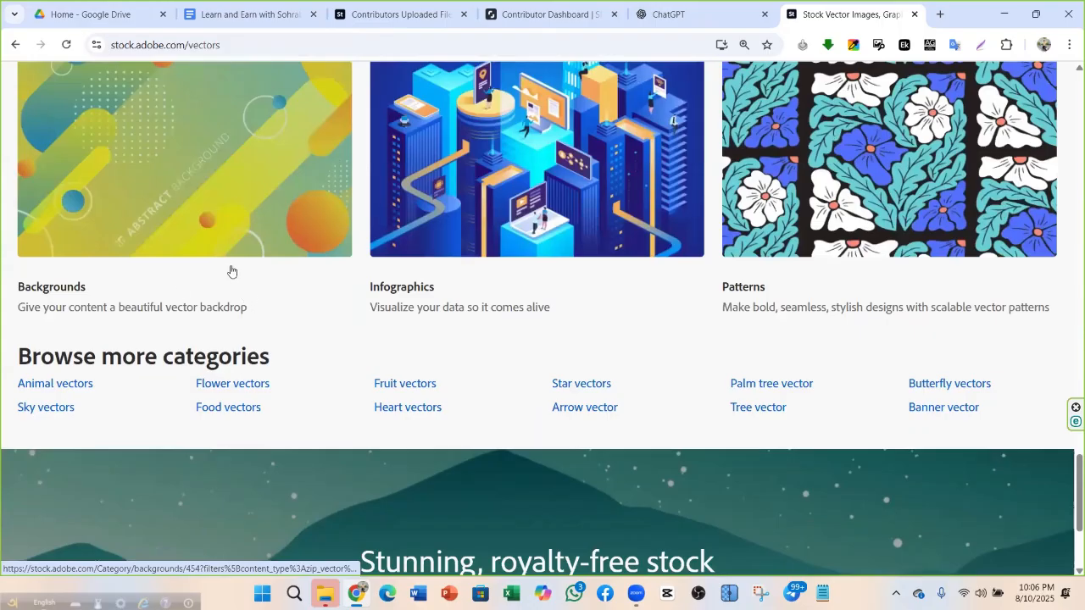
scroll(269, 382, up, 1)
scroll(280, 366, down, 3)
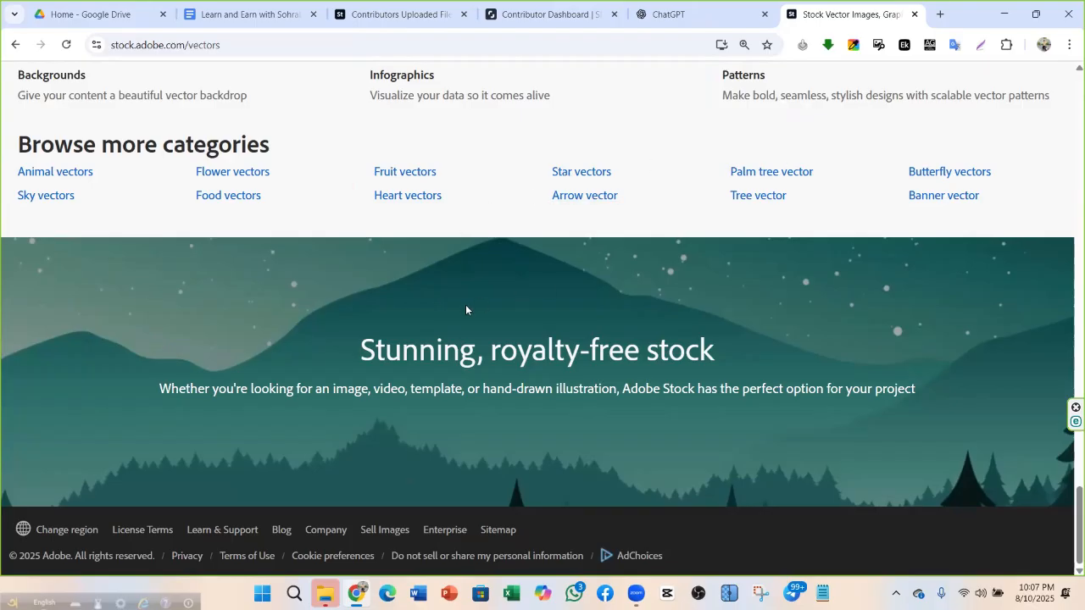
scroll(465, 310, up, 7)
scroll(465, 311, down, 3)
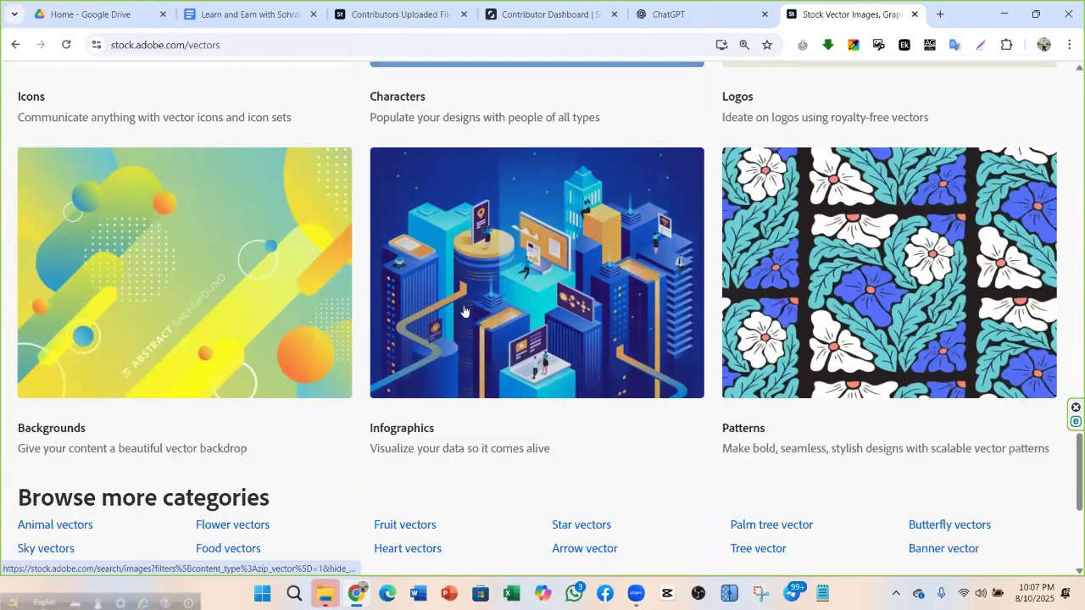
scroll(464, 311, up, 10)
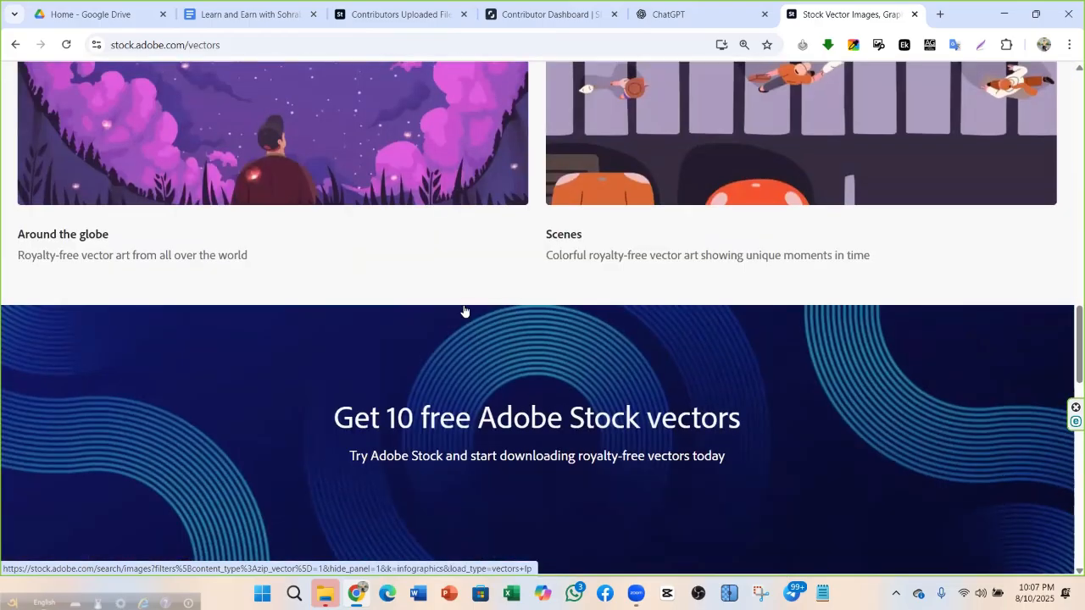
scroll(465, 311, up, 10)
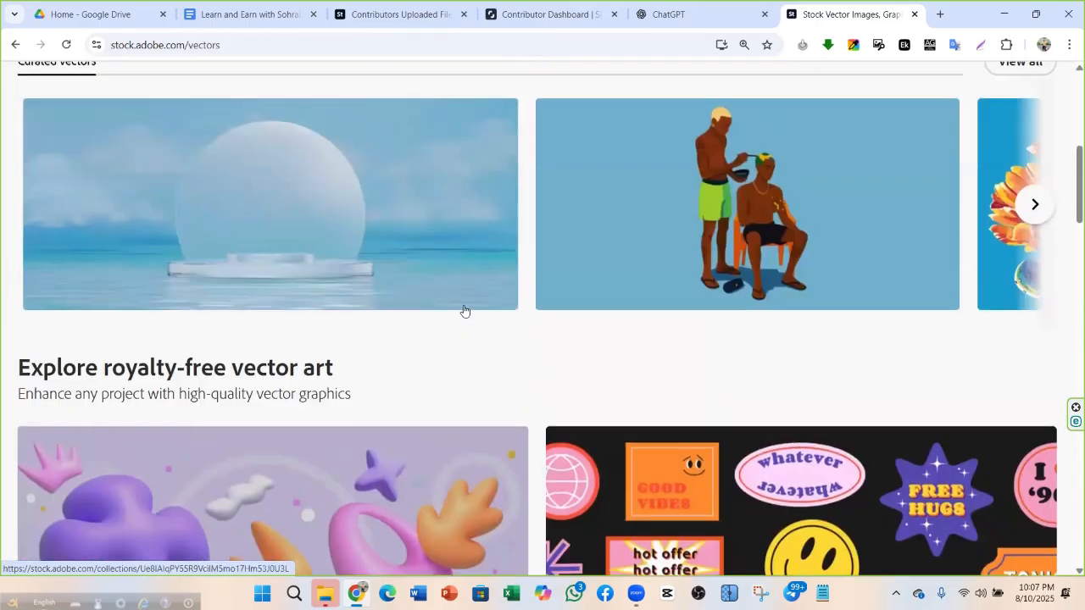
scroll(464, 311, up, 4)
scroll(302, 424, down, 3)
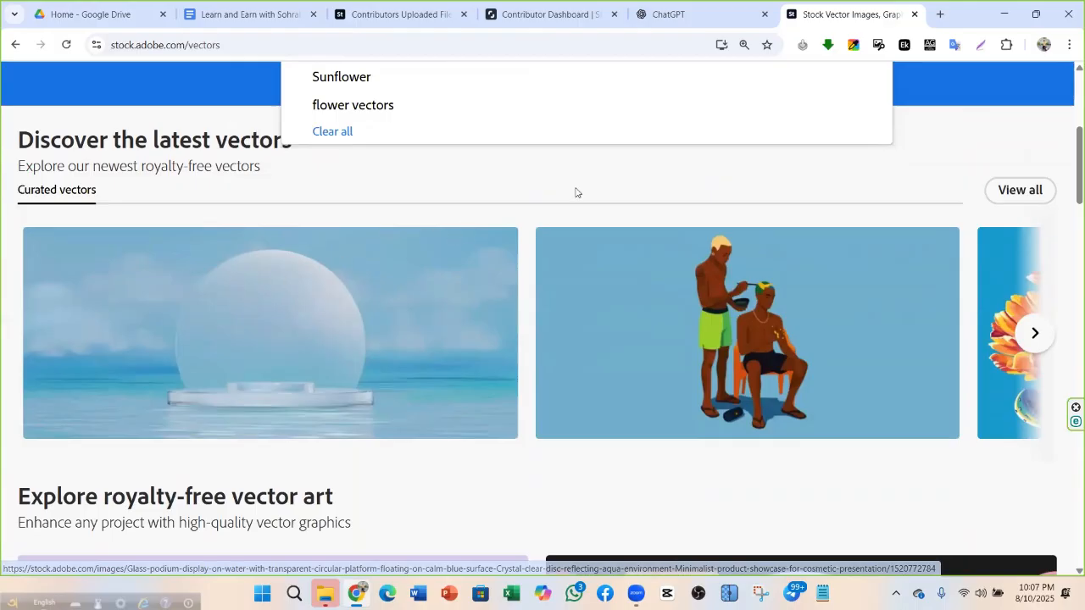
scroll(552, 315, down, 7)
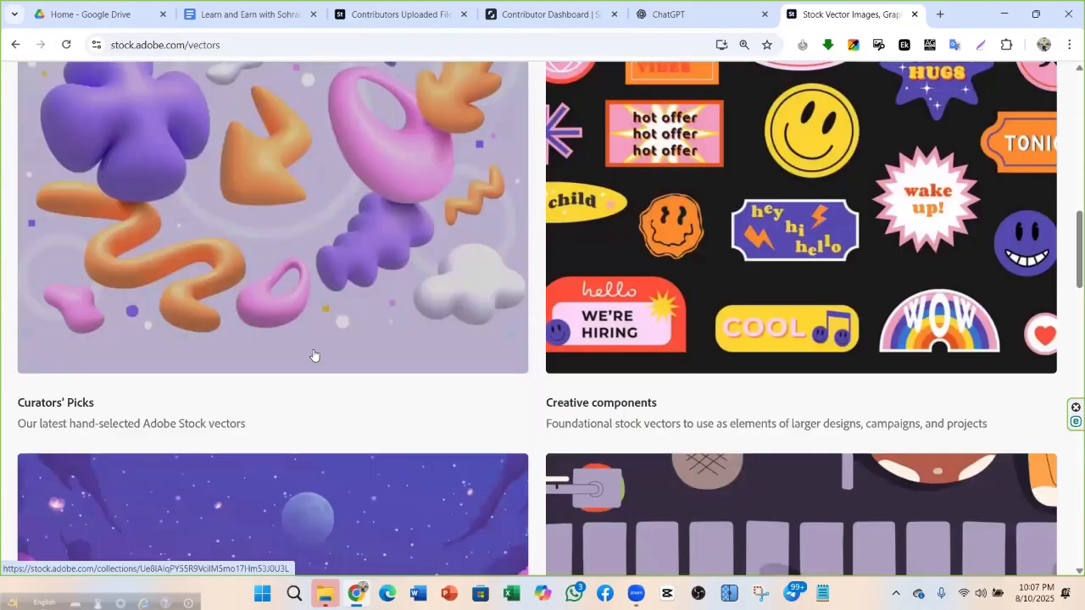
scroll(314, 355, down, 6)
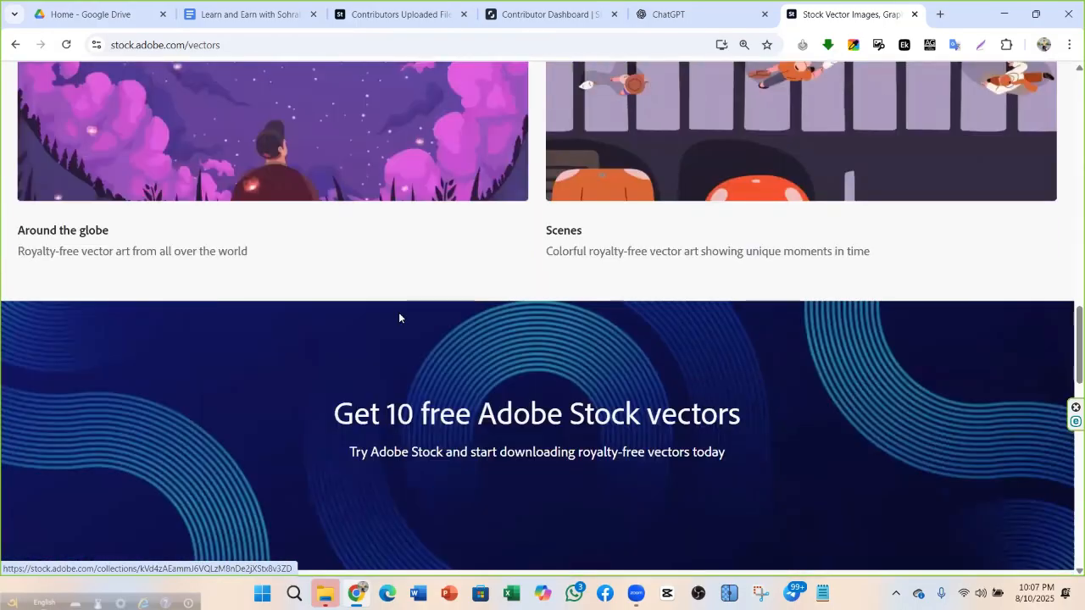
scroll(399, 318, down, 10)
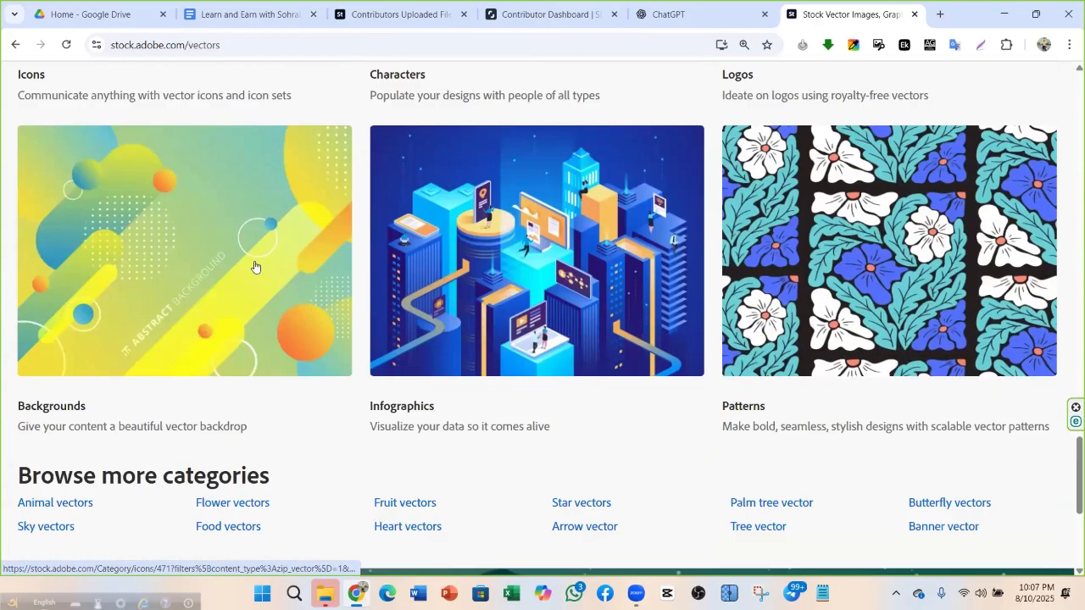
scroll(254, 267, down, 2)
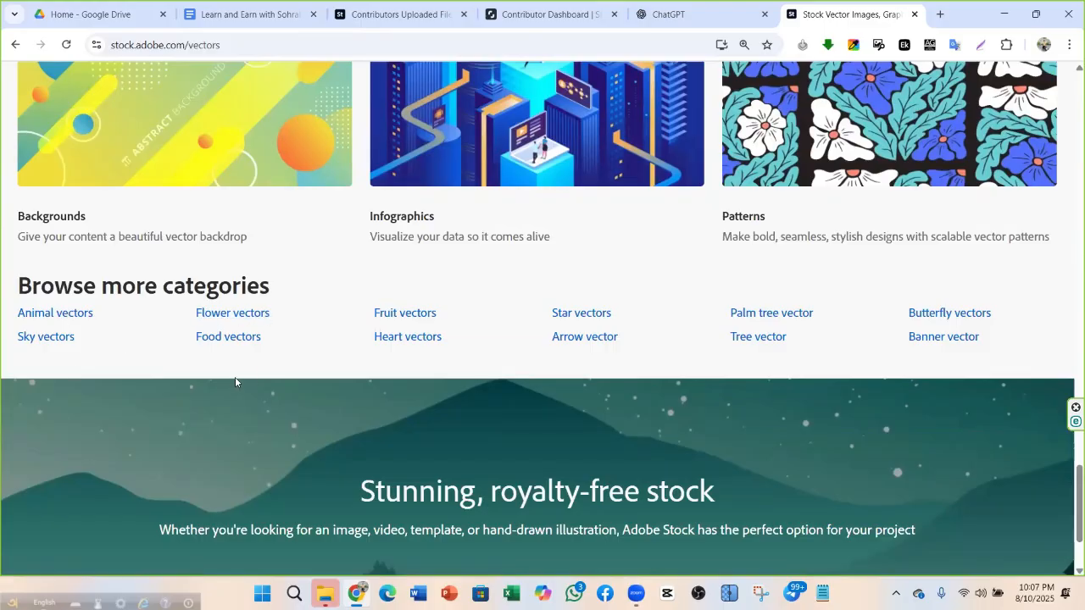
scroll(750, 269, down, 1)
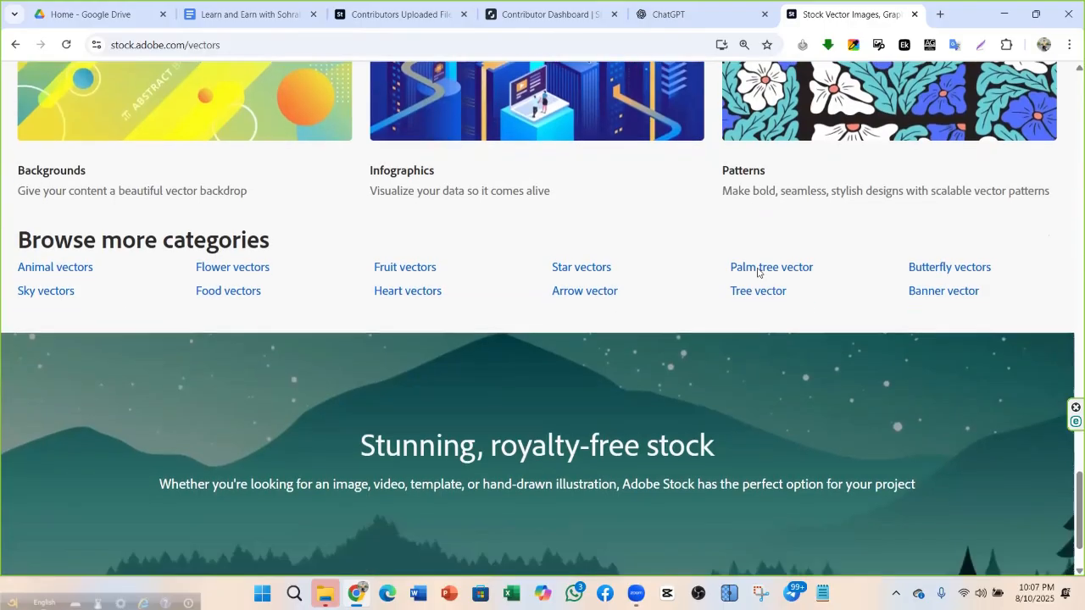
scroll(757, 271, up, 6)
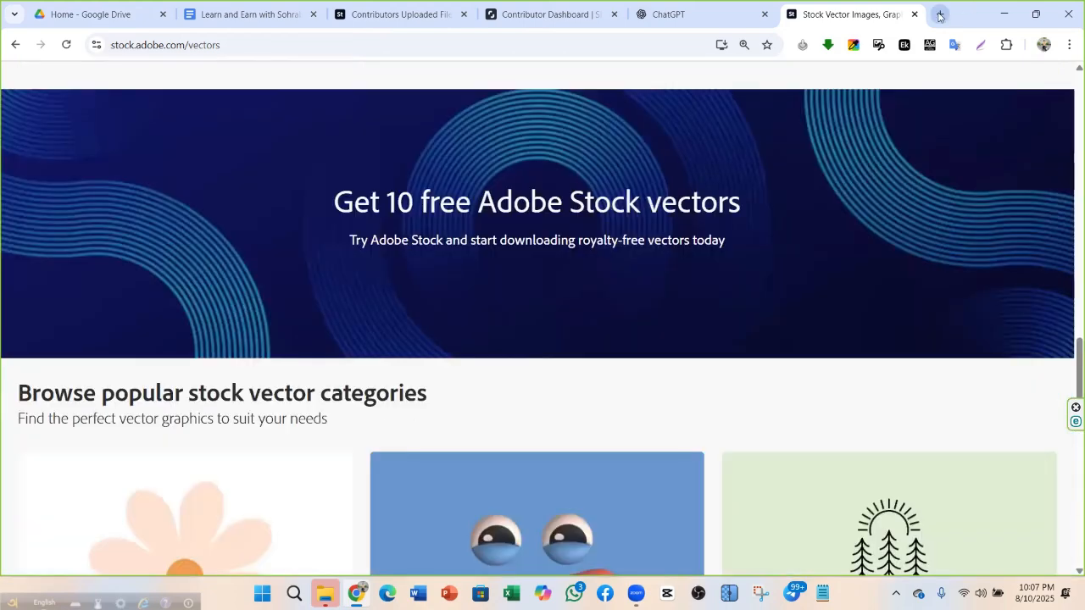
Open a new blank tab, look over the vector categories again, then switch to the new tab
click(941, 15)
click(717, 15)
click(881, 7)
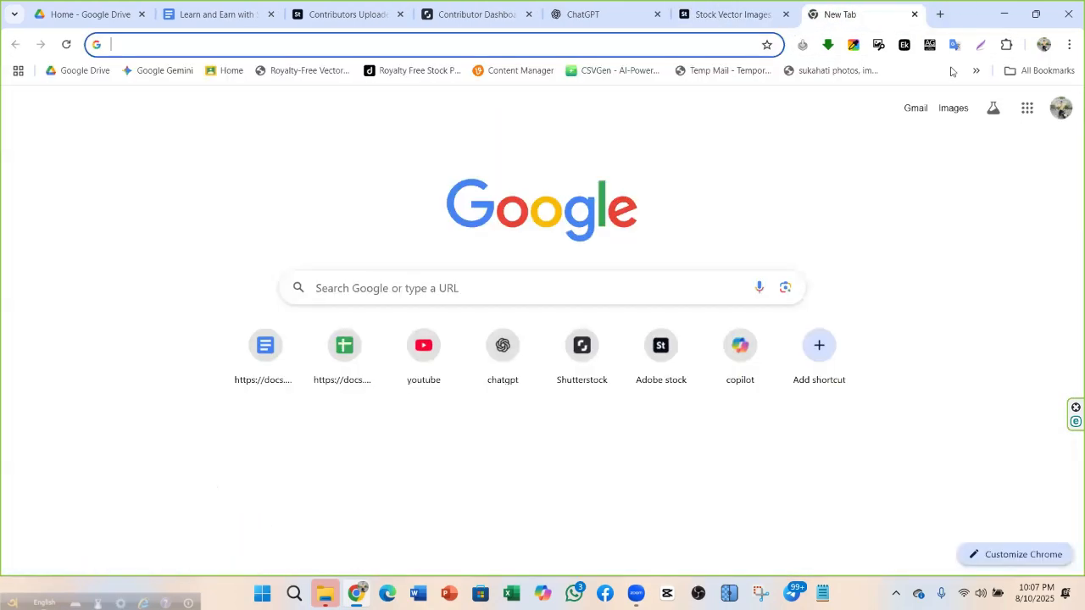
click(758, 15)
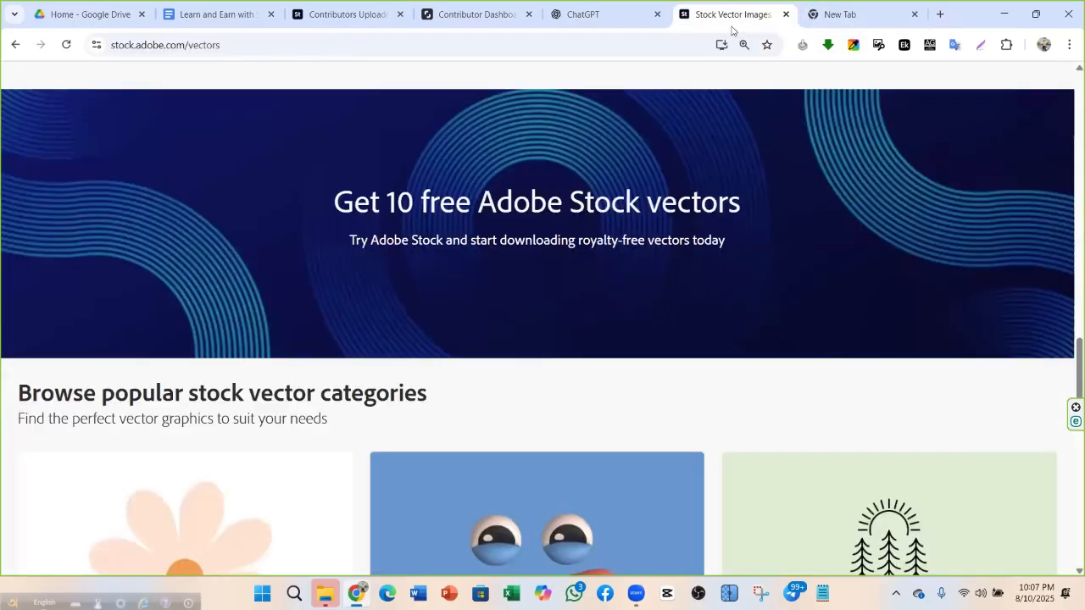
scroll(609, 288, down, 10)
scroll(608, 287, up, 15)
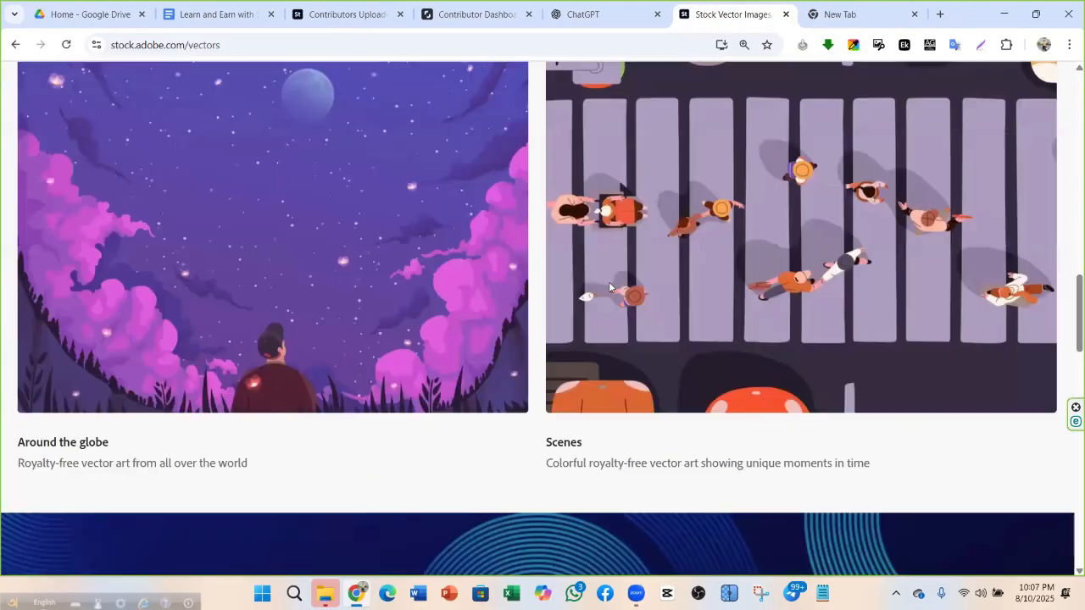
scroll(279, 261, down, 10)
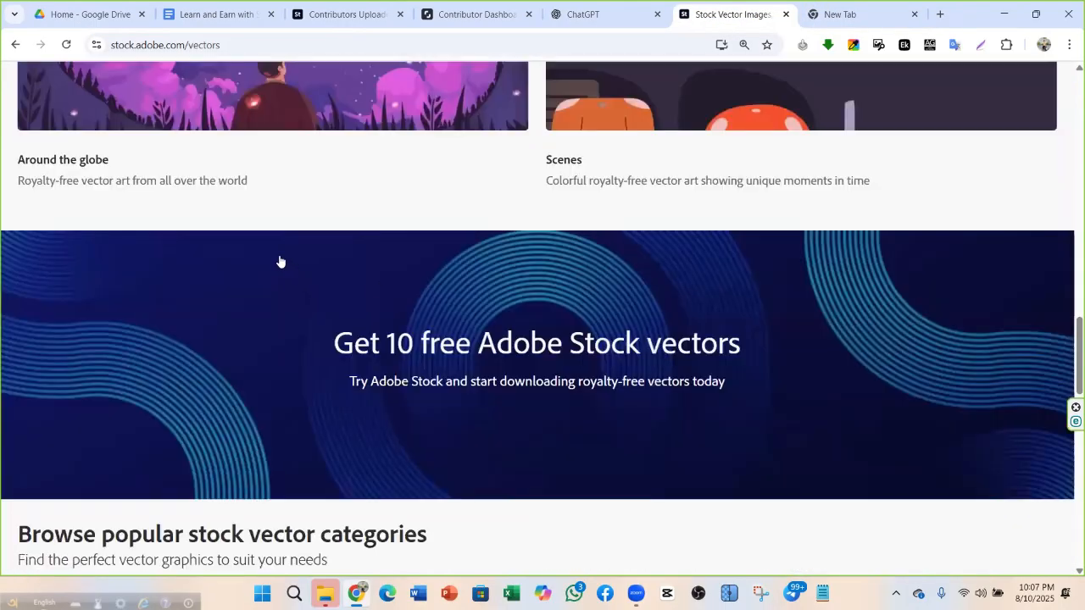
scroll(756, 405, down, 3)
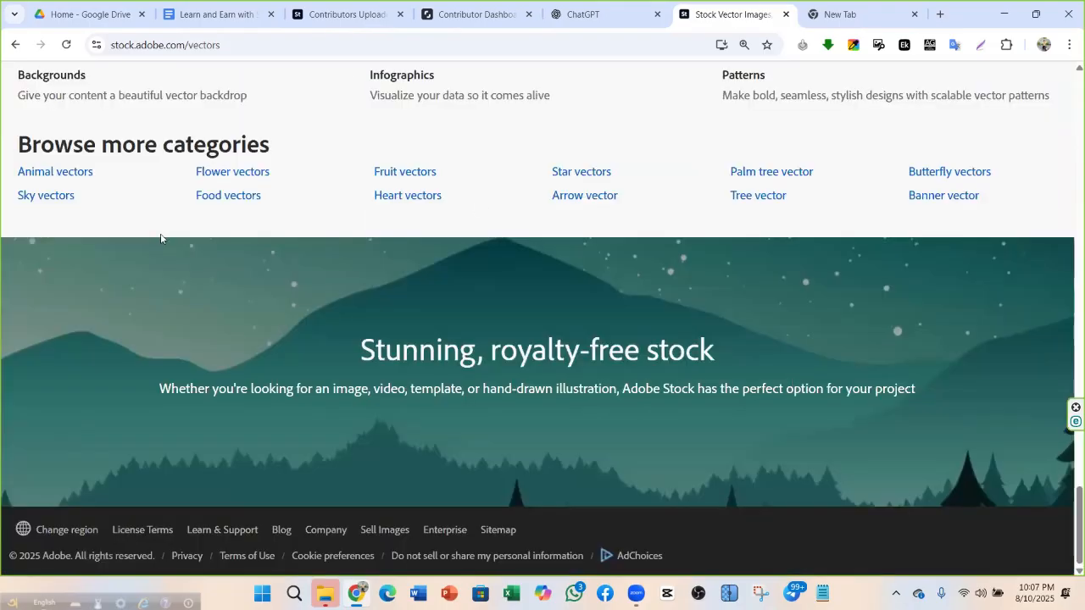
scroll(342, 180, up, 3)
scroll(80, 212, up, 8)
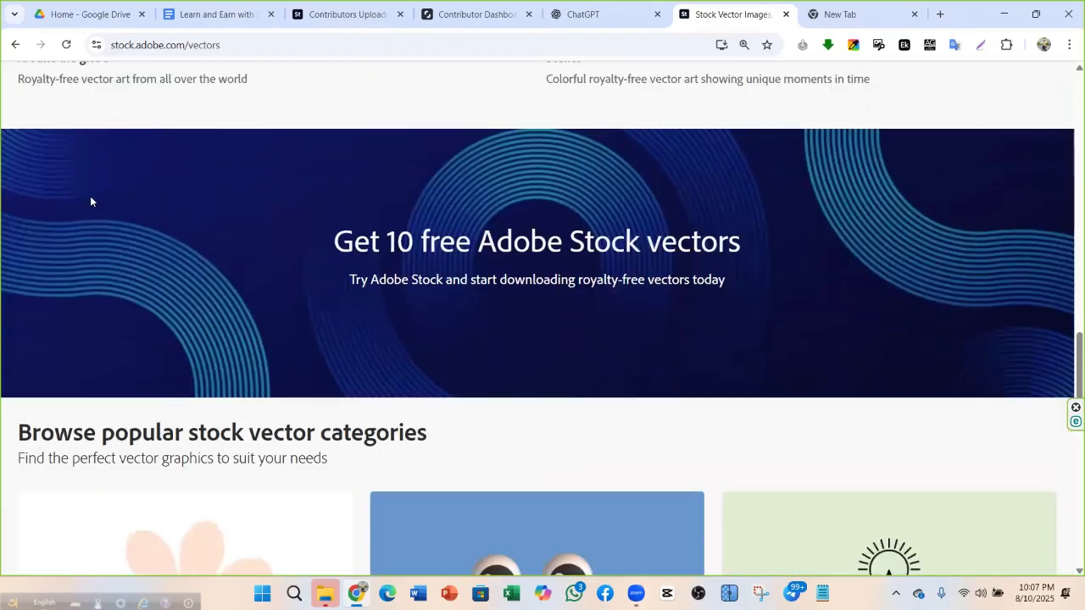
scroll(90, 201, down, 5)
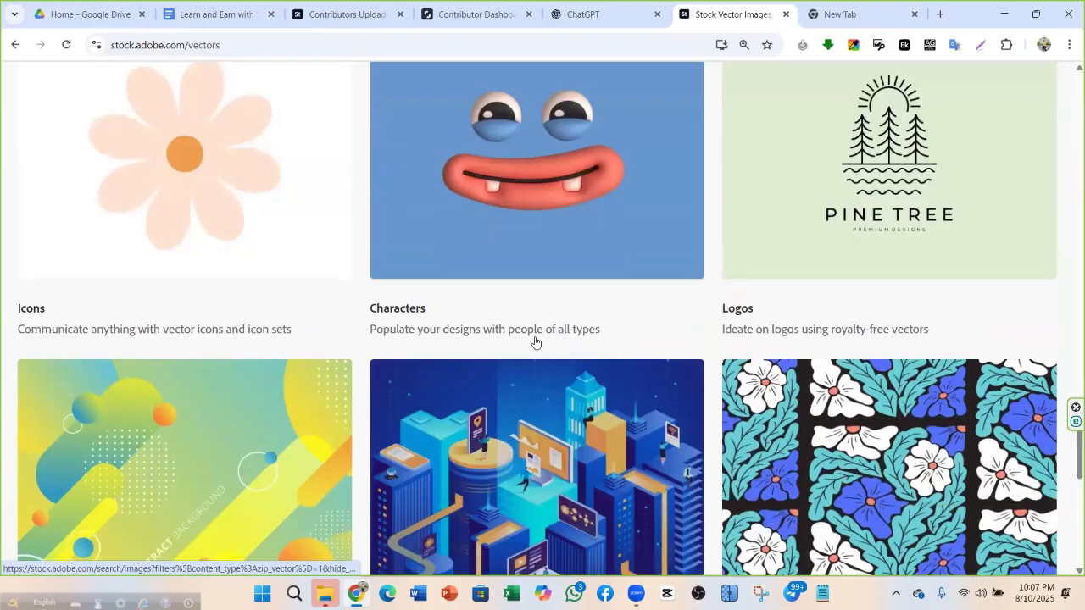
scroll(130, 532, down, 2)
scroll(598, 326, down, 4)
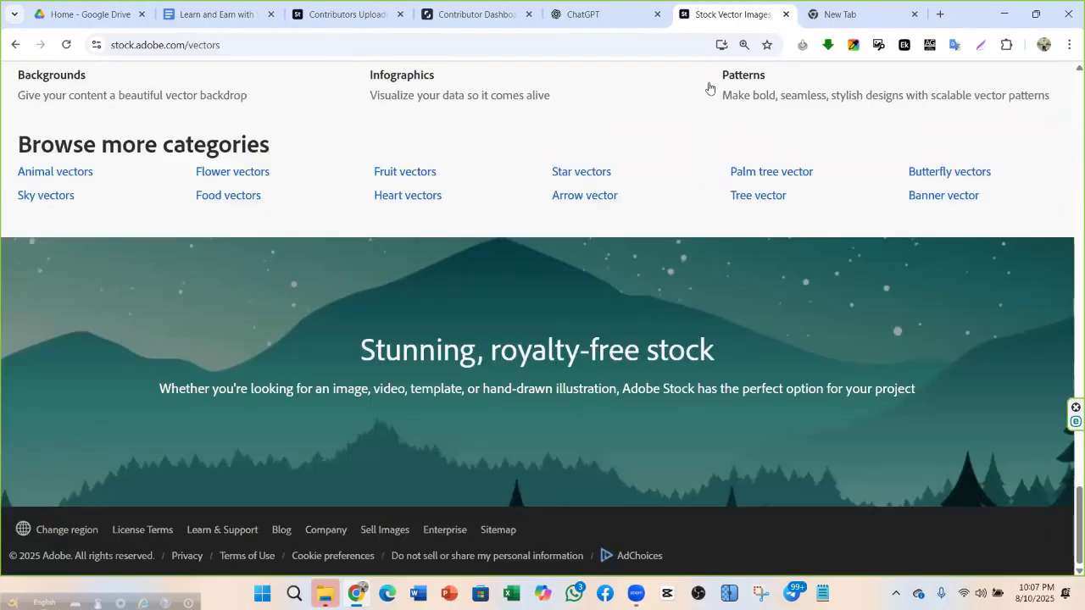
scroll(418, 275, up, 5)
scroll(560, 136, down, 5)
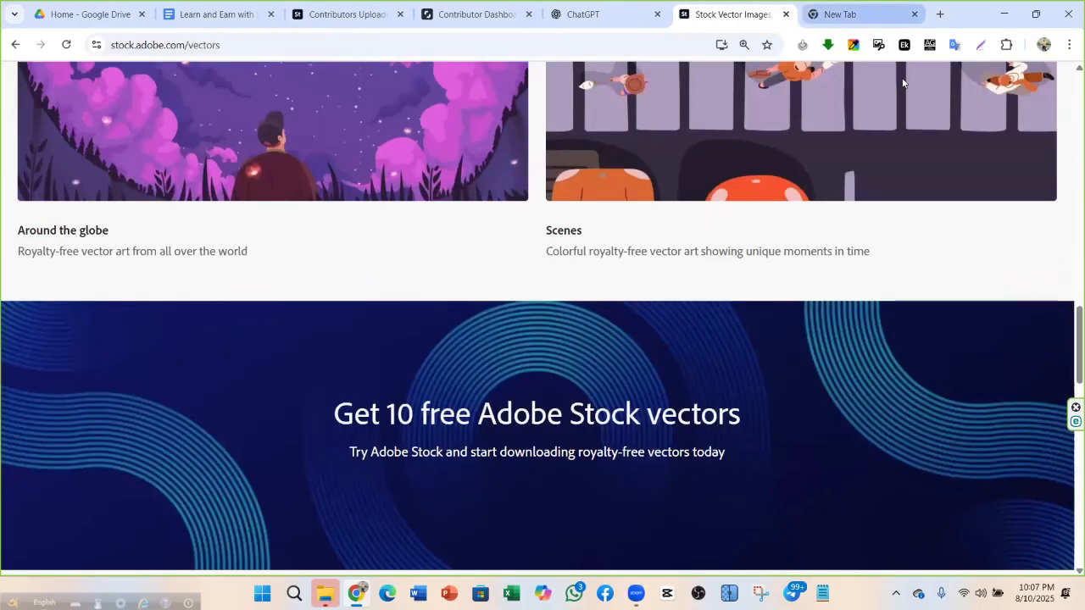
click(860, 13)
Open the Calendar - MicroStockTools bookmark and retry the page after its HTTP 403 error
click(975, 71)
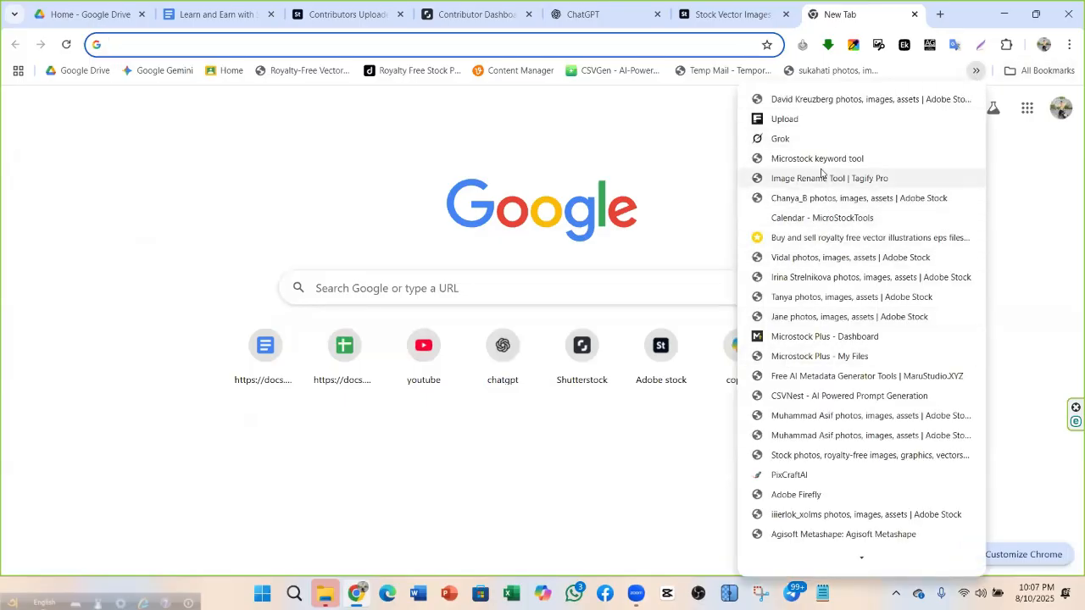
click(828, 222)
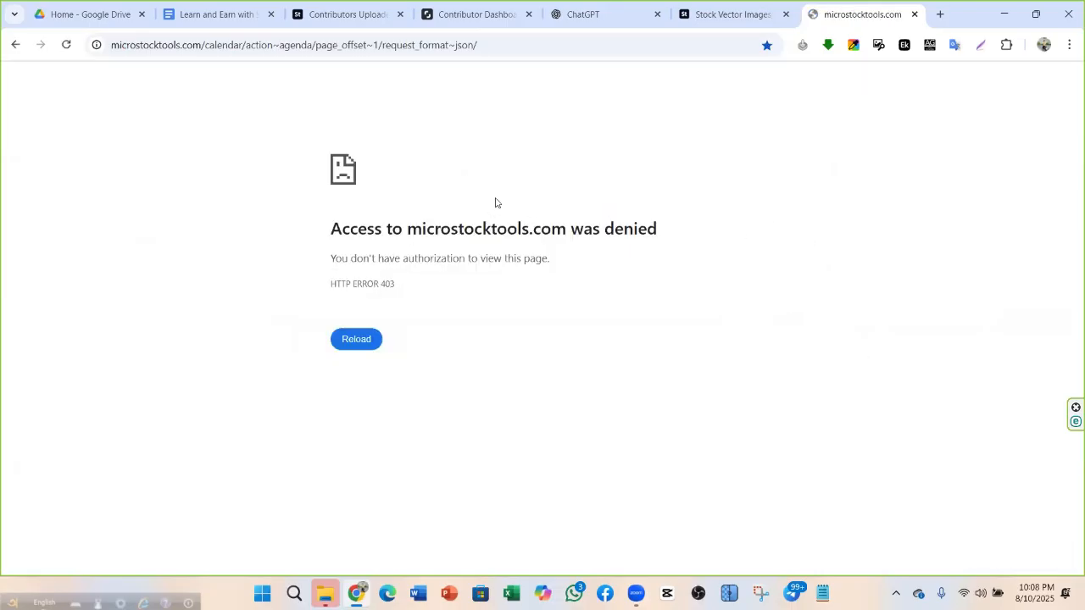
click(65, 45)
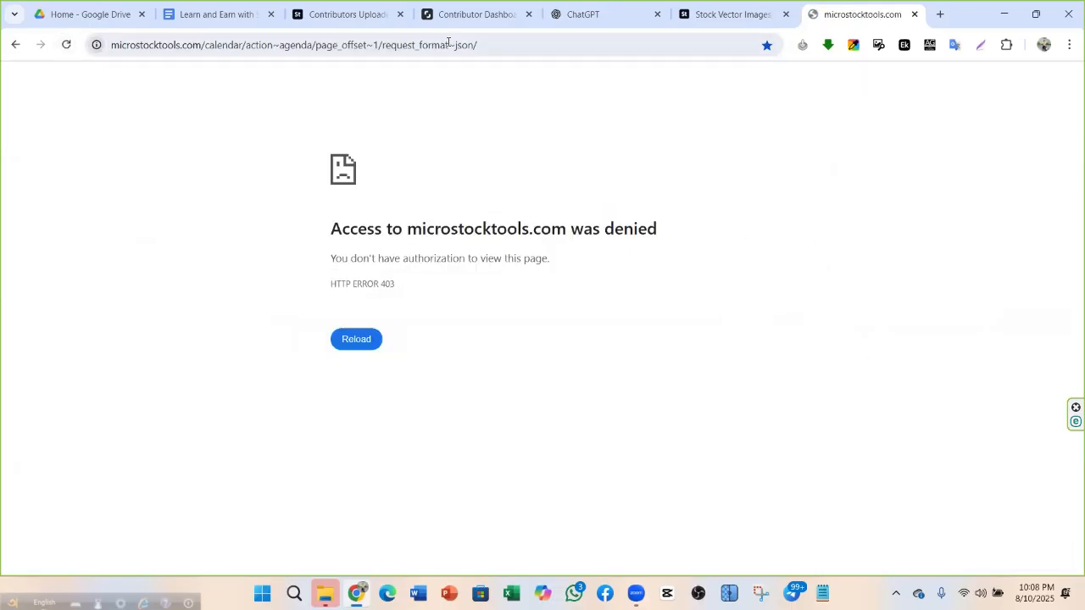
Close the 403 tab and search Google for 'microstock calendar' in a new tab
click(915, 15)
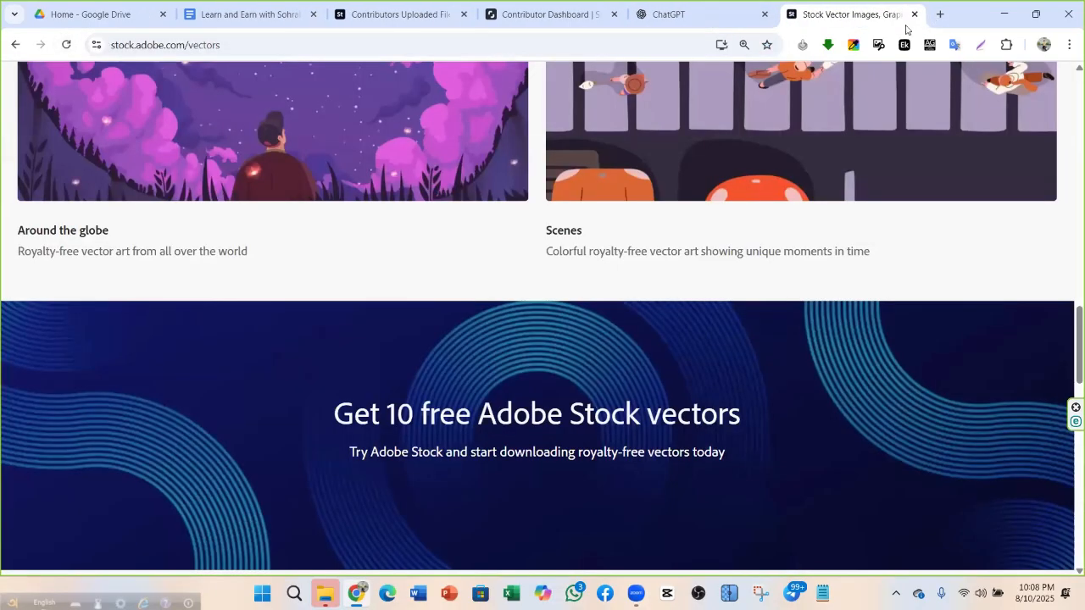
key(ctrl+t)
click(567, 45)
text(m)
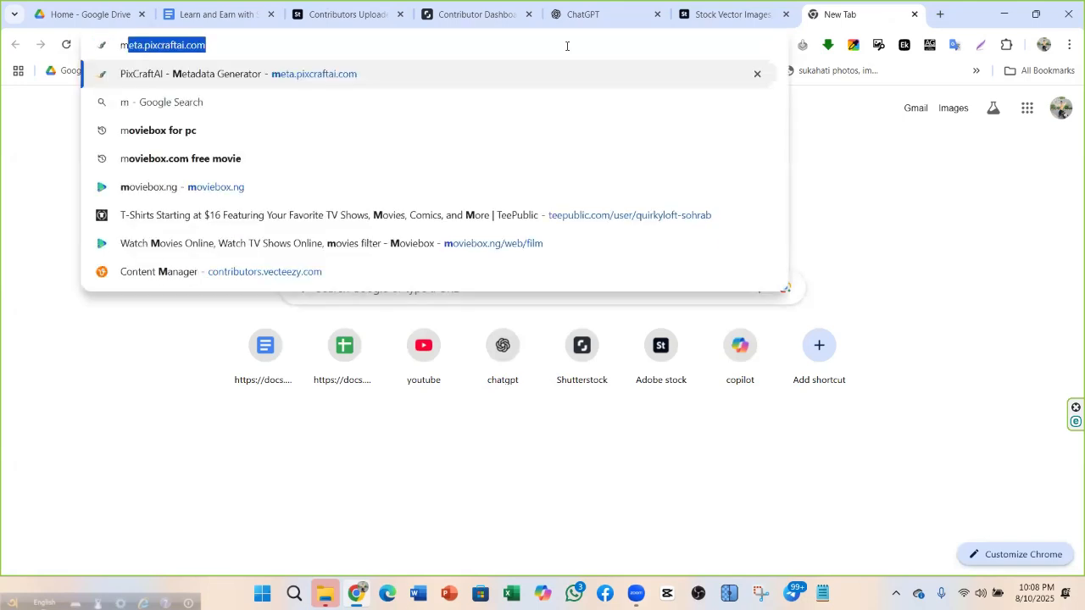
text(ai)
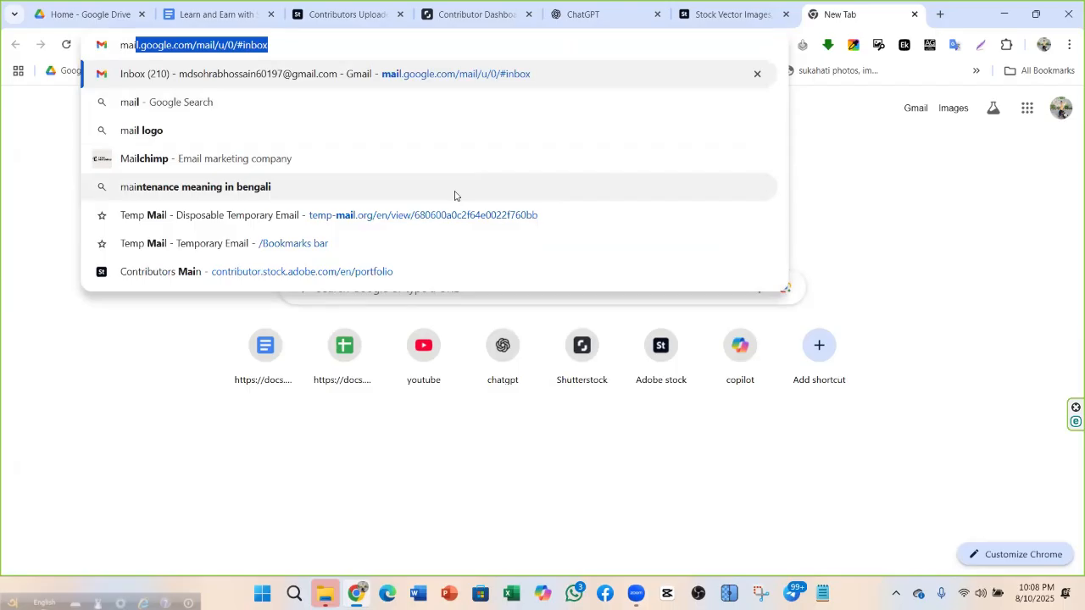
text(c)
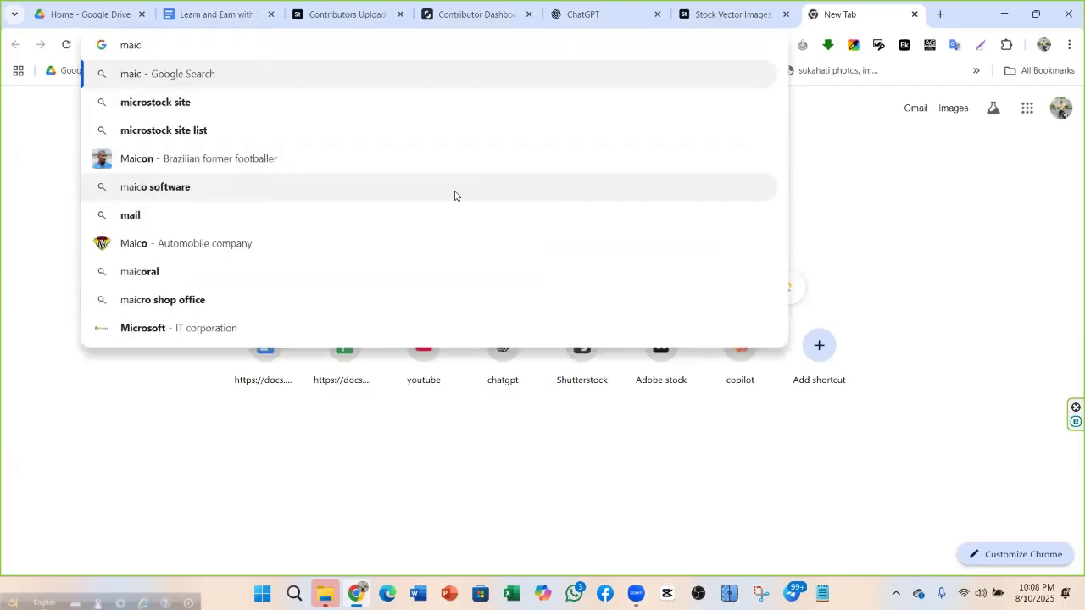
text(r)
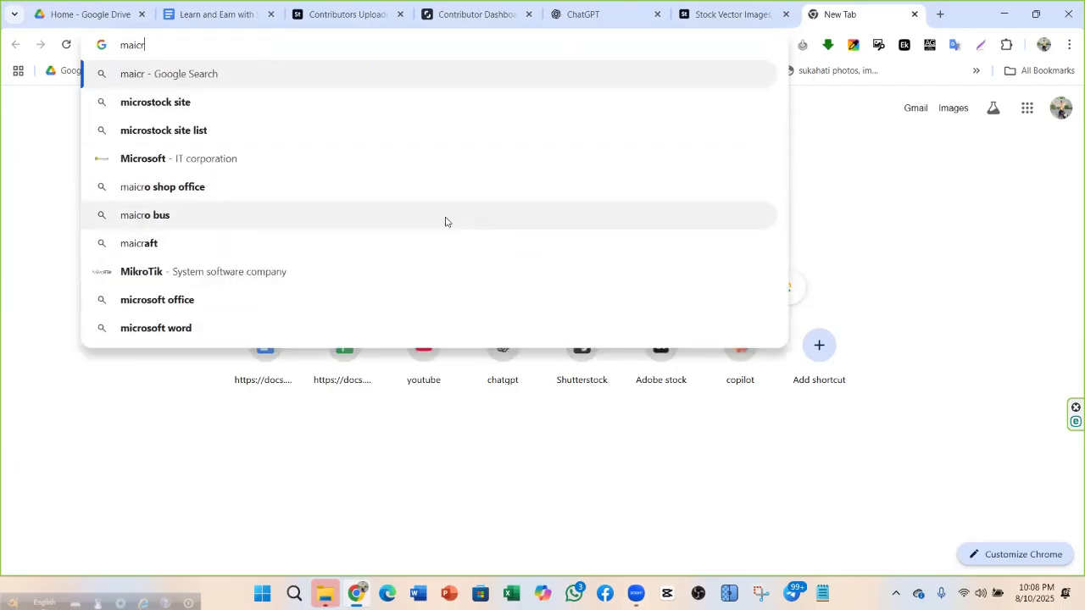
text(ostok )
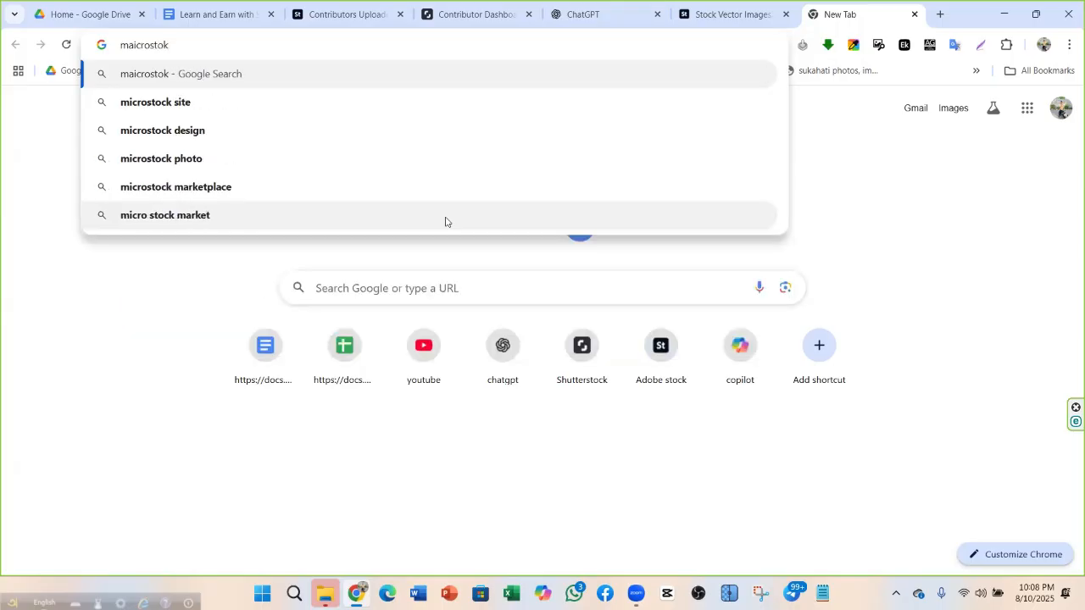
text(cl)
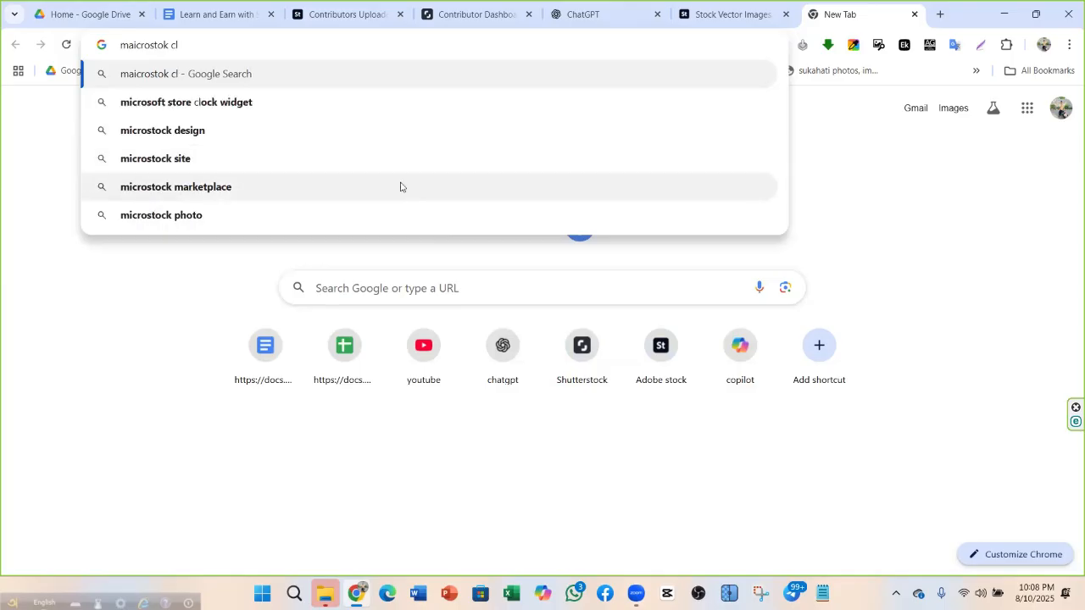
text(ann)
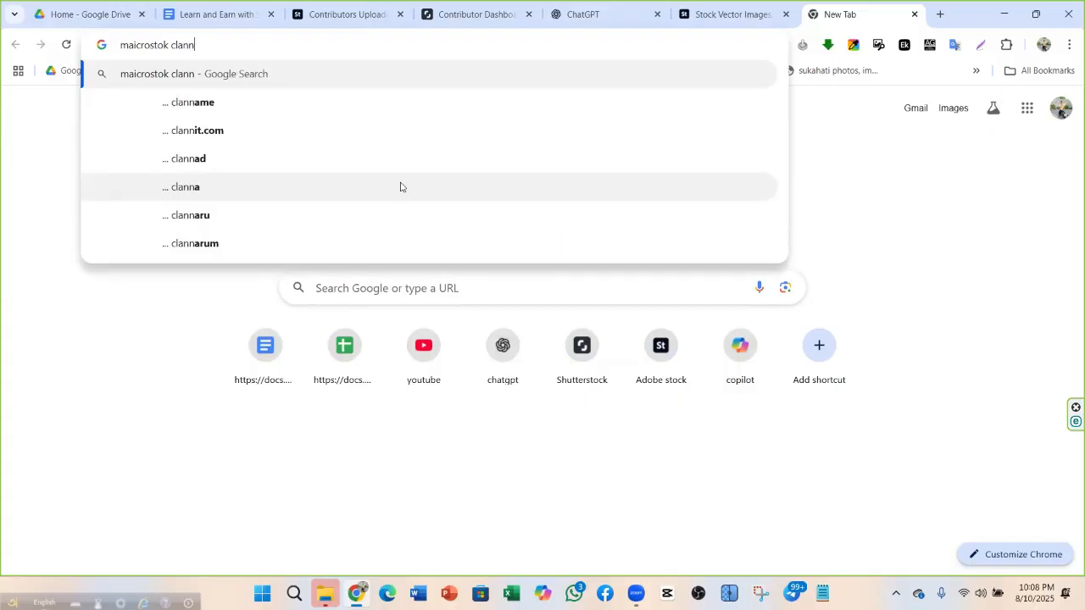
text(der)
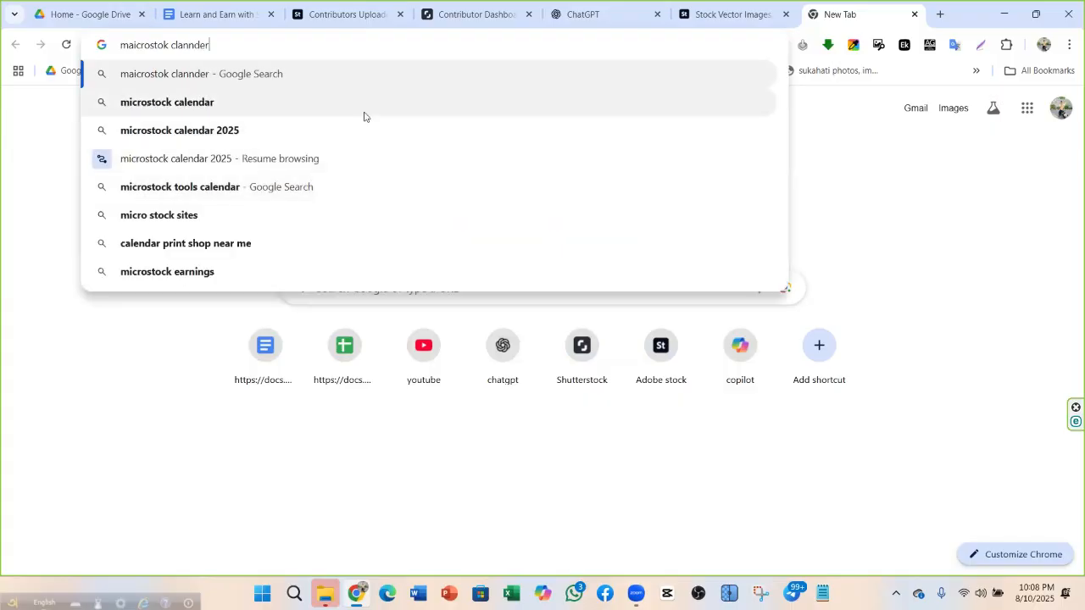
click(359, 110)
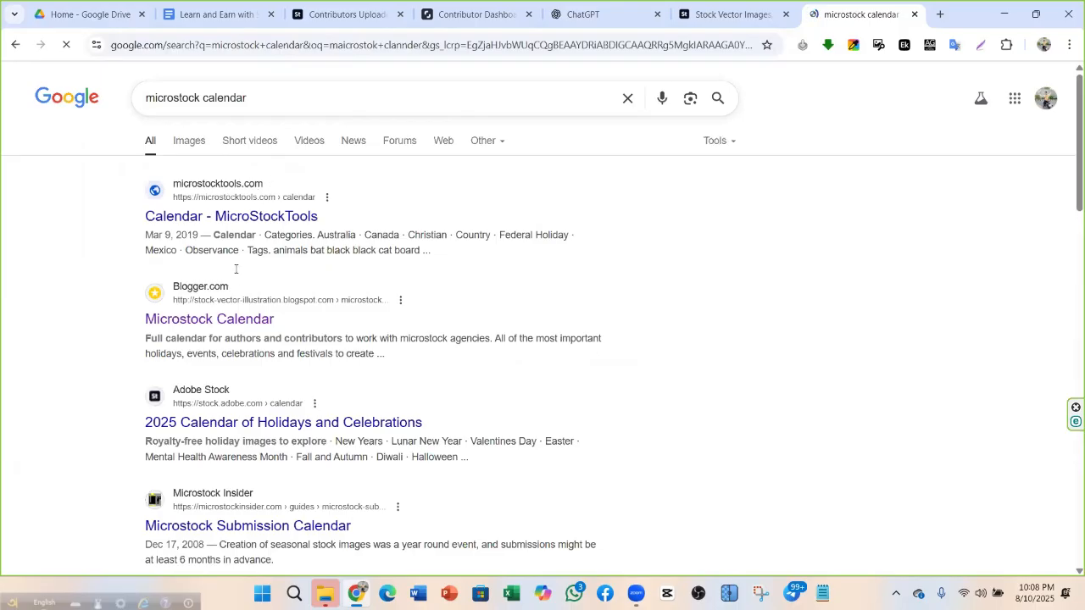
scroll(273, 384, down, 1)
scroll(273, 384, down, 1)
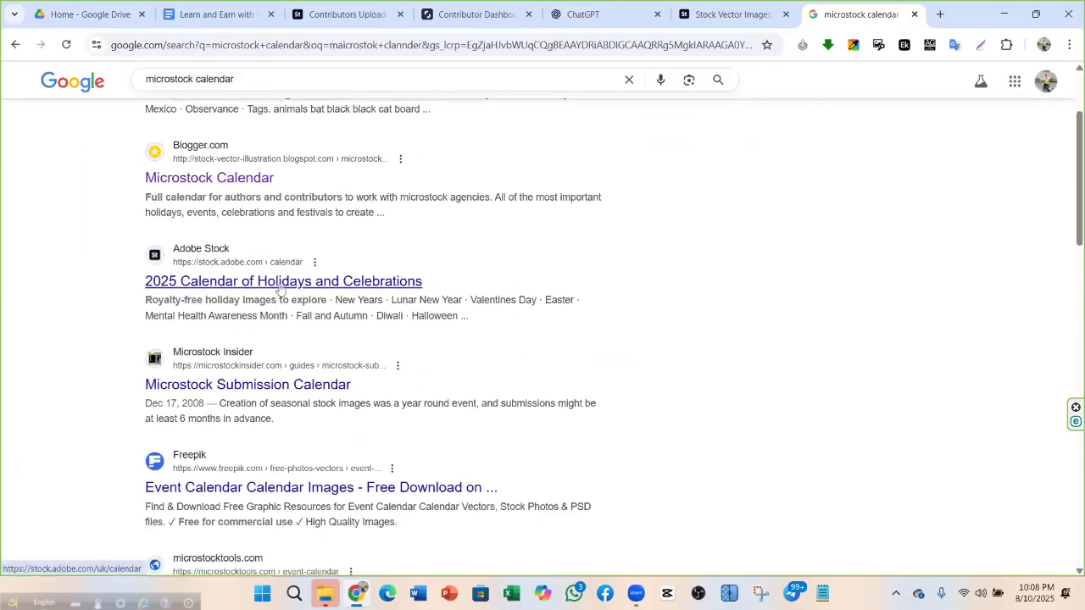
Review Adobe Stock's 2025 Holiday Calendar from New Years to Hanukkah, then go back to Google results
scroll(373, 330, down, 4)
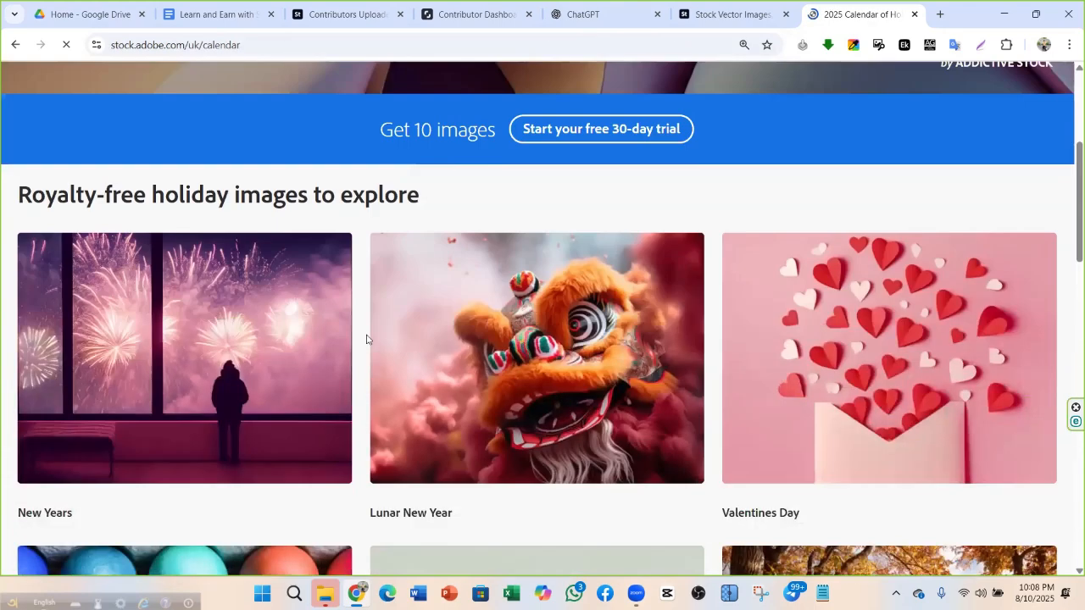
scroll(339, 305, down, 3)
scroll(212, 314, up, 2)
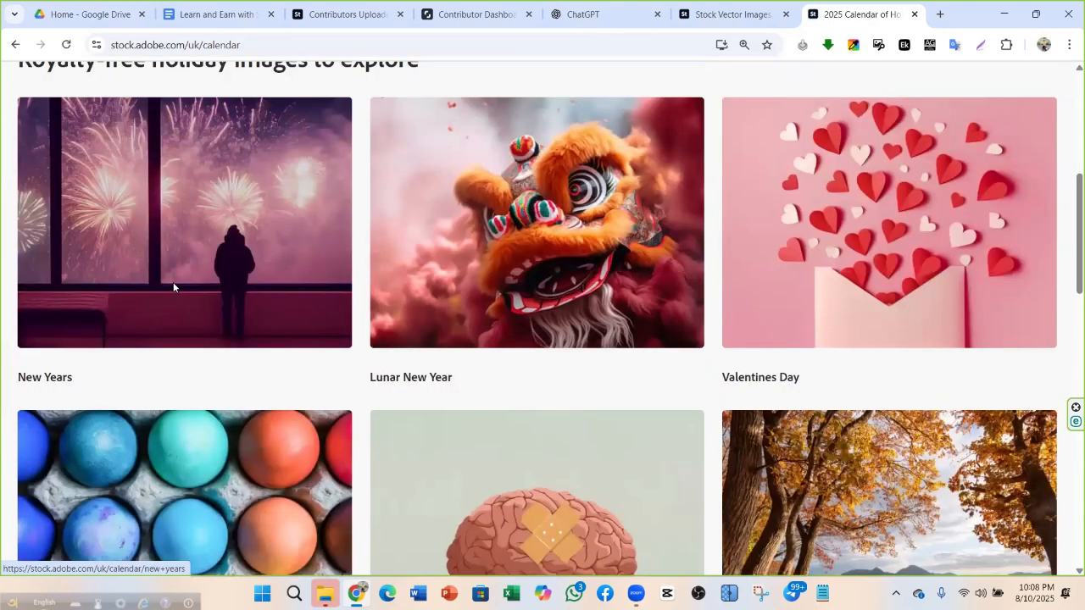
scroll(255, 255, down, 2)
scroll(382, 207, down, 1)
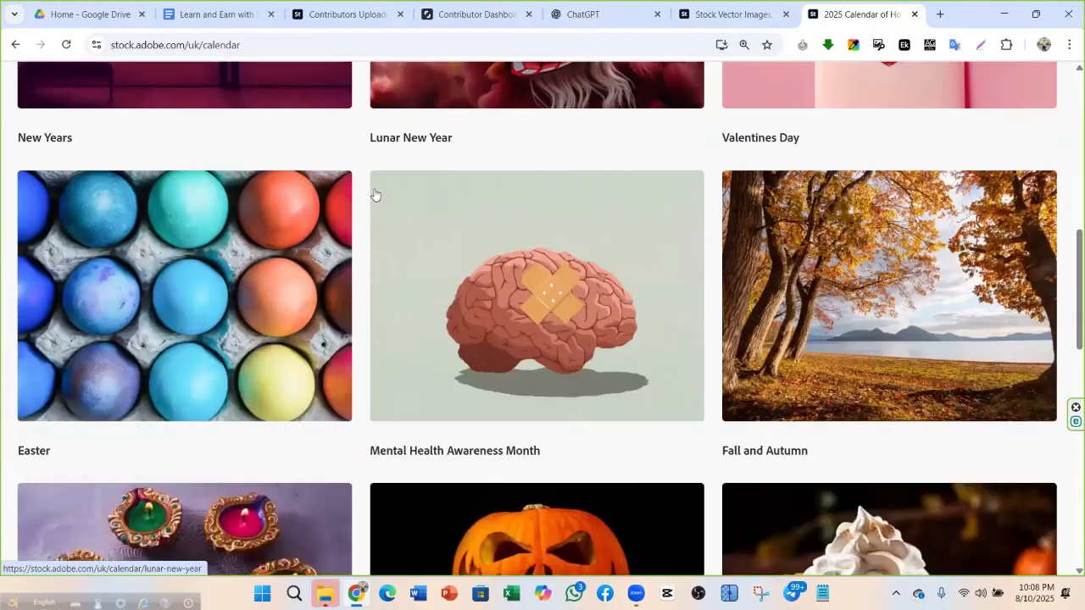
scroll(530, 213, down, 1)
scroll(500, 322, down, 2)
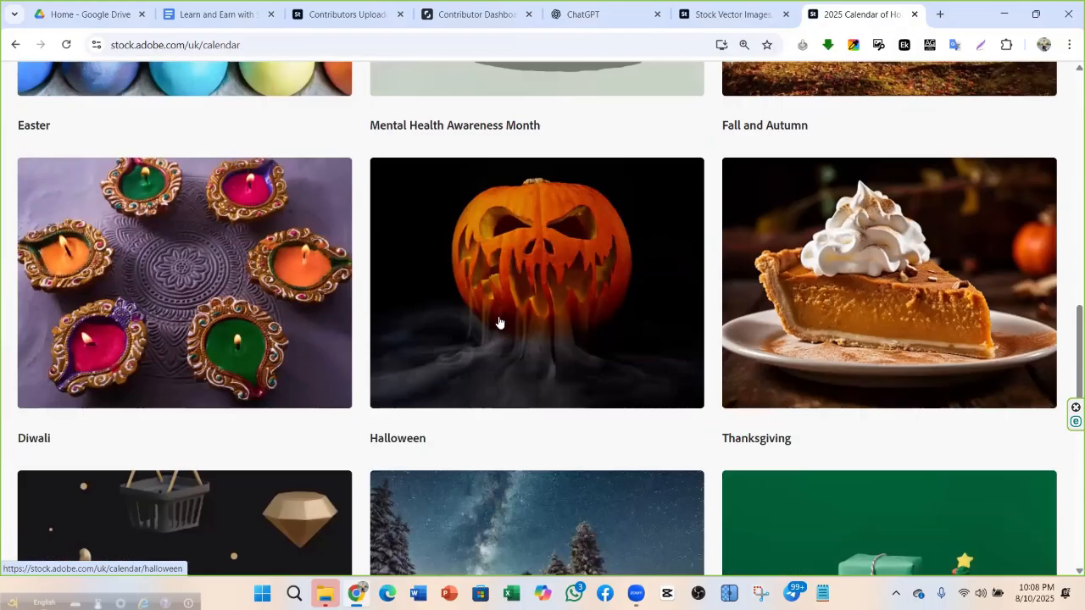
scroll(278, 373, down, 2)
scroll(385, 373, down, 3)
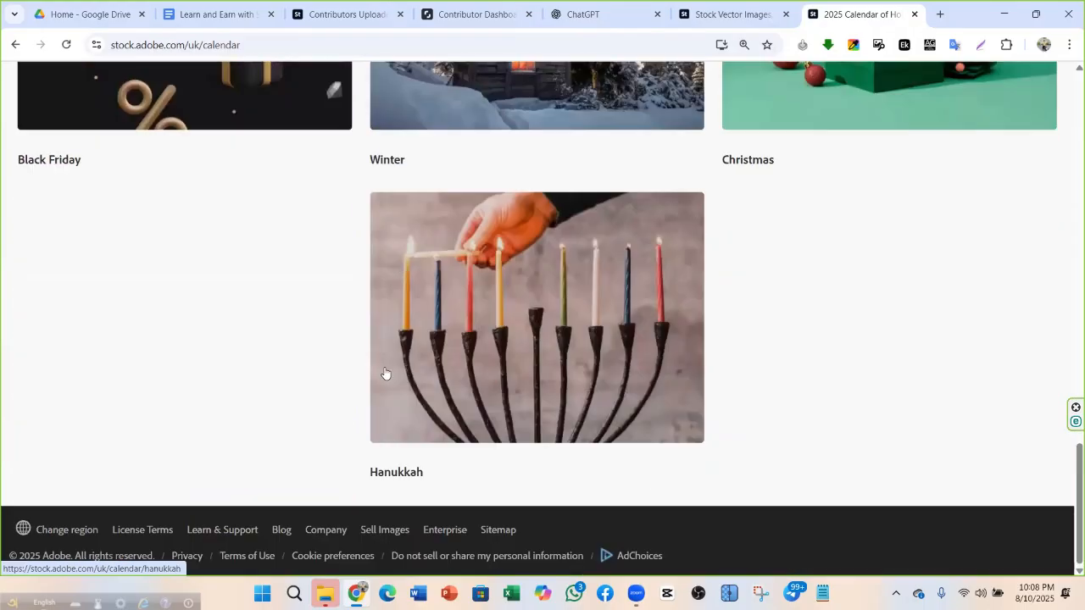
scroll(211, 293, up, 2)
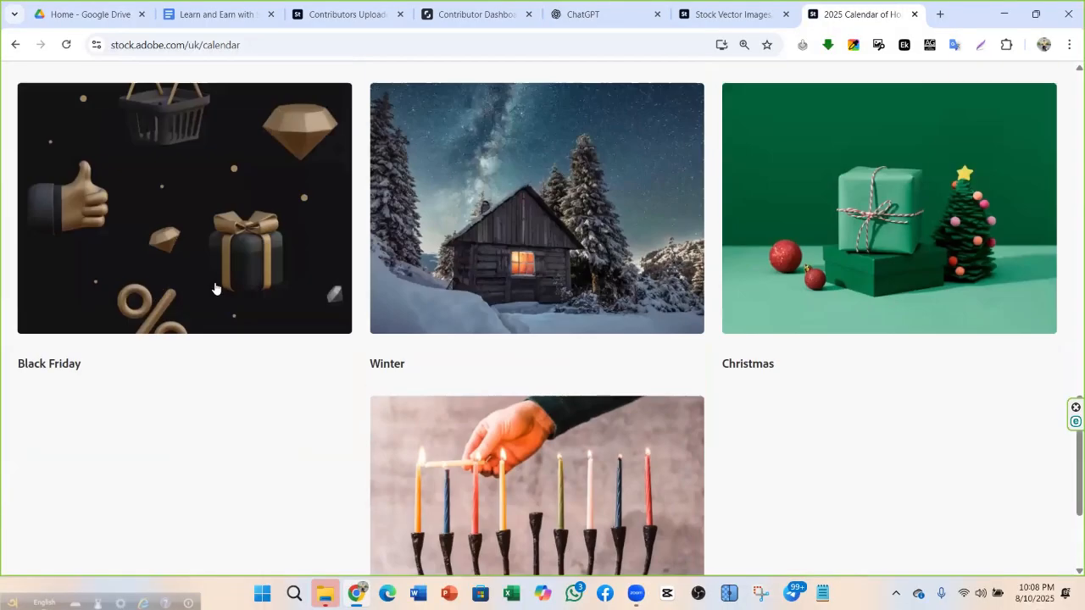
scroll(292, 314, up, 1)
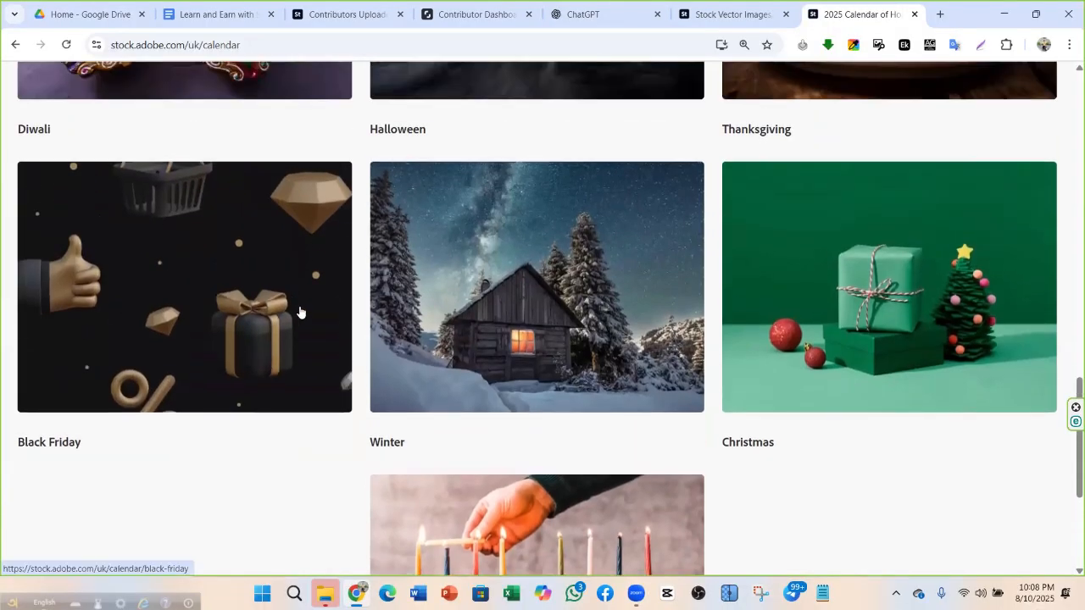
scroll(300, 312, up, 15)
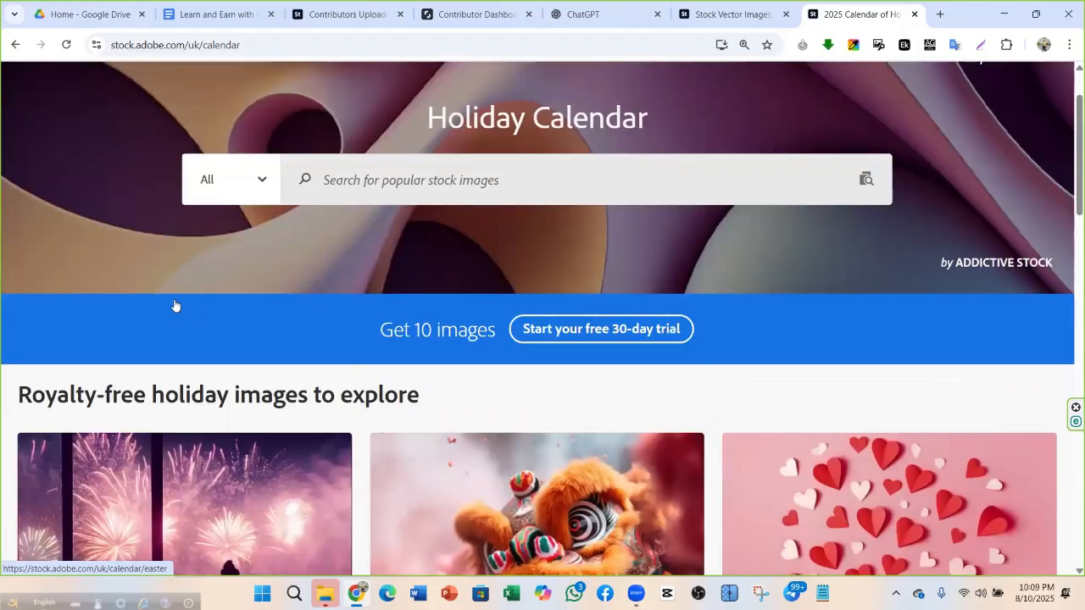
scroll(175, 305, down, 15)
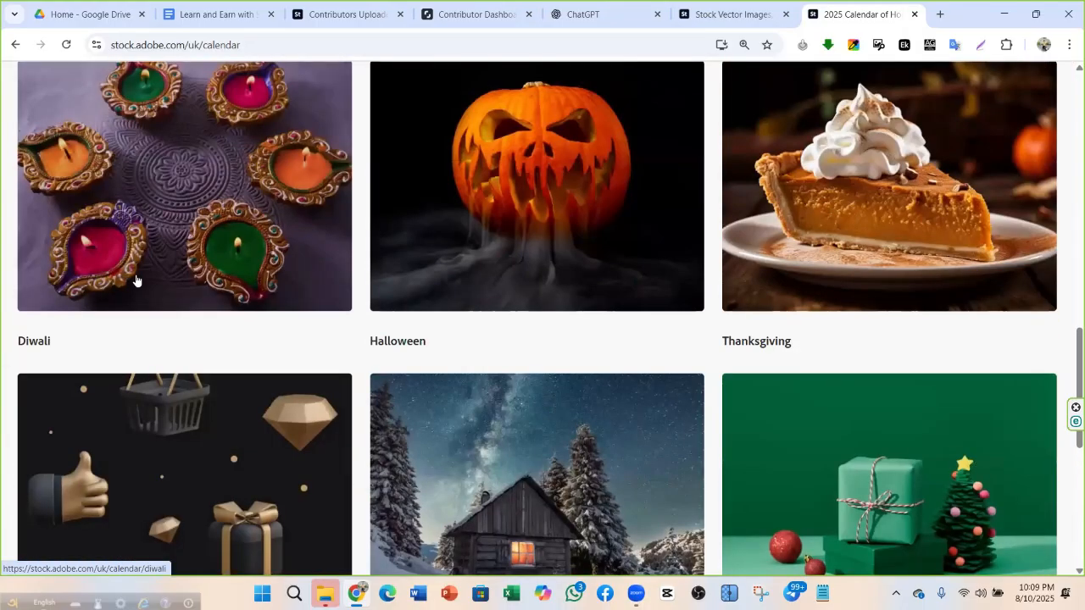
scroll(267, 233, up, 5)
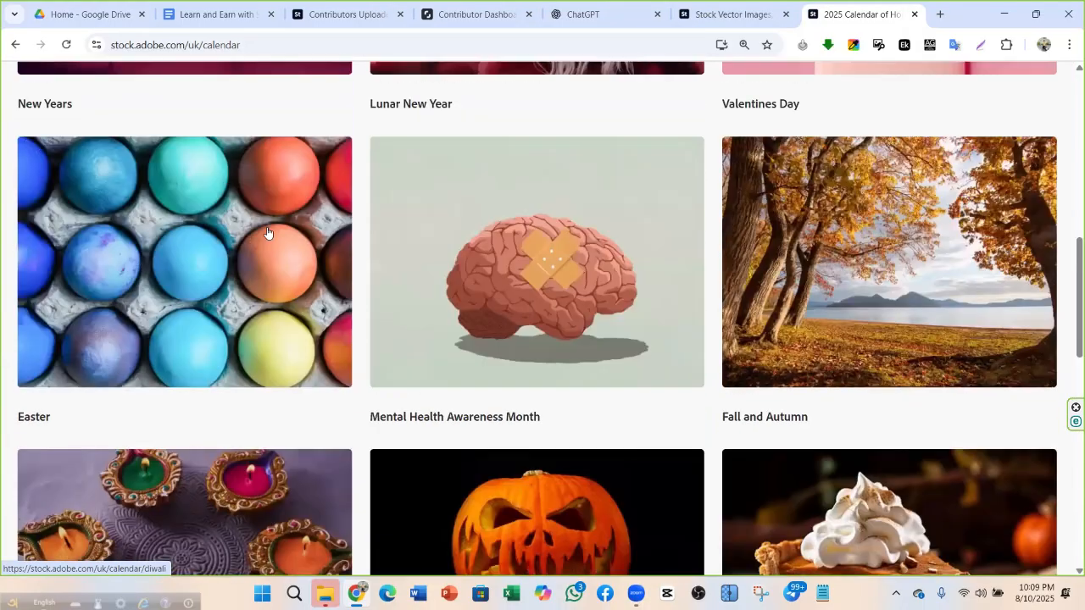
scroll(268, 233, up, 8)
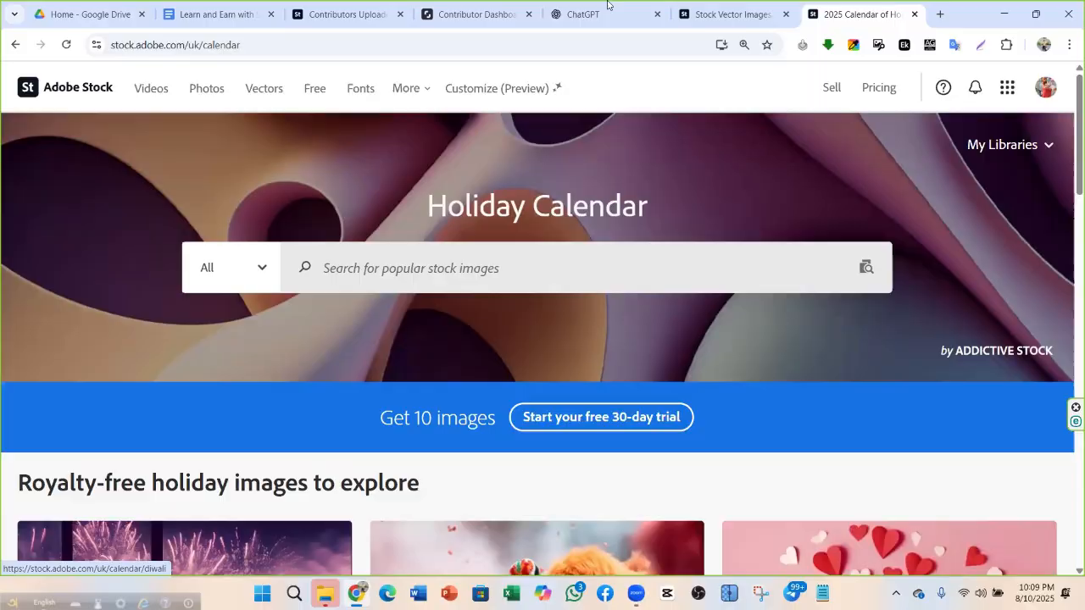
click(15, 44)
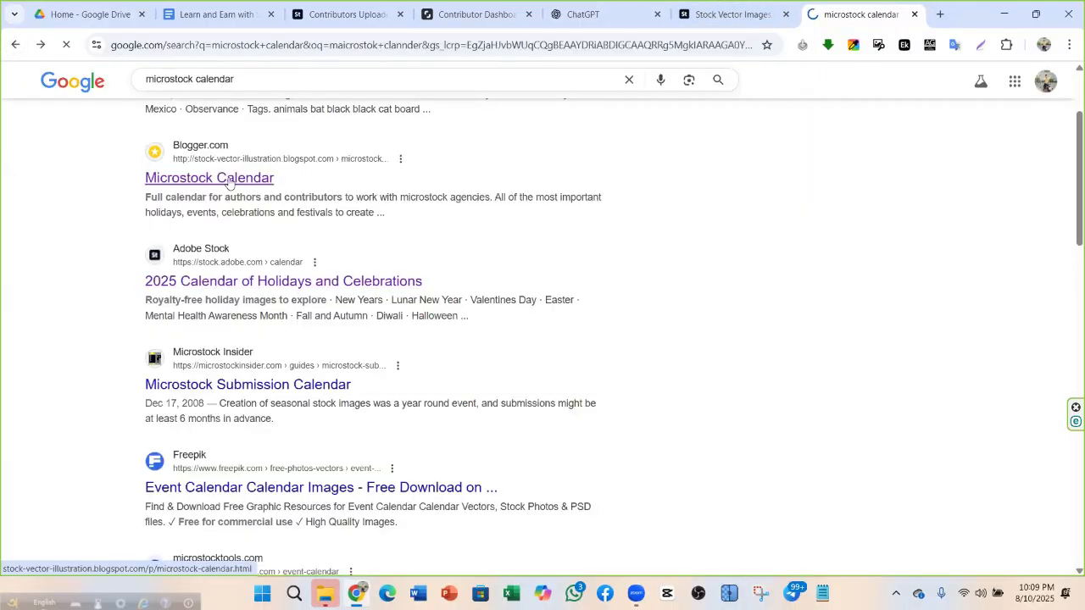
Open the Blogger Microstock Calendar page and read its holiday list through December 25
click(224, 177)
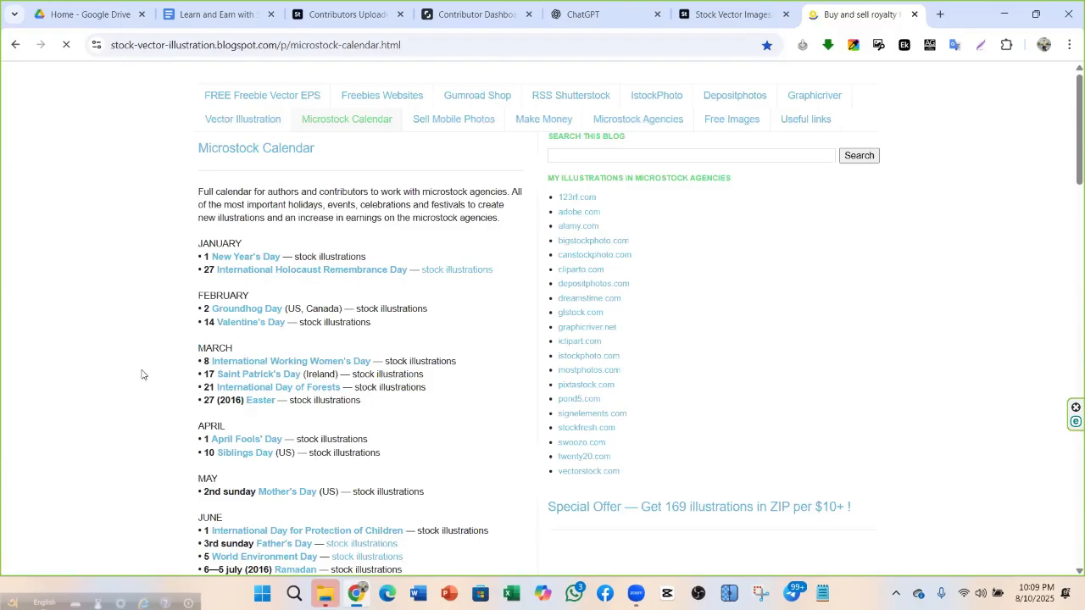
scroll(246, 177, down, 1)
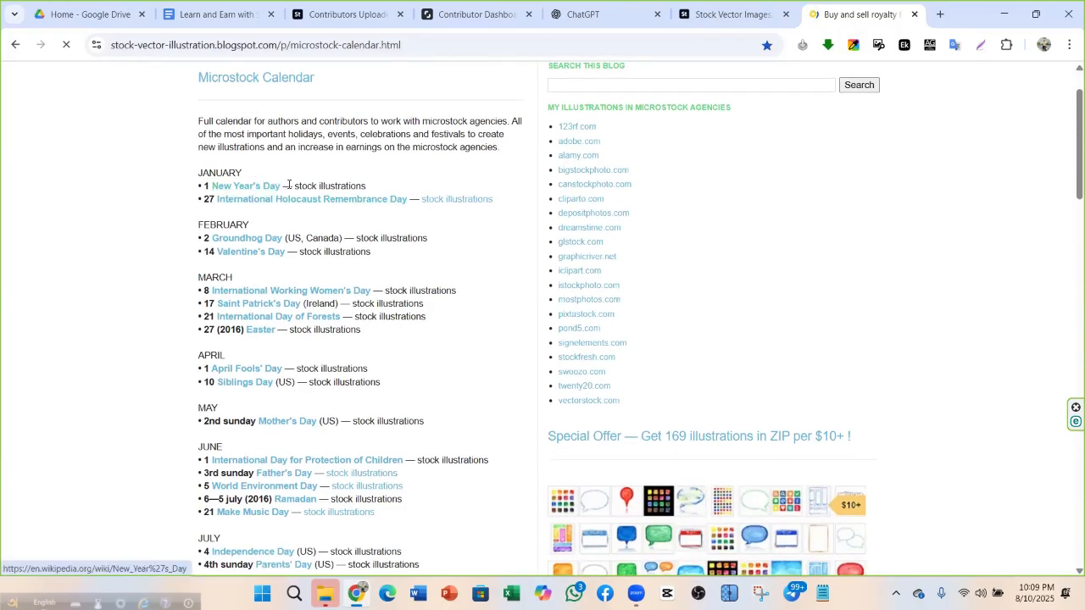
scroll(246, 212, down, 3)
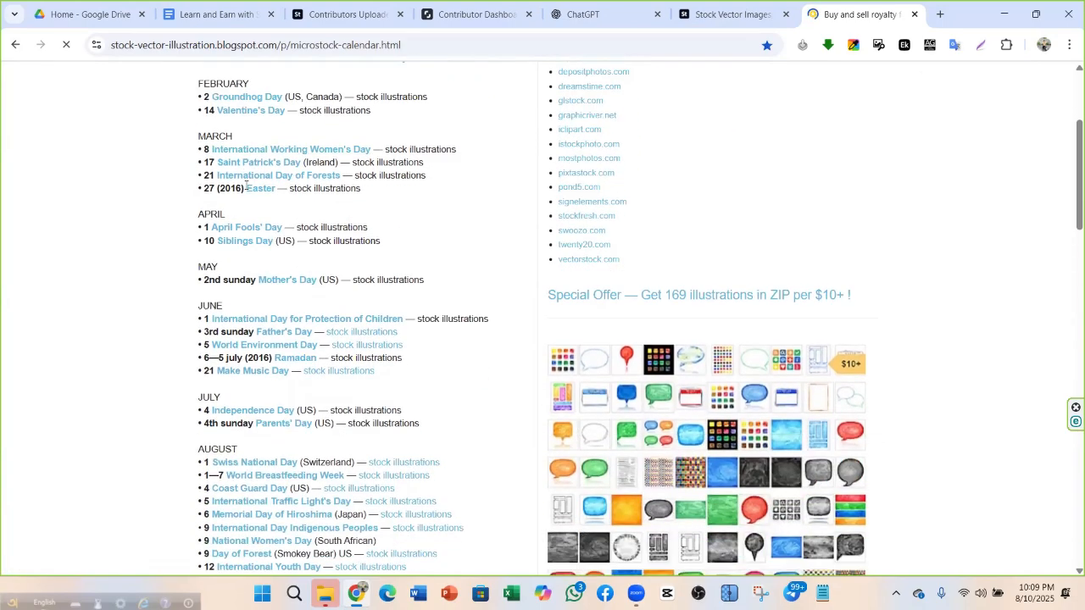
scroll(245, 221, down, 4)
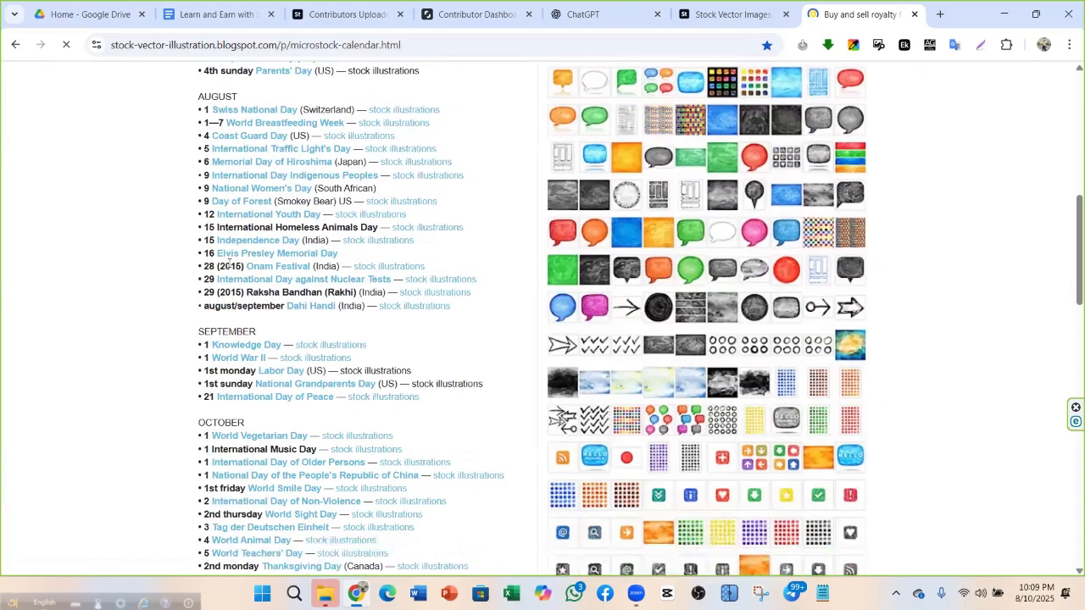
scroll(238, 212, down, 3)
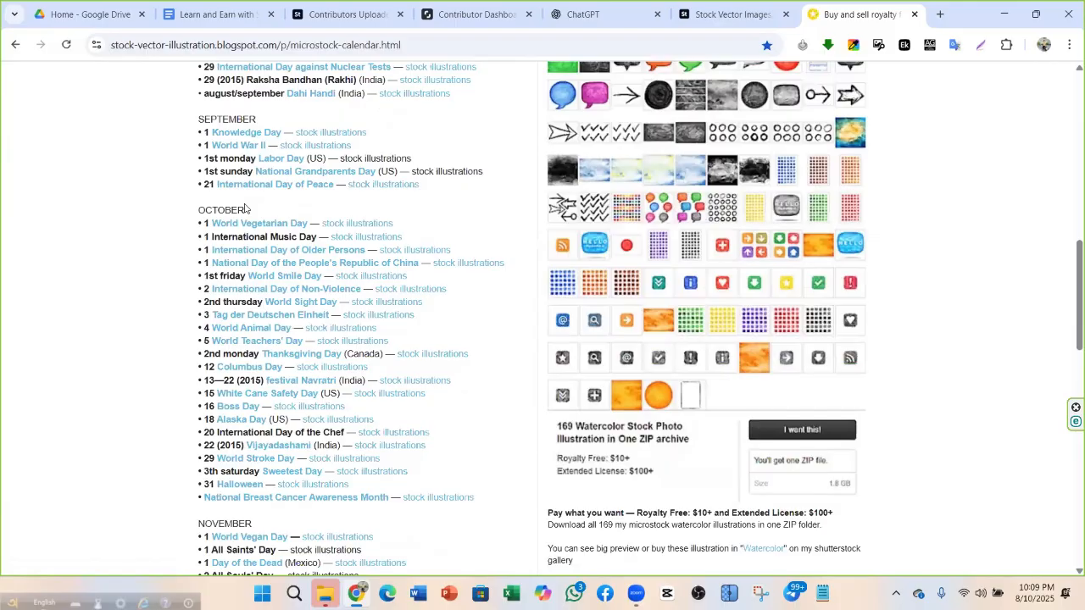
scroll(237, 144, up, 4)
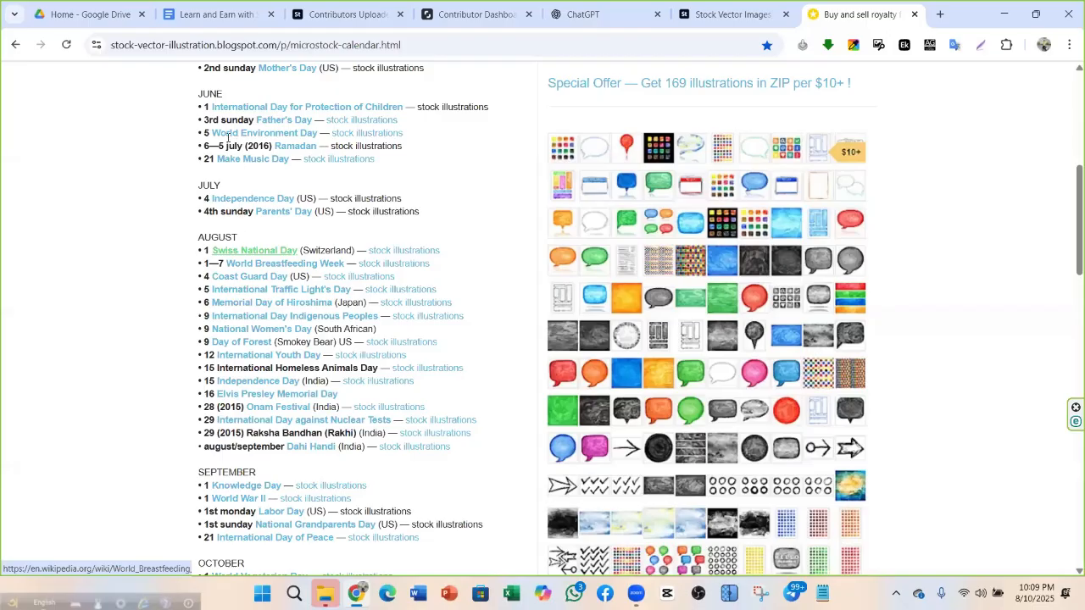
scroll(227, 136, down, 2)
scroll(227, 164, down, 2)
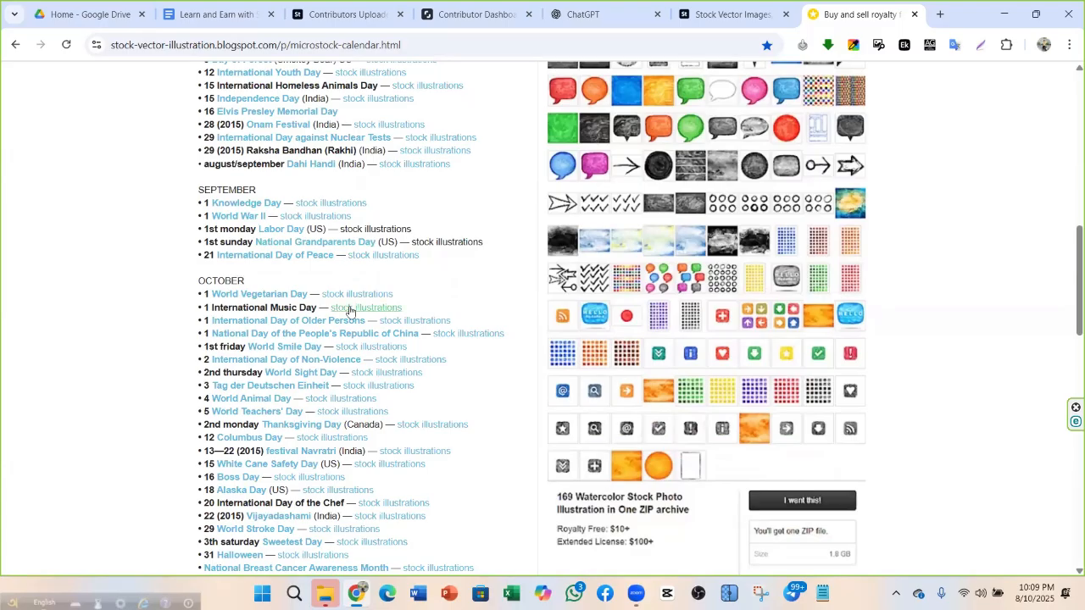
scroll(343, 314, down, 2)
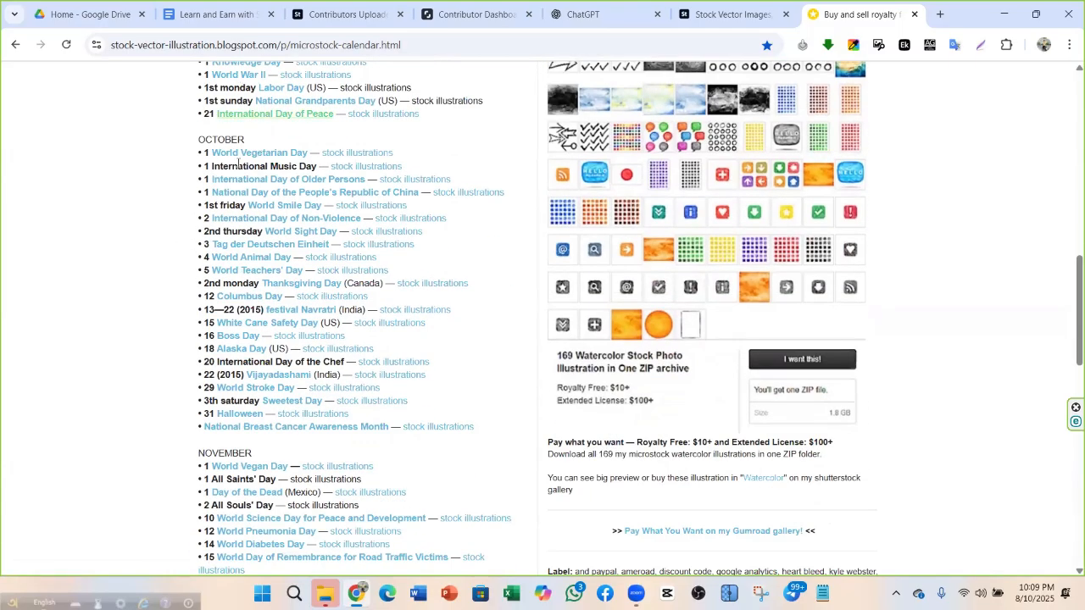
scroll(238, 164, down, 2)
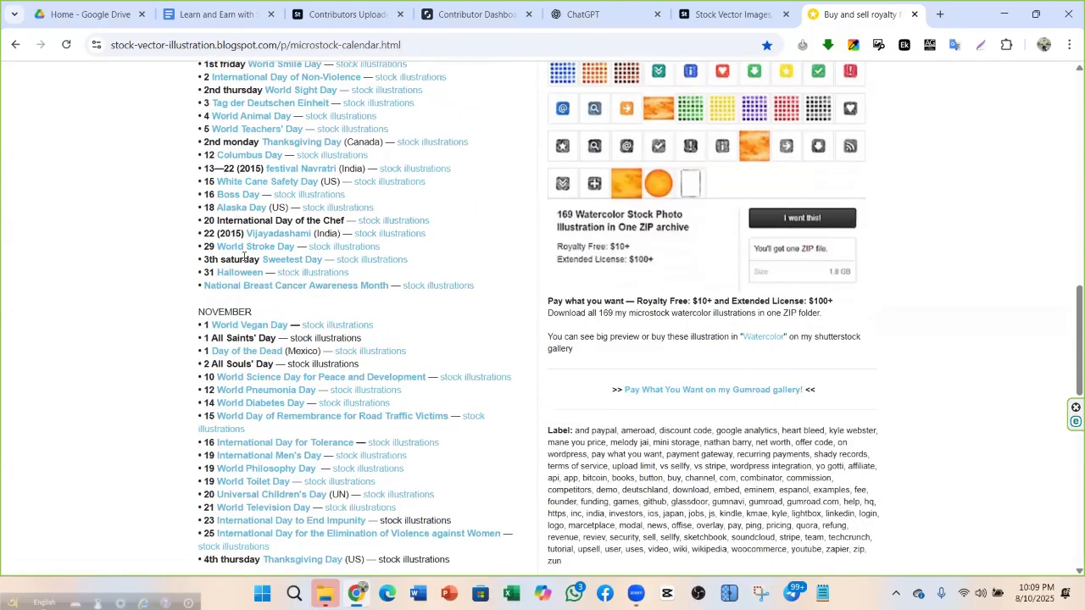
scroll(220, 242, up, 5)
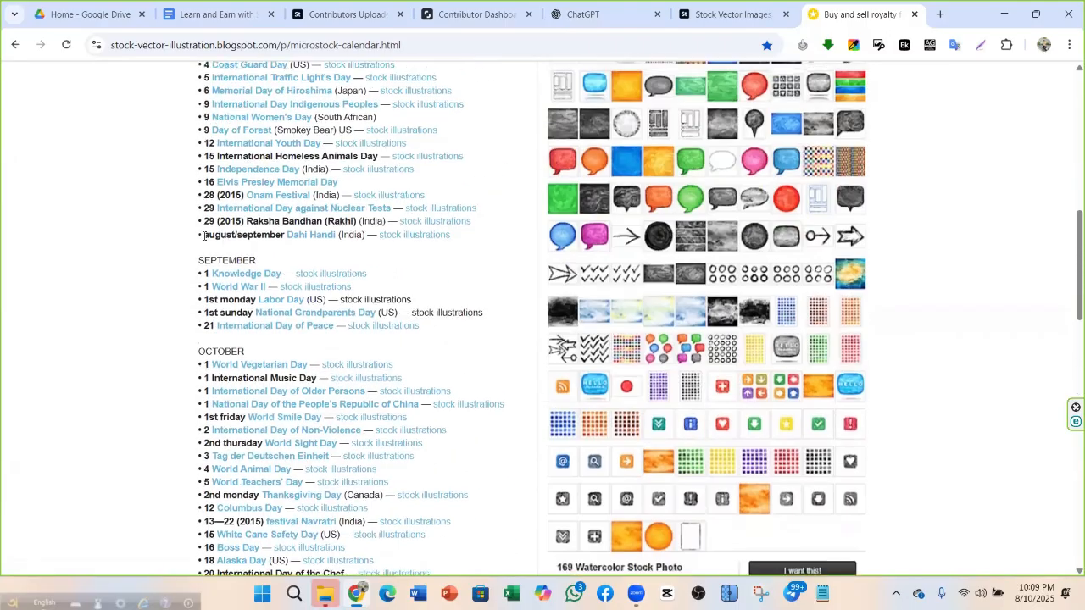
scroll(208, 233, down, 4)
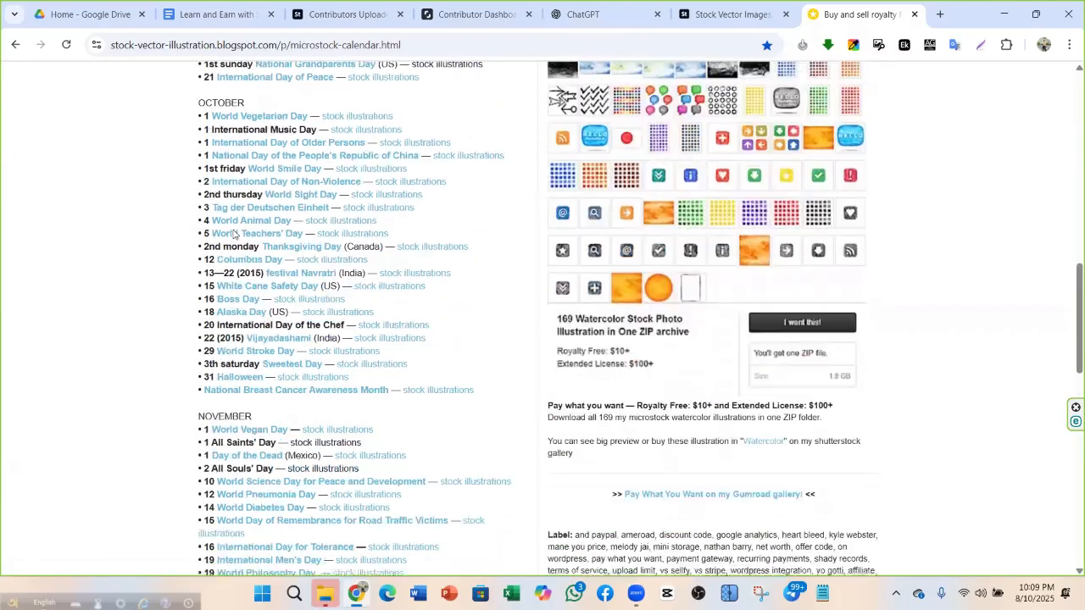
scroll(252, 216, up, 5)
scroll(254, 216, down, 9)
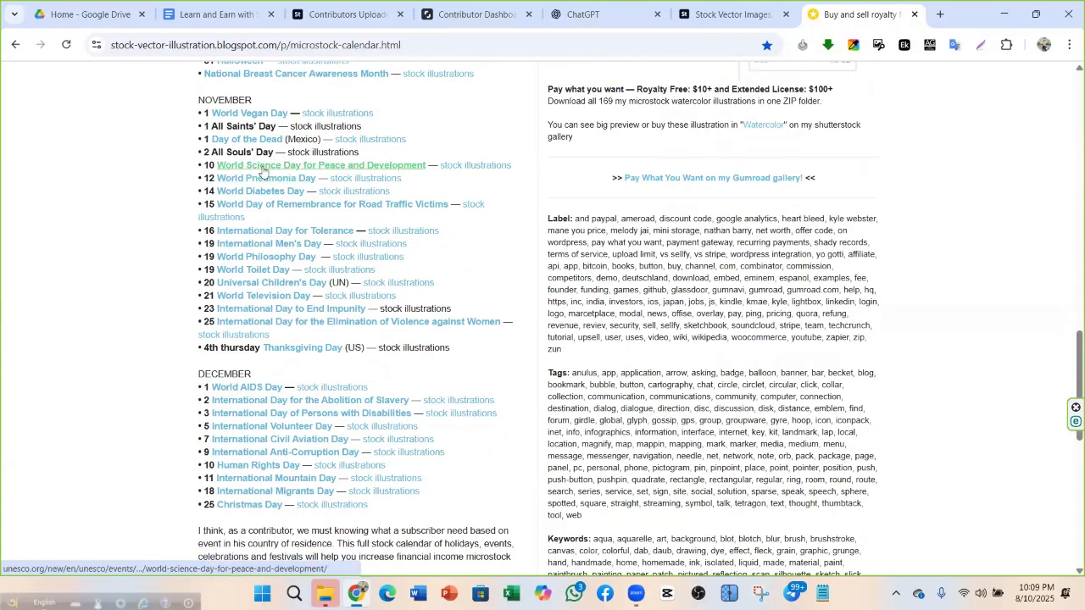
scroll(298, 288, down, 2)
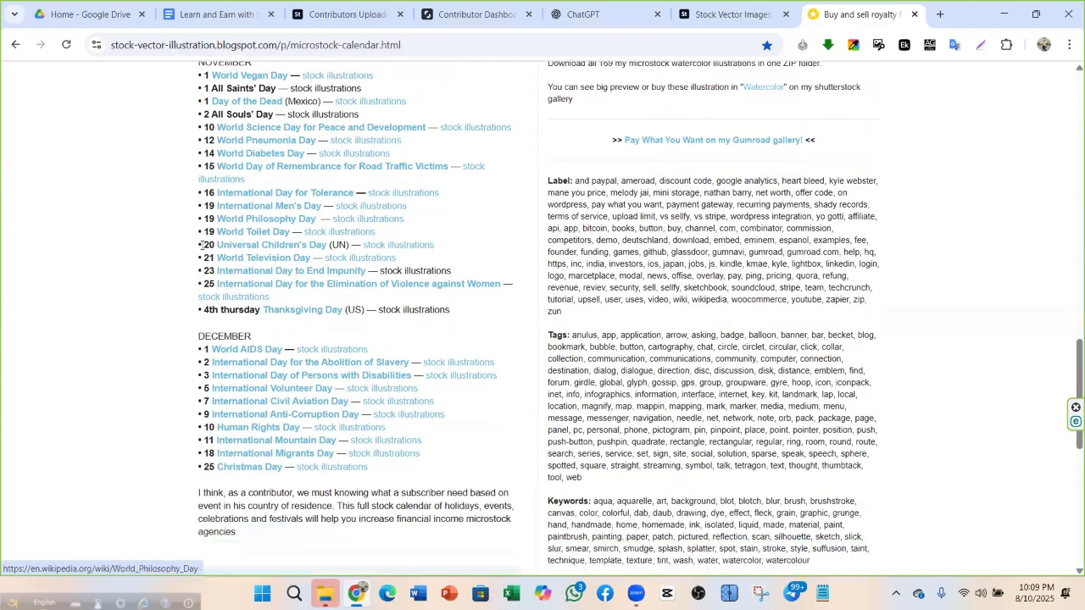
scroll(246, 230, up, 2)
scroll(246, 230, up, 2)
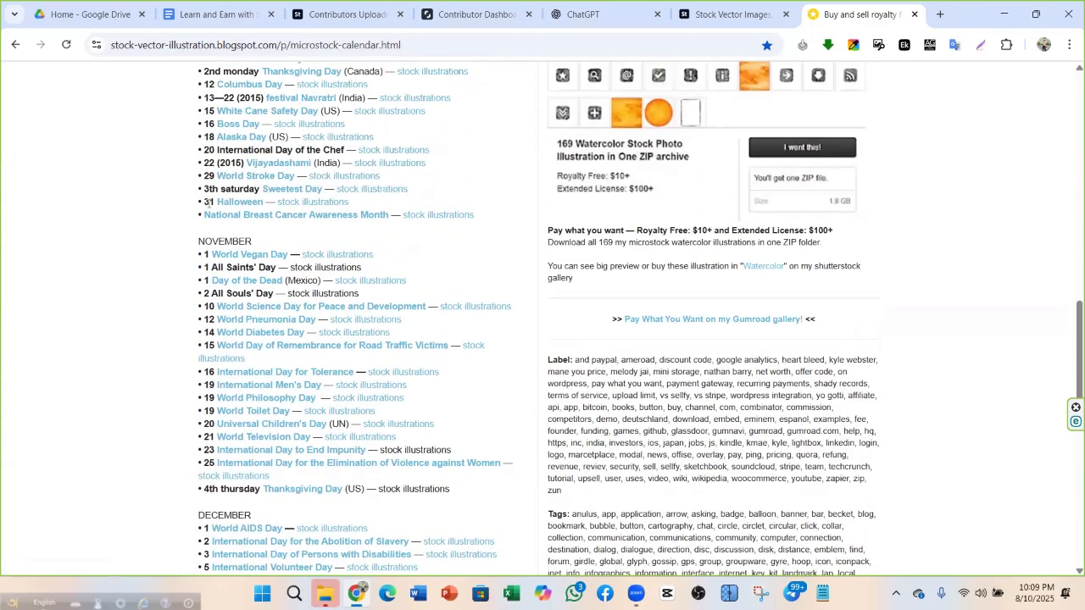
scroll(248, 242, down, 2)
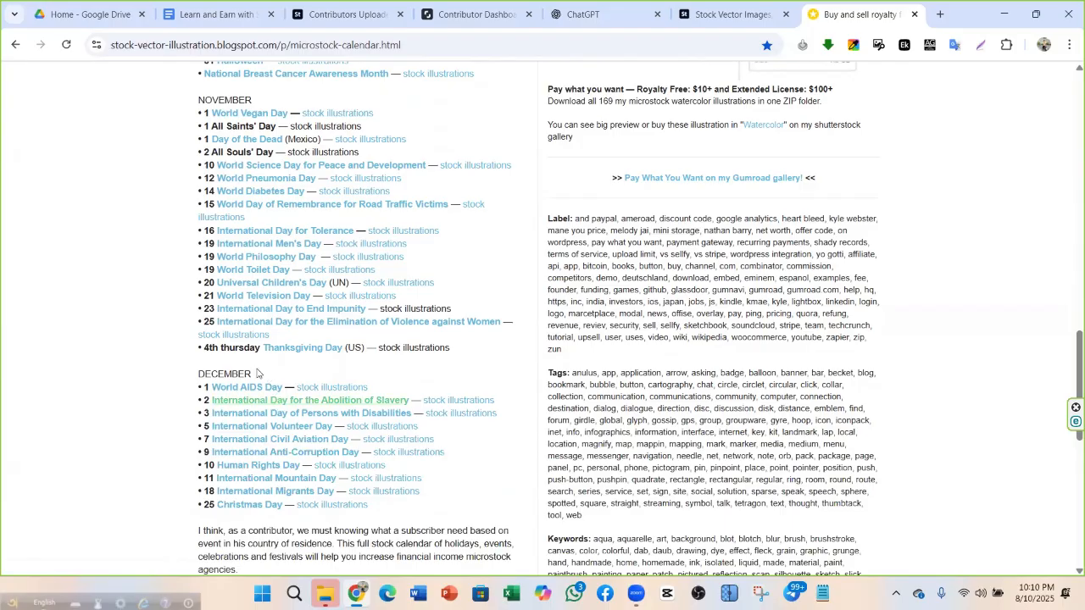
scroll(243, 295, down, 1)
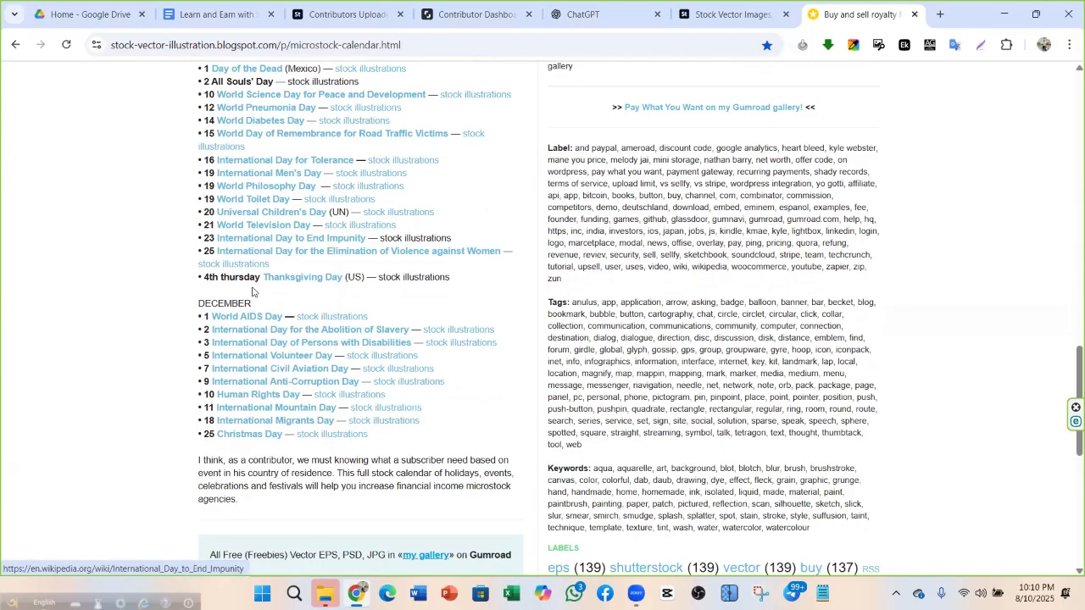
scroll(248, 292, up, 3)
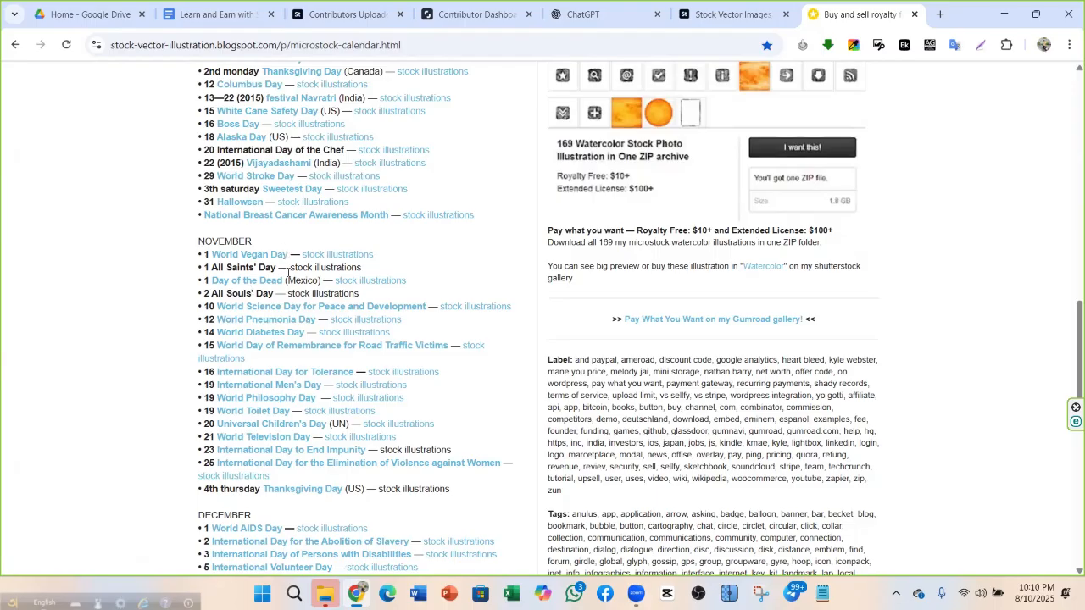
scroll(245, 314, up, 2)
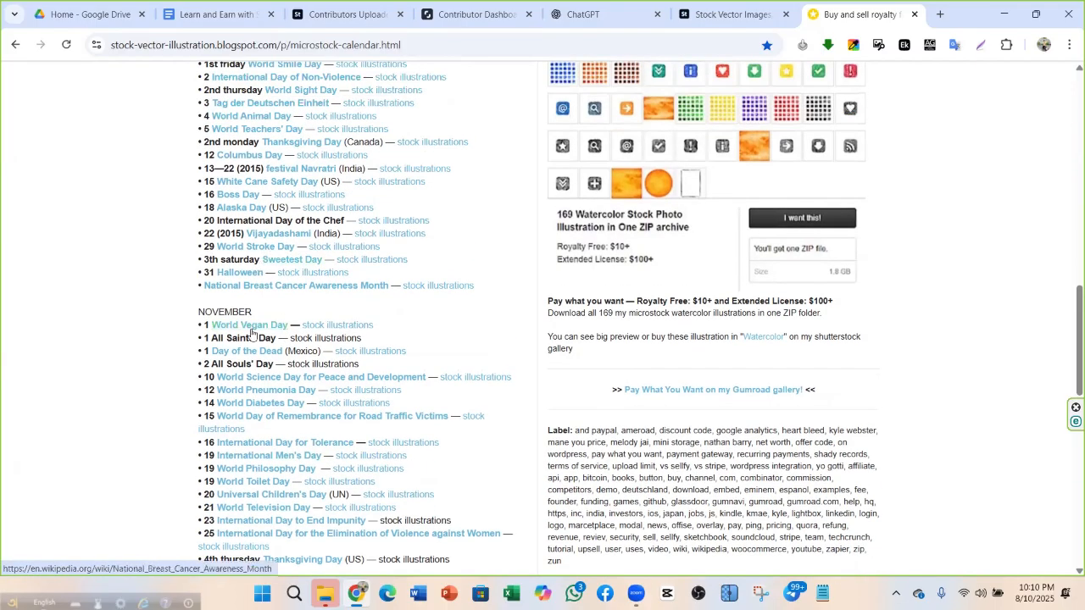
scroll(241, 303, down, 2)
In a new tab, search 'microstock calendar' and open the MicroStockTools Calendar result
click(939, 14)
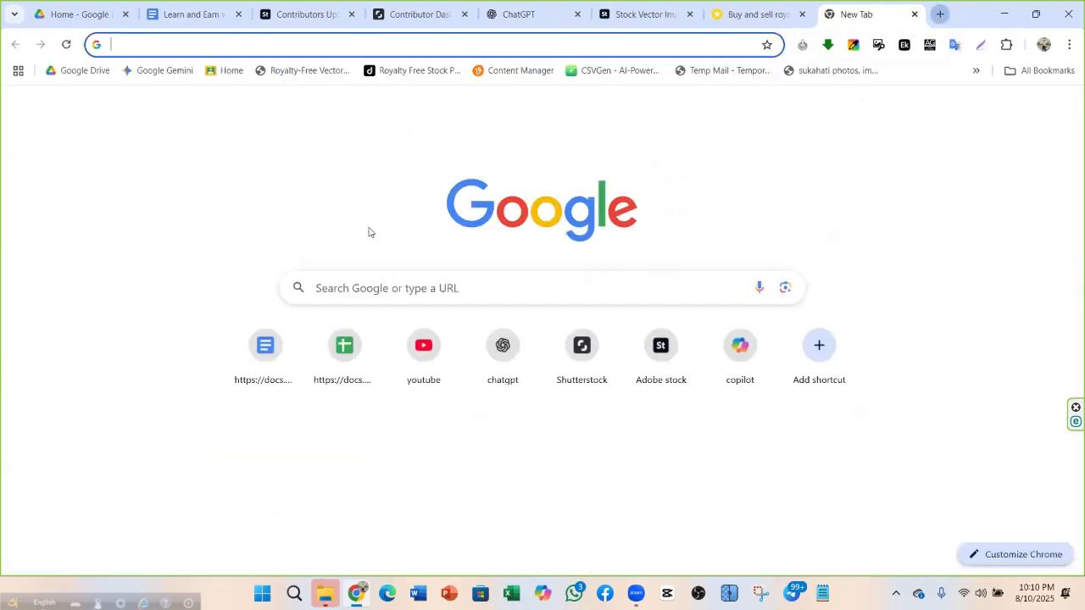
click(726, 42)
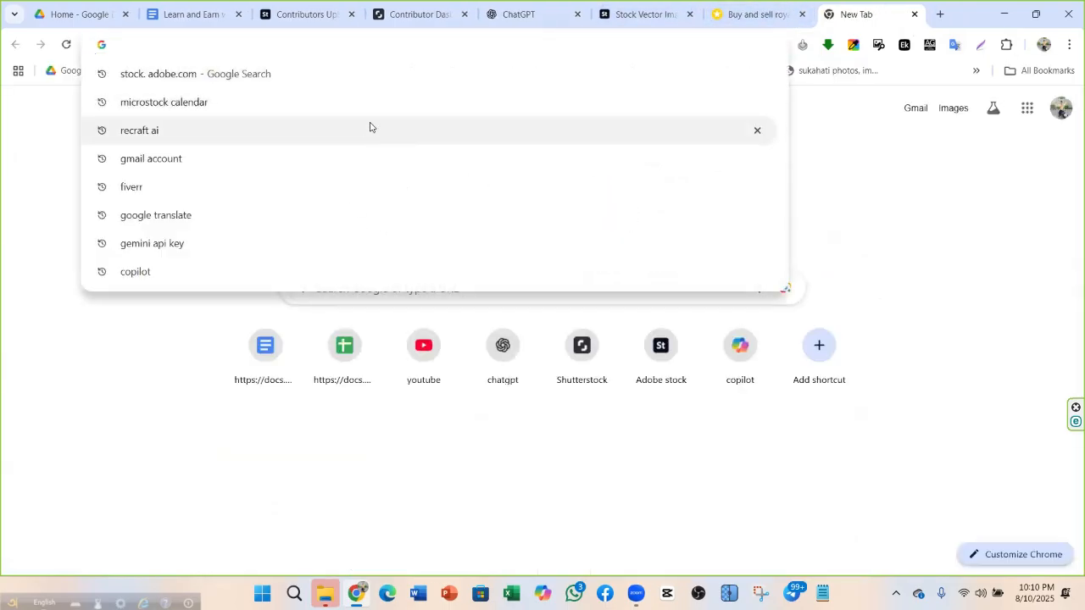
click(360, 109)
scroll(316, 300, down, 1)
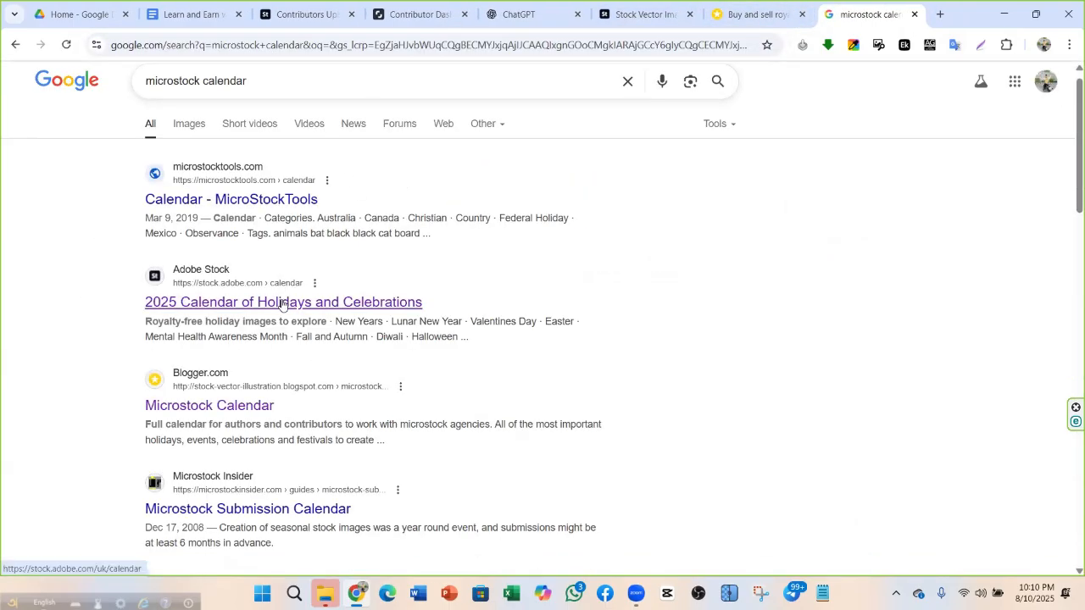
scroll(276, 157, up, 1)
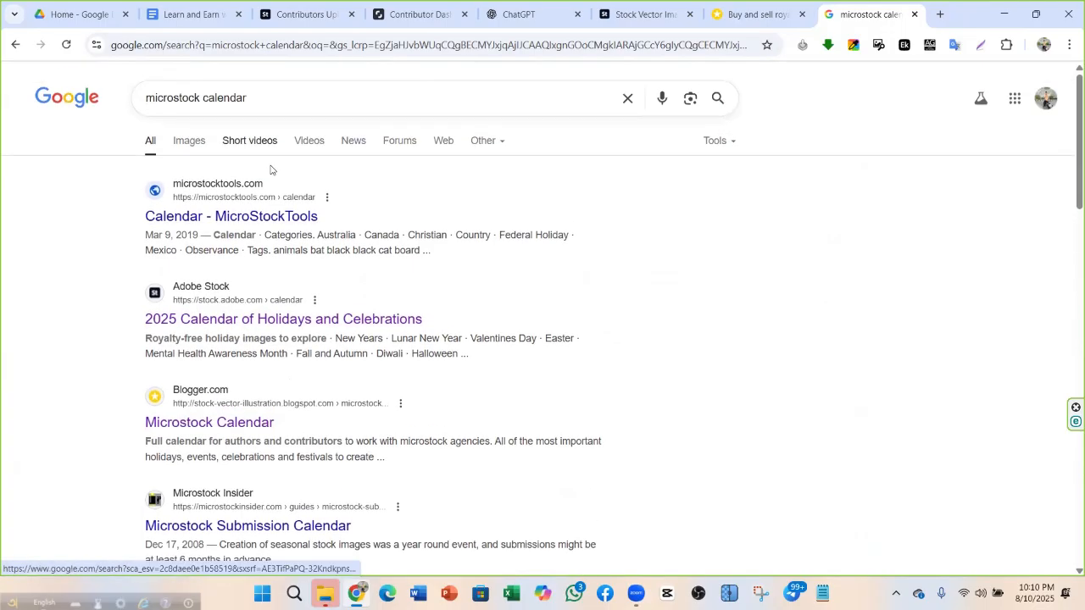
click(267, 218)
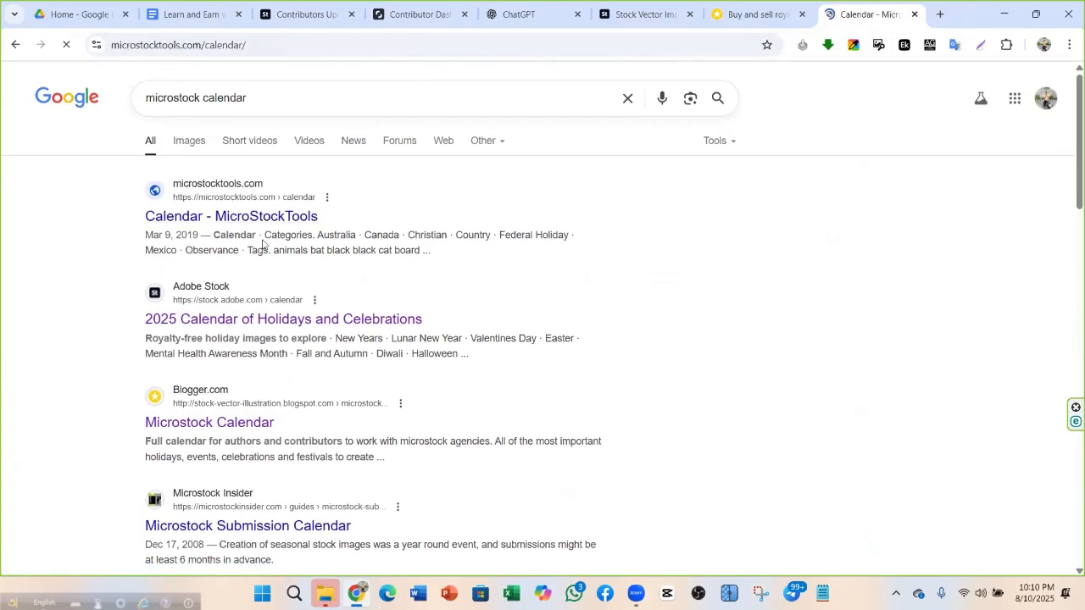
Compare the September 2025–July 2026 agenda with the blog calendar, then expand Christmas Eve
scroll(439, 264, down, 6)
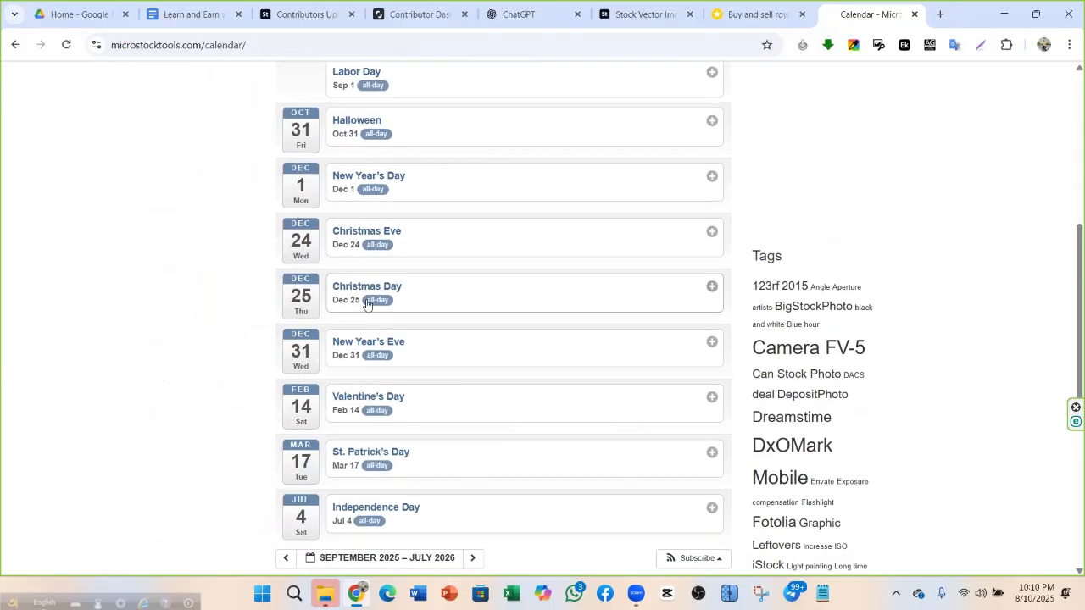
scroll(390, 280, up, 6)
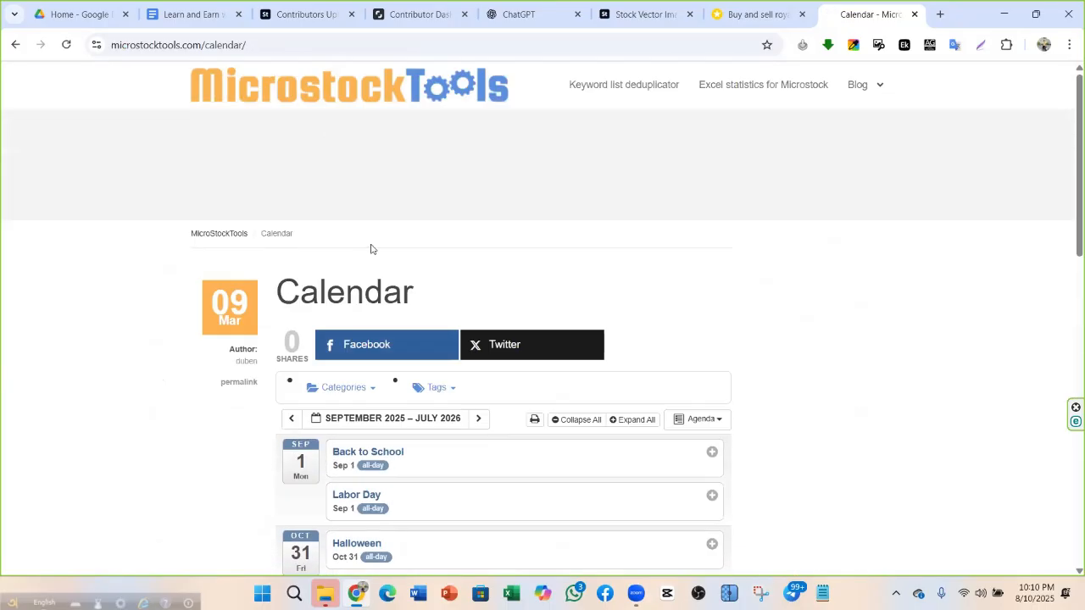
scroll(371, 248, down, 3)
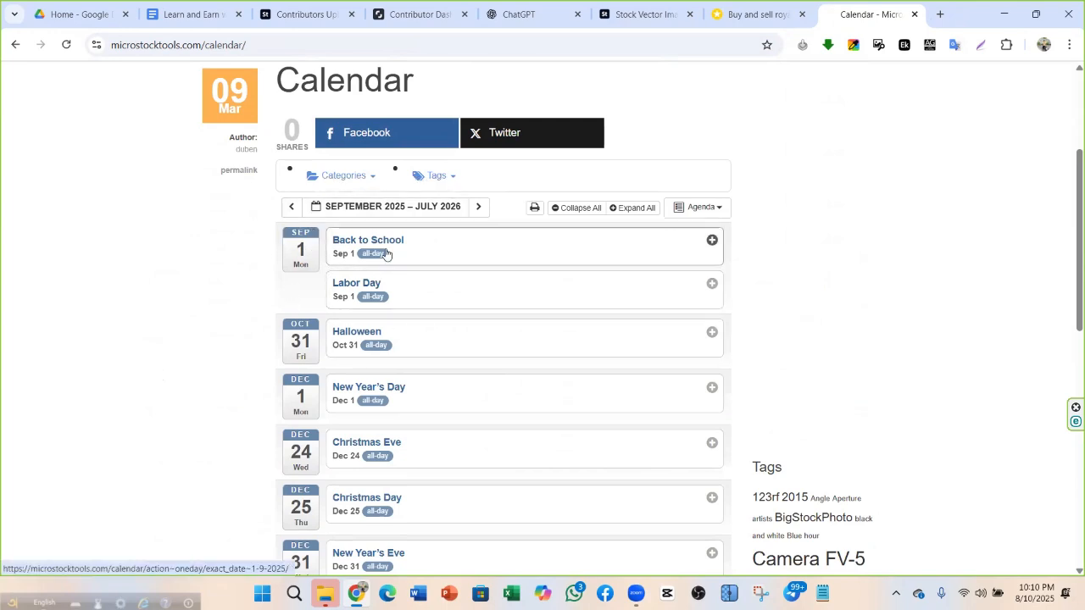
scroll(315, 244, down, 2)
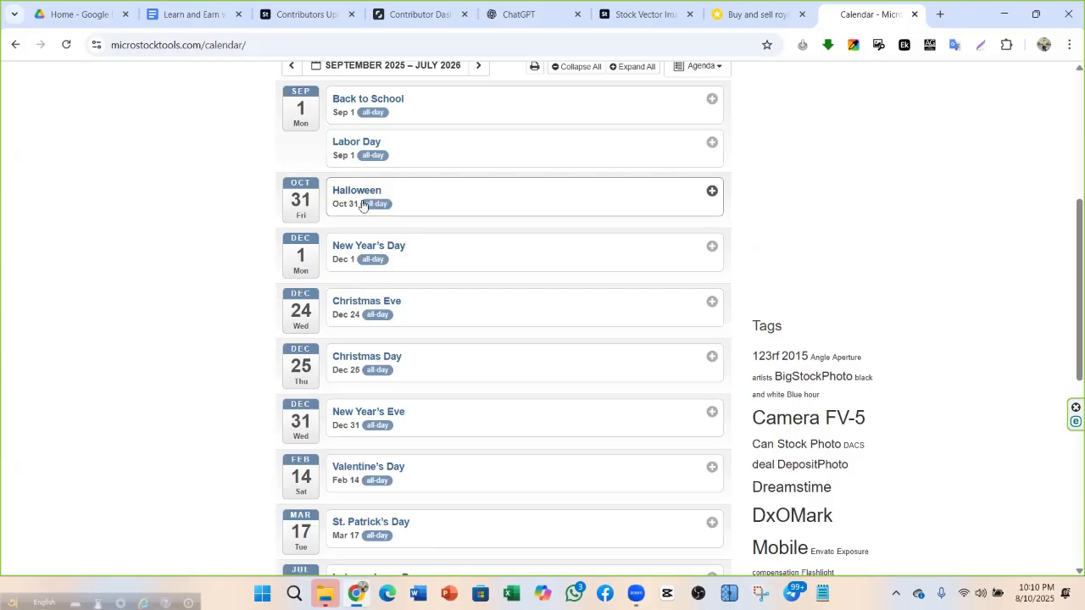
scroll(380, 200, down, 1)
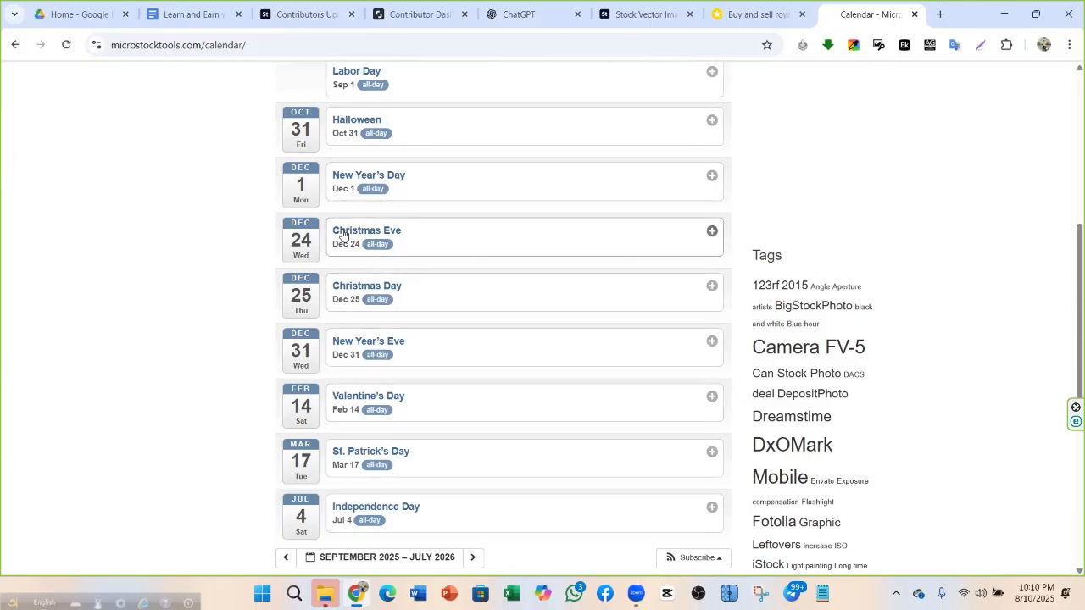
scroll(501, 433, down, 1)
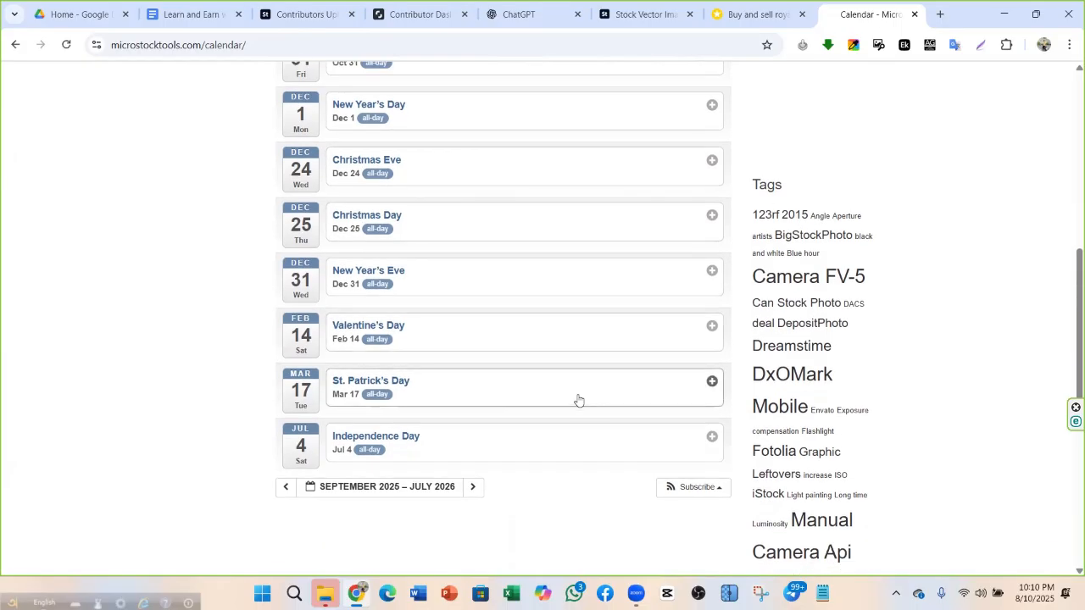
click(754, 13)
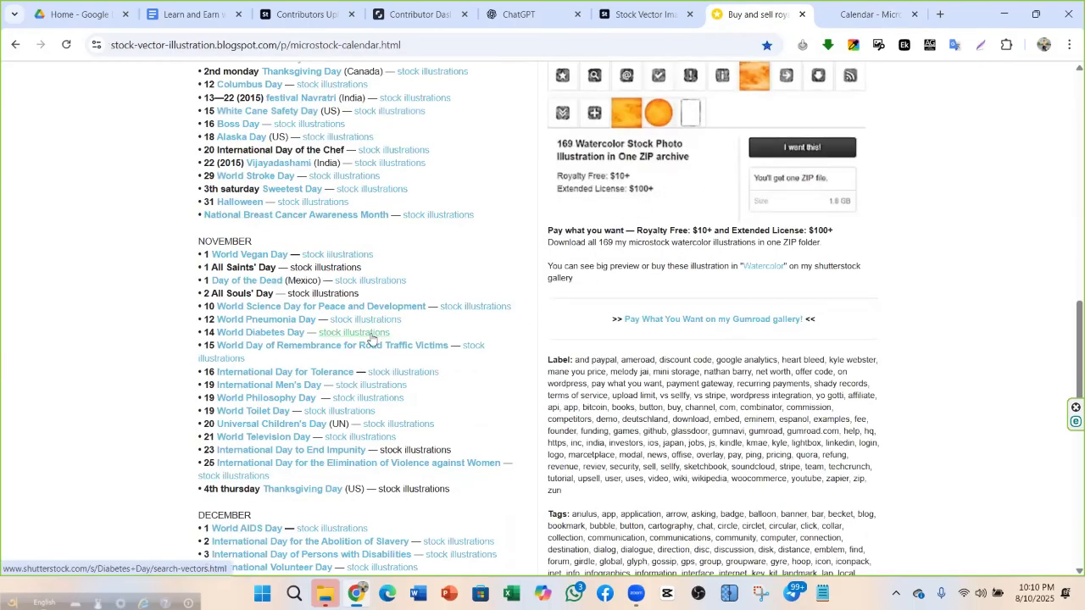
scroll(245, 280, down, 1)
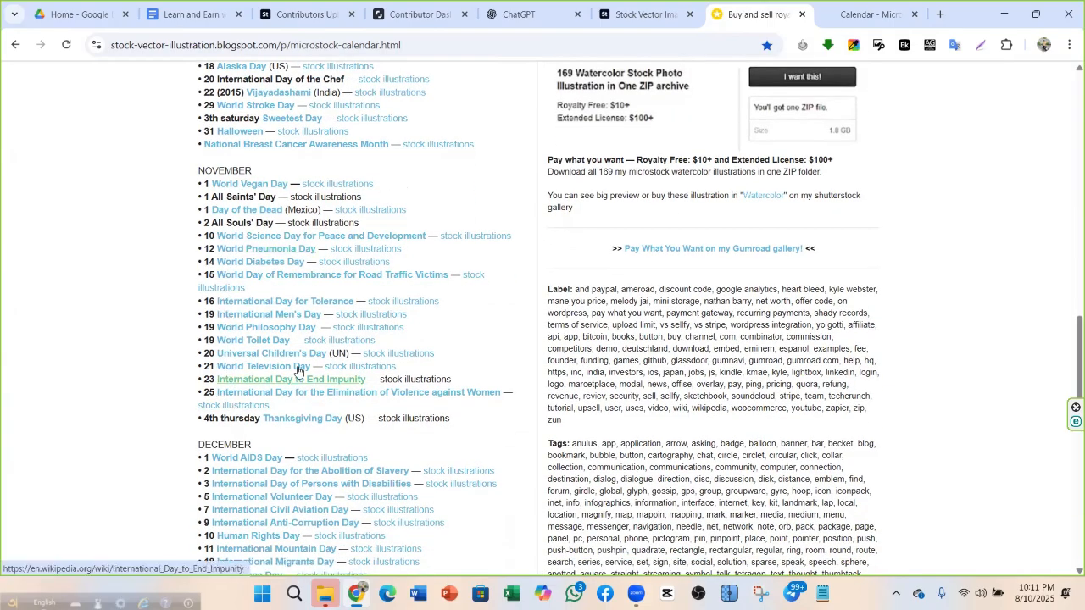
scroll(295, 370, down, 1)
scroll(542, 211, up, 1)
click(869, 13)
scroll(392, 218, up, 2)
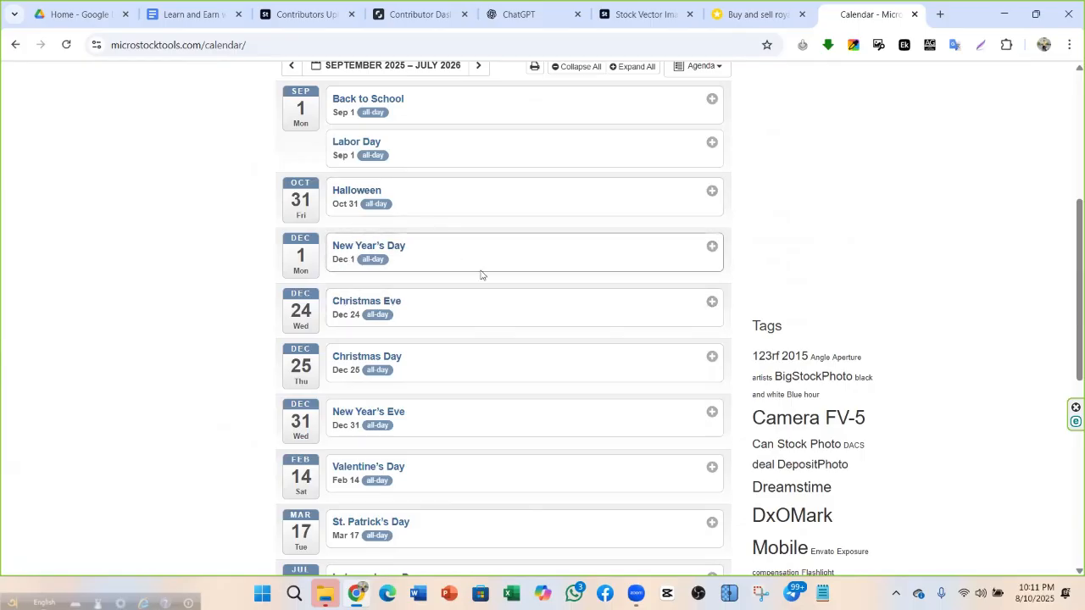
click(375, 320)
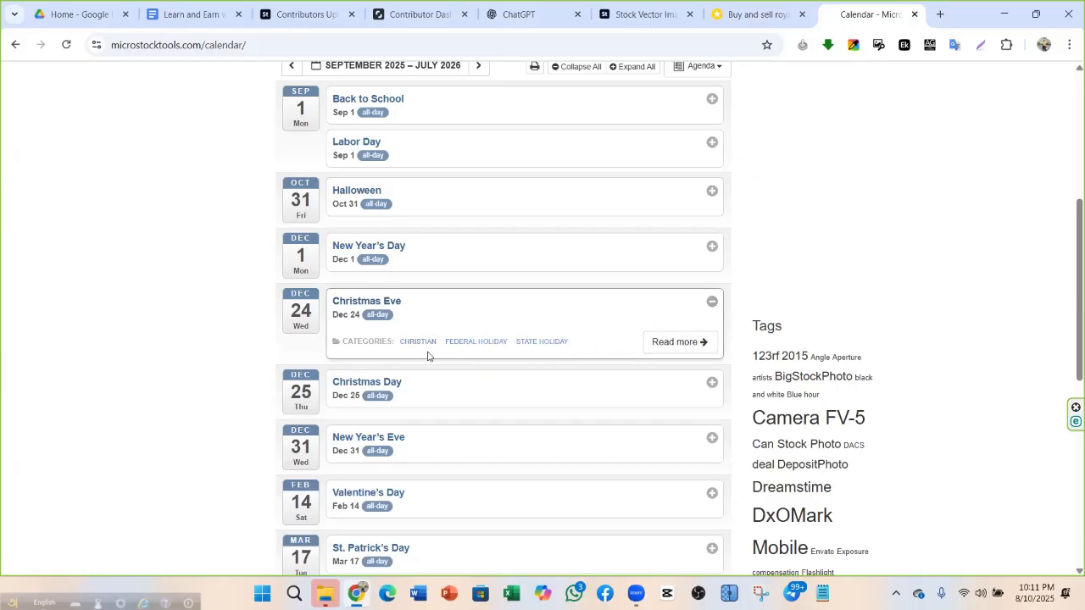
Open the Christmas Eve event page and copy the word 'Christmas' from its heading
click(678, 342)
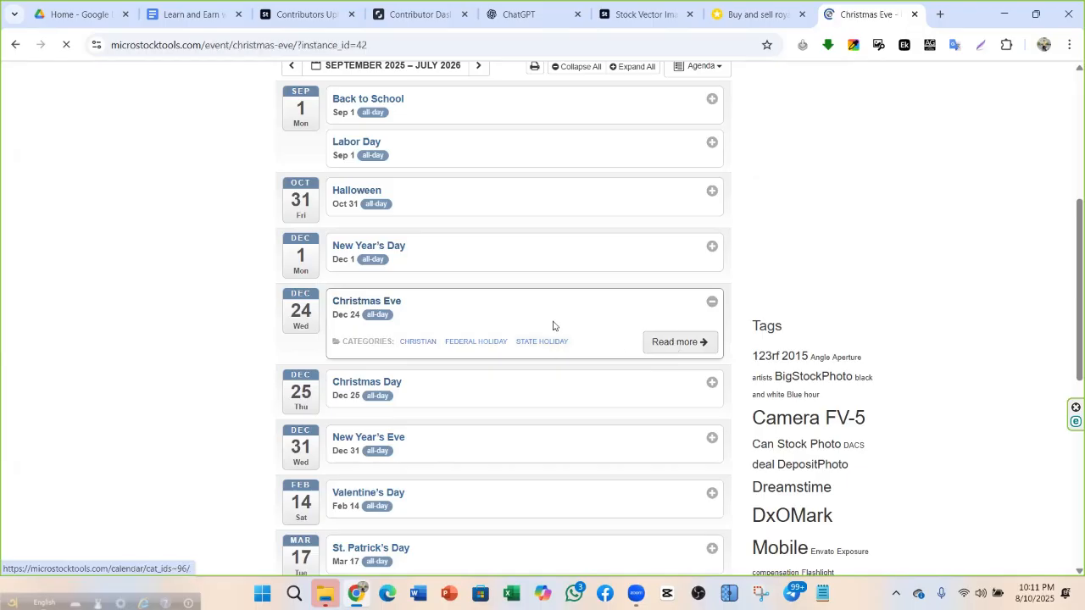
scroll(237, 273, down, 9)
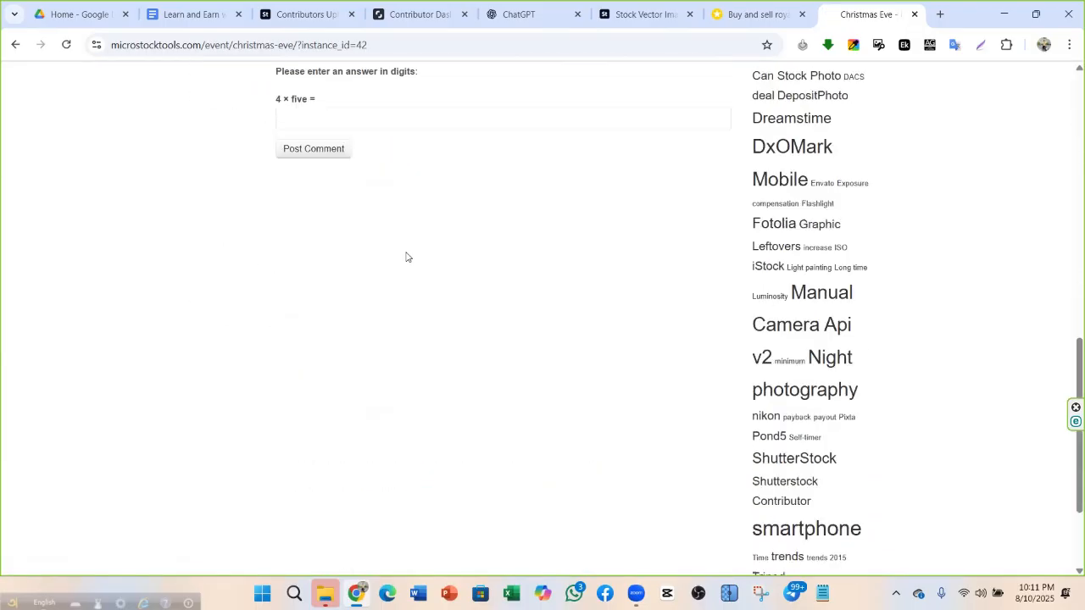
scroll(407, 256, up, 10)
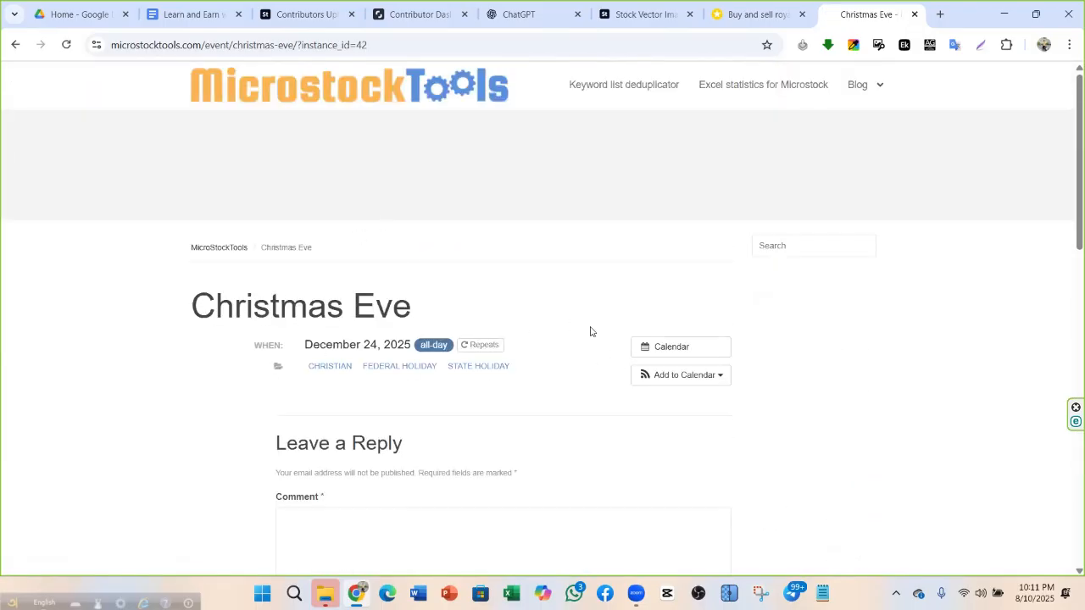
drag(342, 307, 197, 320)
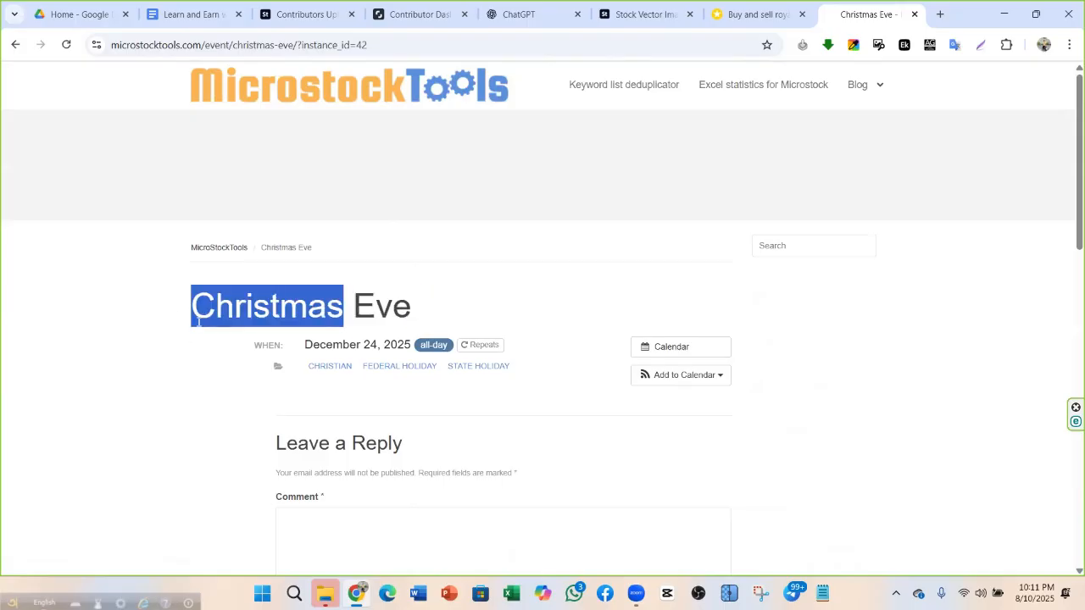
right_click(236, 319)
click(284, 335)
Switch among the microstock calendar, Christmas Eve event and Adobe Stock tabs
click(788, 12)
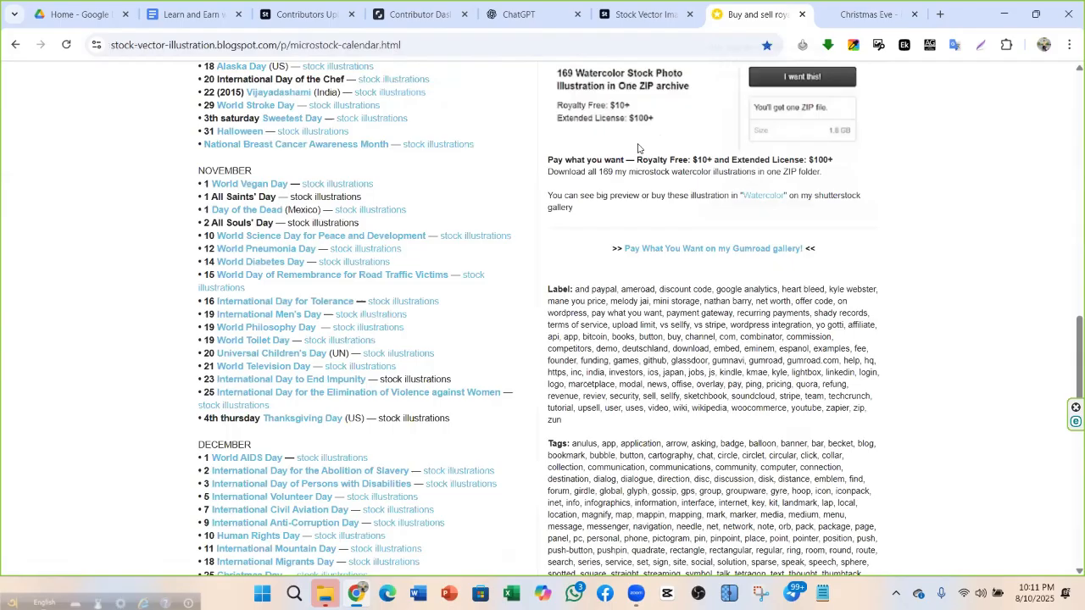
click(874, 6)
click(794, 16)
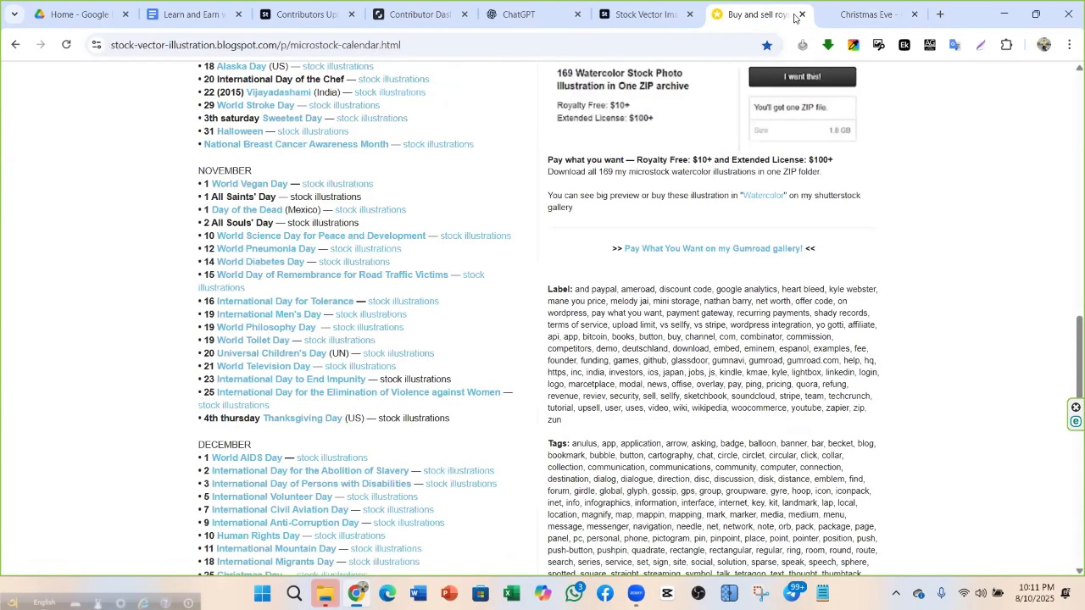
click(874, 13)
click(644, 14)
Move between the microstock calendar and Adobe Stock tabs, ending on ChatGPT's new chat
click(518, 13)
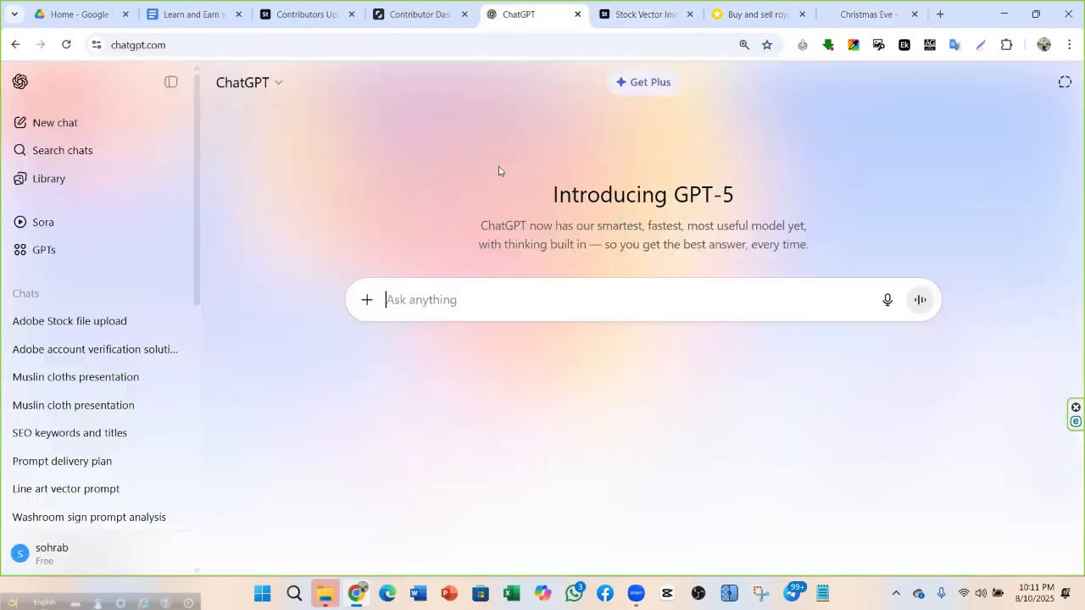
click(752, 14)
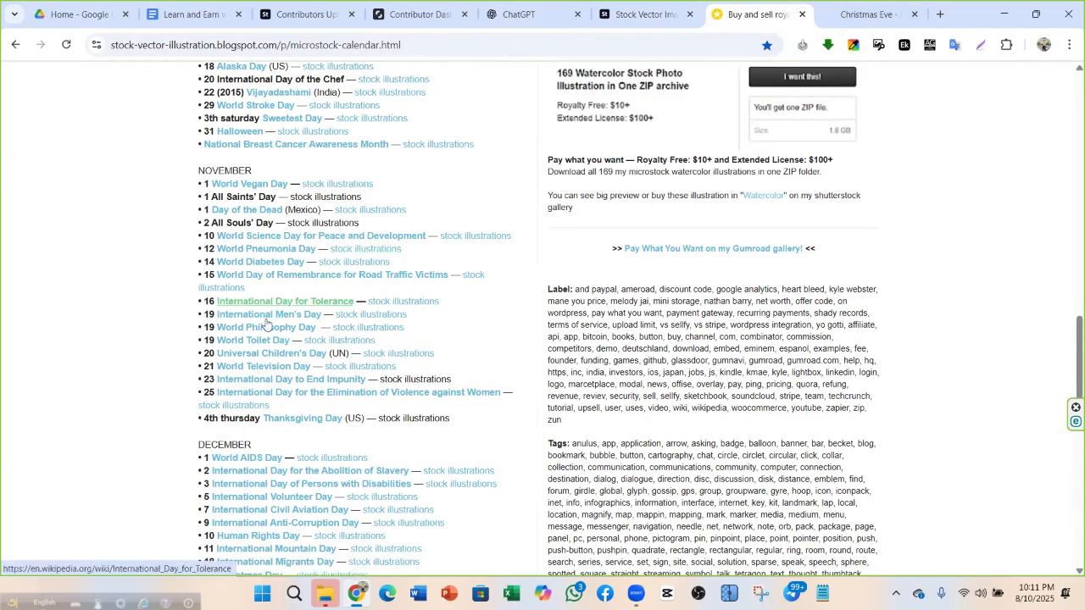
click(678, 17)
click(753, 14)
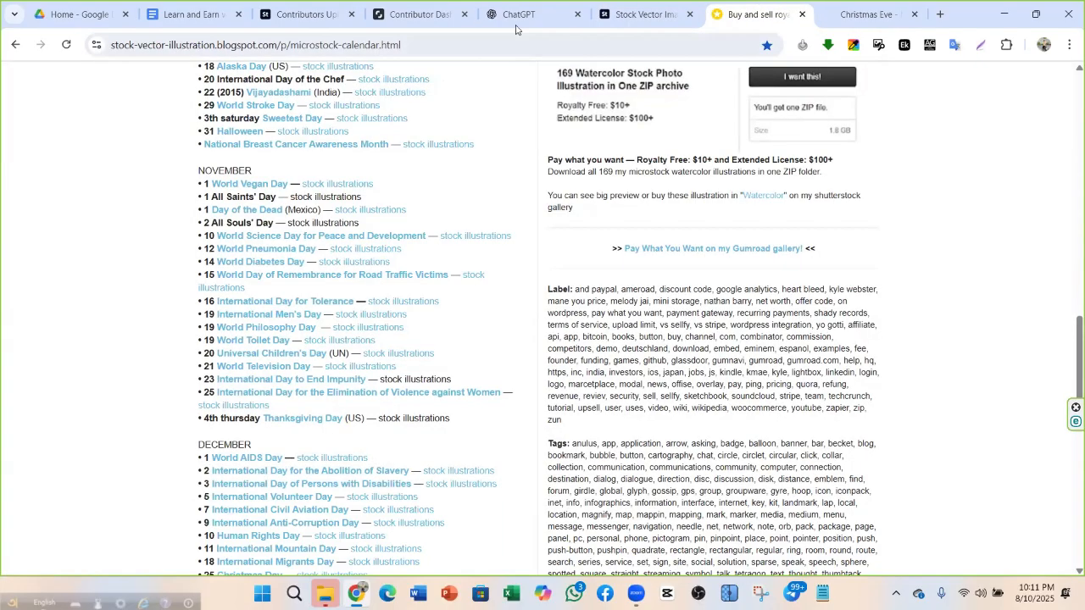
click(645, 9)
click(519, 22)
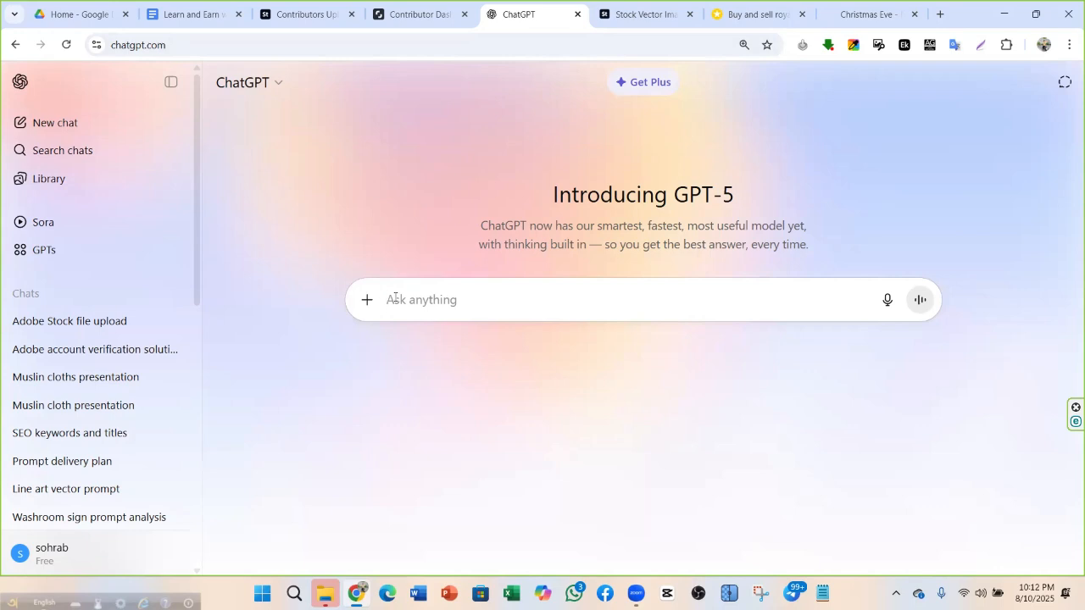
Type 'business' in ChatGPT's message box and put the cursor before it
text(bu)
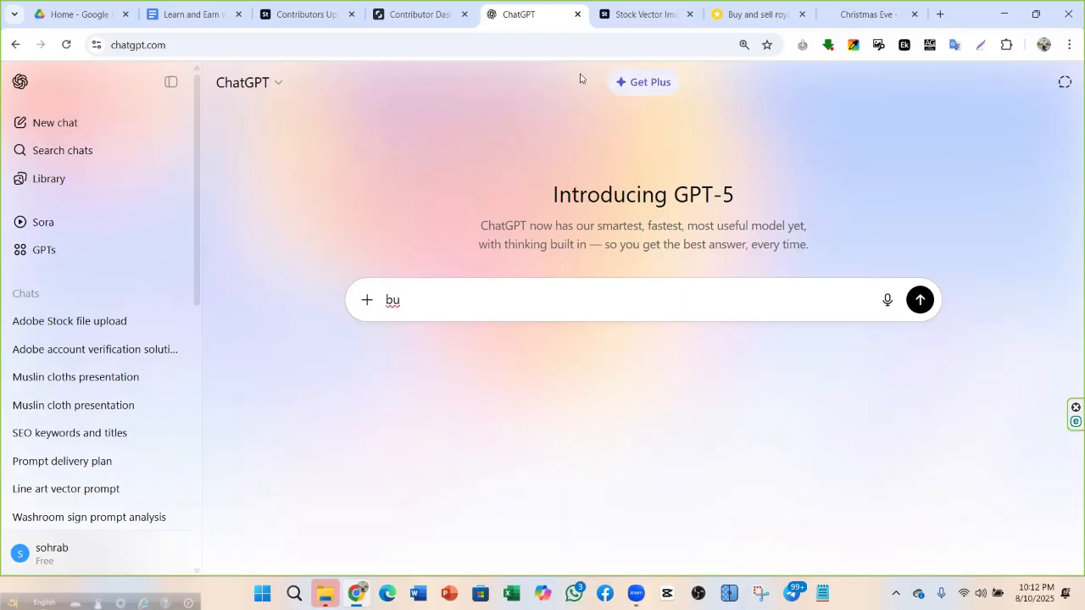
text(siness)
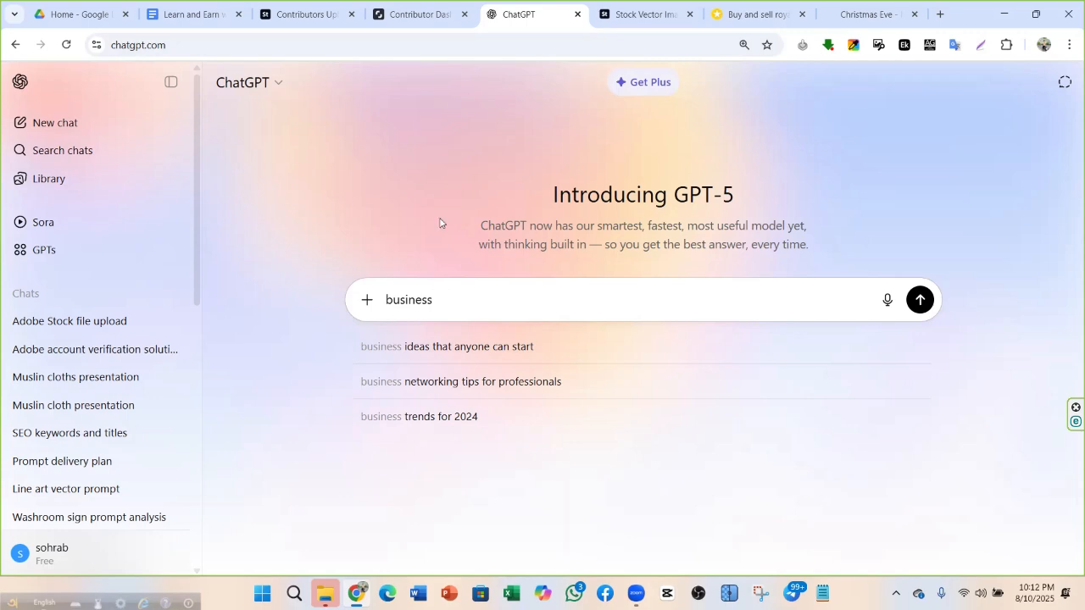
click(383, 299)
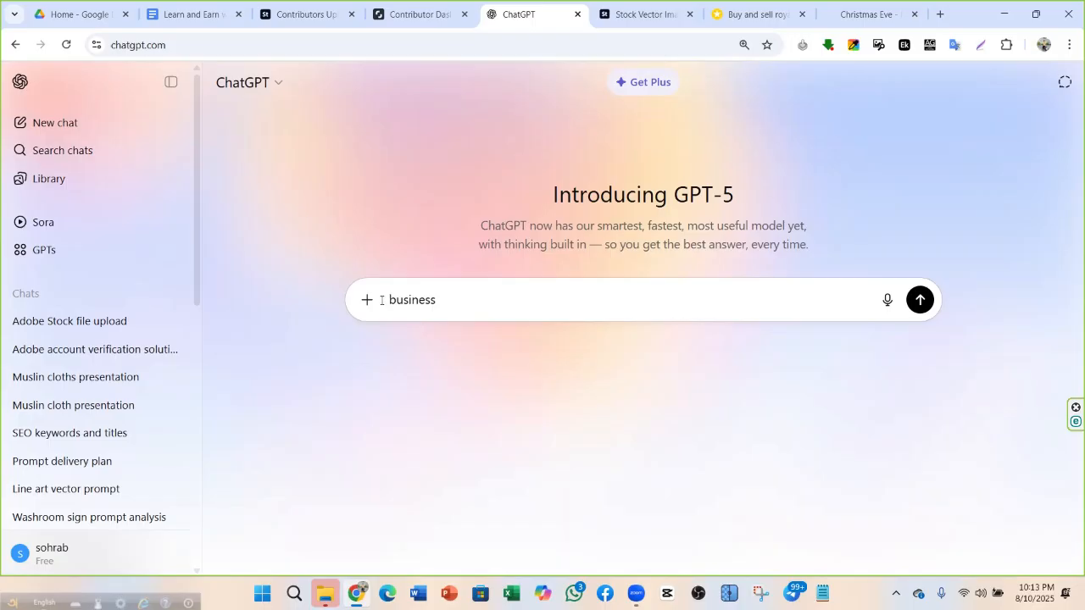
Begin the prompt 'adobe stock er jonno business topic er opor vector…', fixing typos
text(adp)
key(BackSpace)
key(BackSpace)
text(obe  )
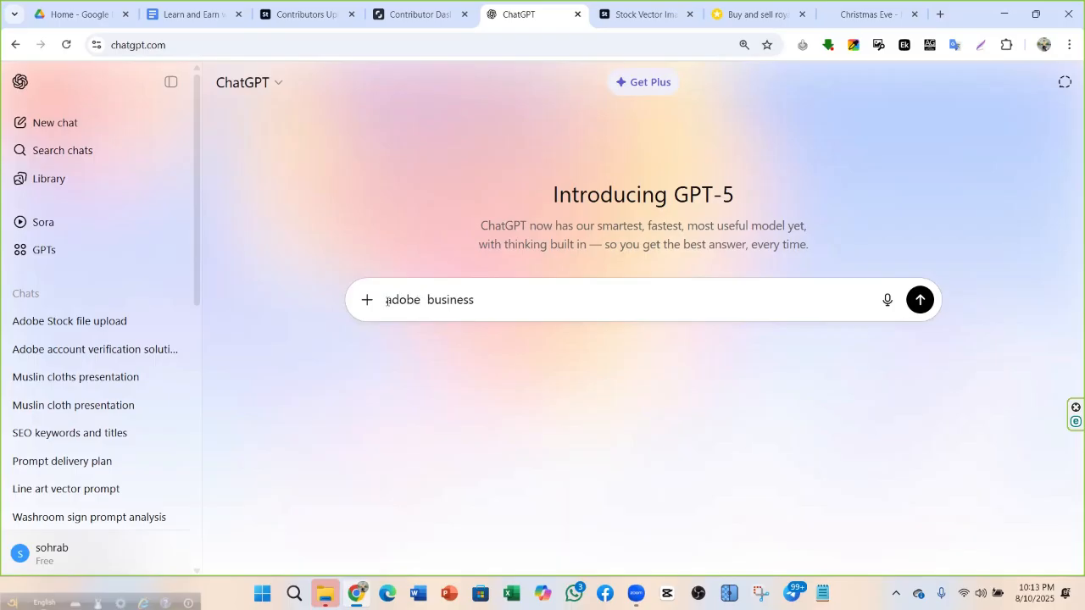
text(astock)
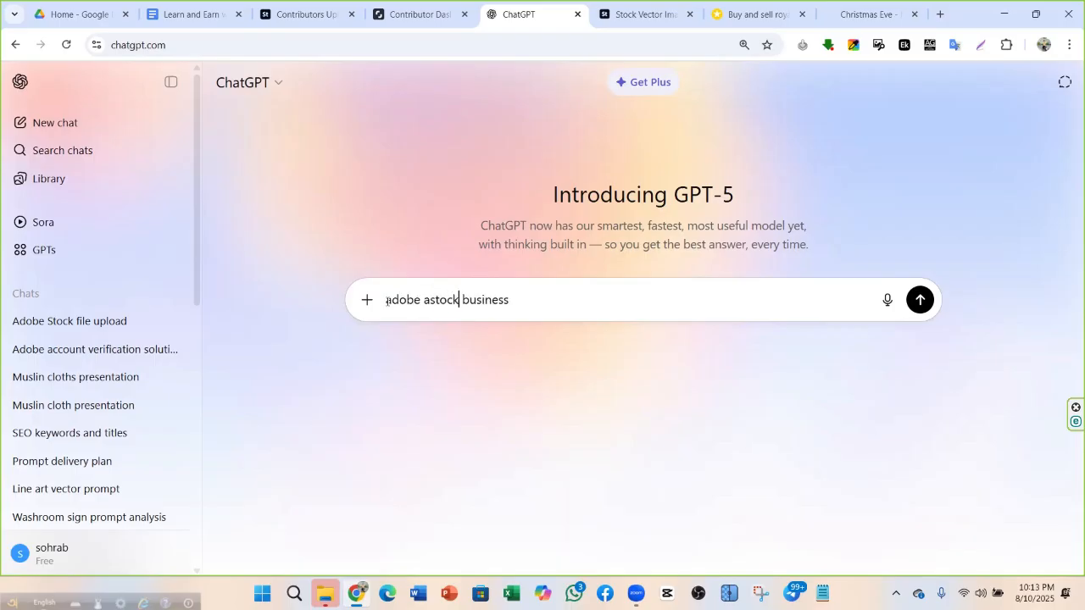
key(BackSpace)
key(BackSpace)
key(BackSpace)
key(BackSpace)
key(BackSpace)
key(BackSpace)
text(stock )
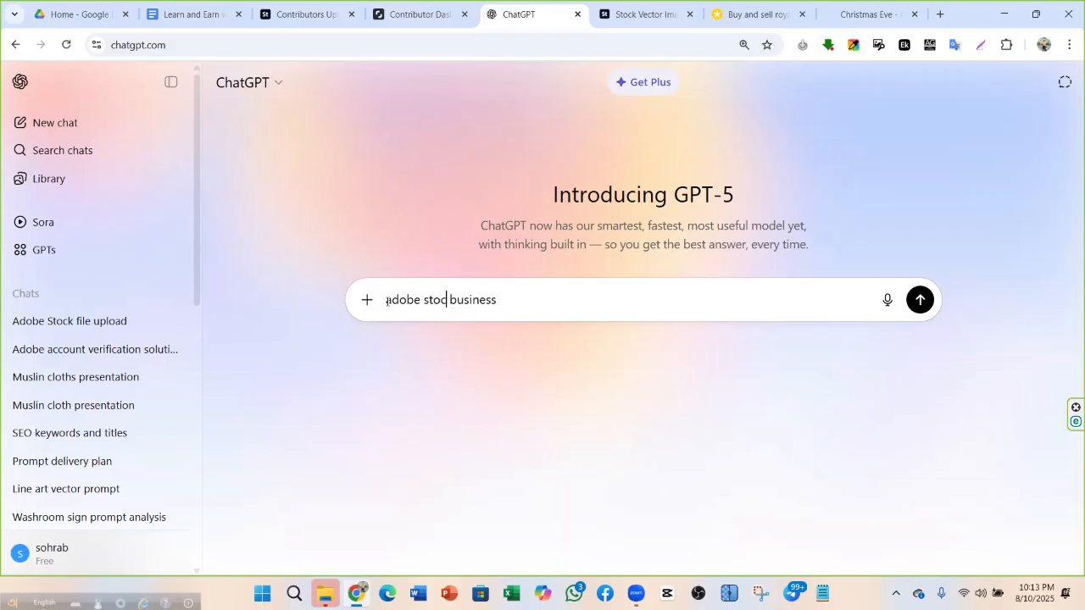
text(er jonno)
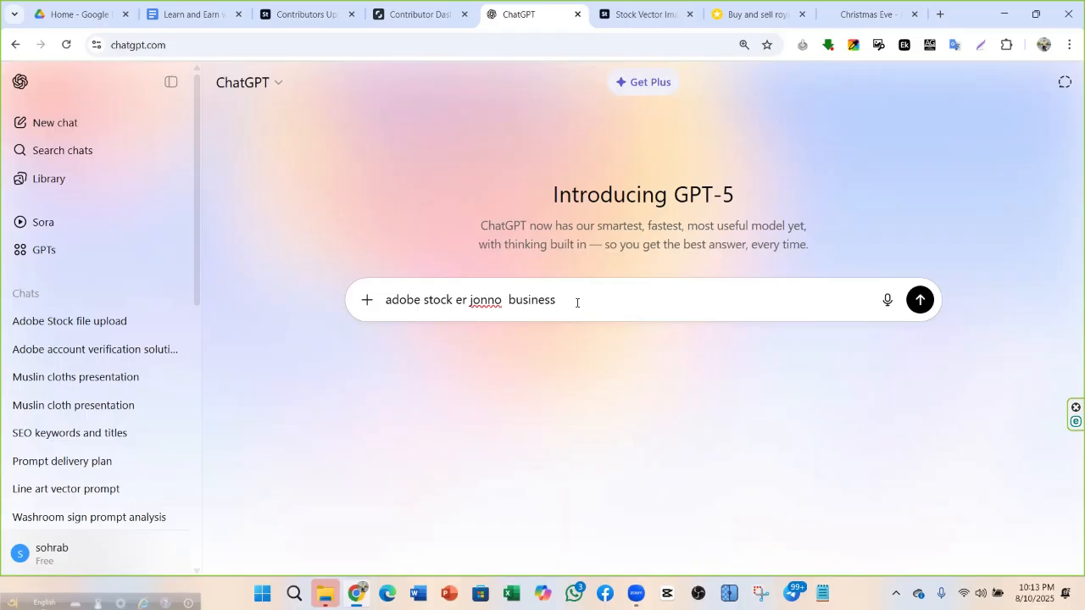
text(icon)
key(BackSpace)
key(BackSpace)
key(BackSpace)
key(BackSpace)
text(topic er opor vector bani)
key(BackSpace)
key(BackSpace)
key(BackSpace)
text(ana)
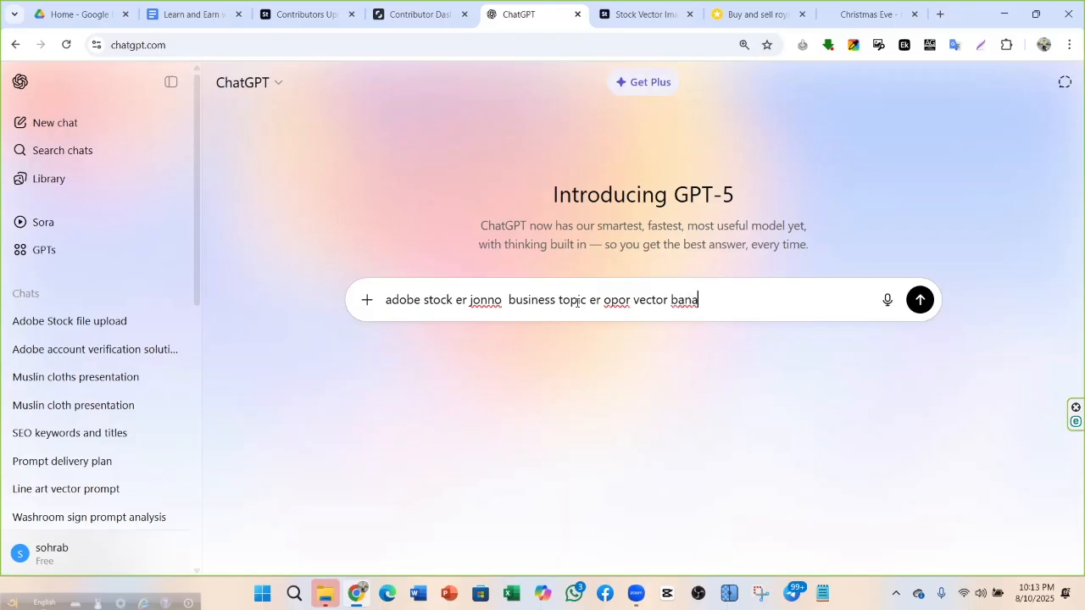
key(BackSpace)
key(BackSpace)
key(BackSpace)
key(BackSpace)
Ask which topics download most and how many vector categories exist, correcting 'catagri' to 'category'
text(make kortey chai )
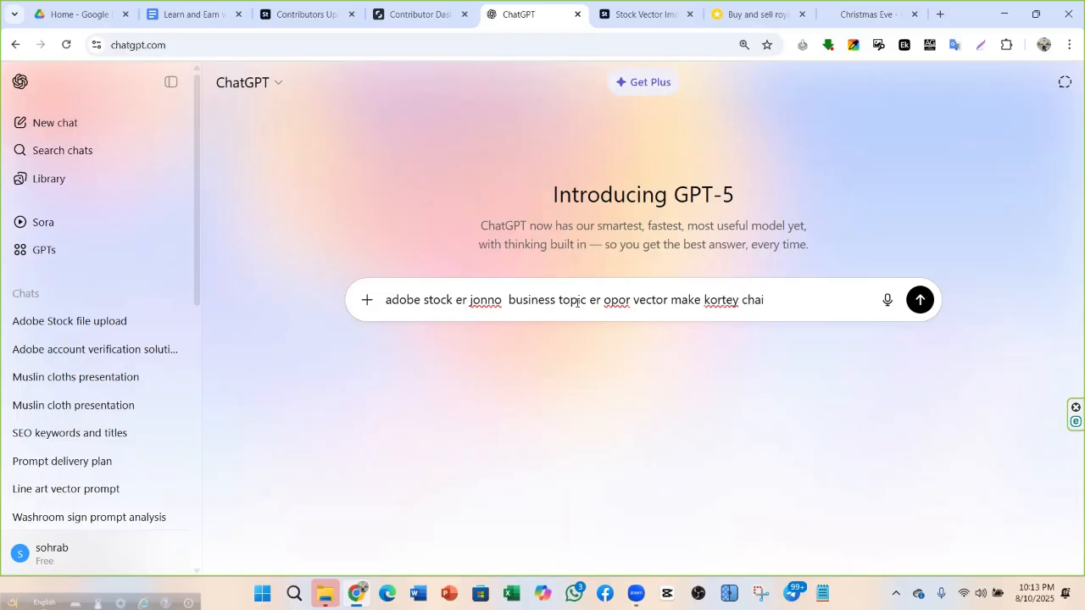
text(kon kon topic)
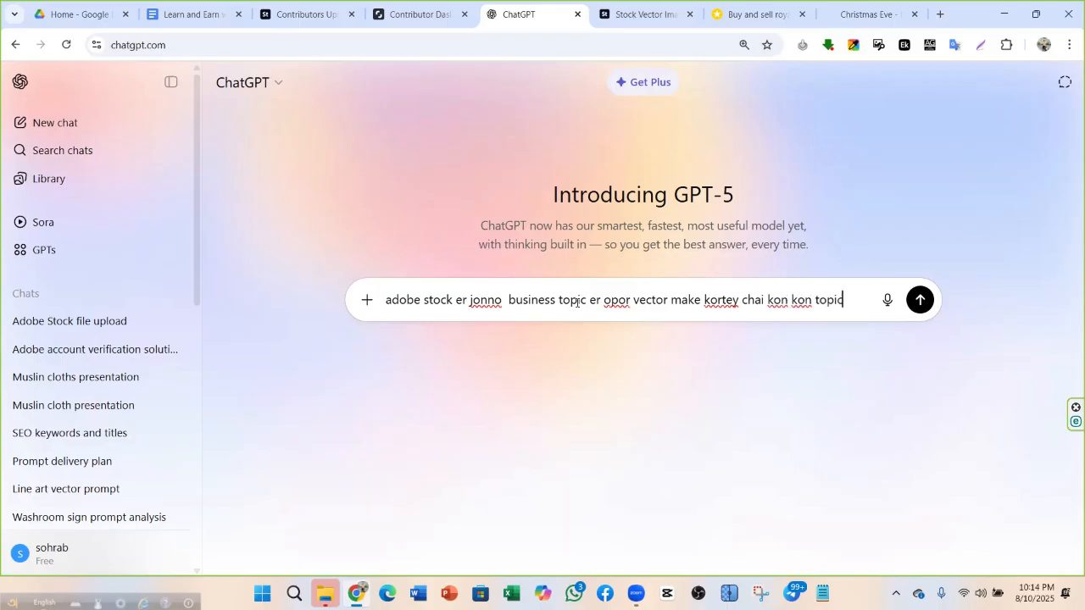
text( sob cg)
key(BackSpace)
text(h)
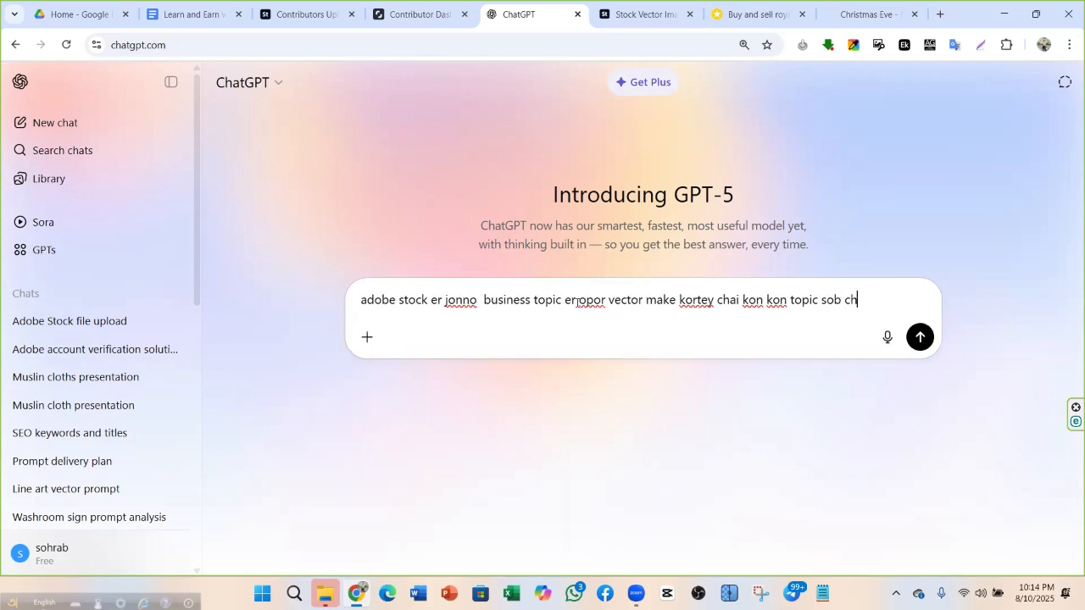
text(ai tey basi downlod)
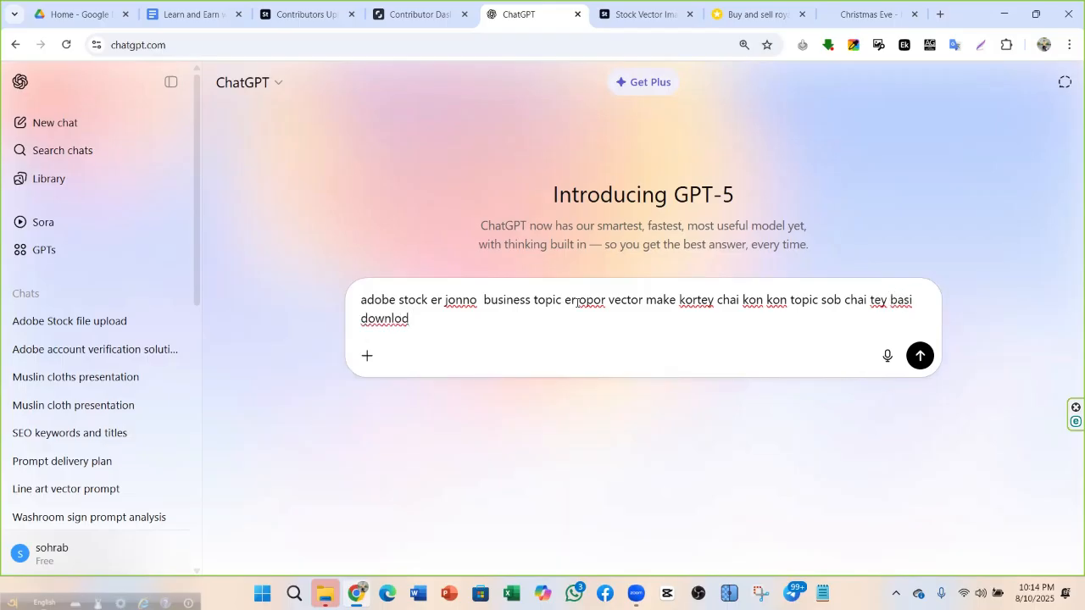
key(BackSpace)
key(BackSpace)
key(BackSpace)
text(nload hoy and koto )
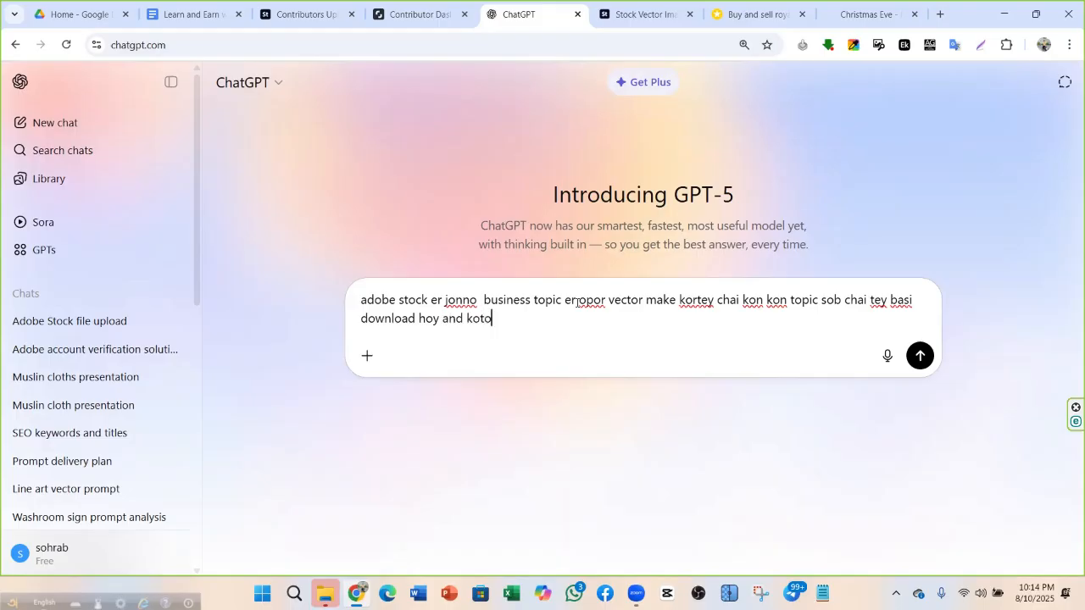
text(catagri)
right_click(500, 319)
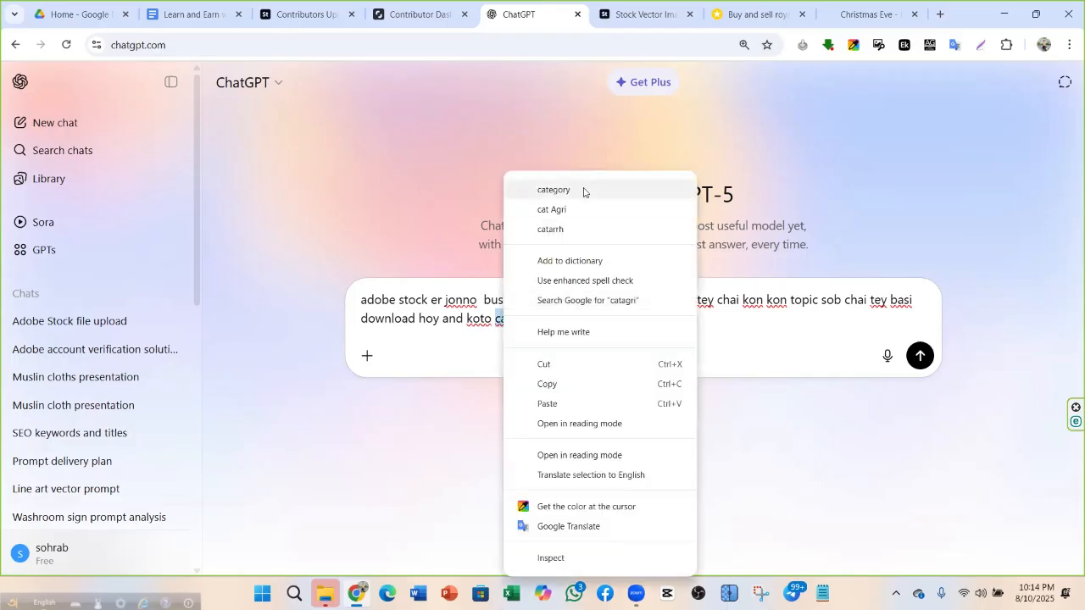
click(585, 190)
text(er v)
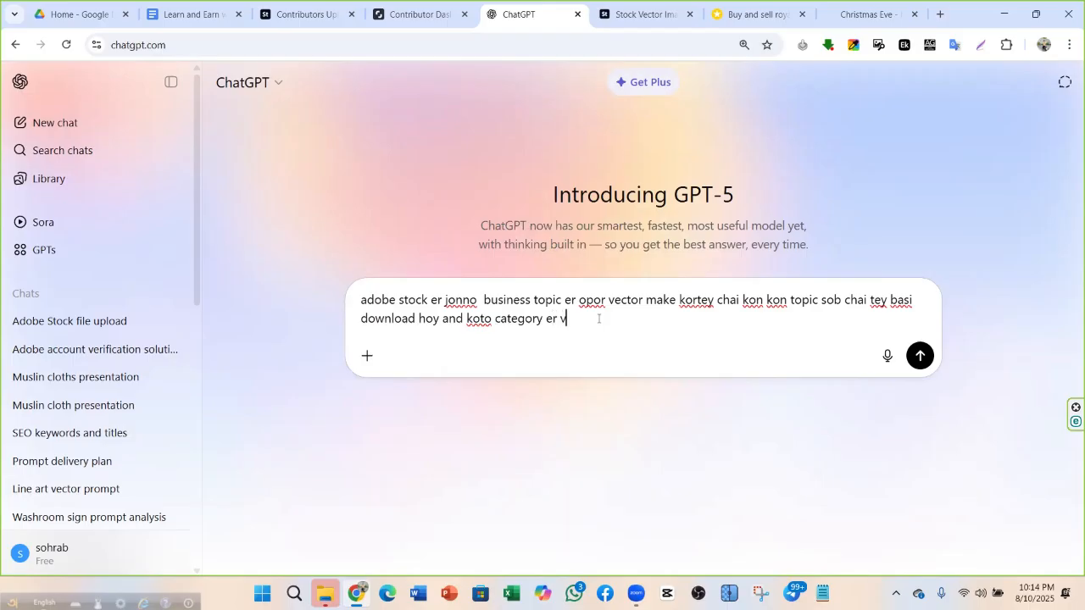
text(ector ascey)
Send the question and review the answer's topic list and category sales-share table
click(920, 355)
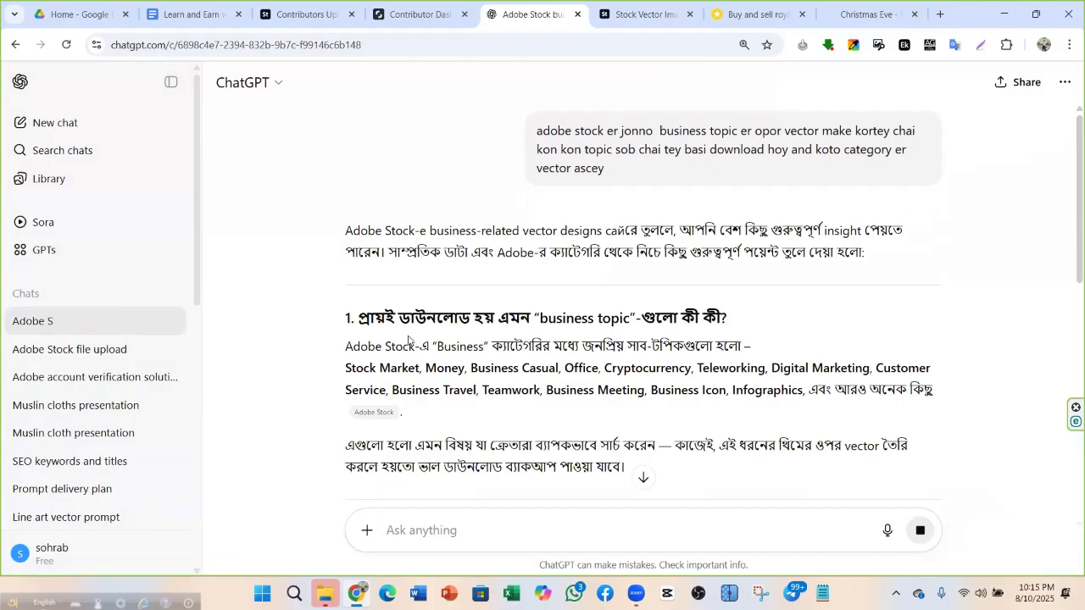
scroll(417, 334, down, 2)
scroll(378, 215, down, 4)
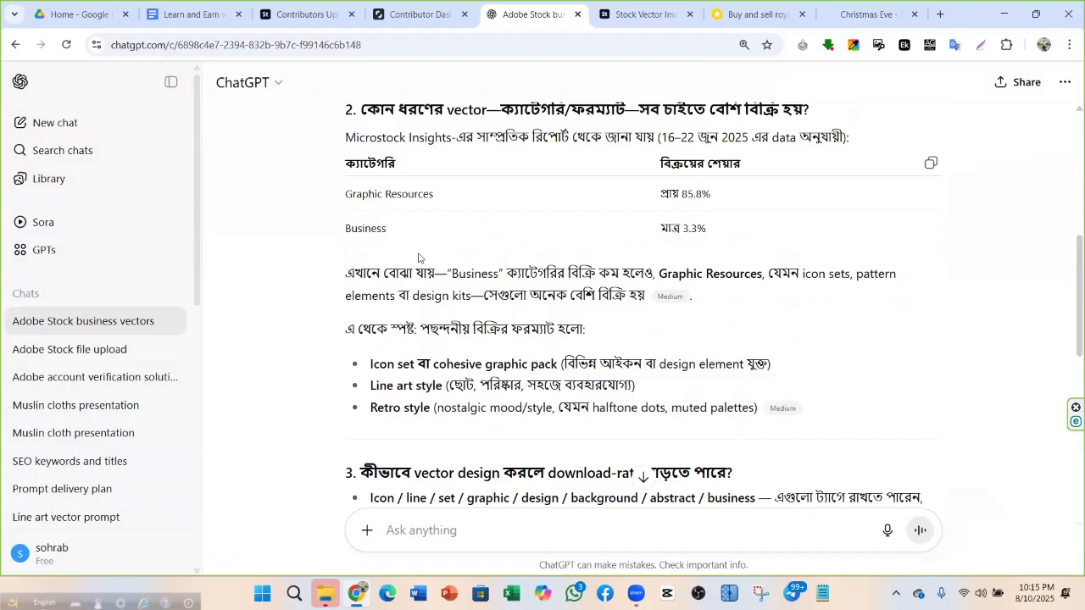
scroll(424, 263, down, 2)
scroll(424, 278, down, 5)
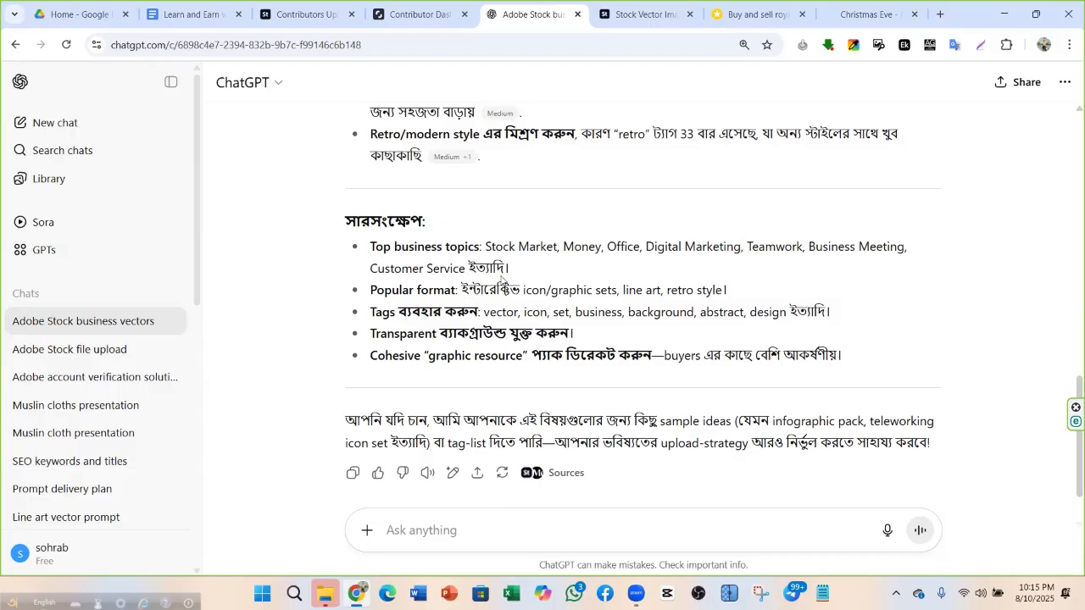
scroll(502, 283, up, 10)
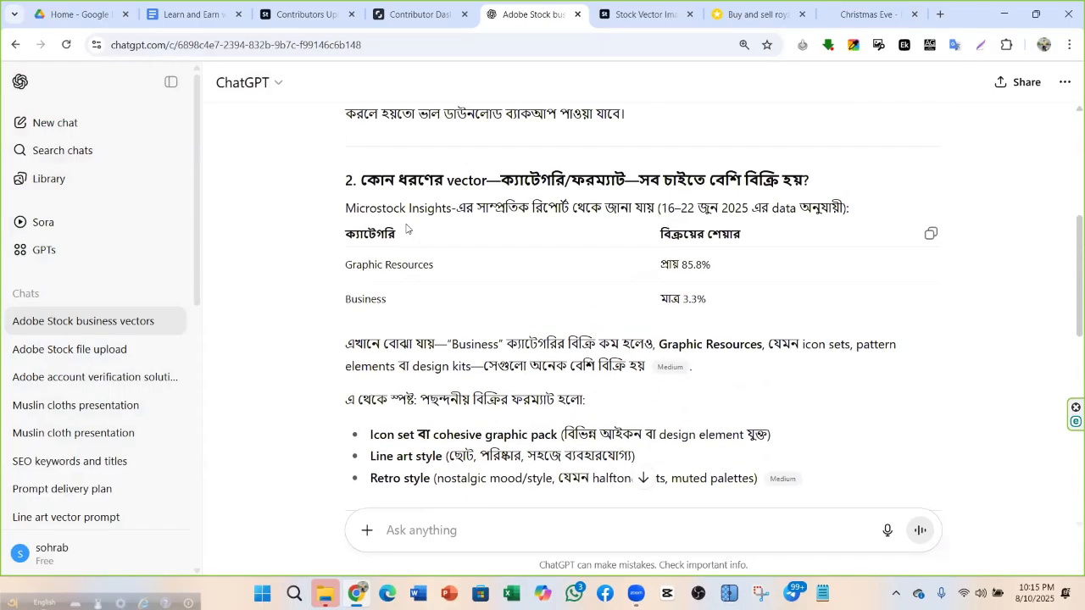
scroll(406, 227, up, 2)
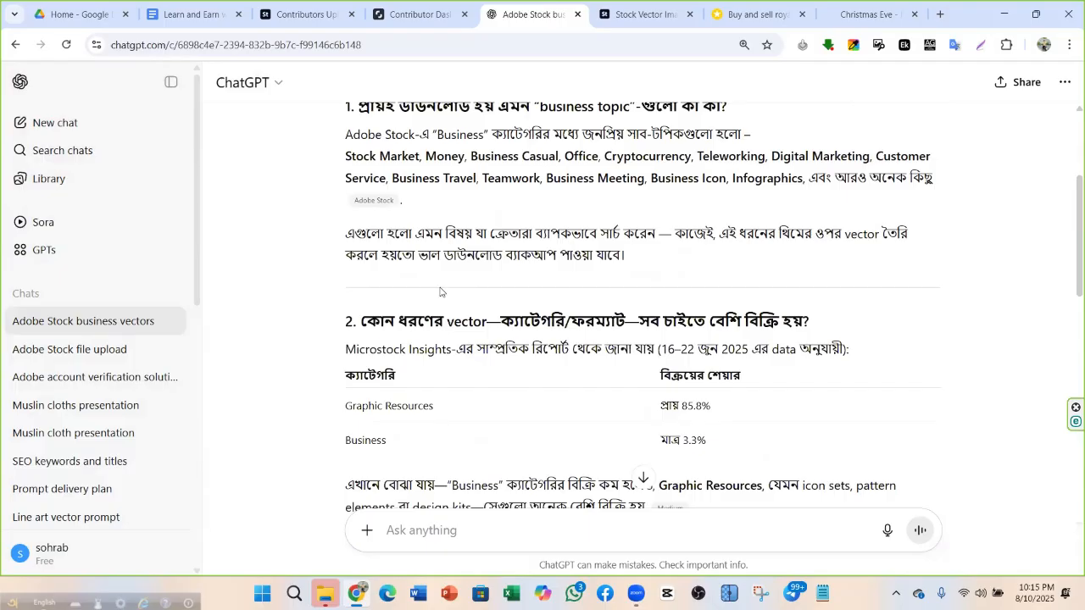
scroll(441, 291, up, 1)
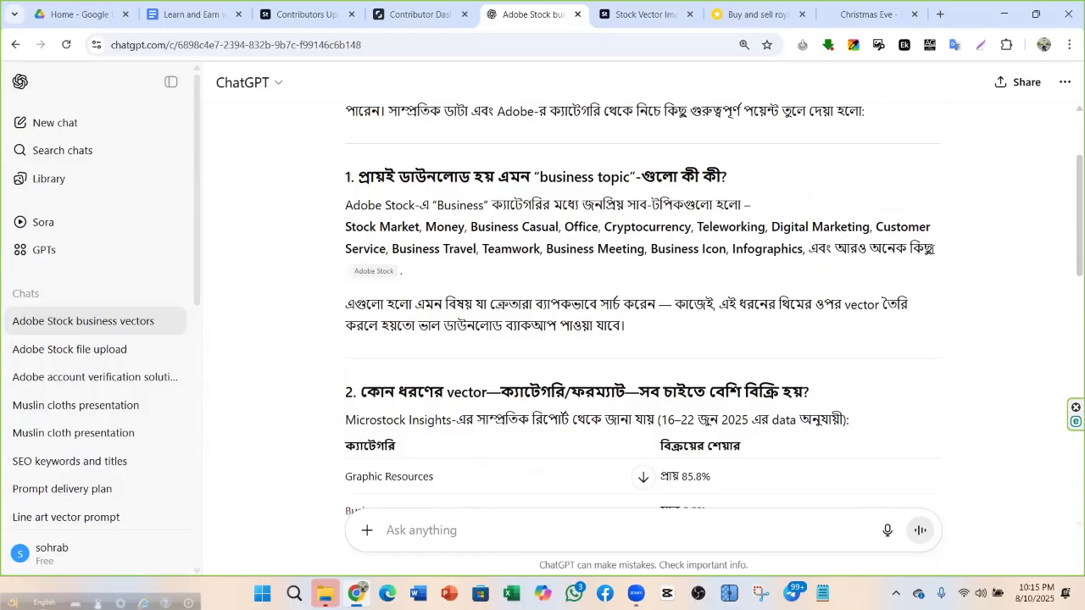
Copy the popular business topic list from the answer into the message box
drag(806, 251, 363, 241)
right_click(364, 241)
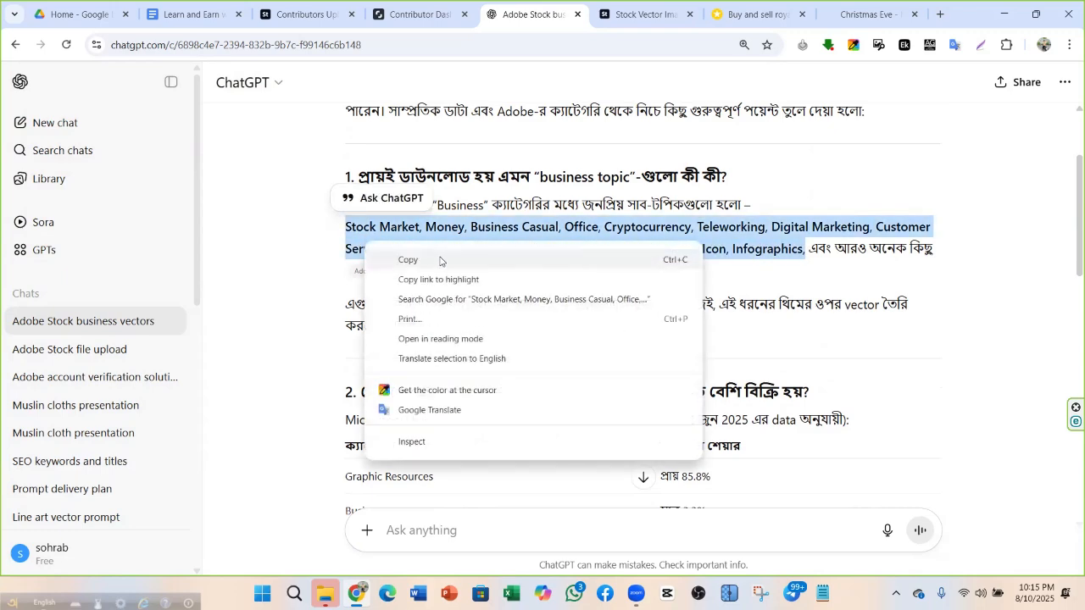
click(442, 261)
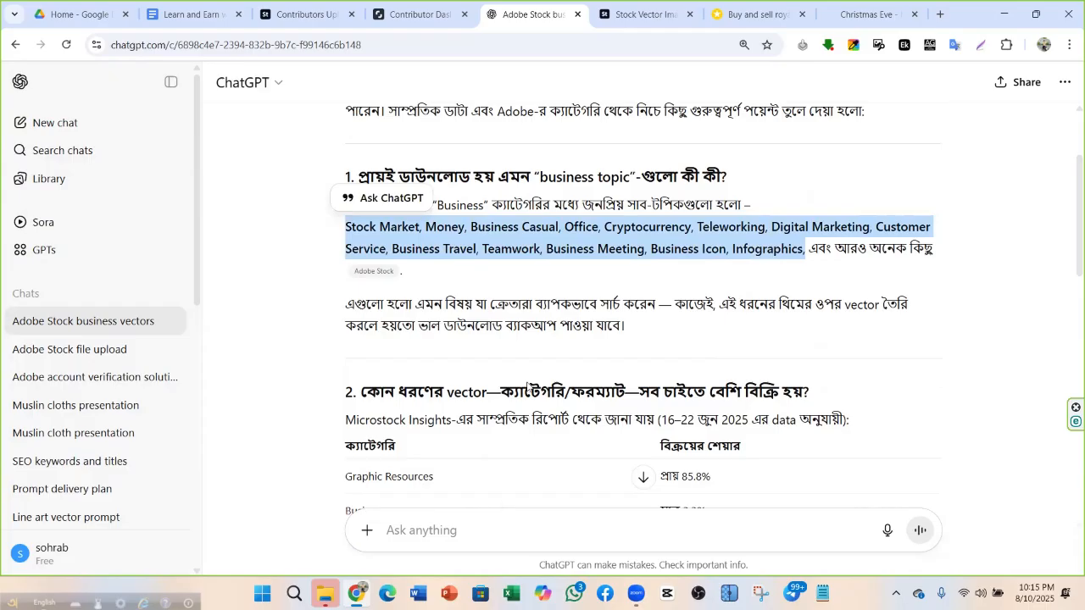
scroll(408, 532, down, 10)
right_click(408, 532)
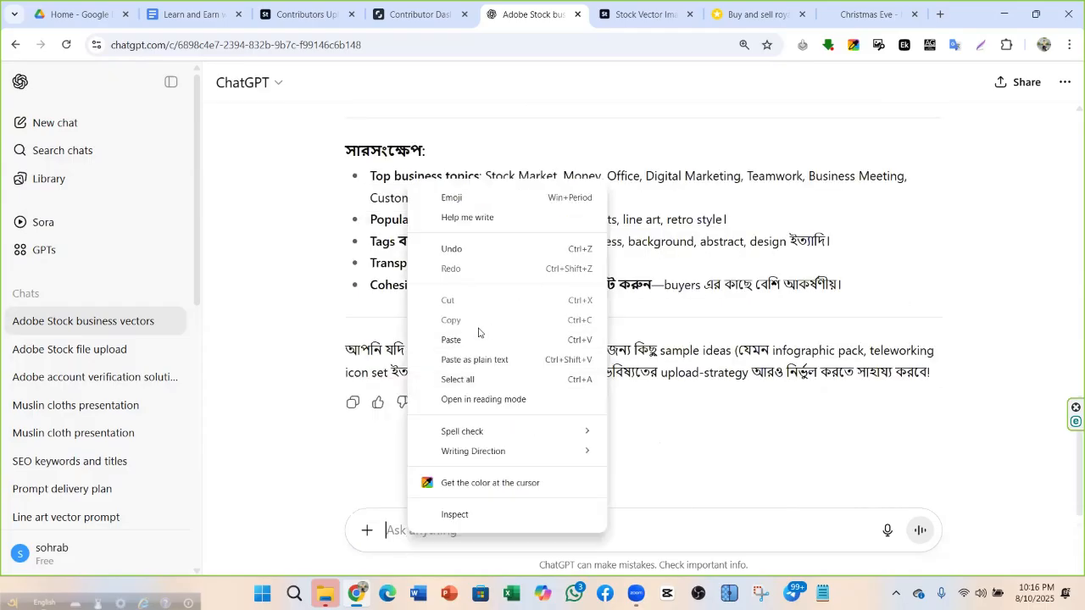
click(462, 339)
Add a request for 100 uncommon Adobe Stock prompts on those topics
text(- )
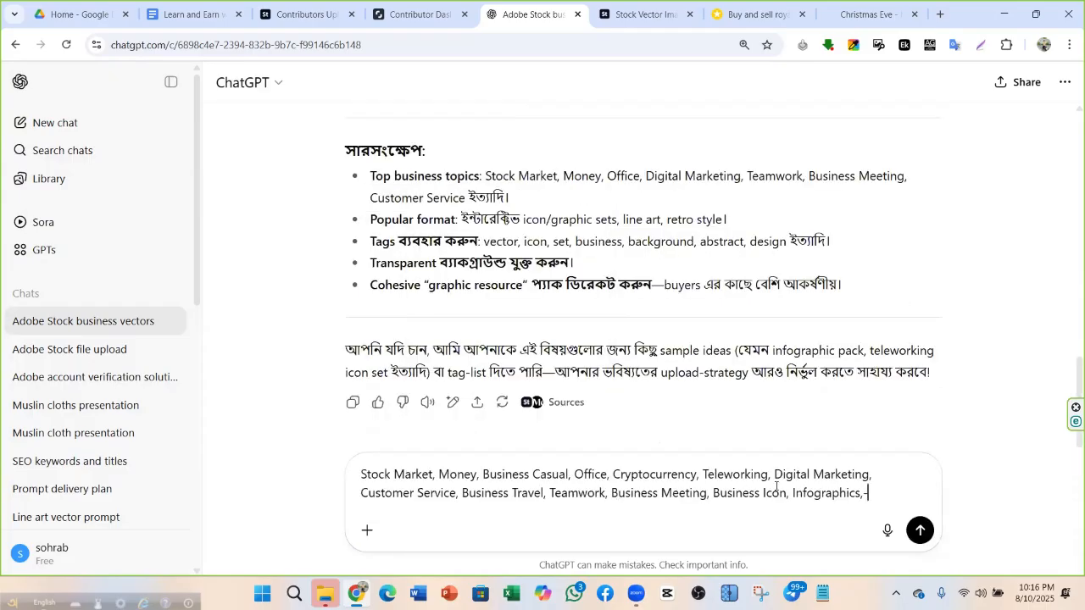
text(adobe stock er )
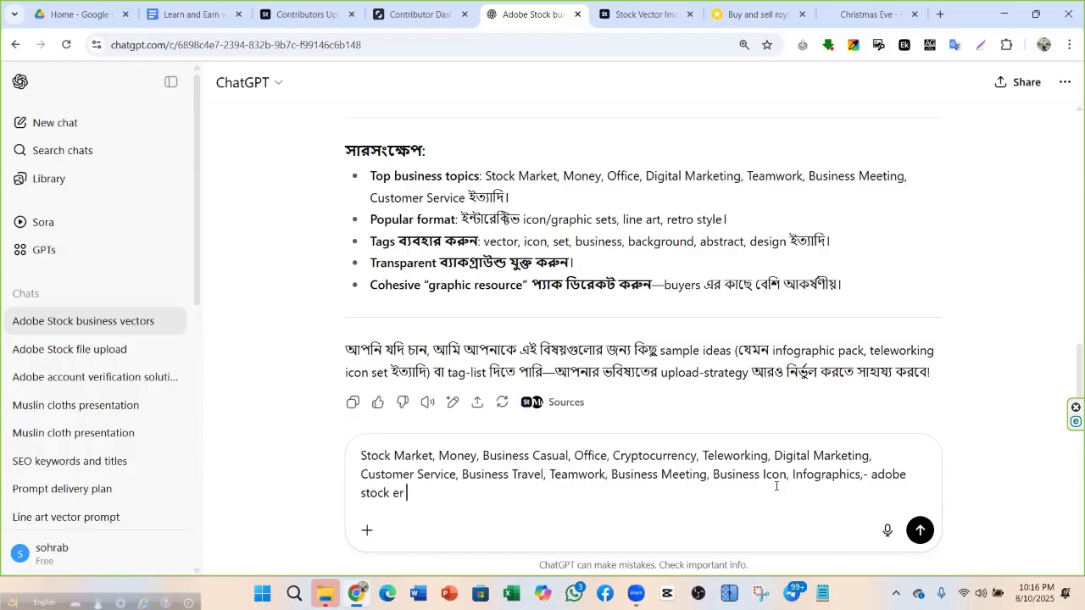
text(jonno amai )
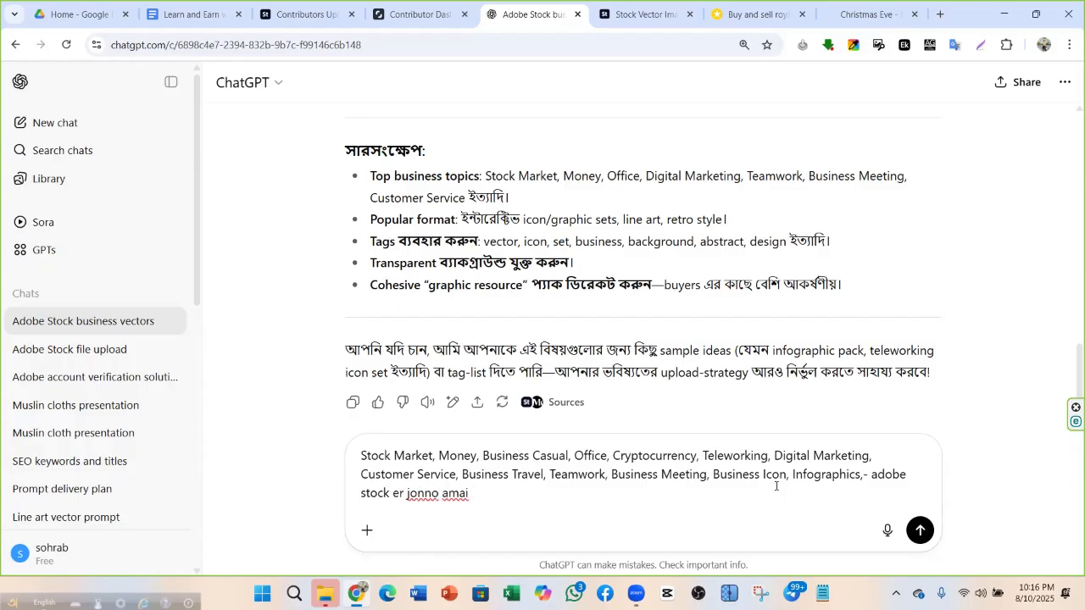
text(uncommon)
text(prompt do)
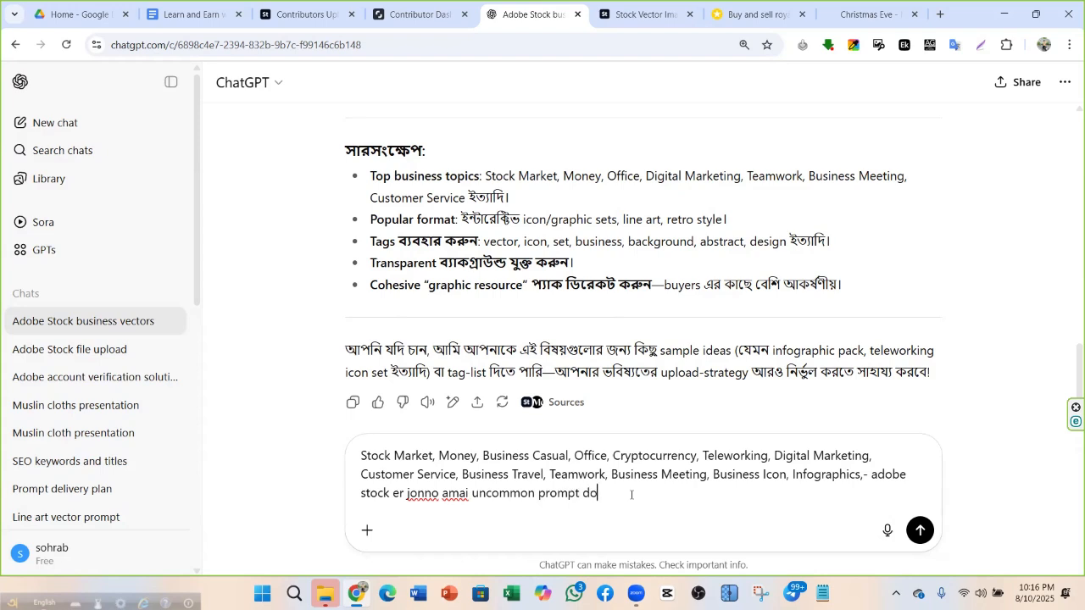
text(y ai topick)
key(BackSpace)
text(gular op)
text(ot)
click(534, 493)
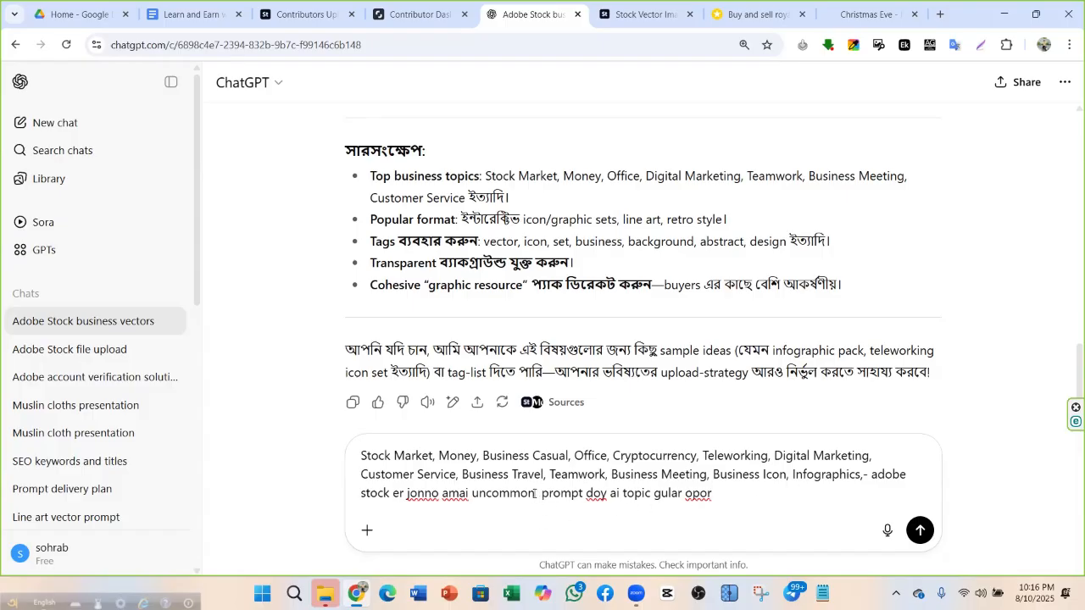
text(100)
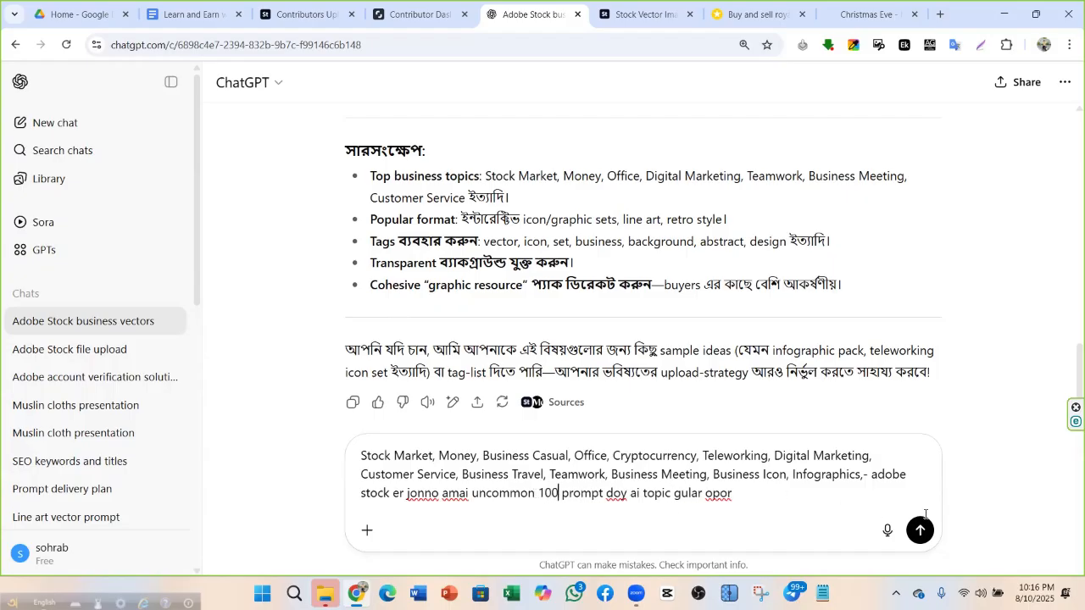
text( wi)
key(BackSpace)
key(BackSpace)
key(Return)
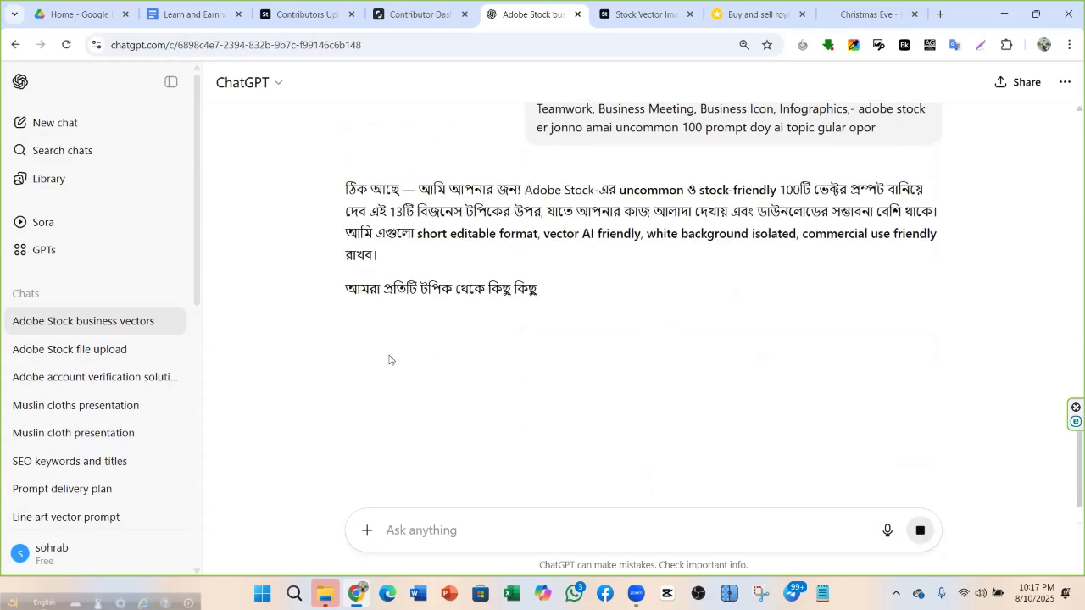
scroll(482, 331, down, 2)
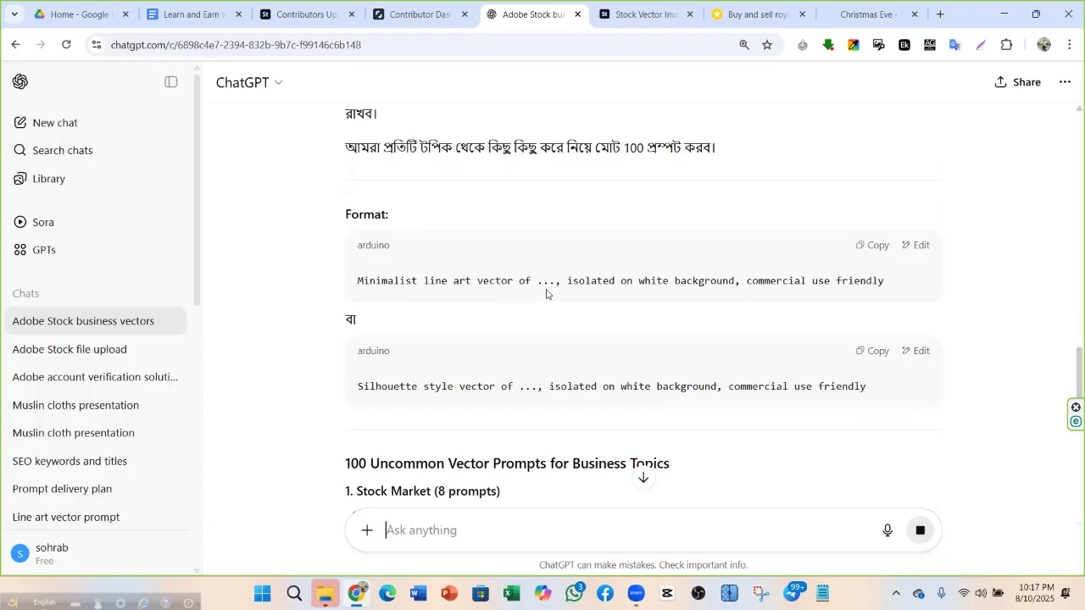
scroll(549, 294, down, 1)
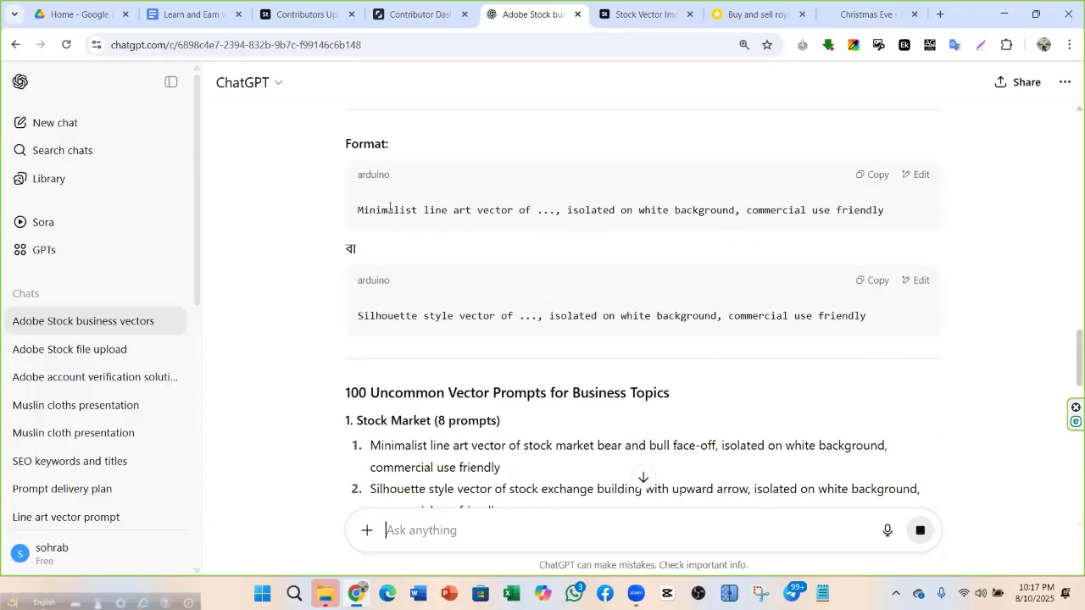
scroll(382, 193, down, 1)
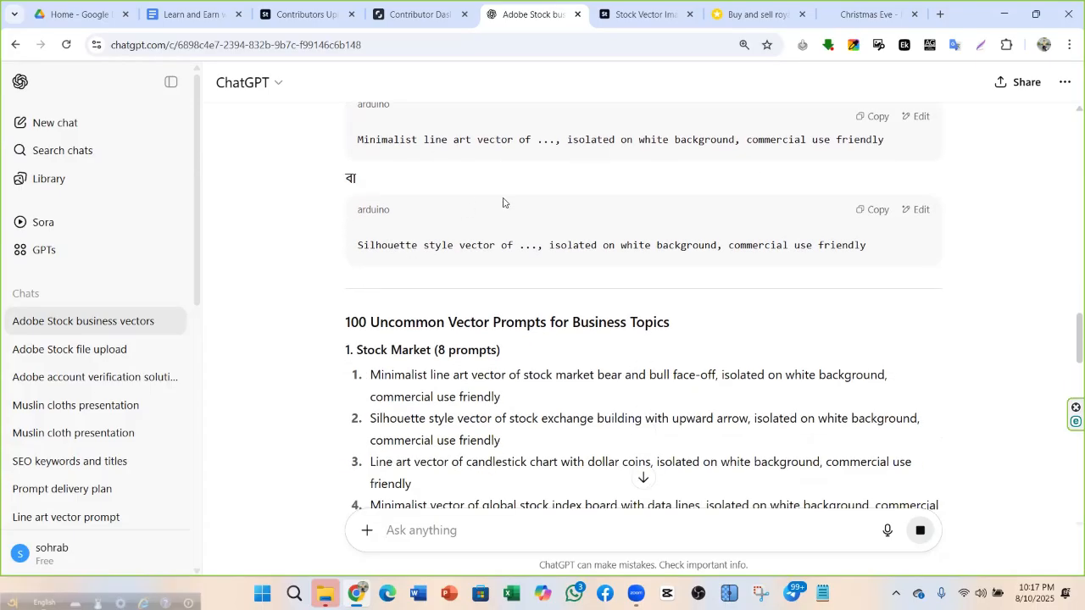
scroll(503, 201, down, 2)
scroll(468, 209, up, 5)
scroll(476, 239, down, 5)
scroll(473, 282, down, 20)
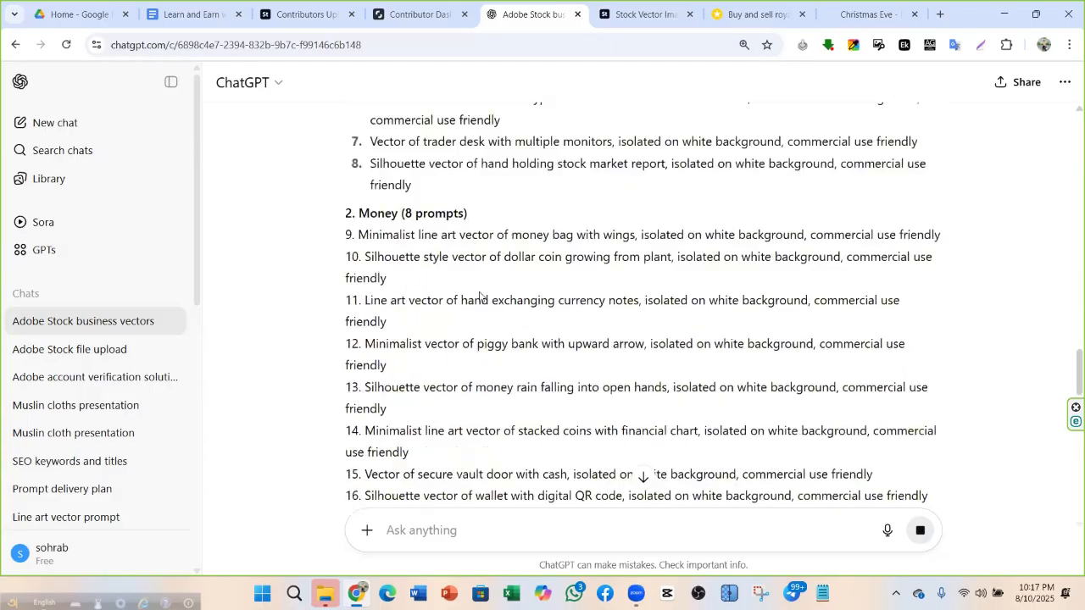
scroll(454, 218, up, 15)
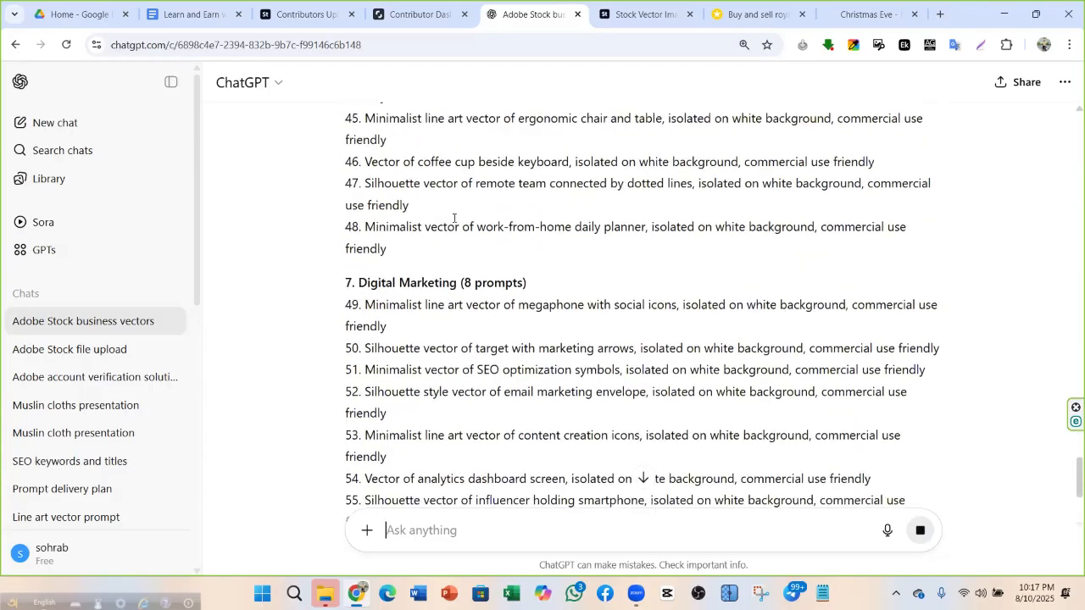
scroll(453, 223, up, 6)
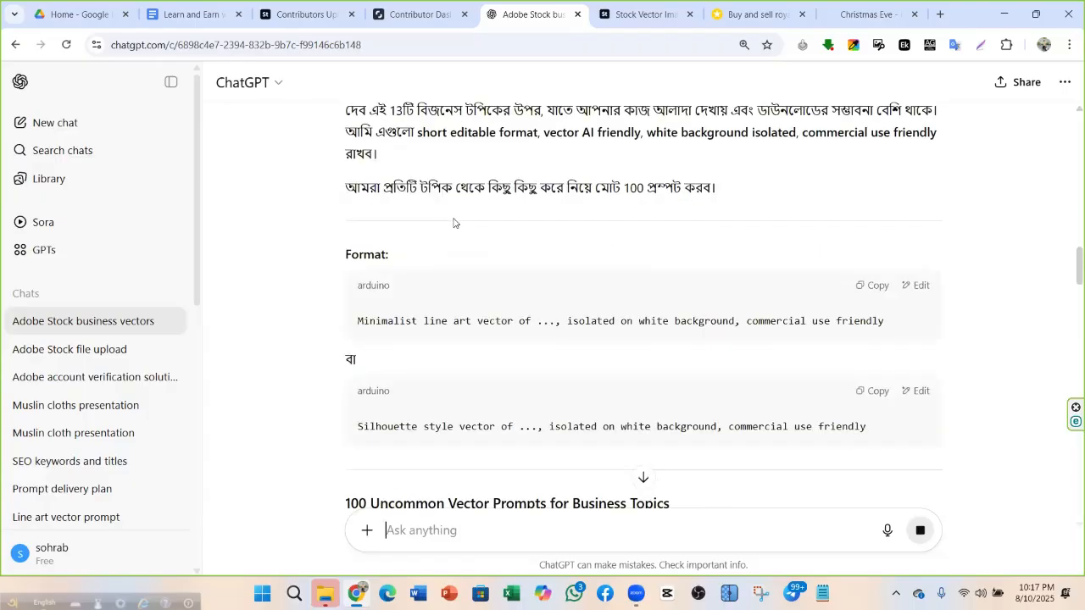
scroll(429, 190, up, 3)
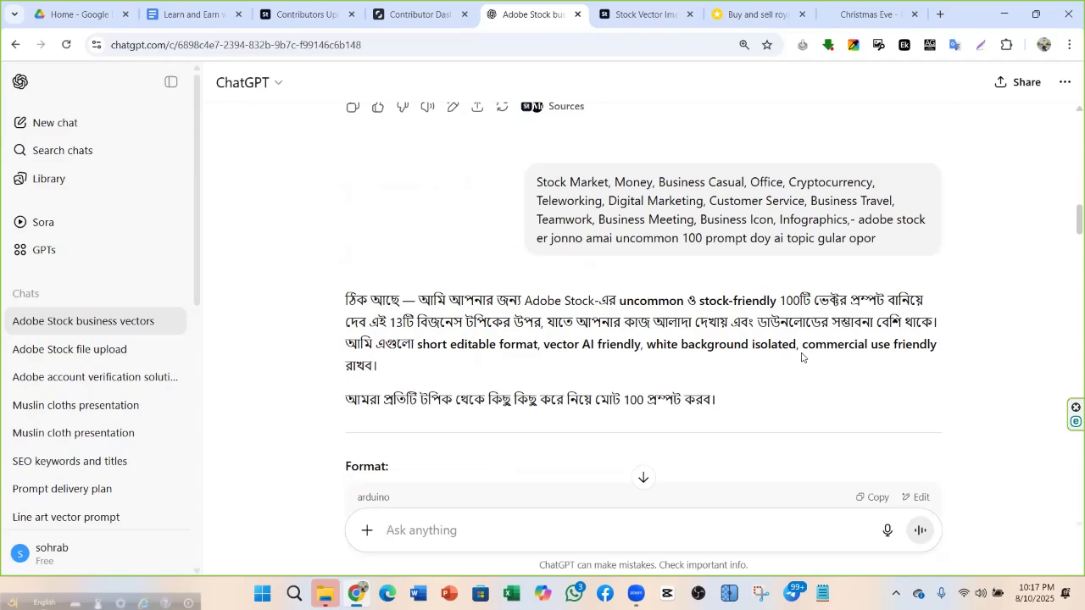
scroll(393, 368, down, 1)
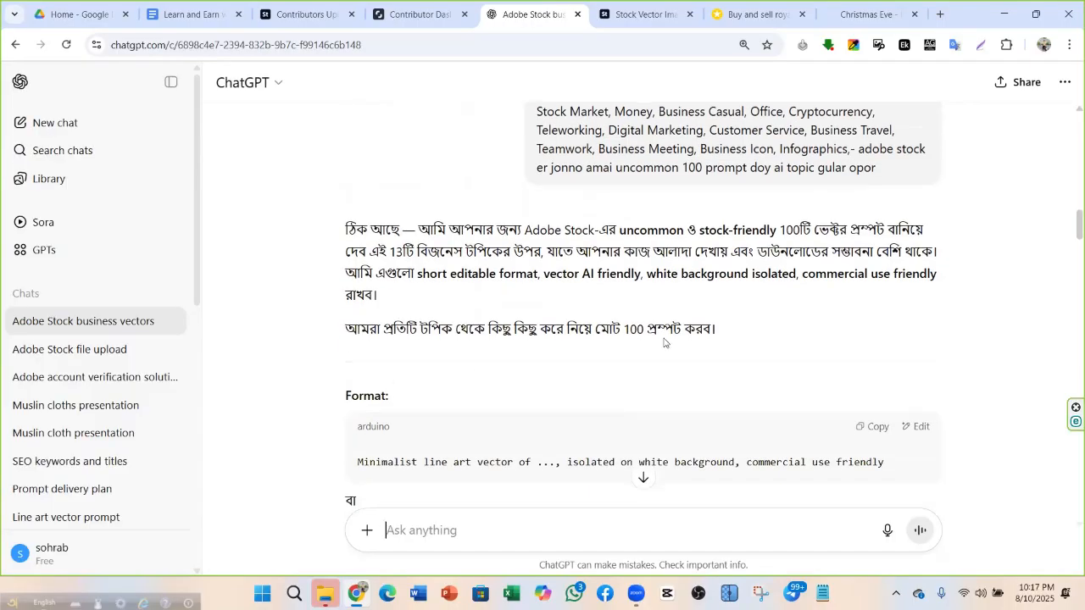
scroll(685, 344, down, 2)
scroll(571, 298, down, 18)
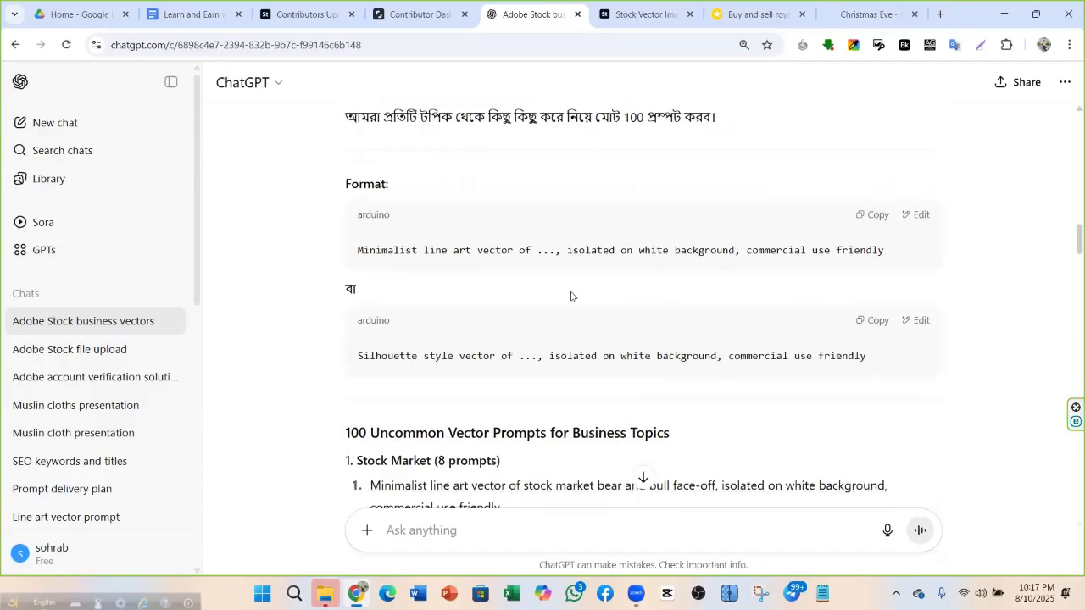
scroll(481, 307, down, 20)
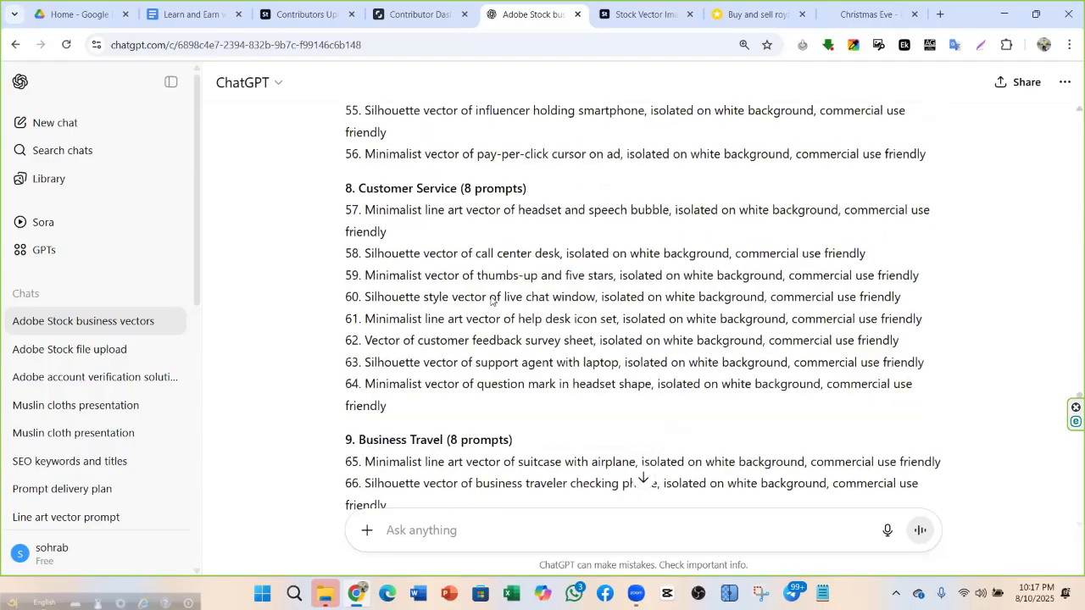
scroll(515, 284, up, 1)
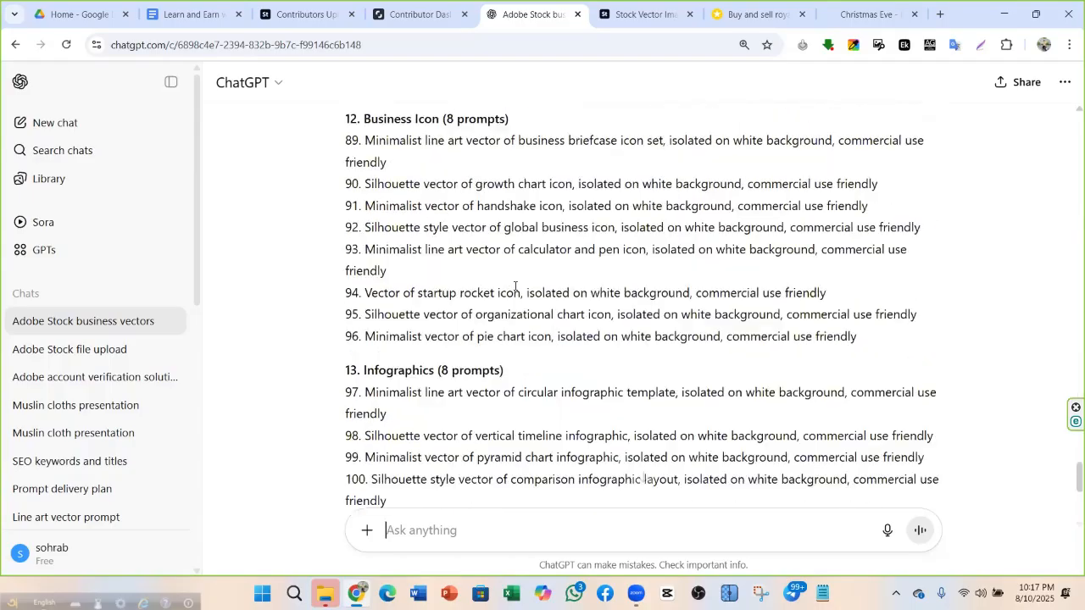
scroll(511, 291, down, 4)
scroll(446, 322, up, 10)
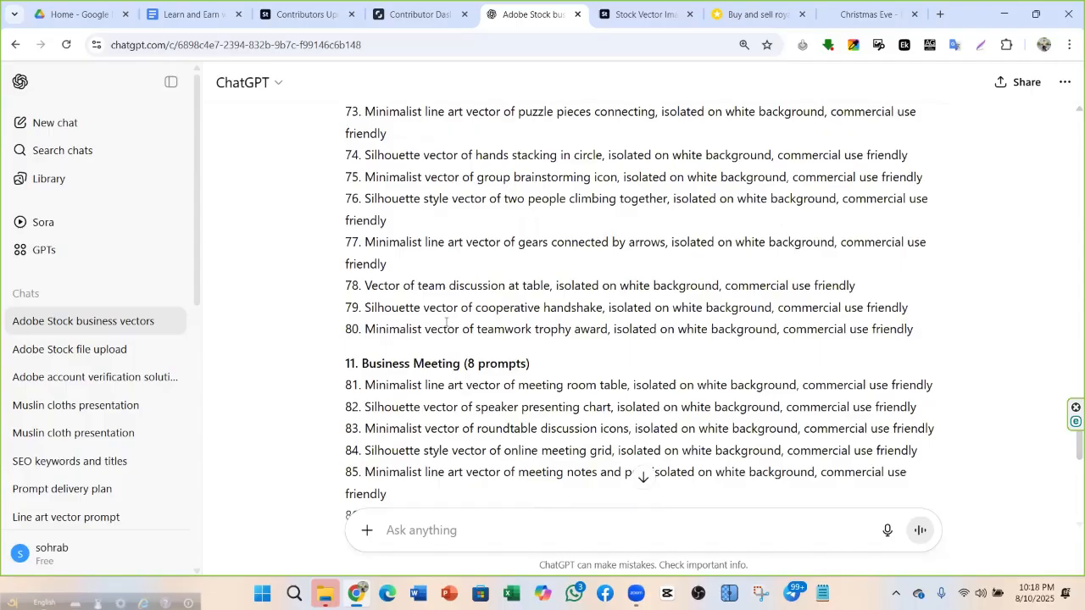
scroll(446, 322, up, 15)
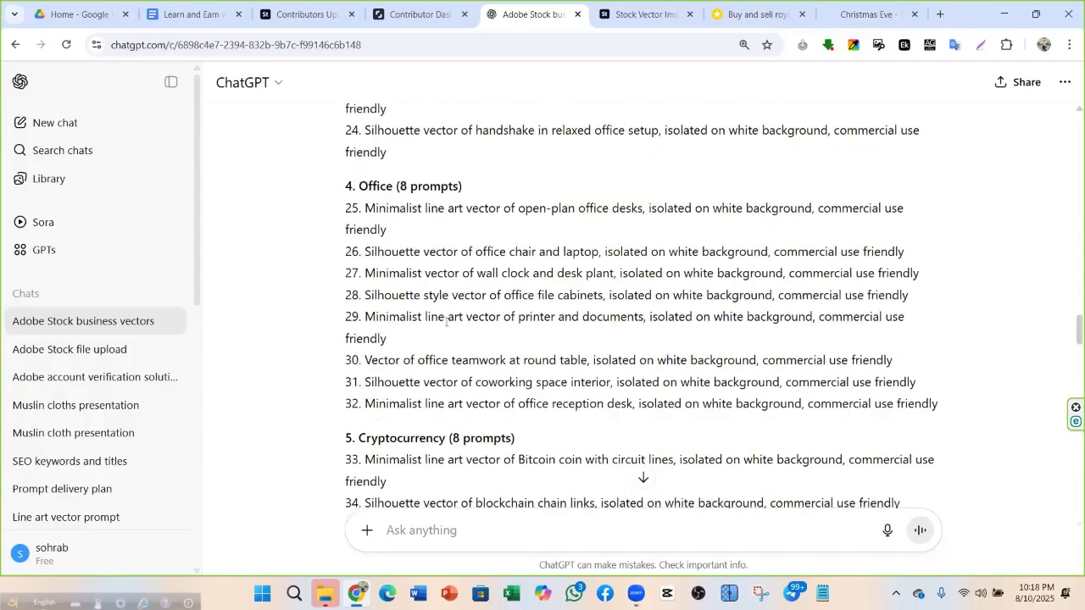
scroll(446, 323, up, 10)
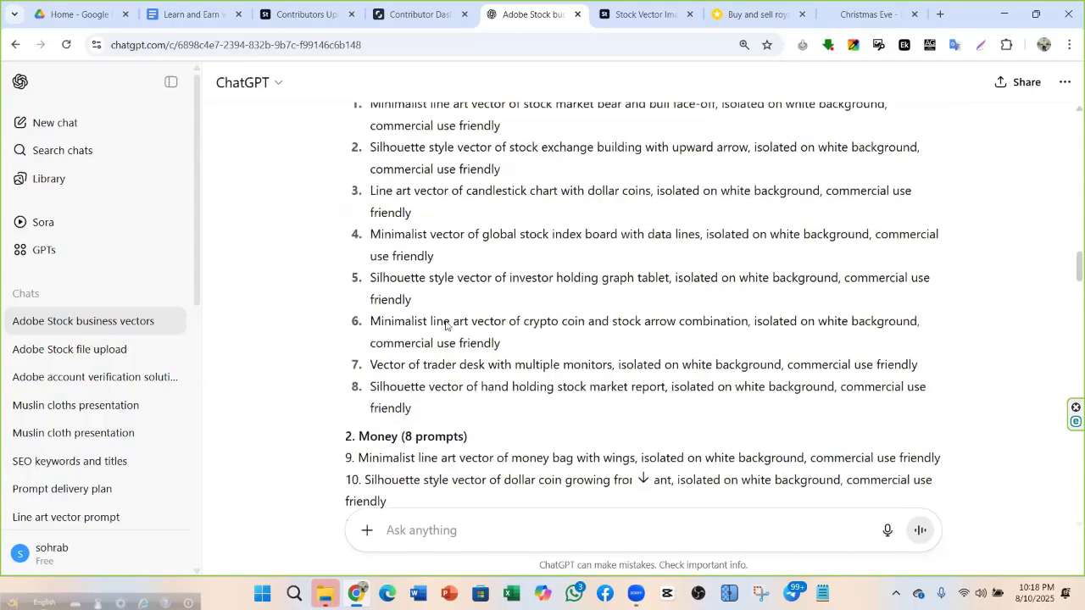
scroll(445, 322, up, 3)
scroll(444, 318, down, 3)
scroll(393, 260, up, 1)
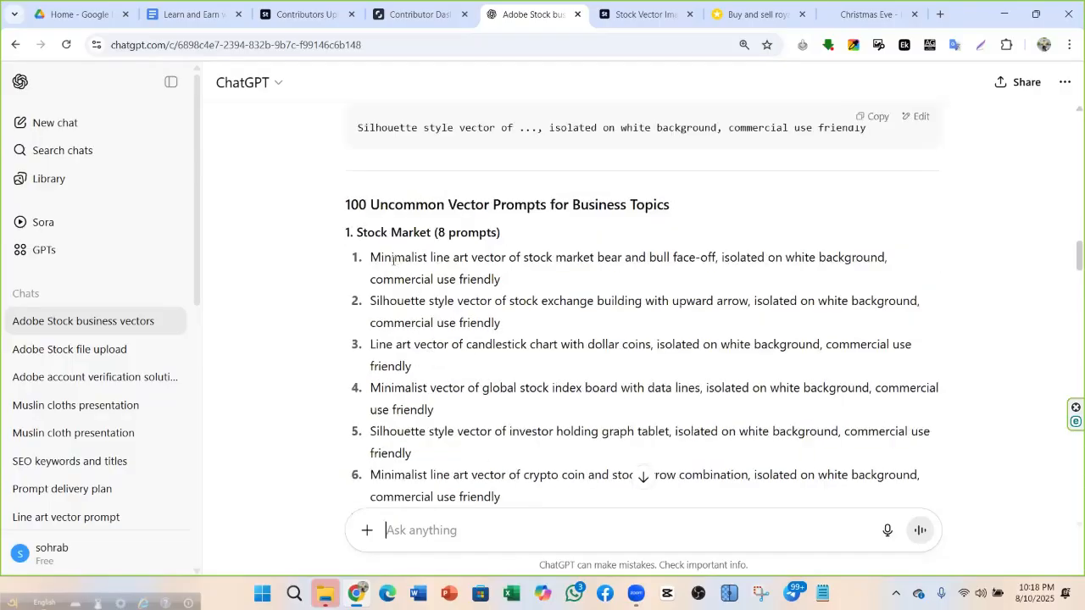
scroll(453, 313, up, 10)
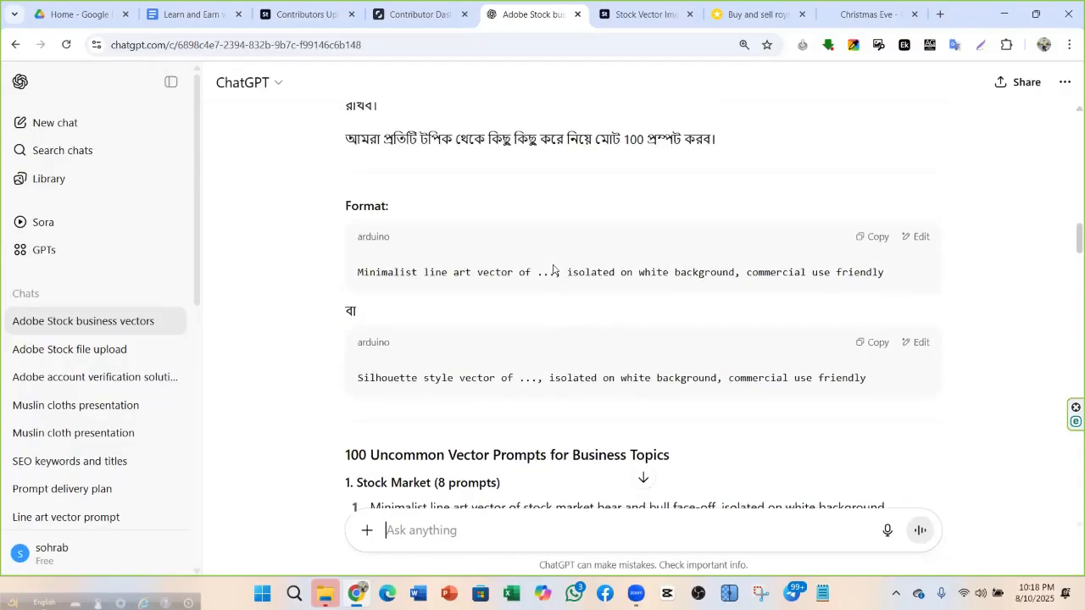
triple_click(761, 345)
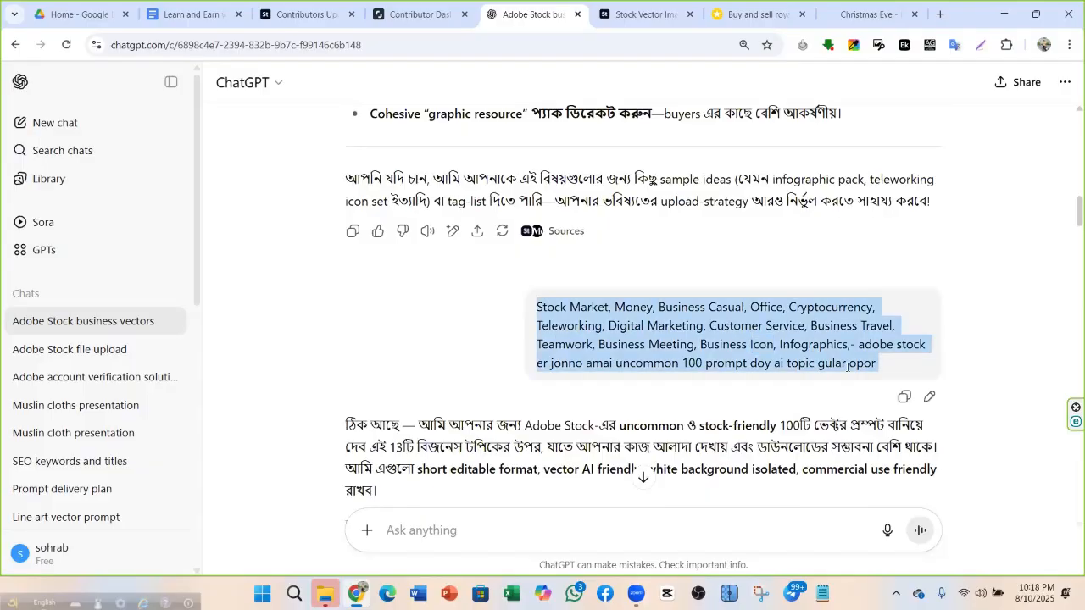
click(701, 381)
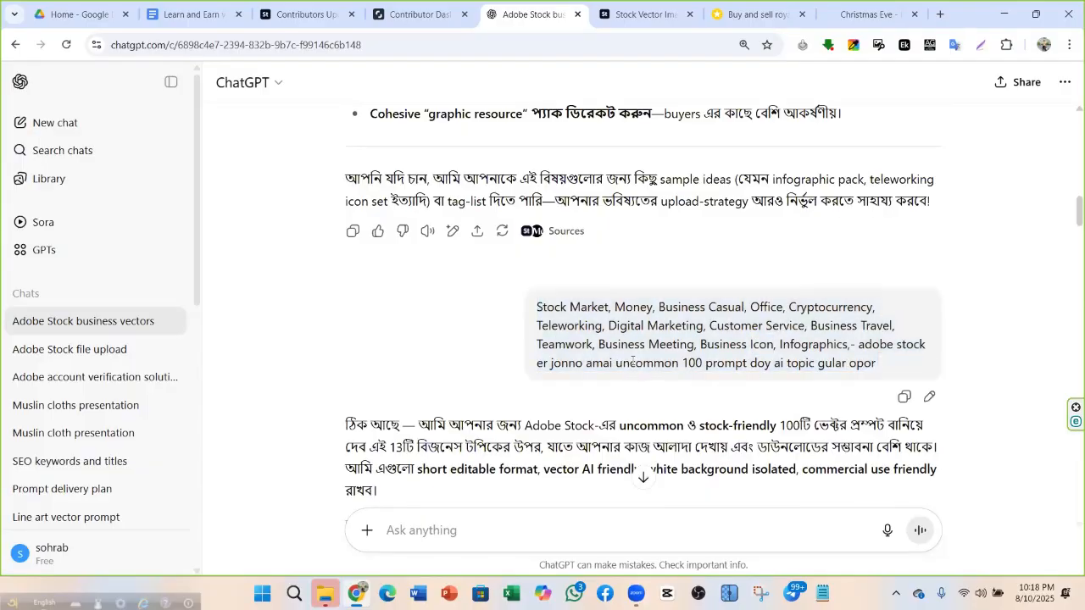
scroll(635, 362, down, 6)
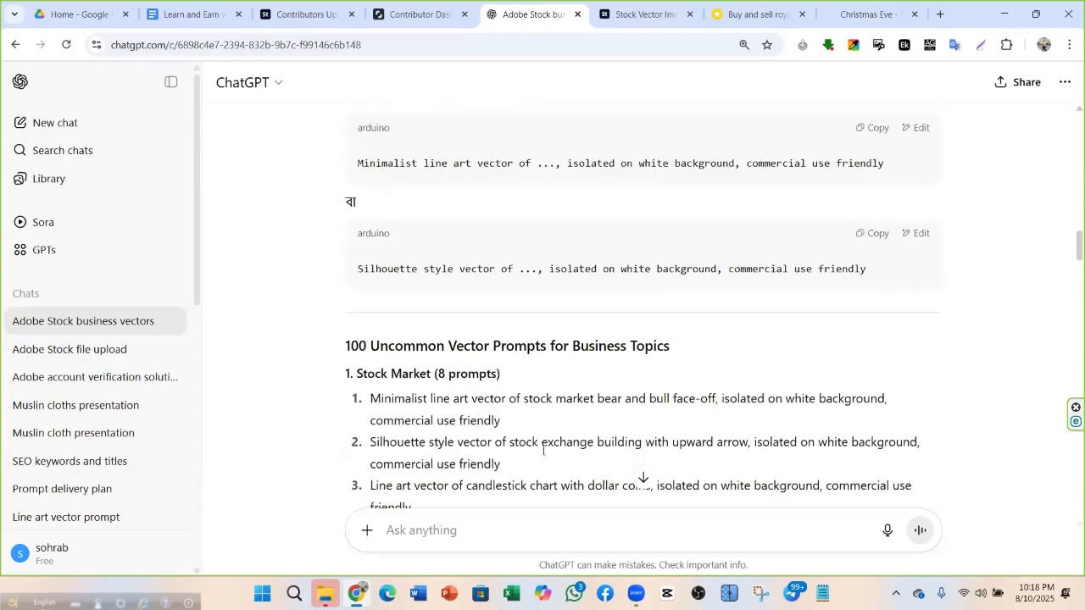
scroll(441, 382, down, 4)
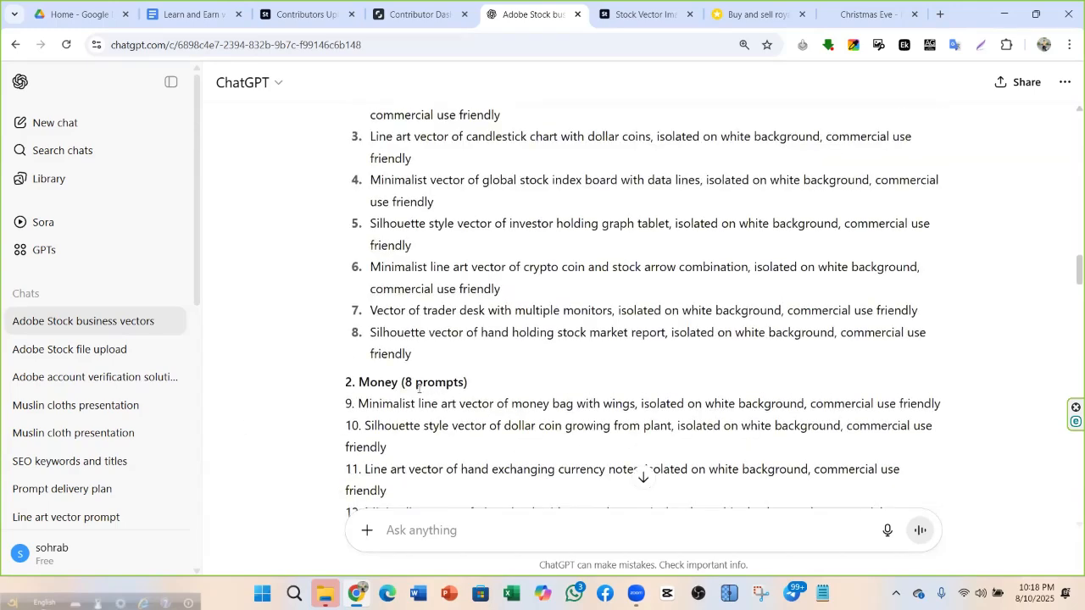
scroll(441, 382, up, 3)
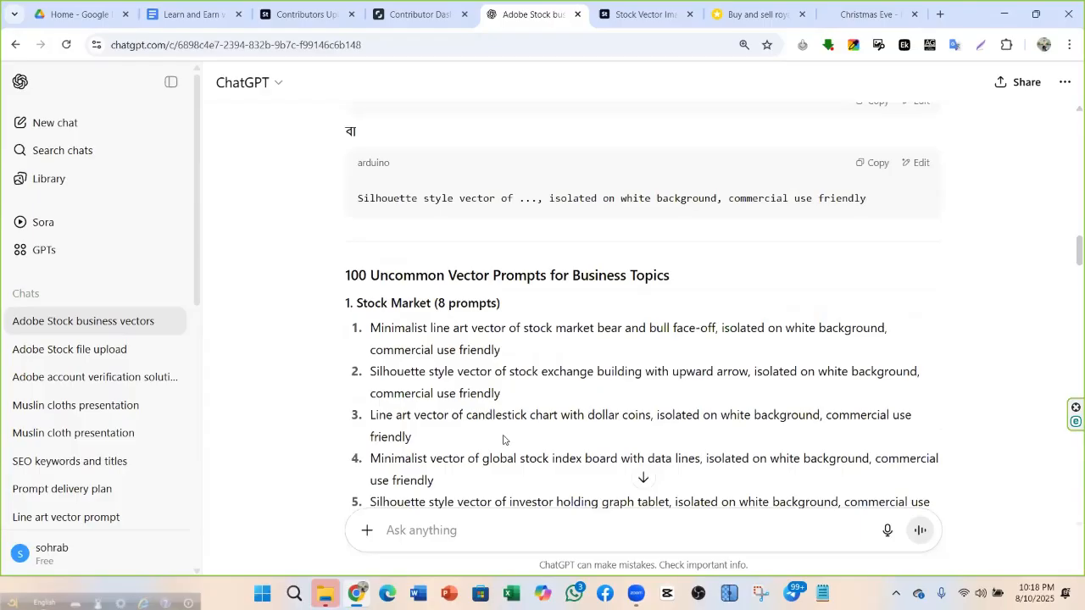
scroll(496, 390, down, 1)
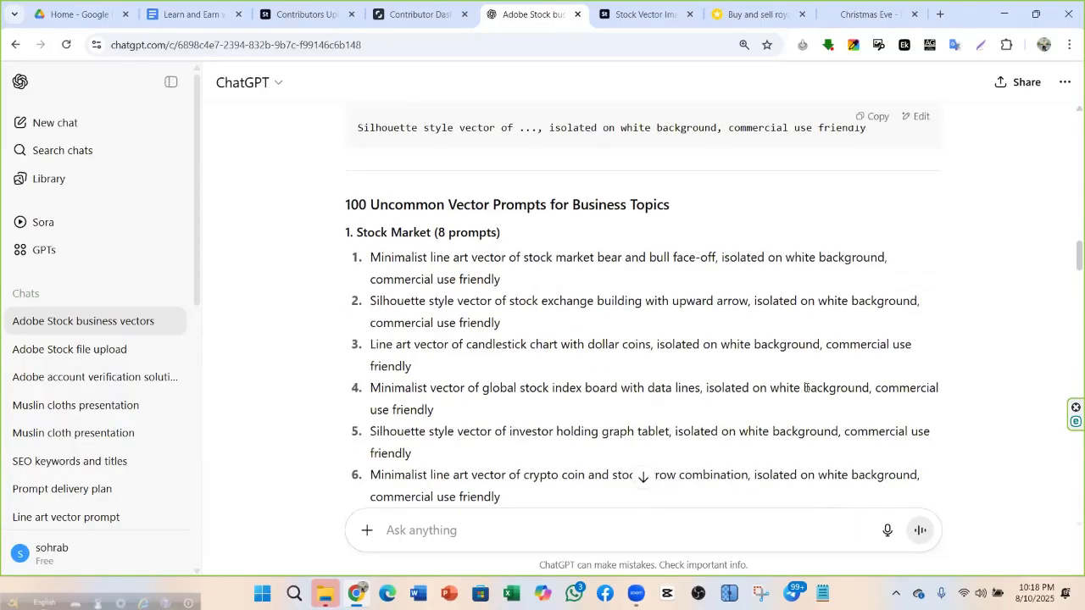
scroll(454, 292, down, 15)
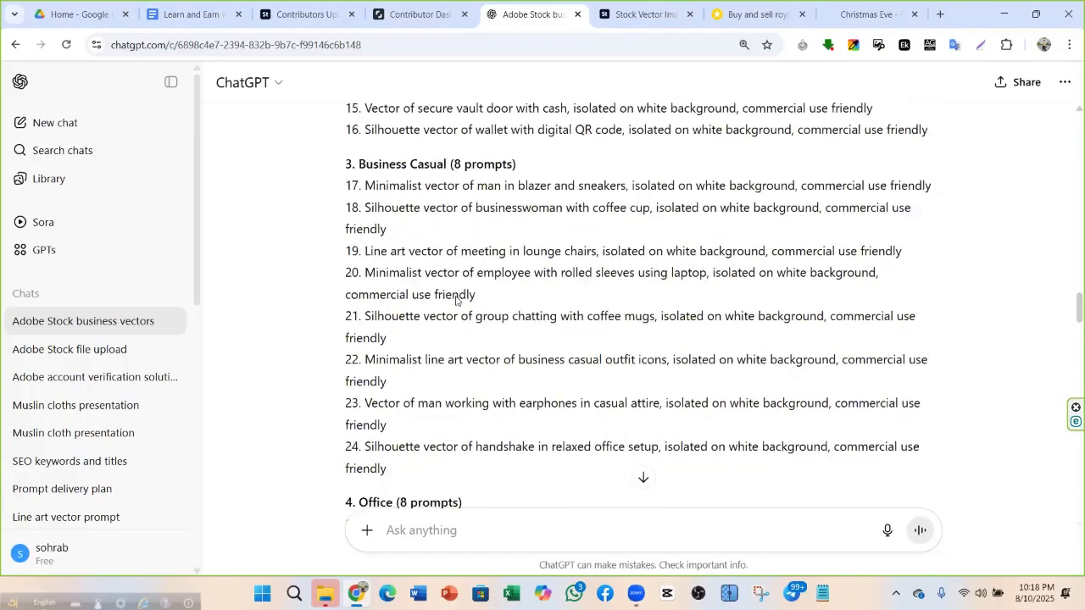
scroll(442, 417, down, 16)
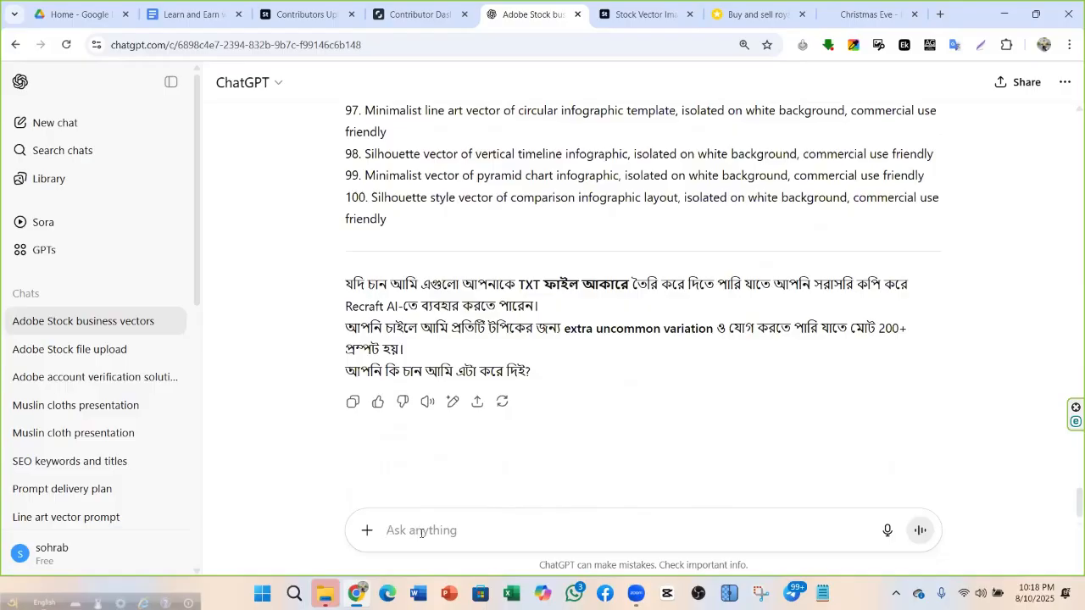
Send 'give me txt file' and locate the uncommon_business_vector_prompts.txt link in the reply
text(give me)
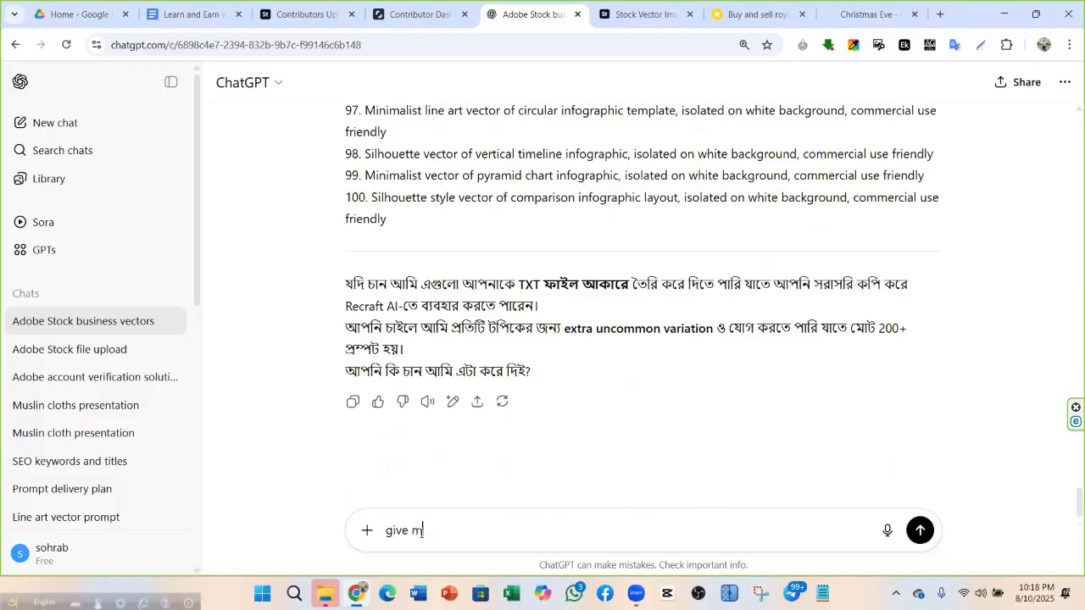
text(  txt file)
key(Return)
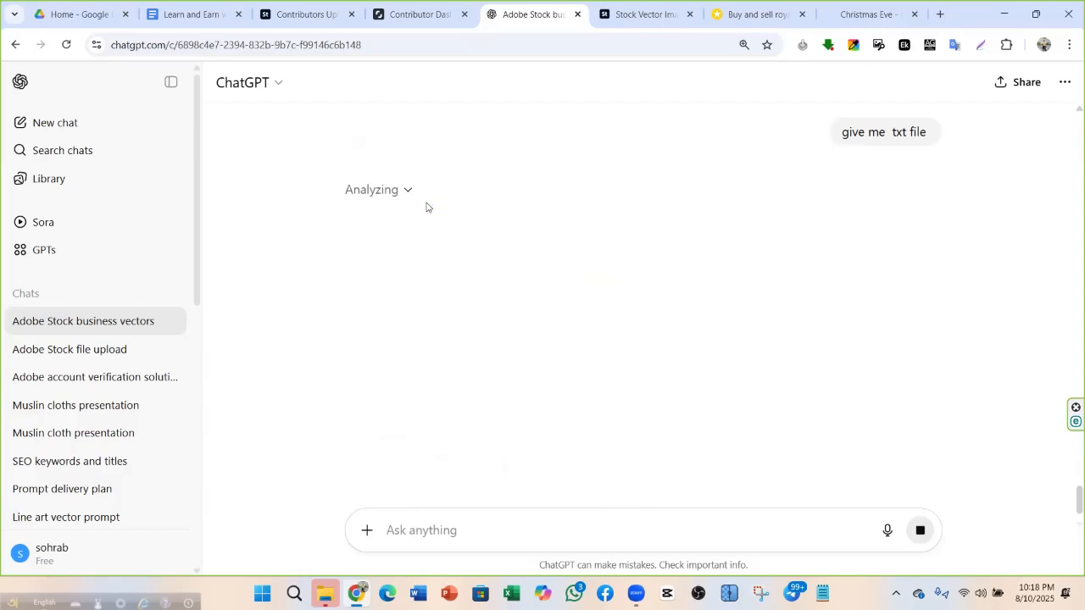
scroll(426, 207, up, 8)
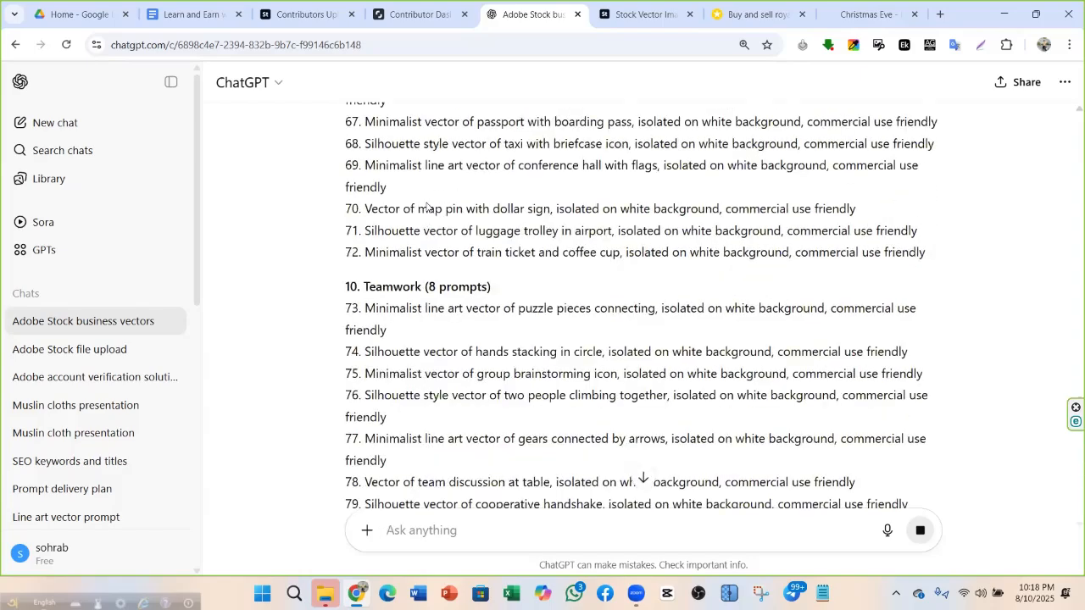
scroll(426, 207, up, 20)
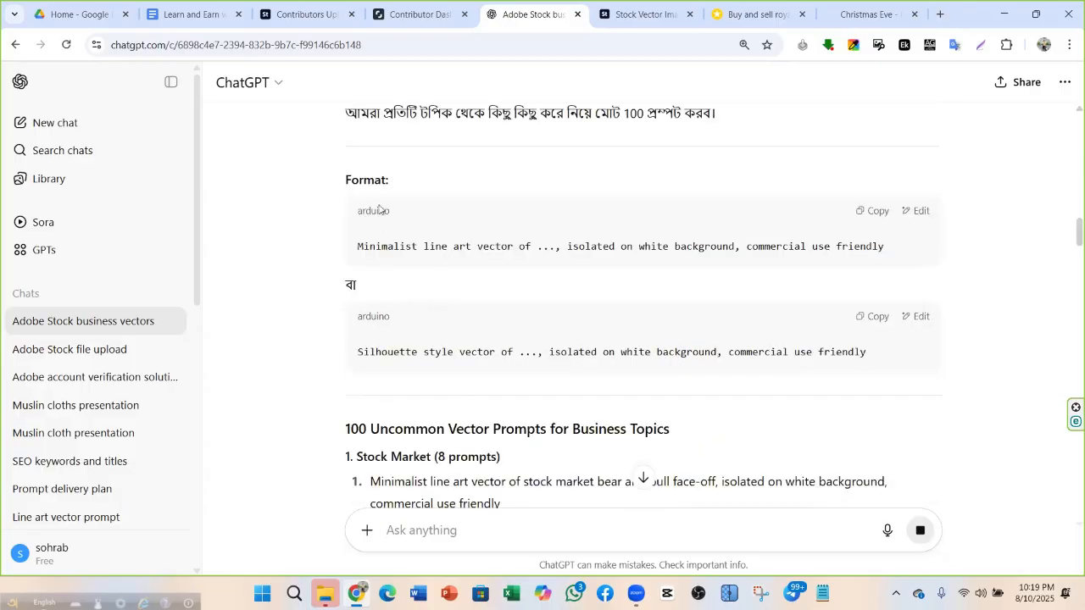
scroll(416, 227, up, 1)
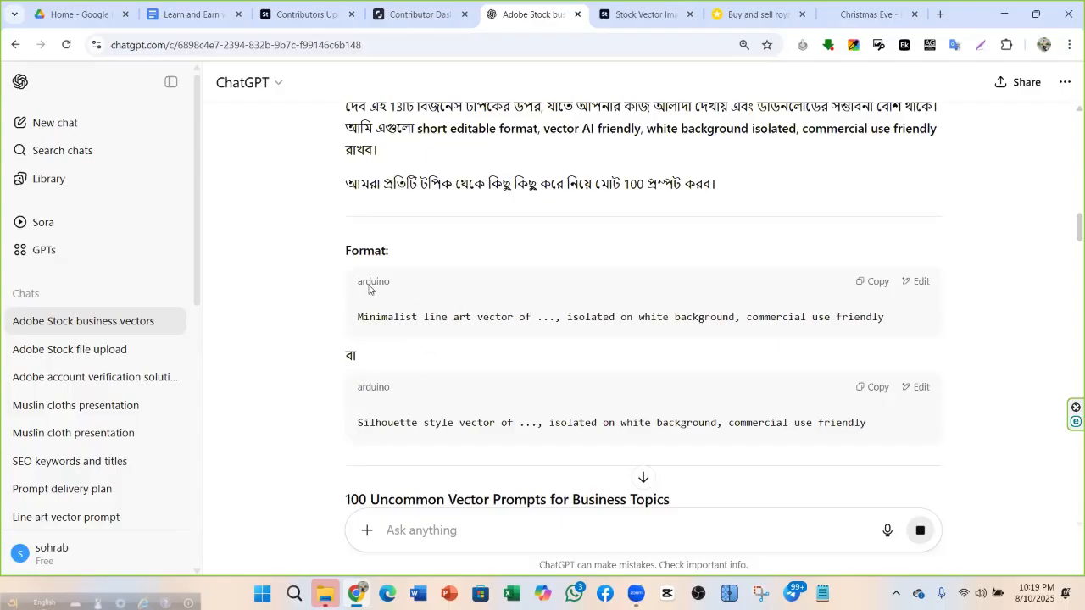
scroll(409, 327, down, 20)
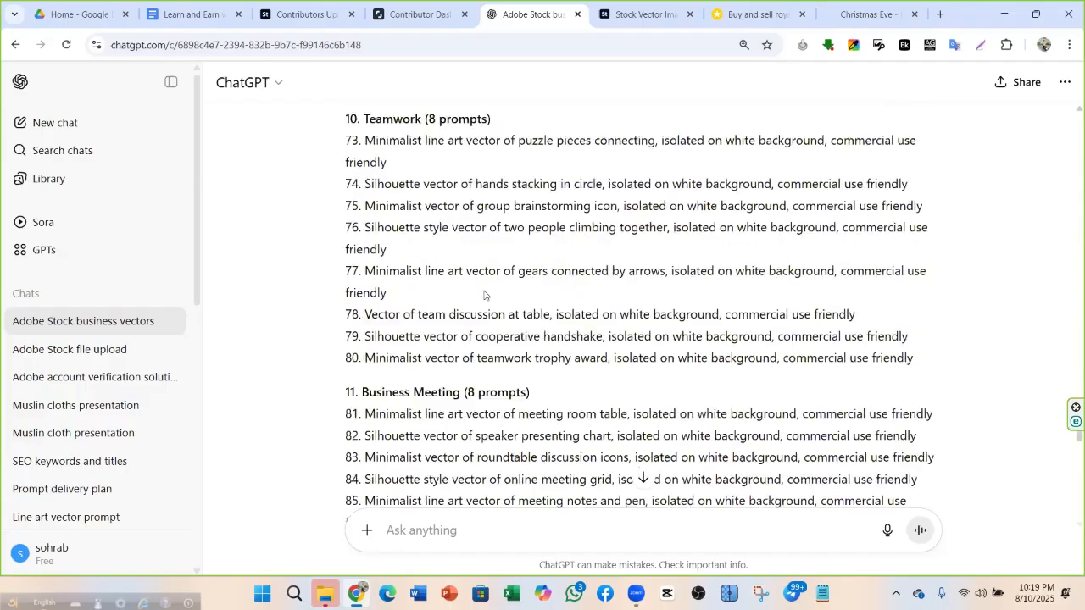
scroll(483, 296, down, 15)
scroll(593, 254, up, 1)
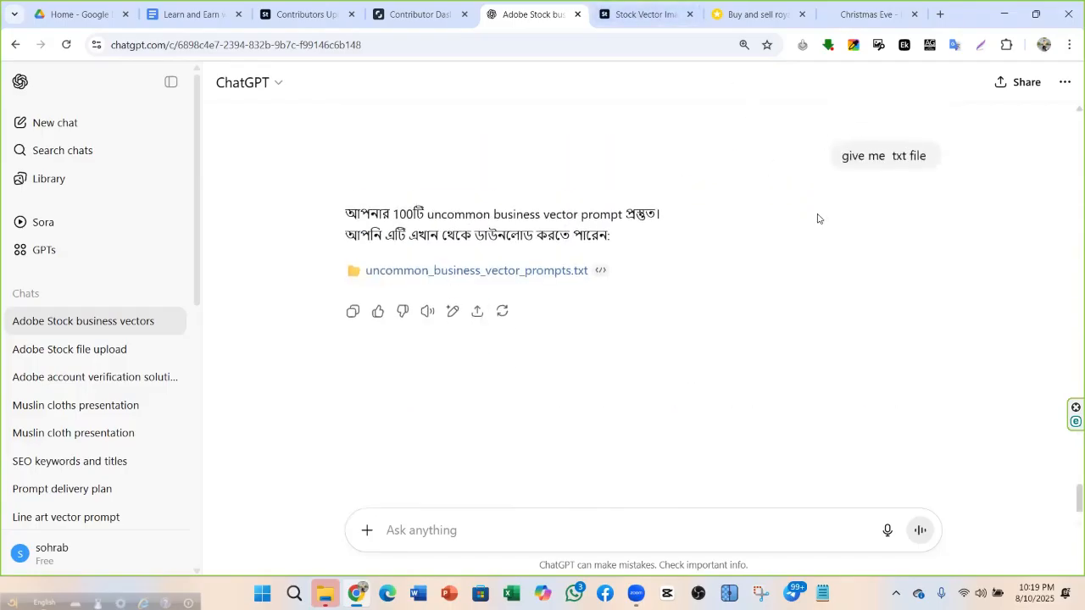
Download uncommon_business_vector_prompts.txt and open it maximized in Notepad
click(457, 271)
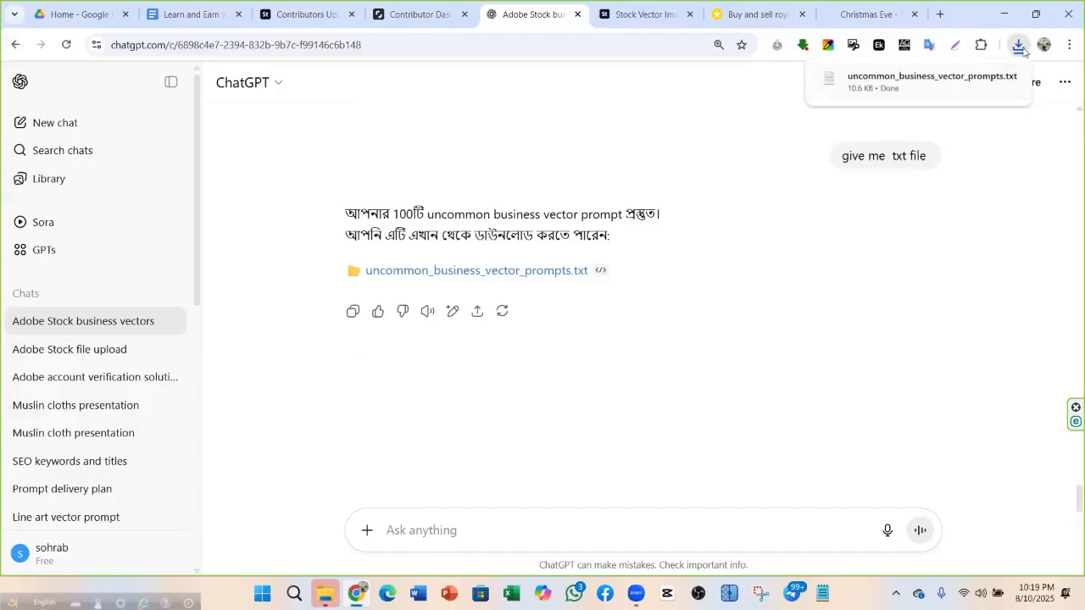
click(906, 83)
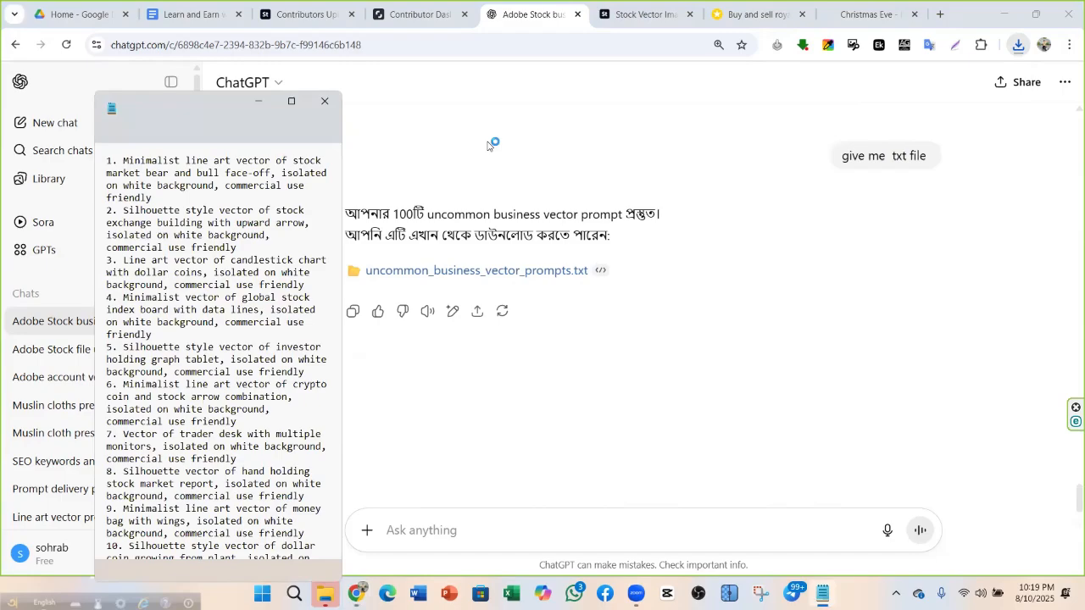
click(290, 102)
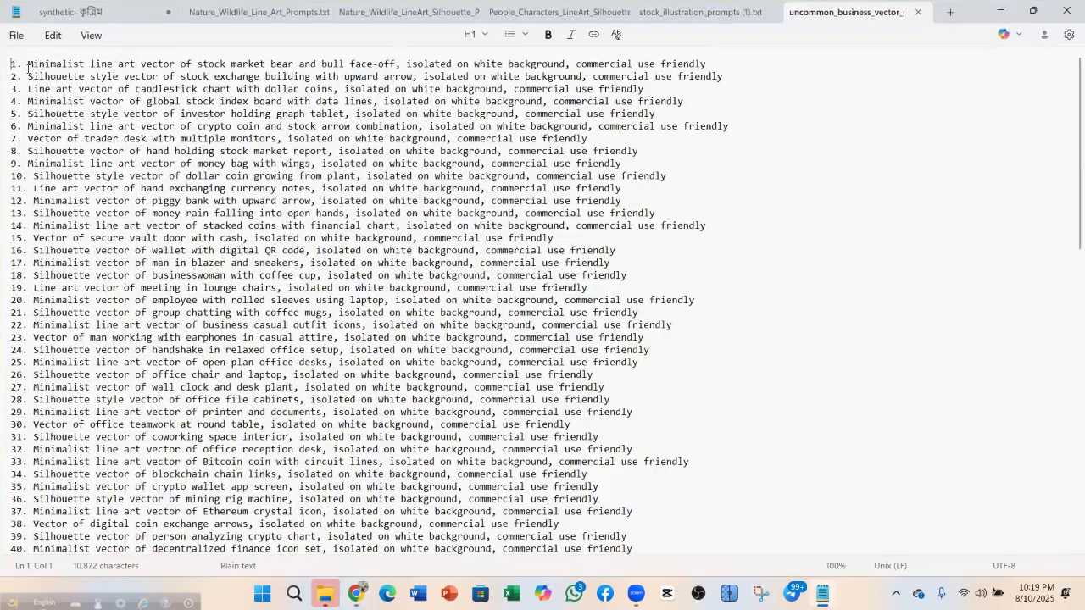
scroll(706, 58, down, 14)
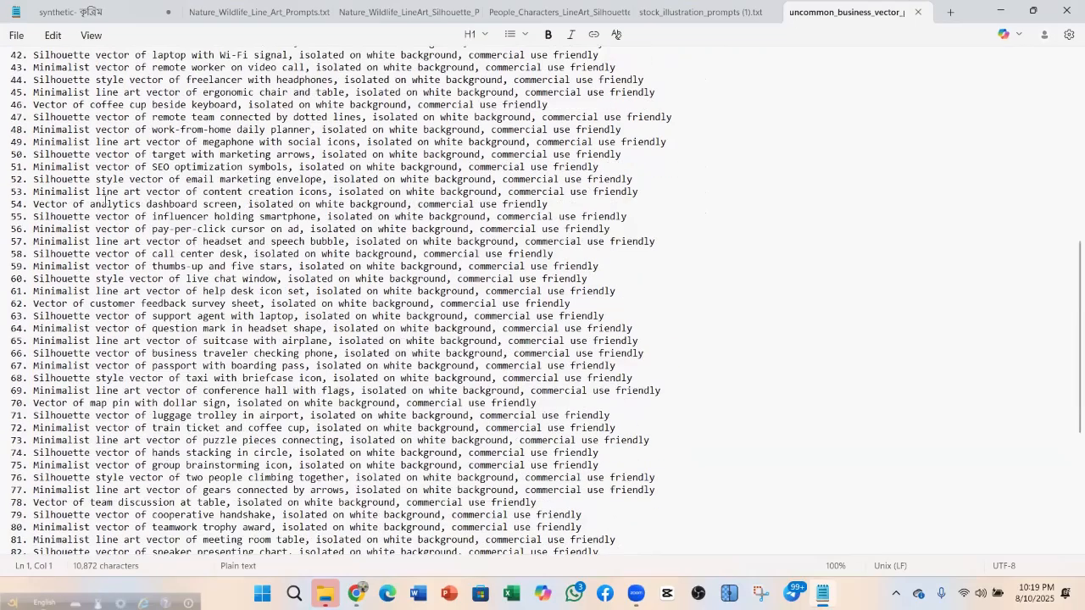
scroll(105, 200, up, 14)
Copy the first prompt line and minimize Notepad back to the chat
triple_click(83, 64)
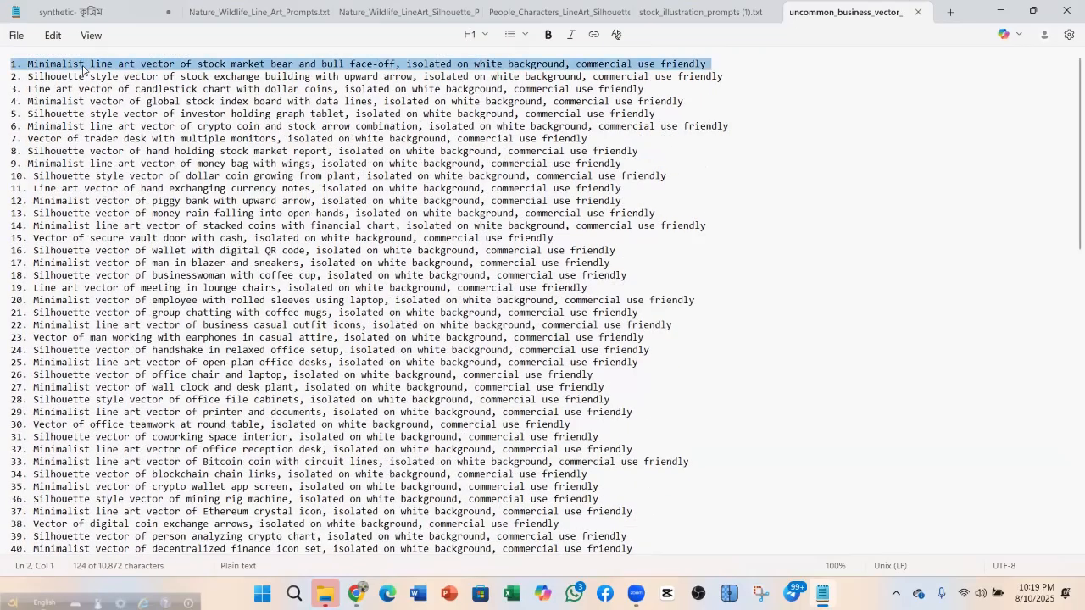
right_click(83, 69)
click(108, 138)
click(1003, 12)
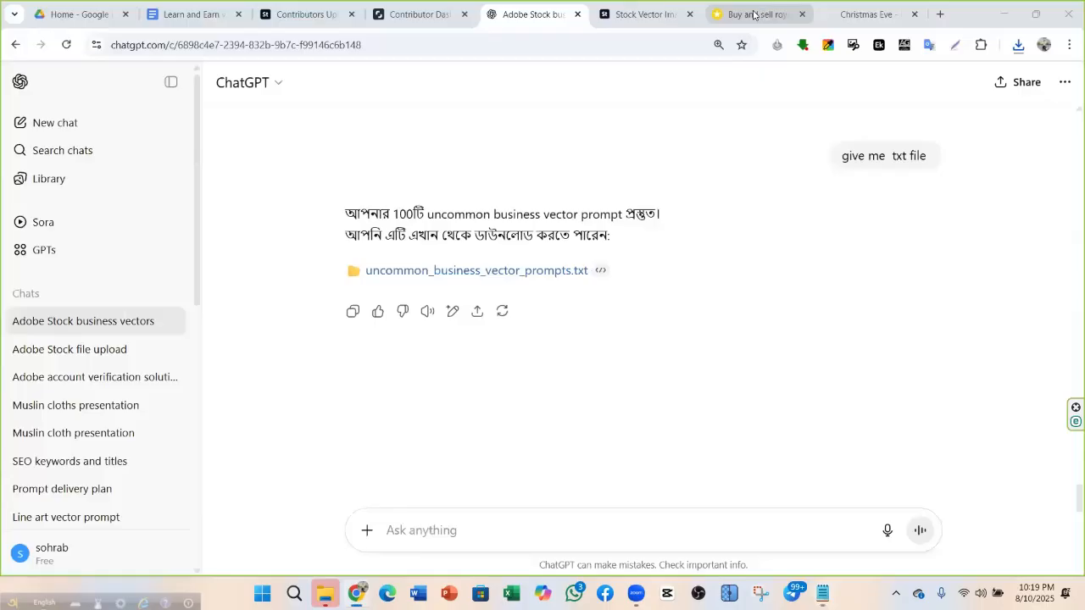
Send the follow-up message 'with copy button' to ChatGPT
scroll(415, 280, up, 3)
scroll(432, 407, down, 4)
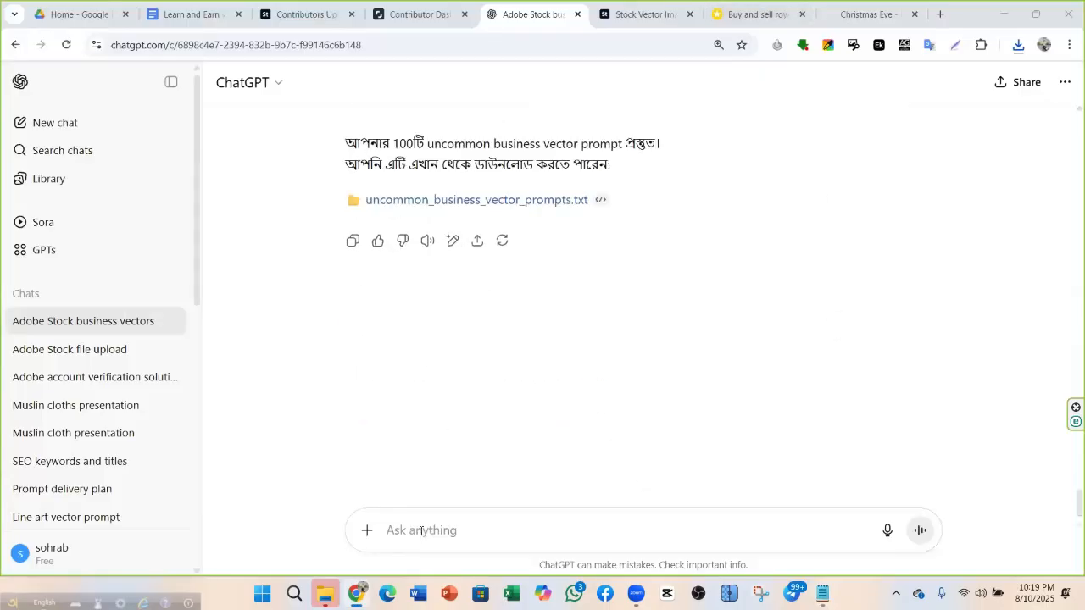
click(421, 530)
text(with )
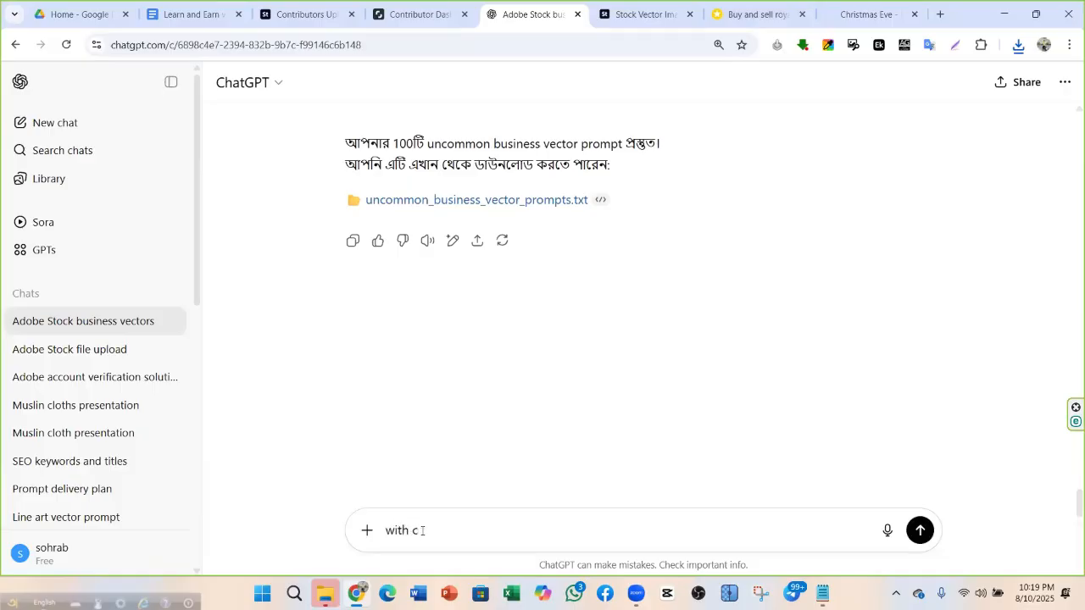
text(copy button)
click(921, 530)
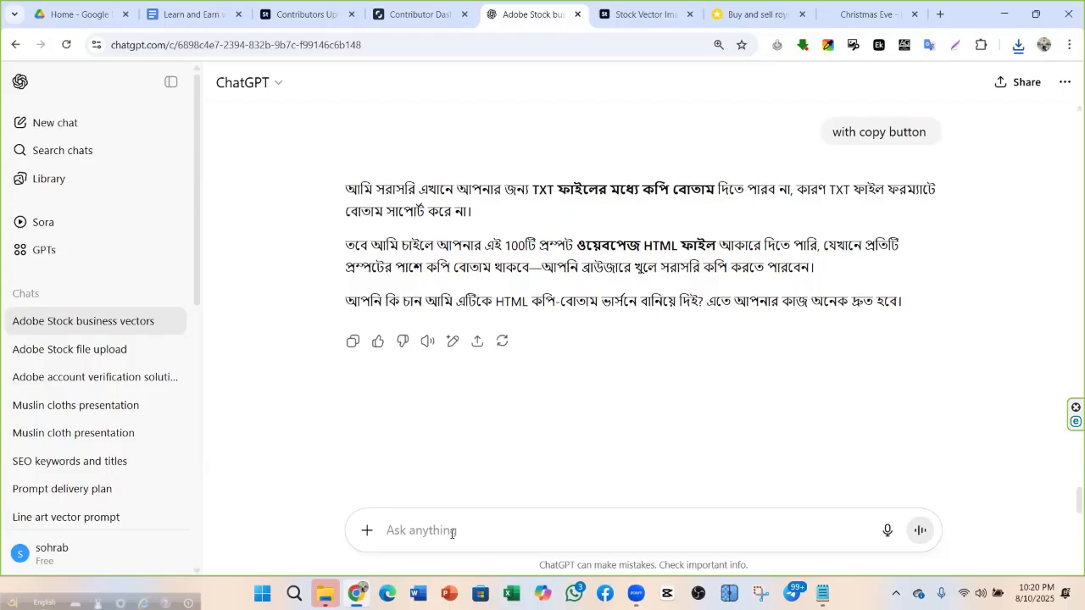
Reply 'ok' to accept ChatGPT's offer of an HTML version
text(ok)
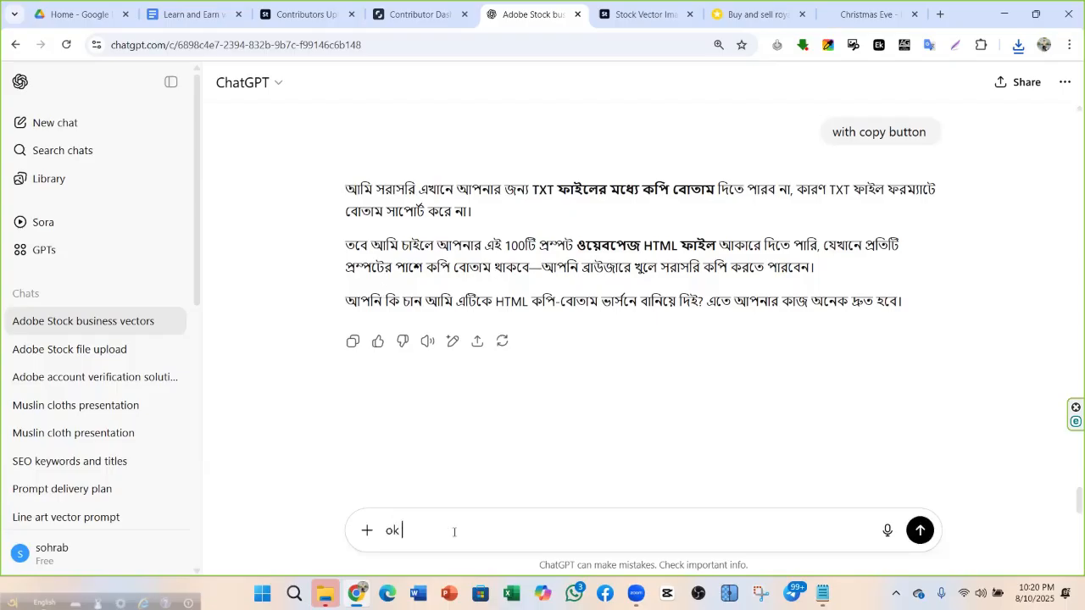
key(Return)
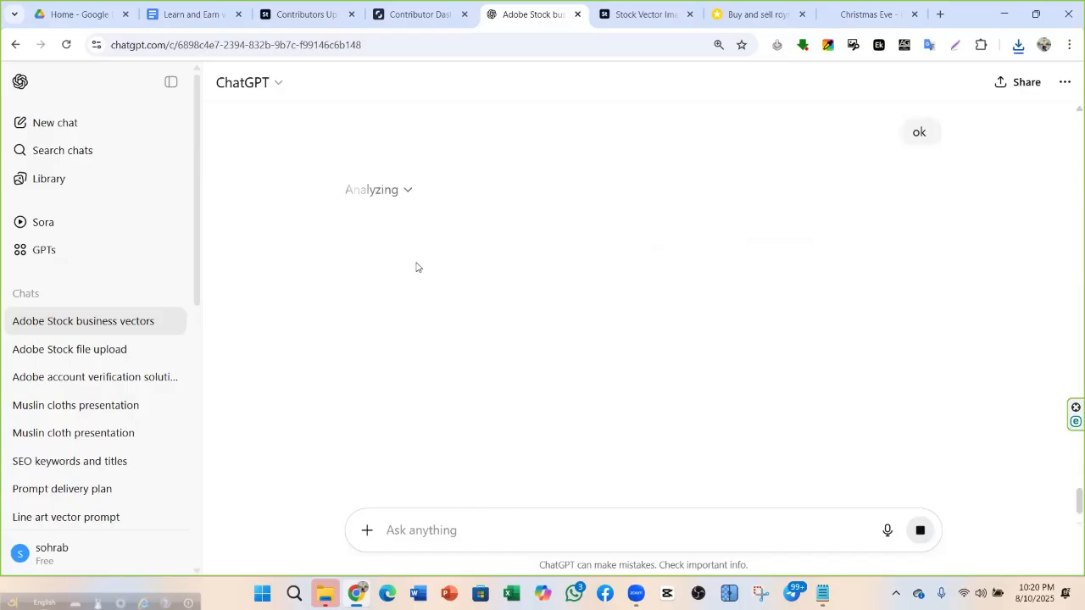
scroll(416, 267, up, 3)
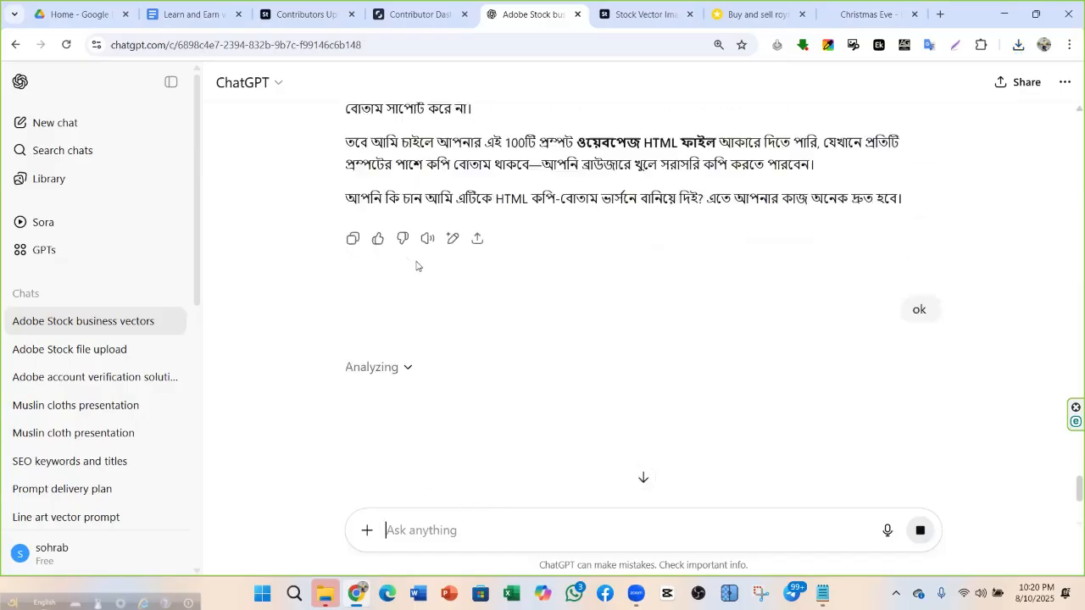
Download uncommon_business_vector_prompts_with_copy.html from ChatGPT's reply
scroll(498, 355, down, 2)
scroll(498, 355, up, 2)
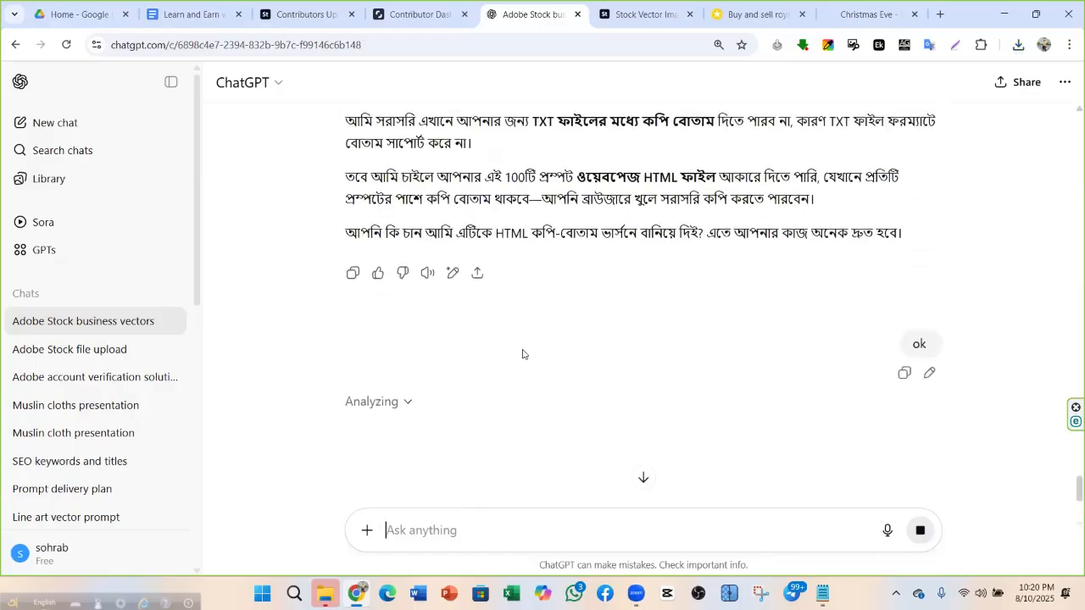
scroll(522, 351, down, 1)
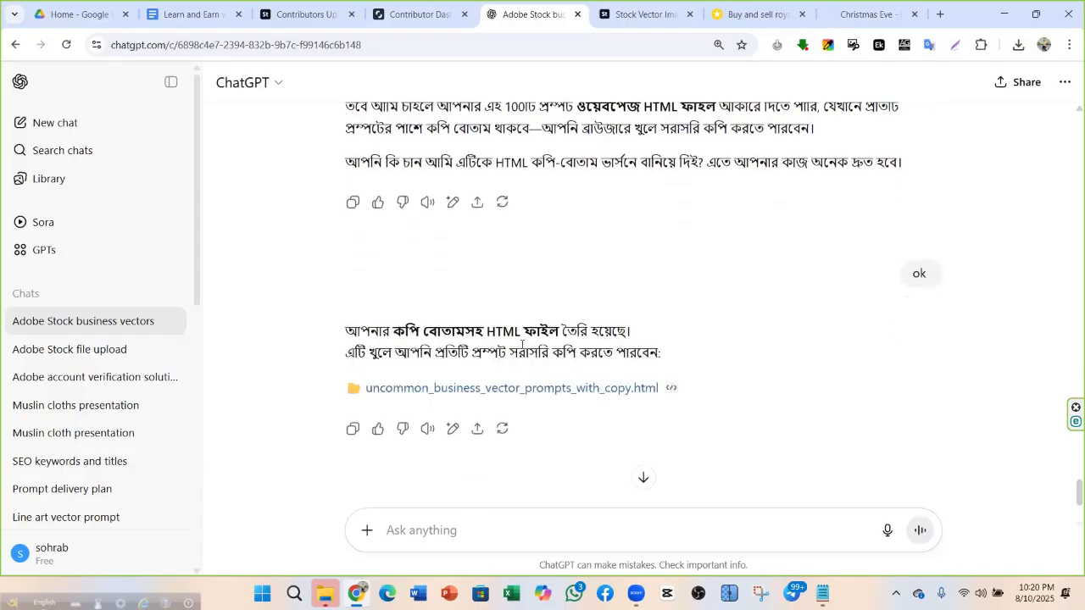
scroll(593, 271, down, 1)
click(588, 319)
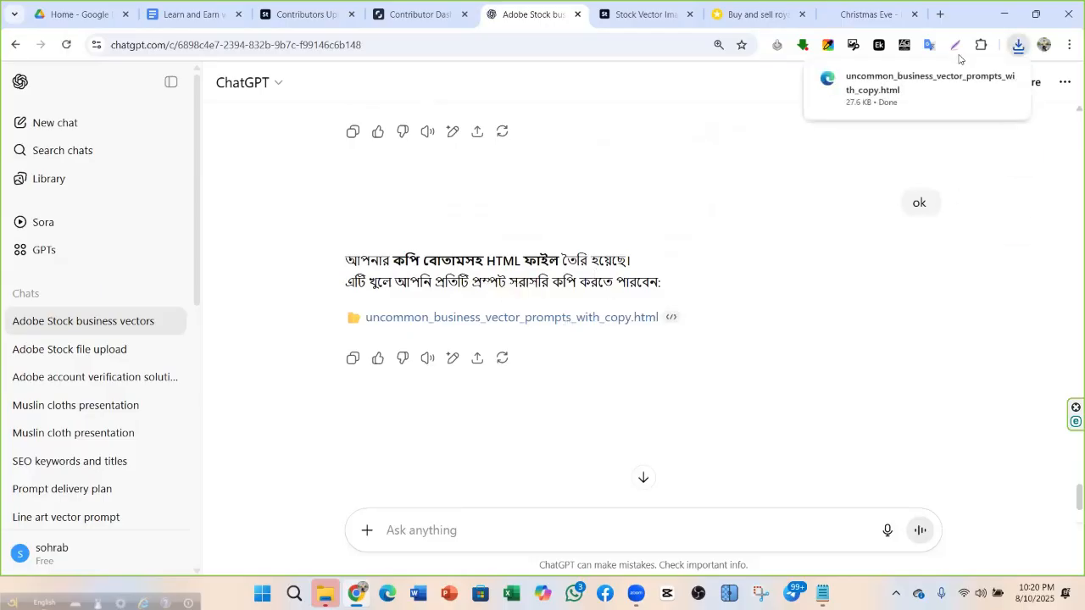
Open the downloaded HTML page and test the Copy buttons on prompts 1 and 2
click(928, 85)
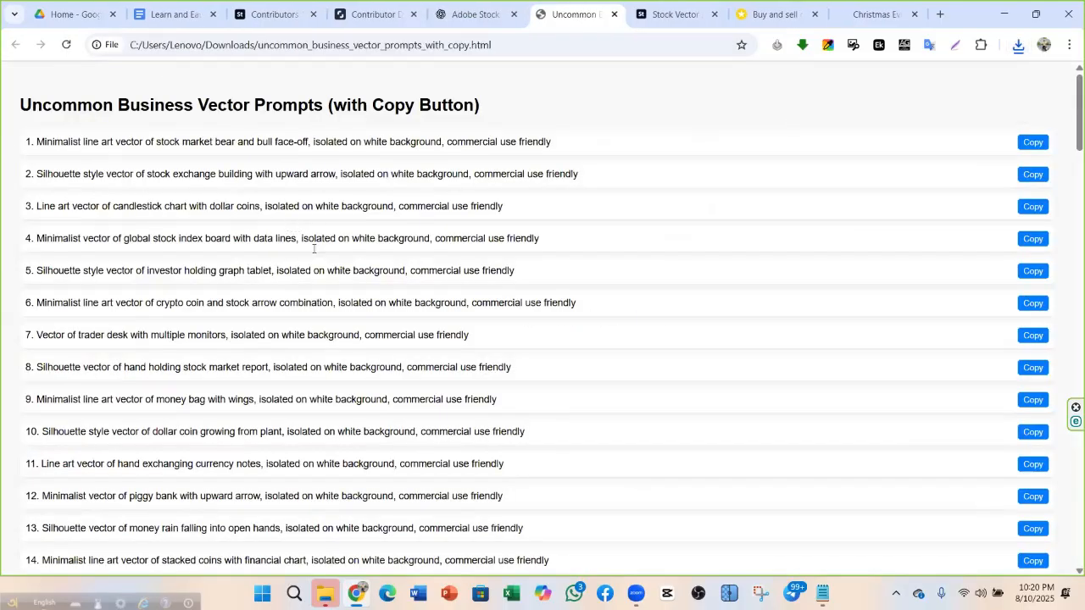
scroll(341, 322, down, 9)
scroll(937, 212, up, 6)
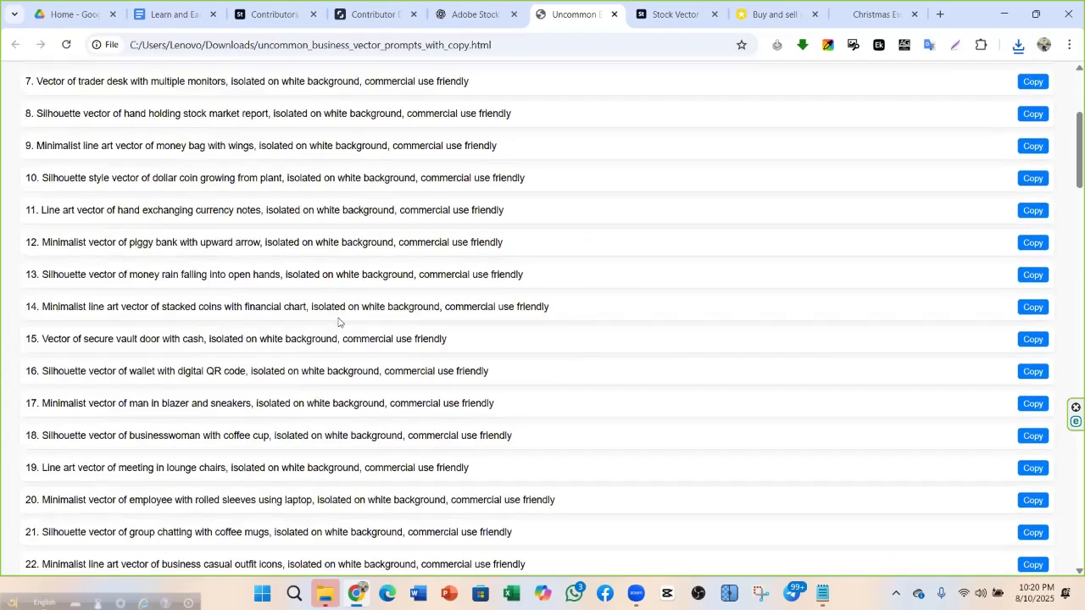
scroll(955, 200, up, 3)
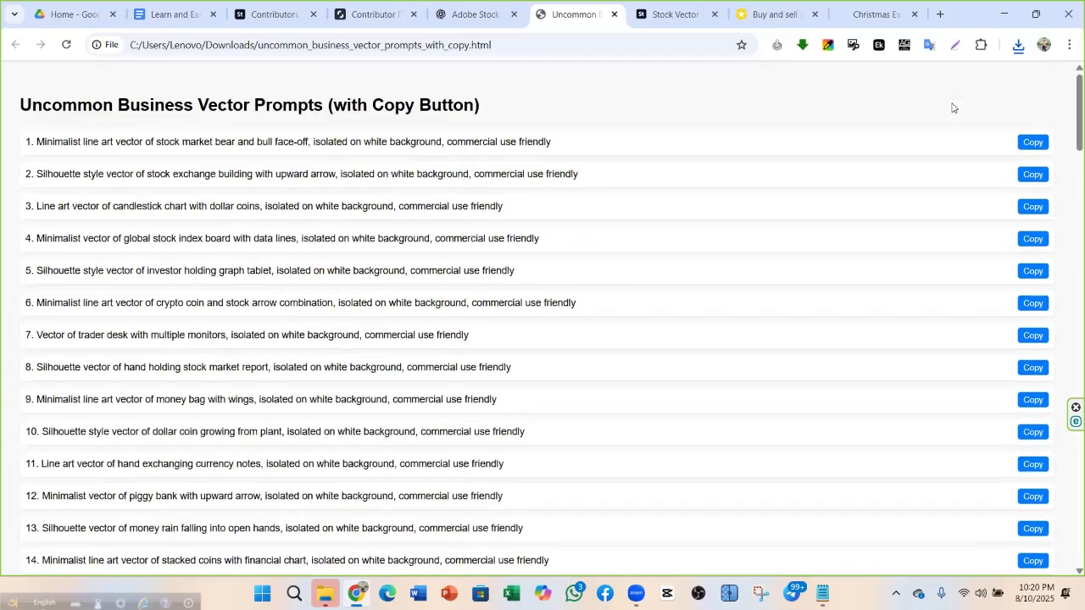
click(1033, 142)
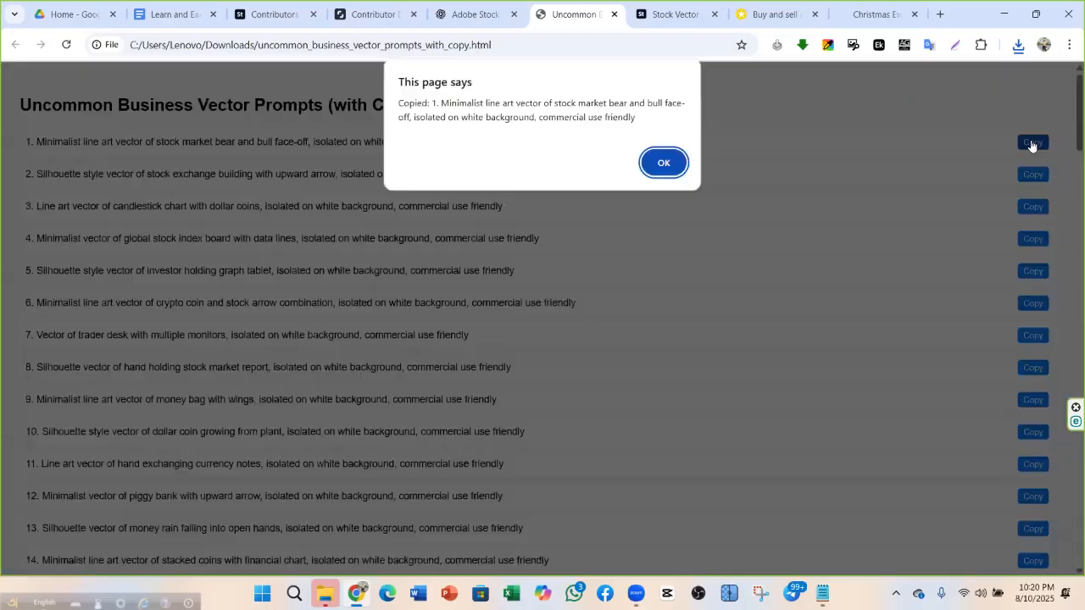
click(662, 161)
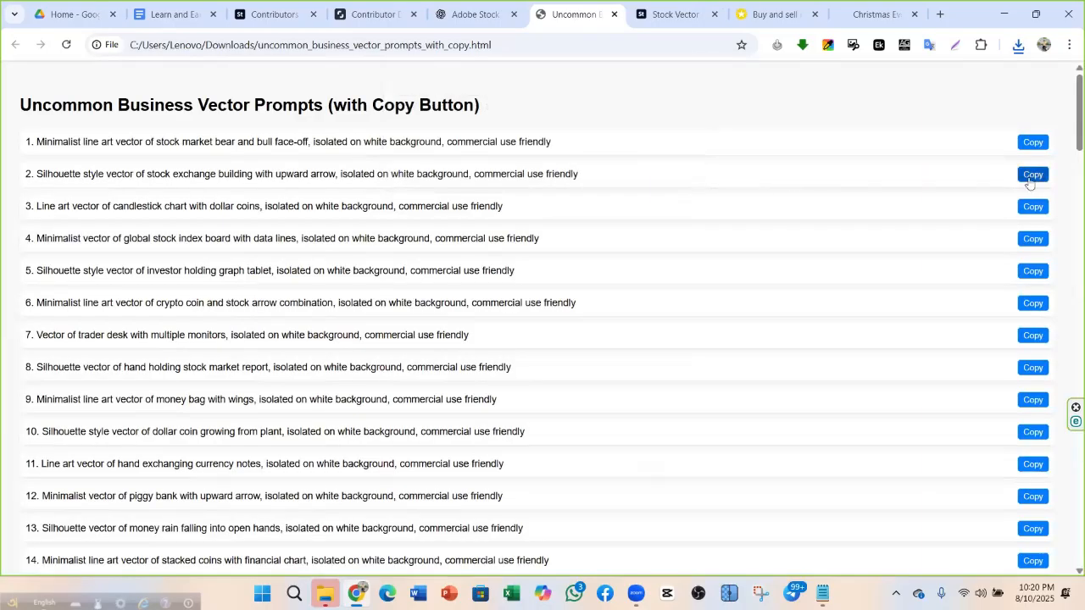
click(1033, 175)
click(664, 163)
click(1036, 142)
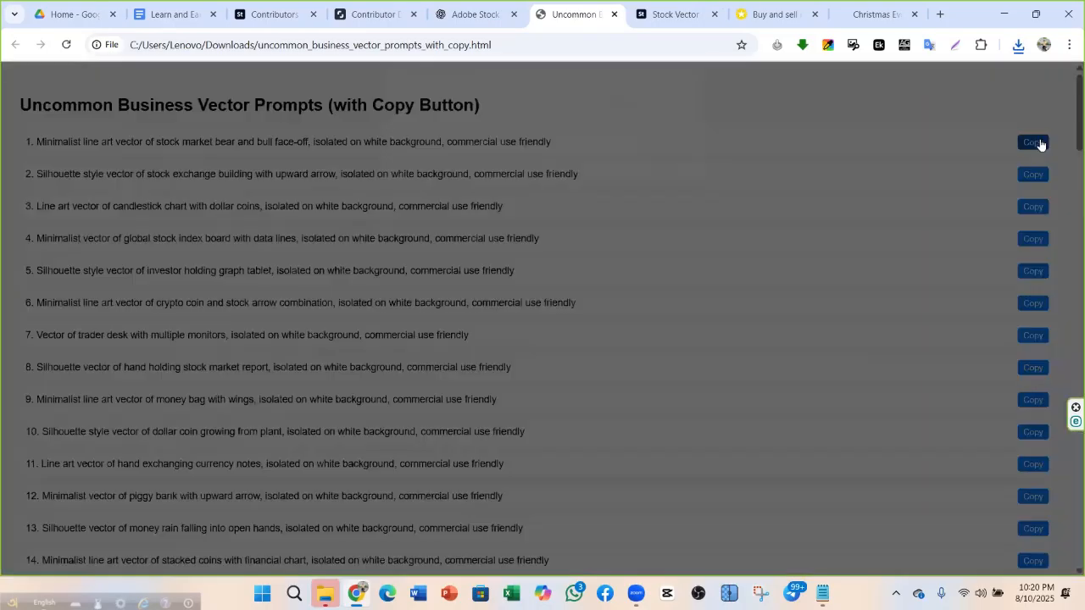
click(665, 163)
Copy the bear and bull face-off prompt 1, finally via its Copy button, dismissing the alert
triple_click(322, 138)
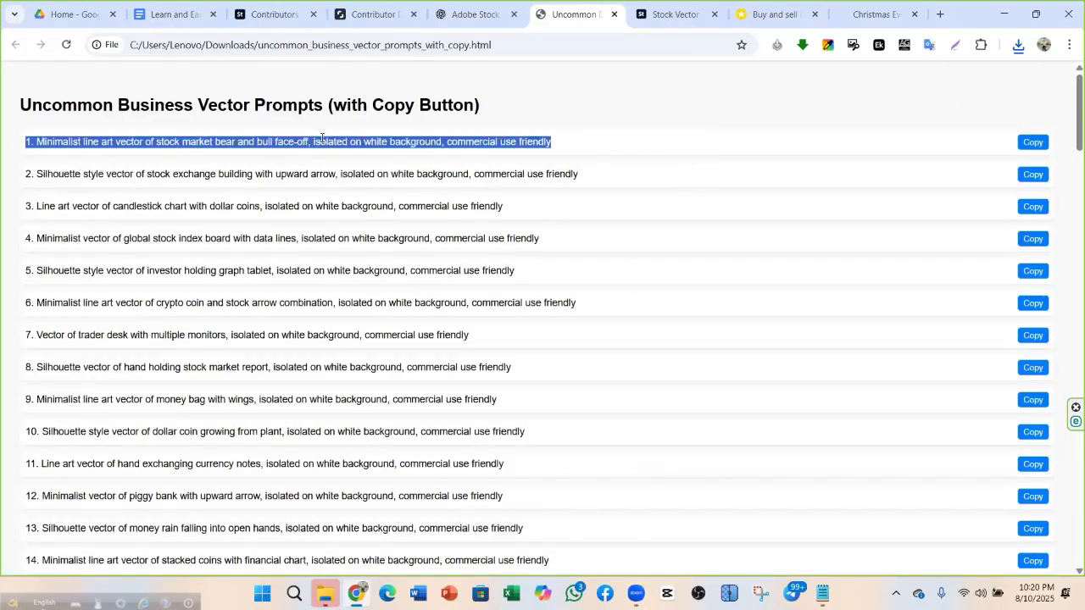
right_click(322, 140)
click(368, 160)
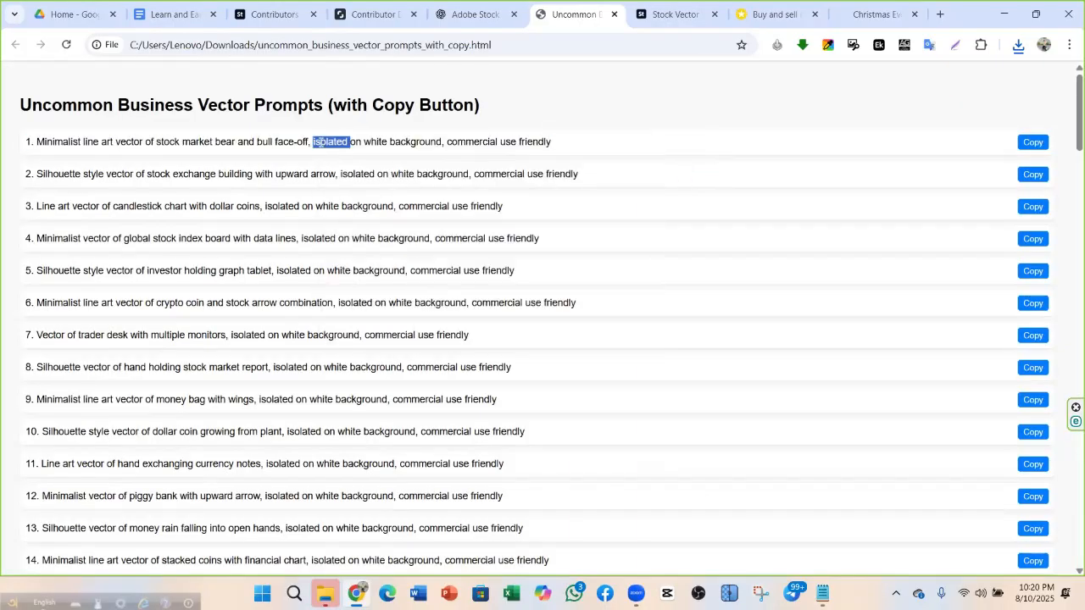
triple_click(321, 141)
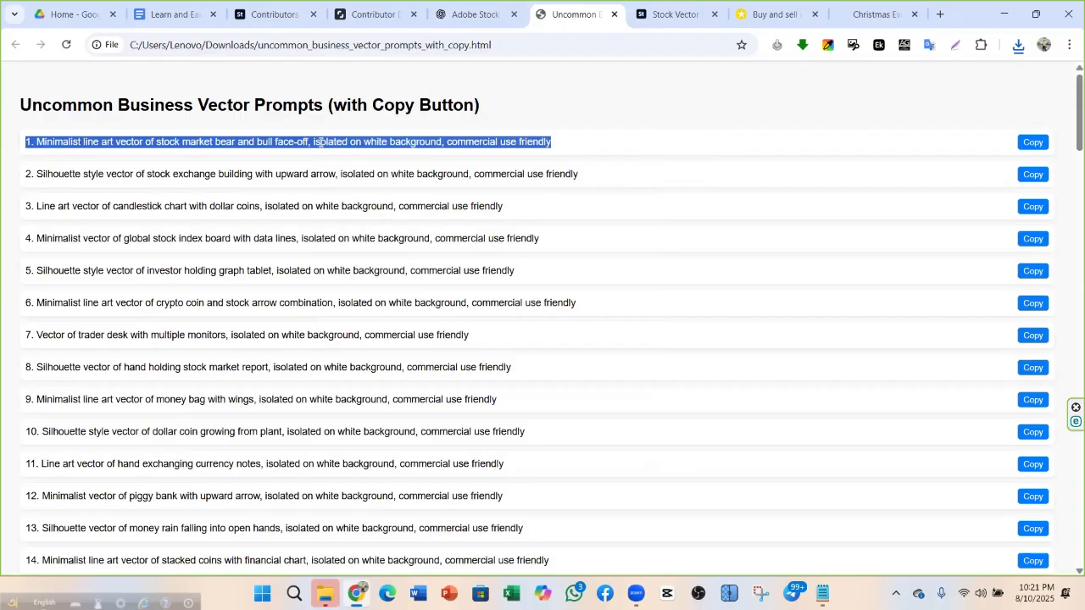
triple_click(326, 174)
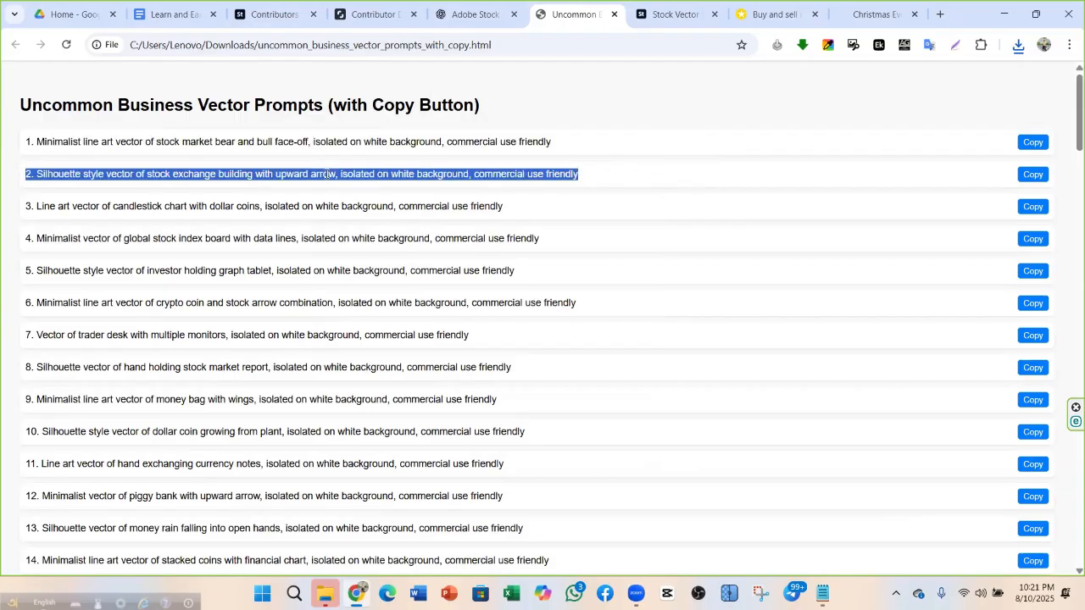
triple_click(328, 141)
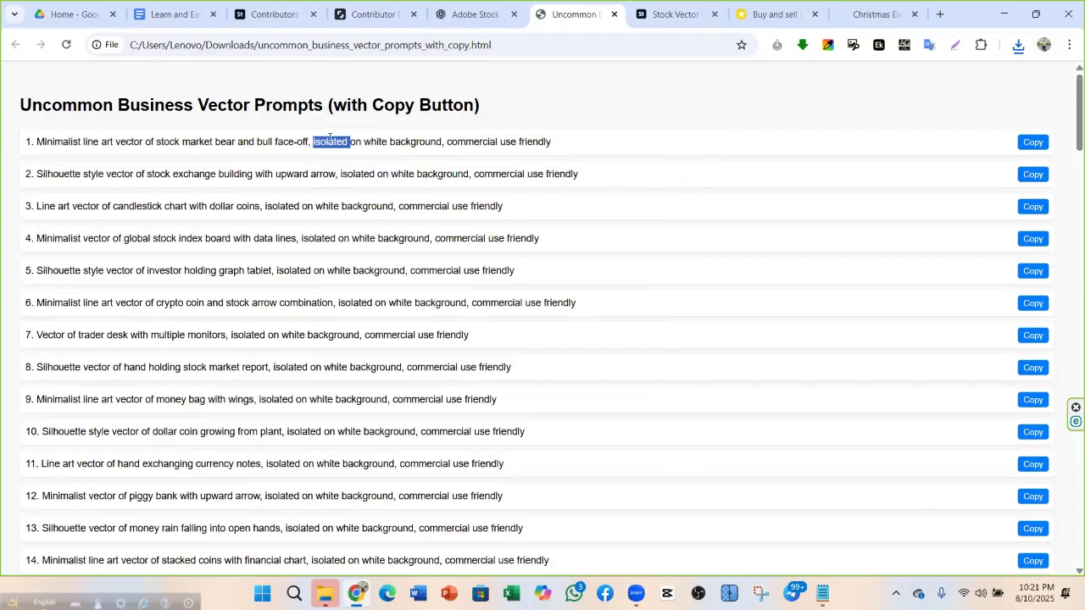
right_click(330, 142)
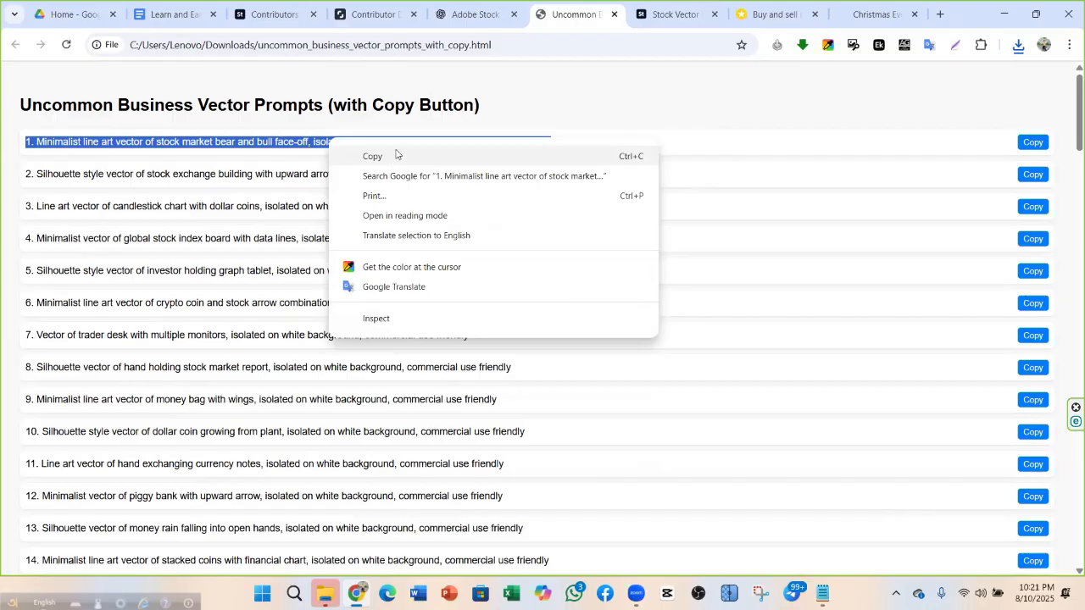
right_click(320, 147)
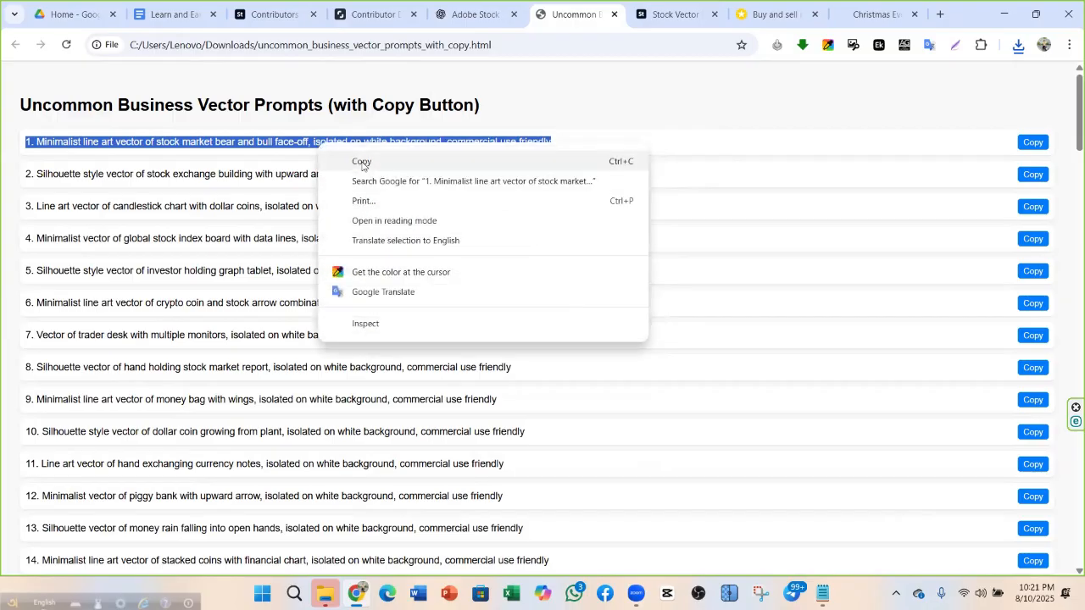
click(1001, 128)
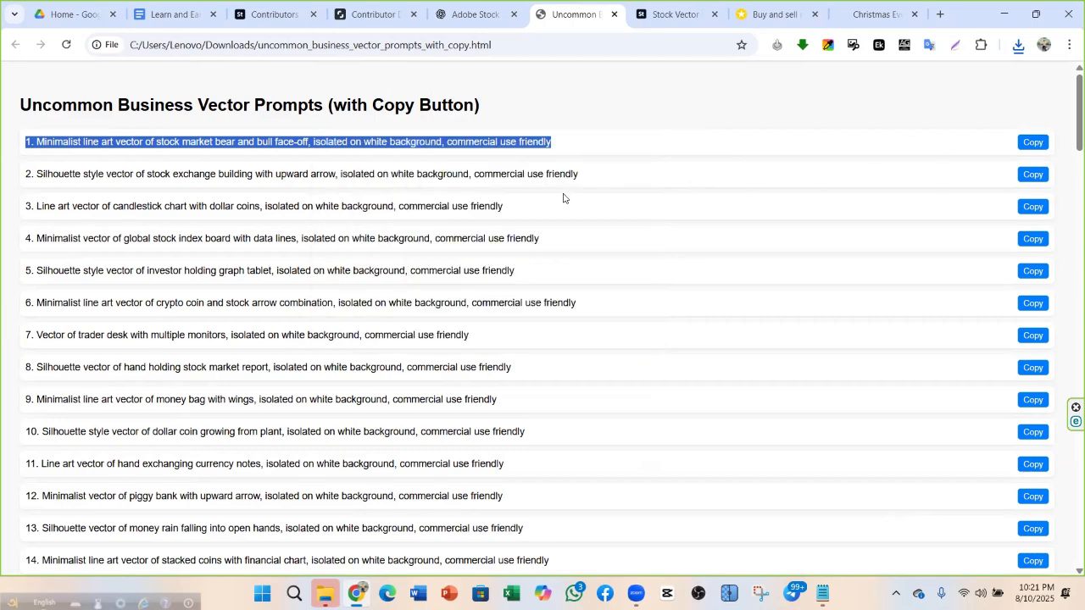
click(607, 152)
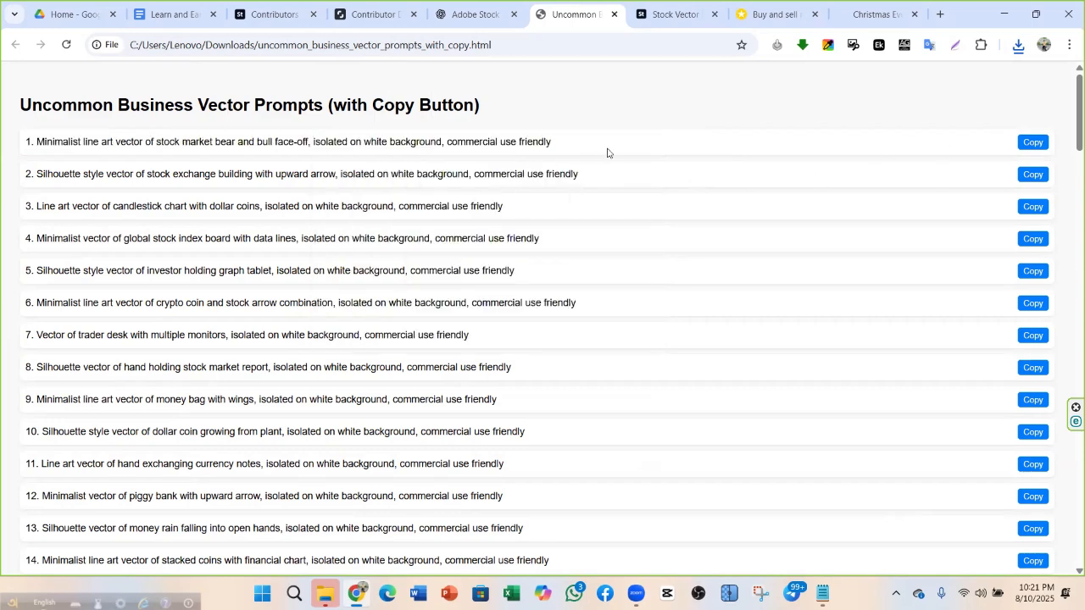
click(1033, 143)
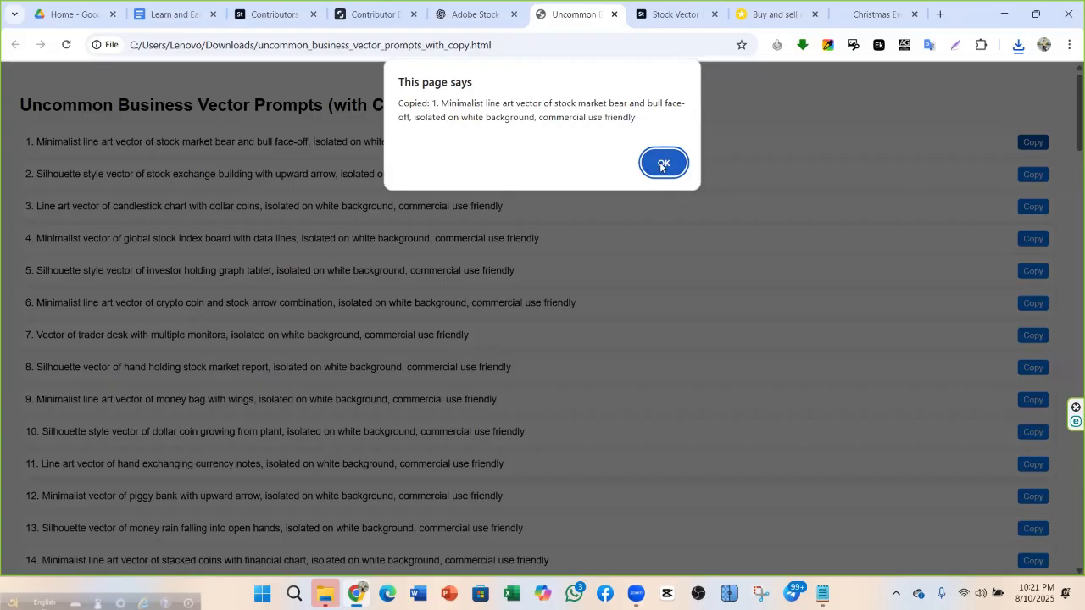
click(660, 164)
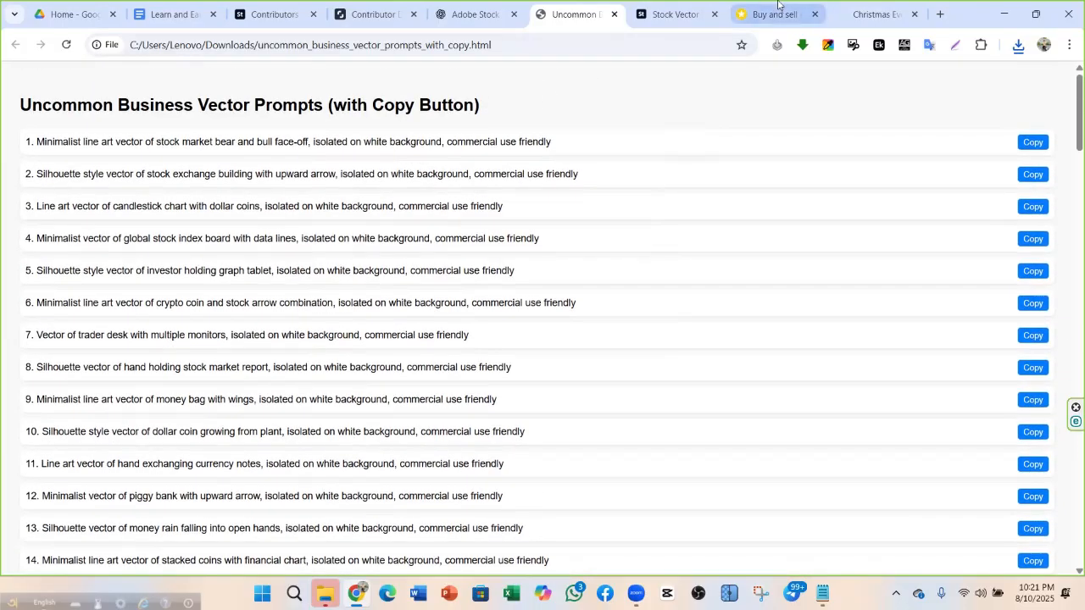
Cycle through the open tabs, ending on the Christmas tab
click(664, 4)
click(753, 13)
click(653, 12)
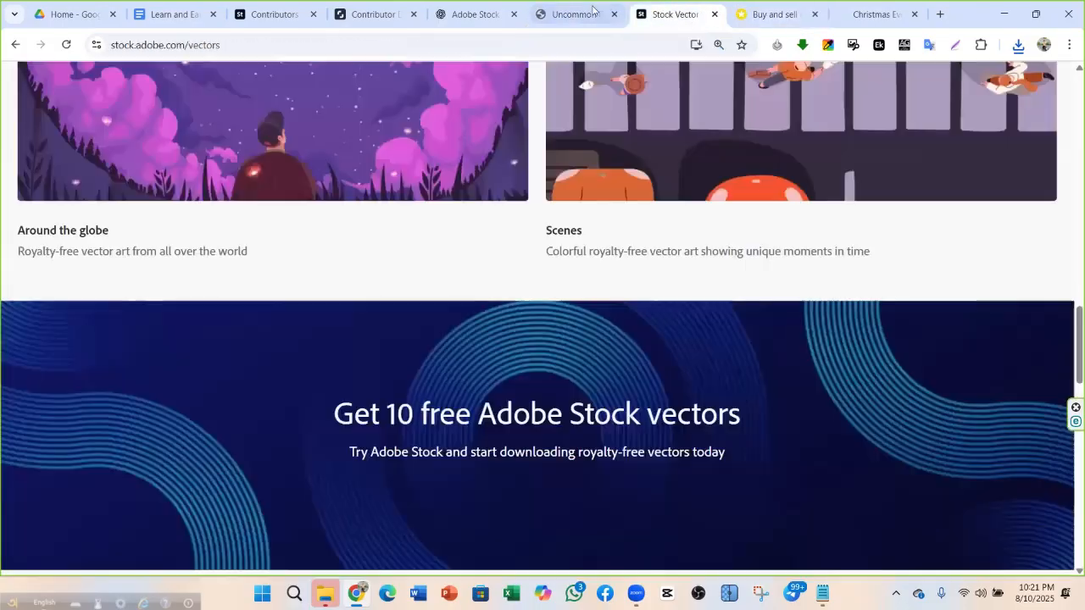
click(631, 14)
click(752, 13)
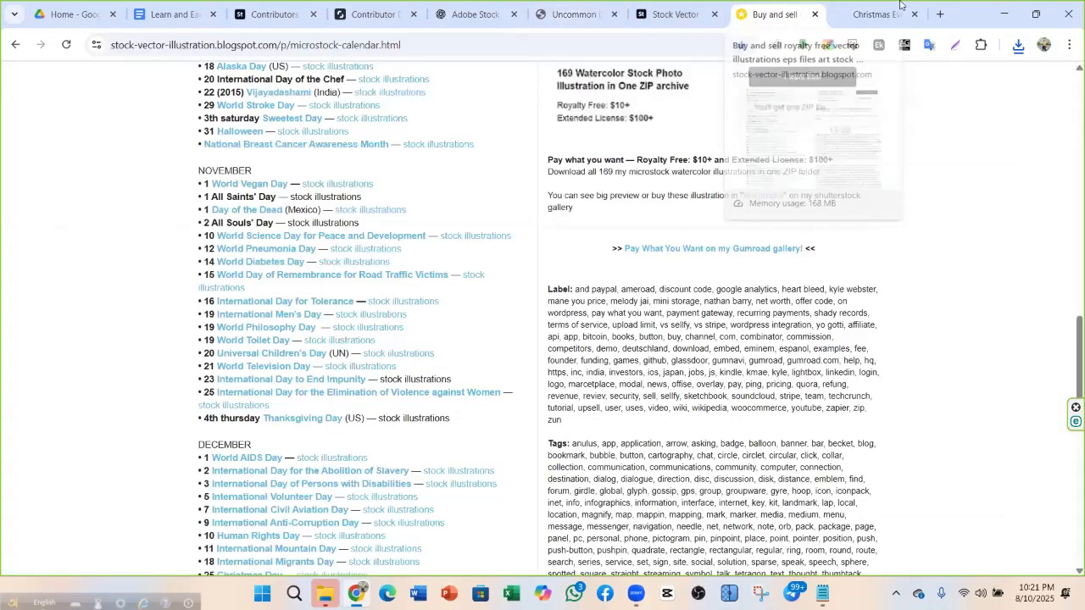
click(930, 14)
In a new tab, search Google for 'google ai studio' and open the Google AI Studio site
click(939, 14)
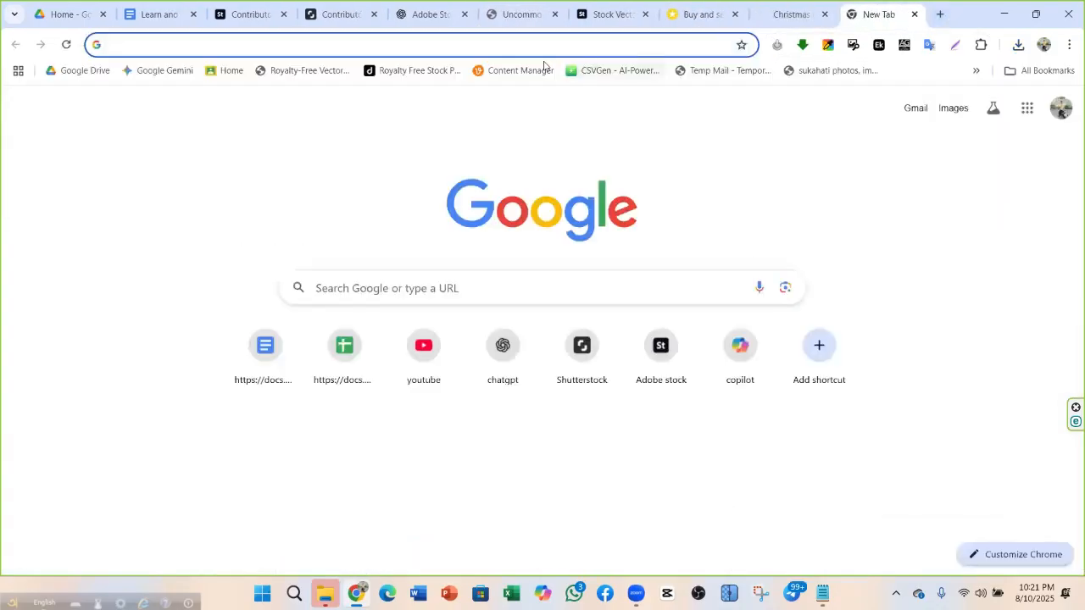
click(427, 49)
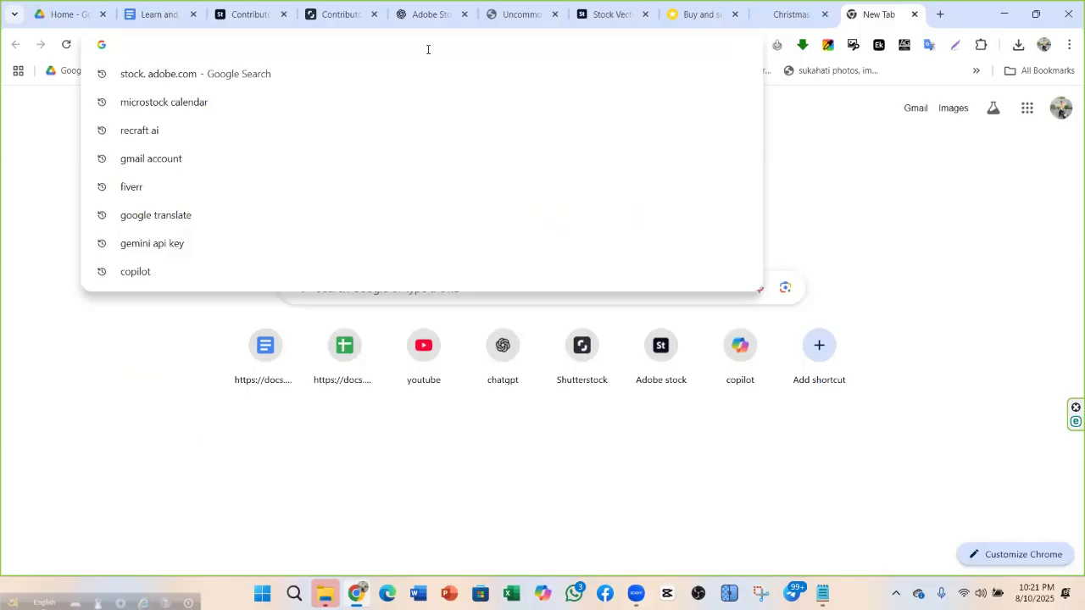
text(goo)
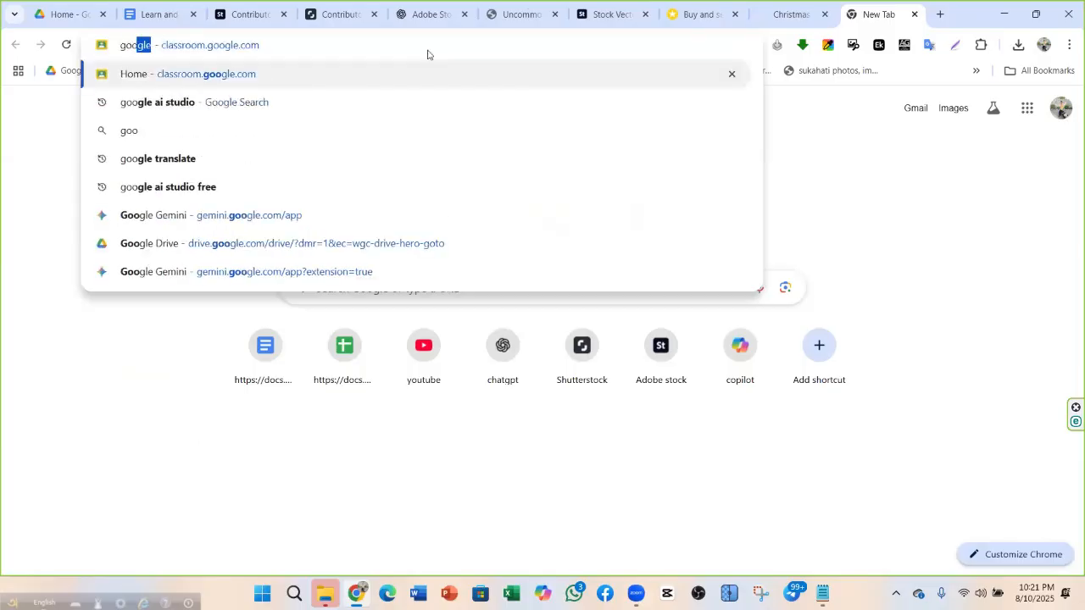
click(272, 113)
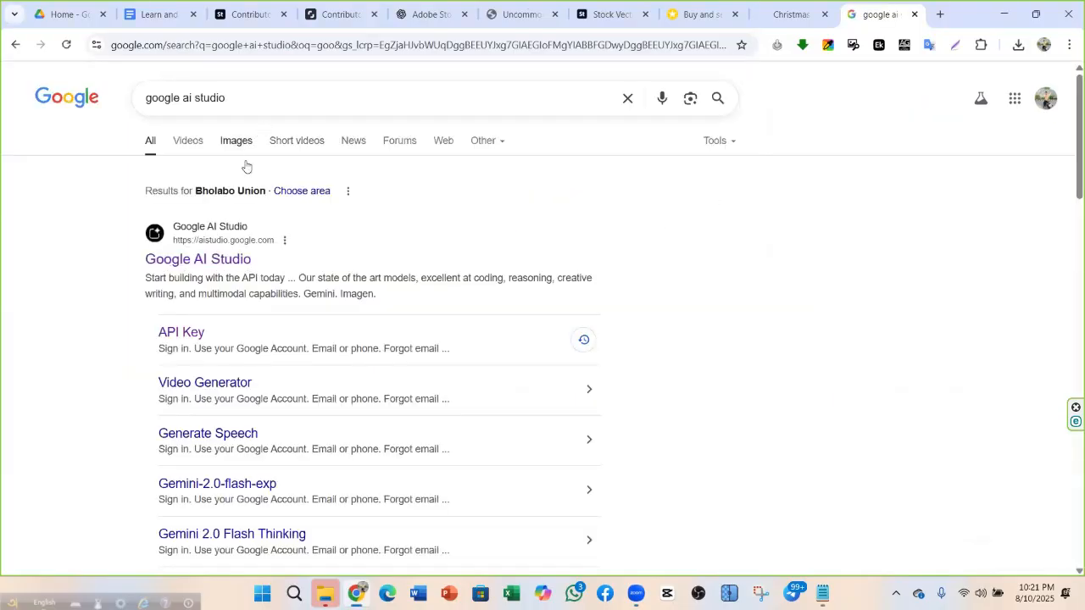
scroll(266, 232, down, 5)
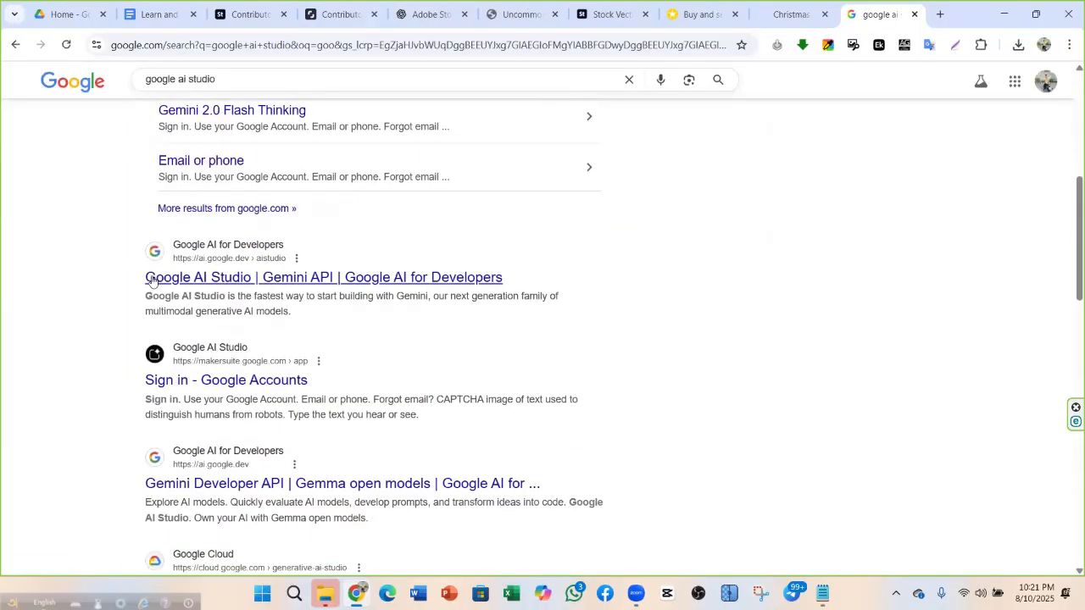
scroll(212, 278, up, 5)
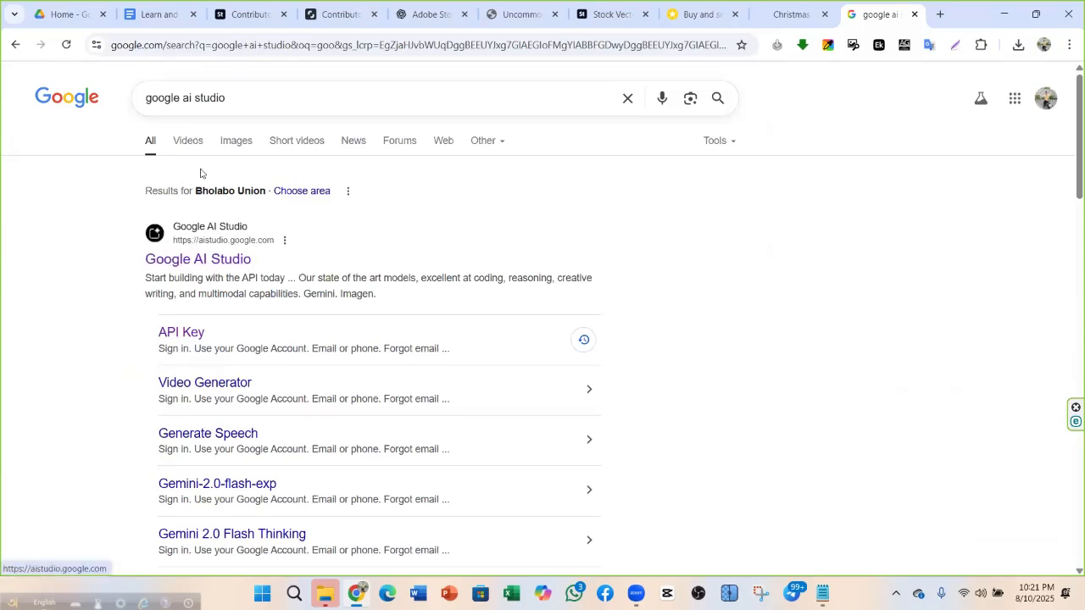
click(229, 266)
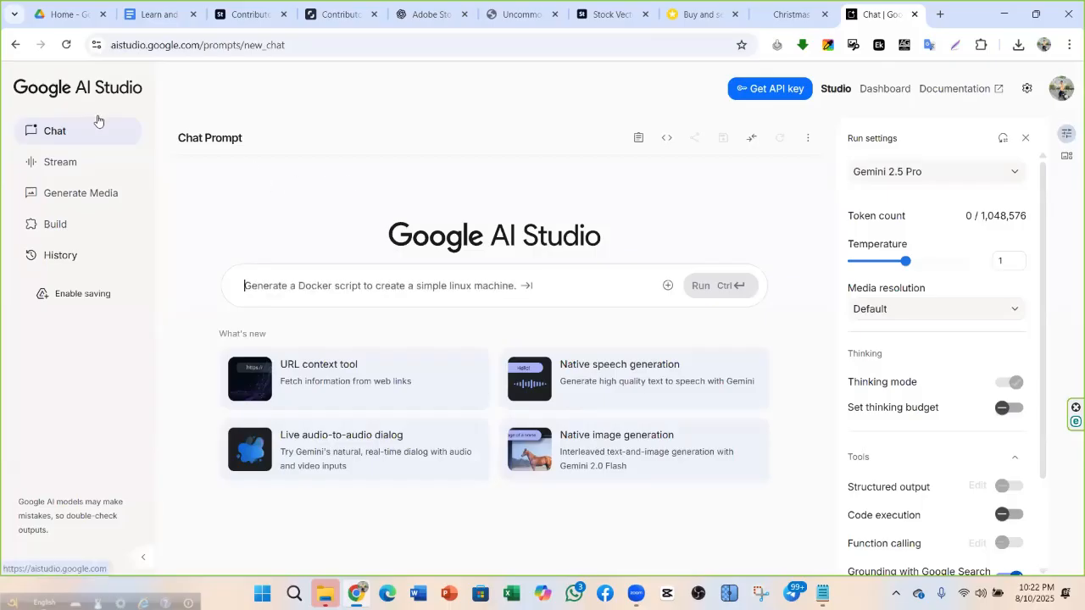
Open Imagen image generation from Generate Media with the square 1:1 aspect ratio
click(79, 200)
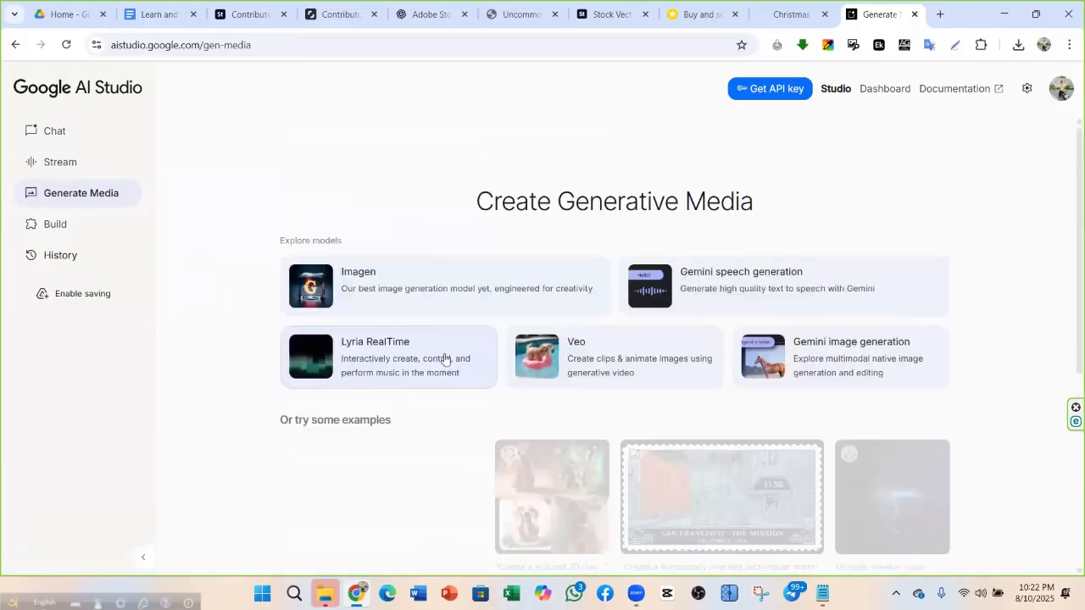
click(382, 290)
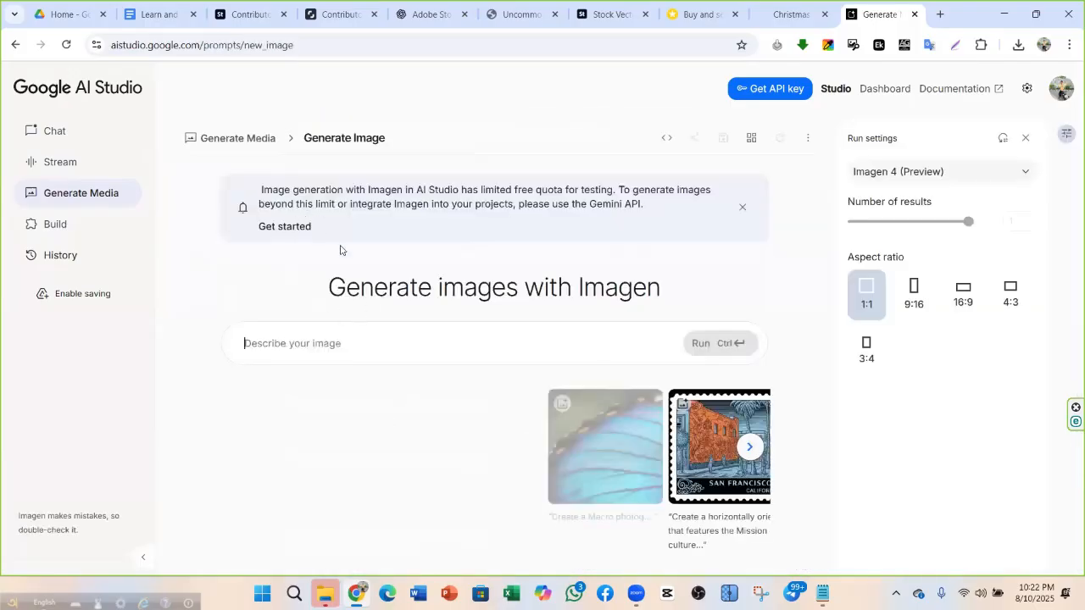
click(15, 44)
click(367, 300)
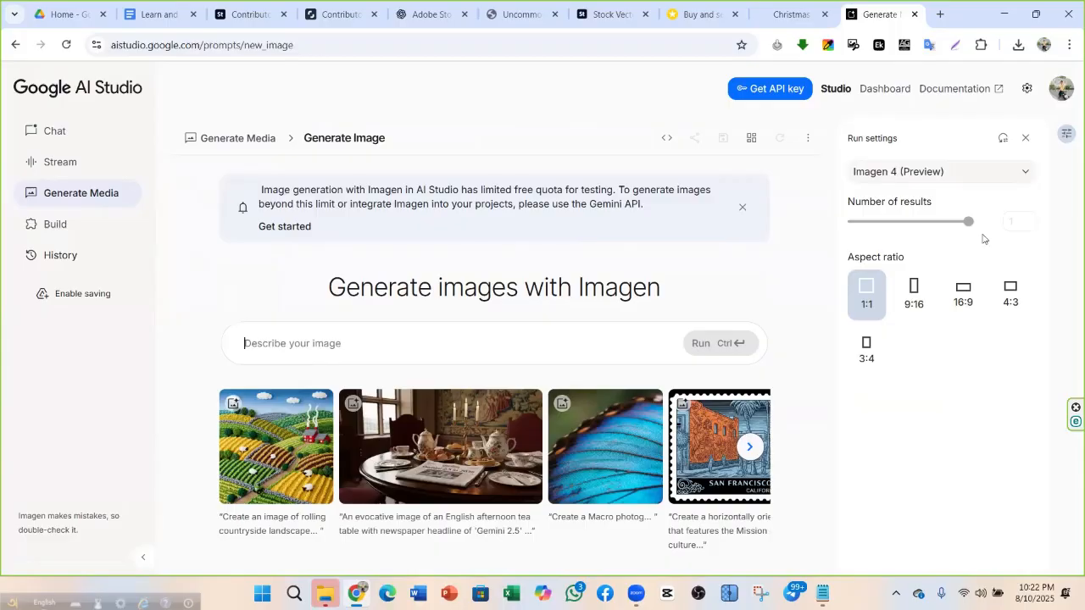
click(865, 295)
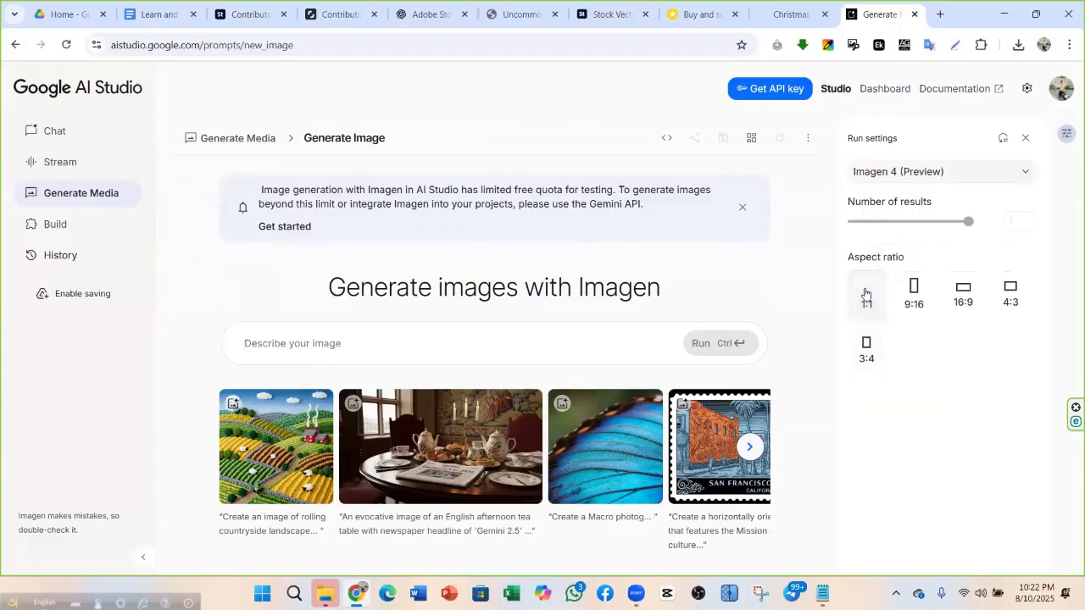
Paste the copied bear-and-bull line art prompt into the prompt box
right_click(309, 341)
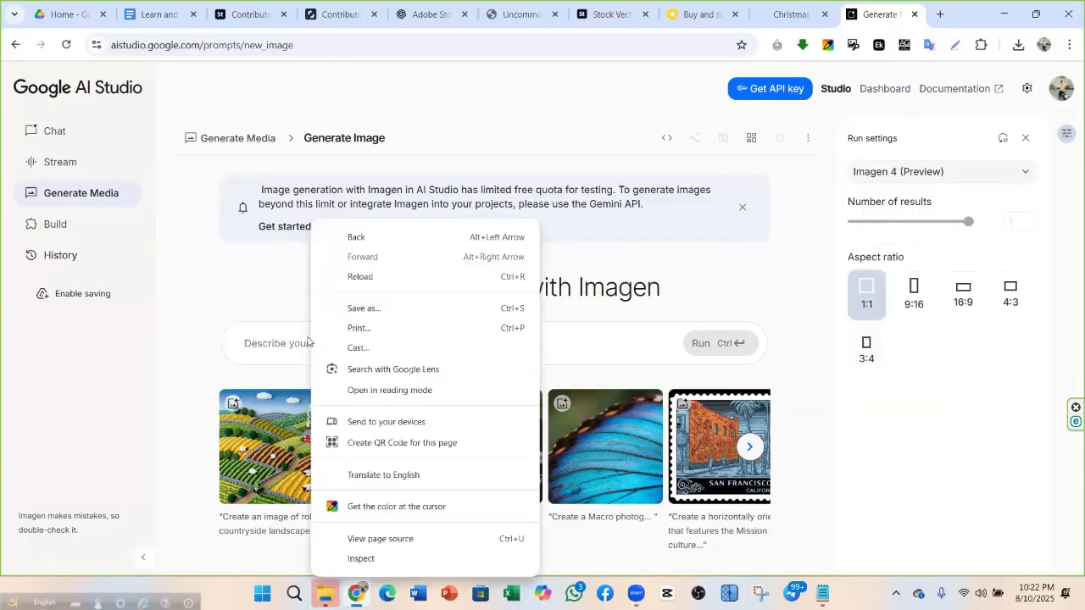
click(272, 347)
right_click(272, 343)
click(315, 385)
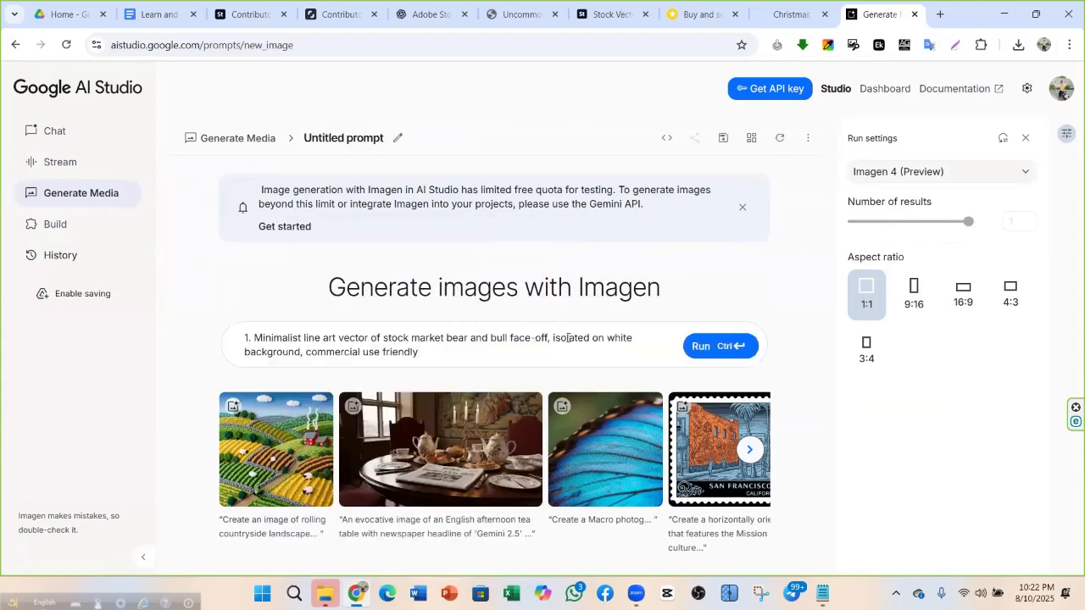
Remove the leading '1.' from the prompt and run it
click(252, 334)
key(BackSpace)
key(BackSpace)
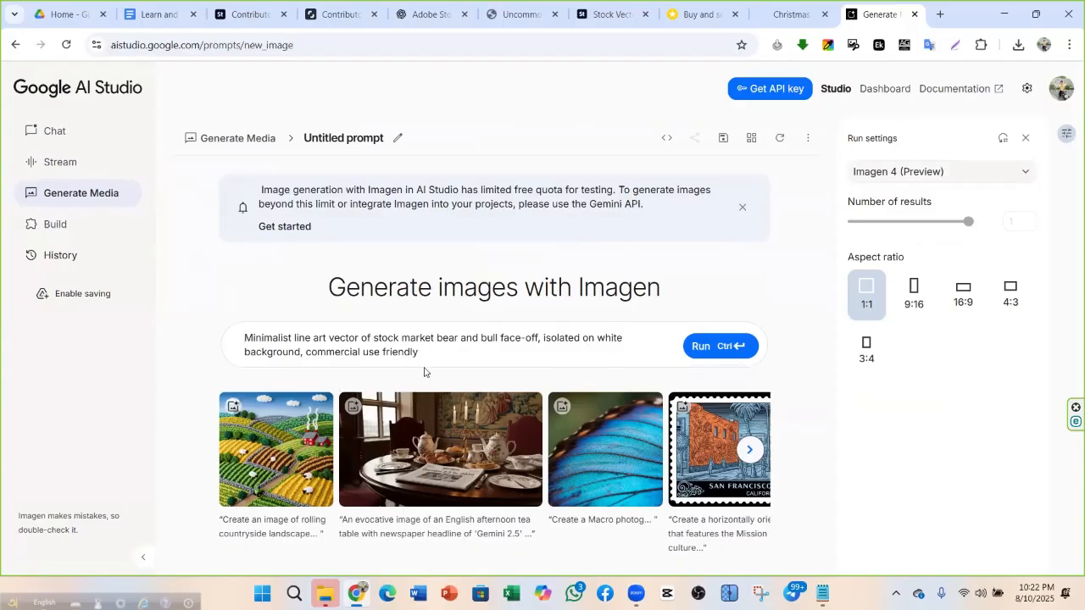
click(713, 349)
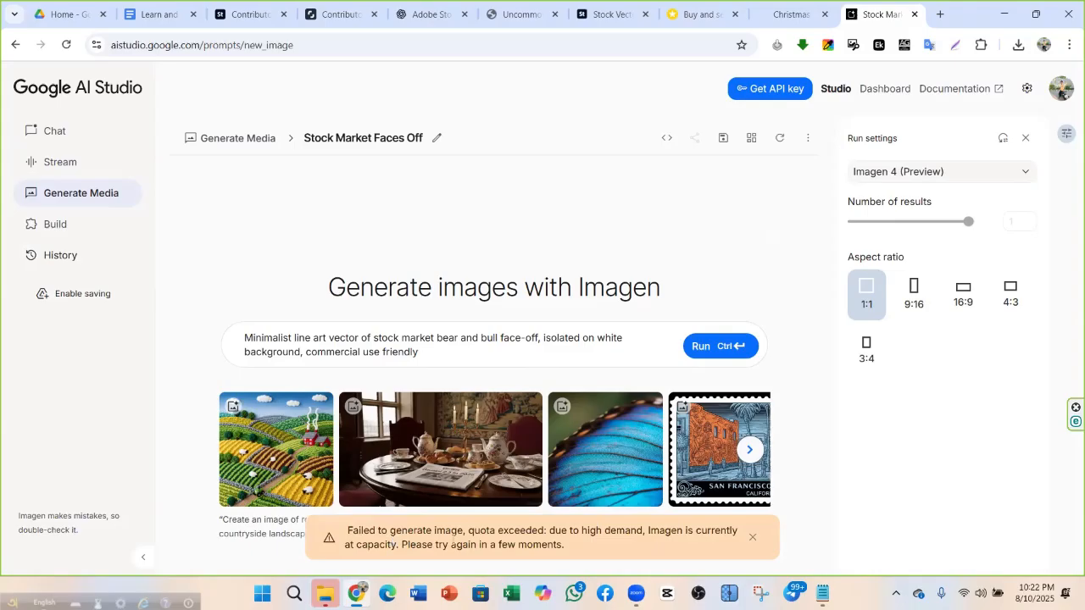
Switch the model to Imagen 4 Ultra (Preview), rerun the prompt, and dismiss the quota error
click(1000, 175)
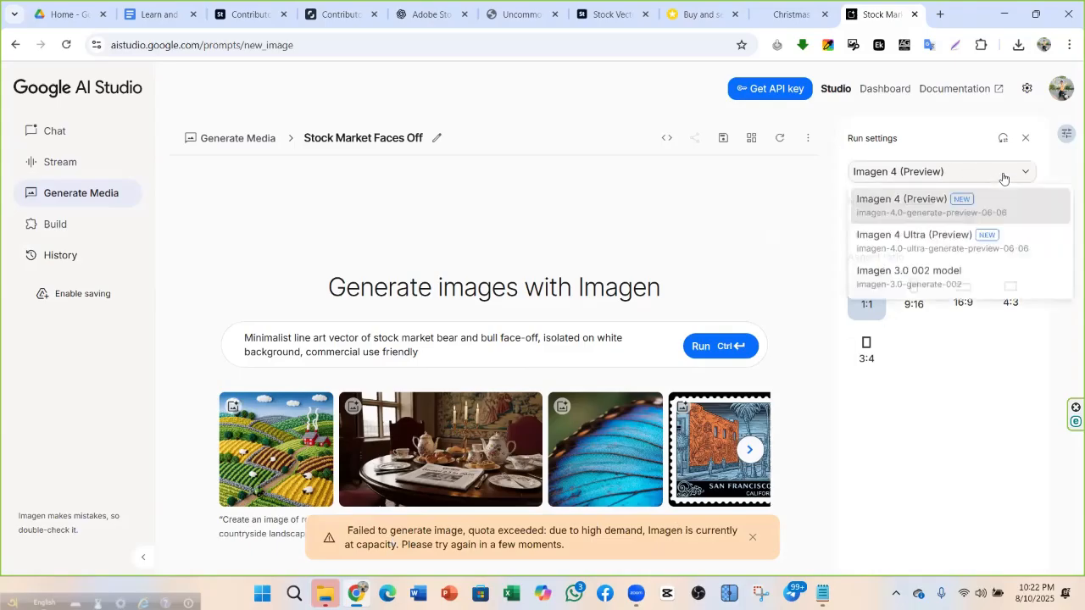
click(951, 178)
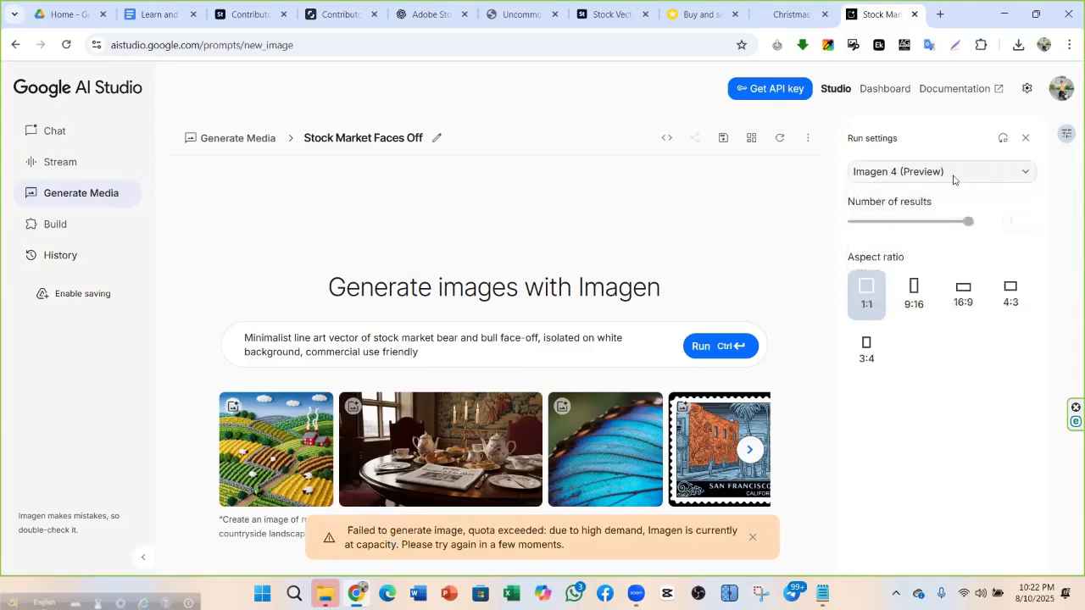
click(953, 178)
click(975, 245)
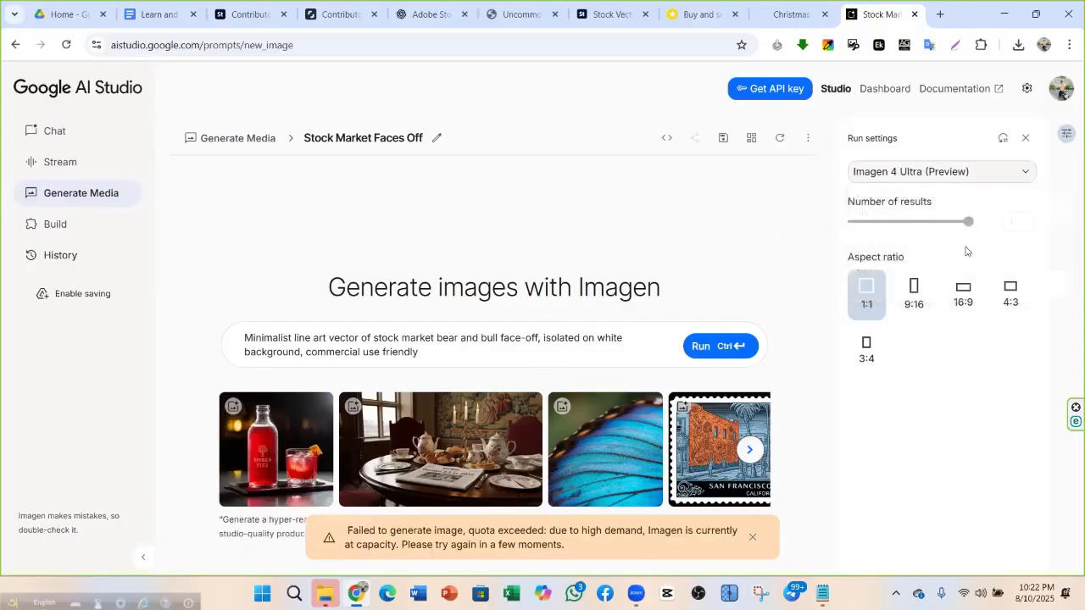
click(722, 348)
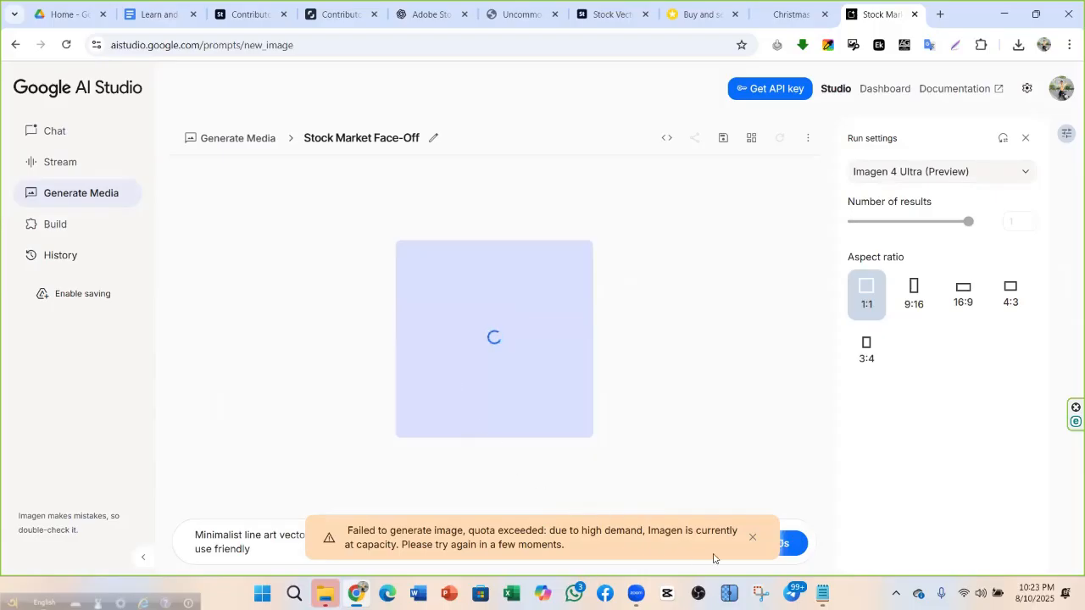
click(752, 537)
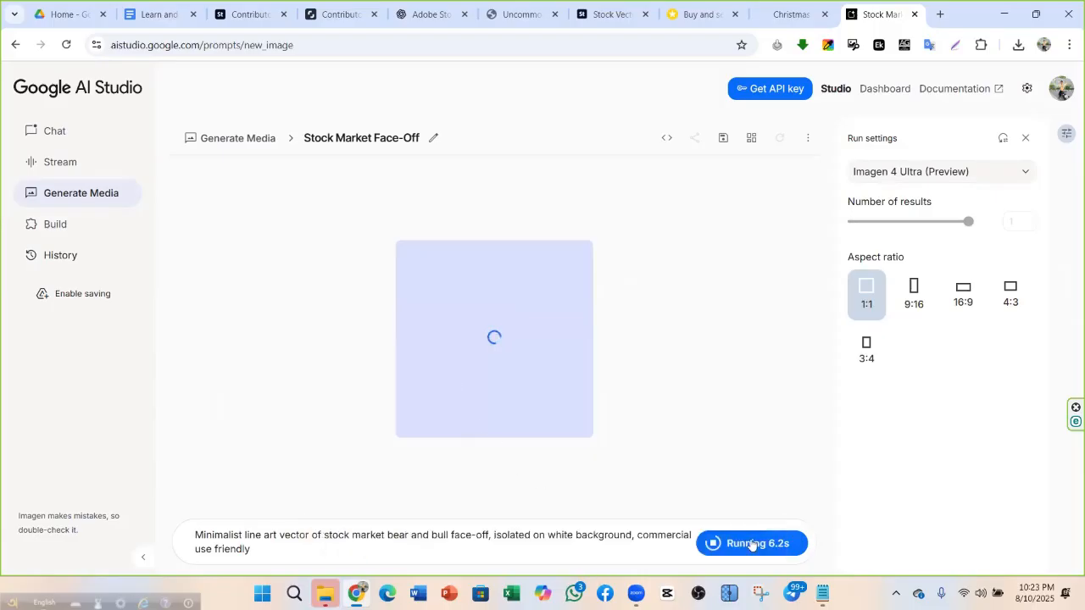
click(971, 172)
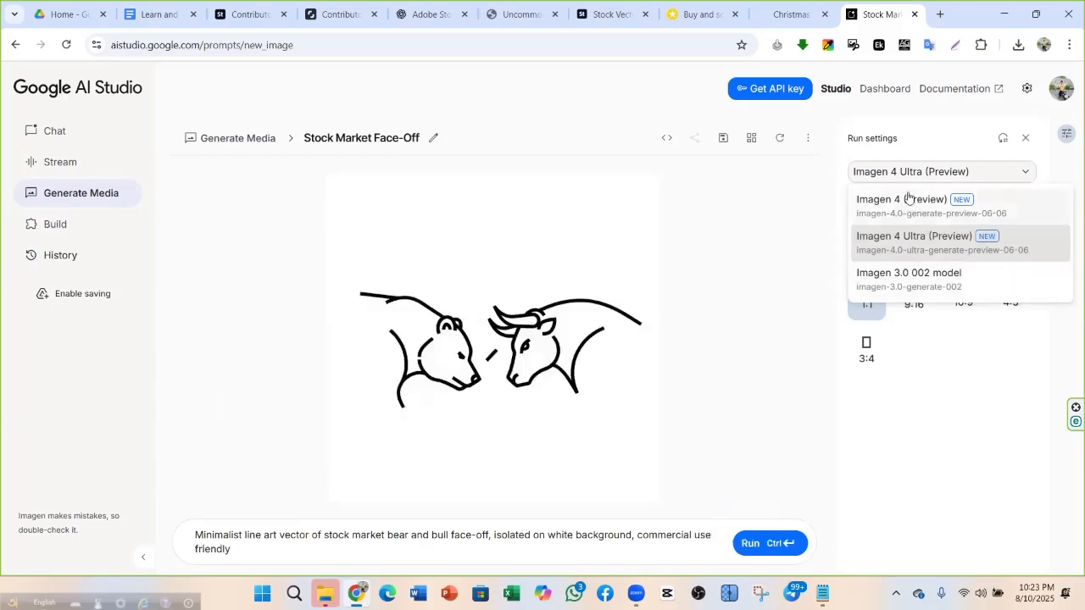
click(906, 469)
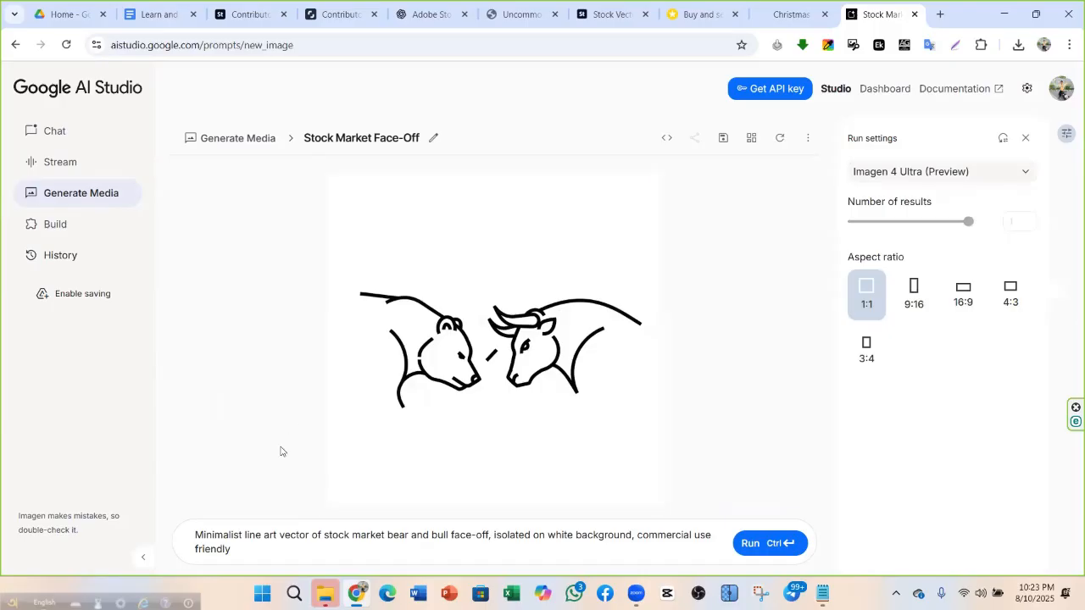
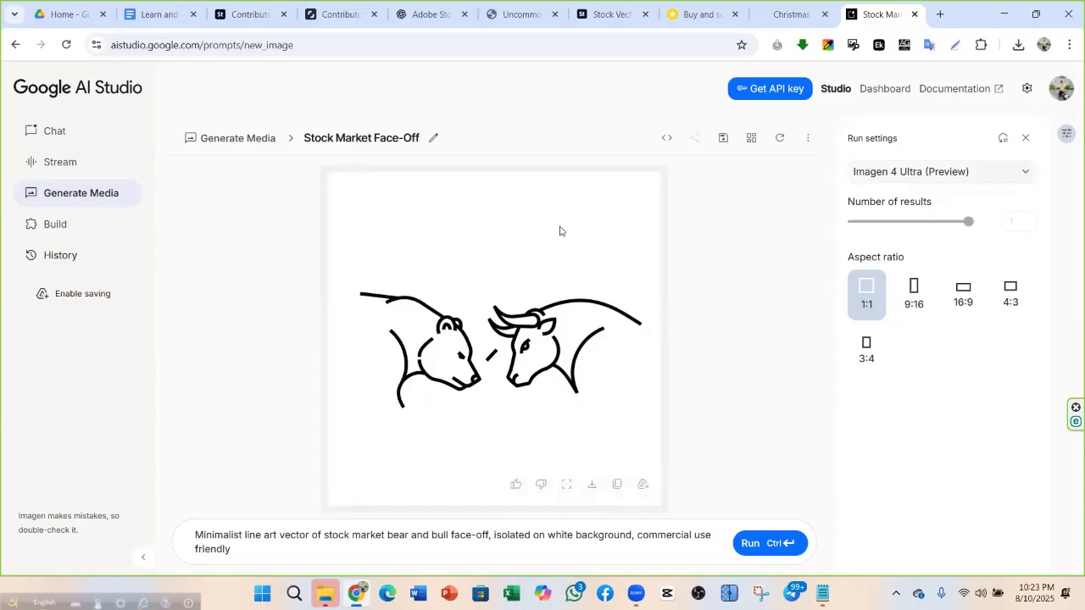
Save the generated bear-and-bull line art image as a PNG in the Downloads folder
click(592, 486)
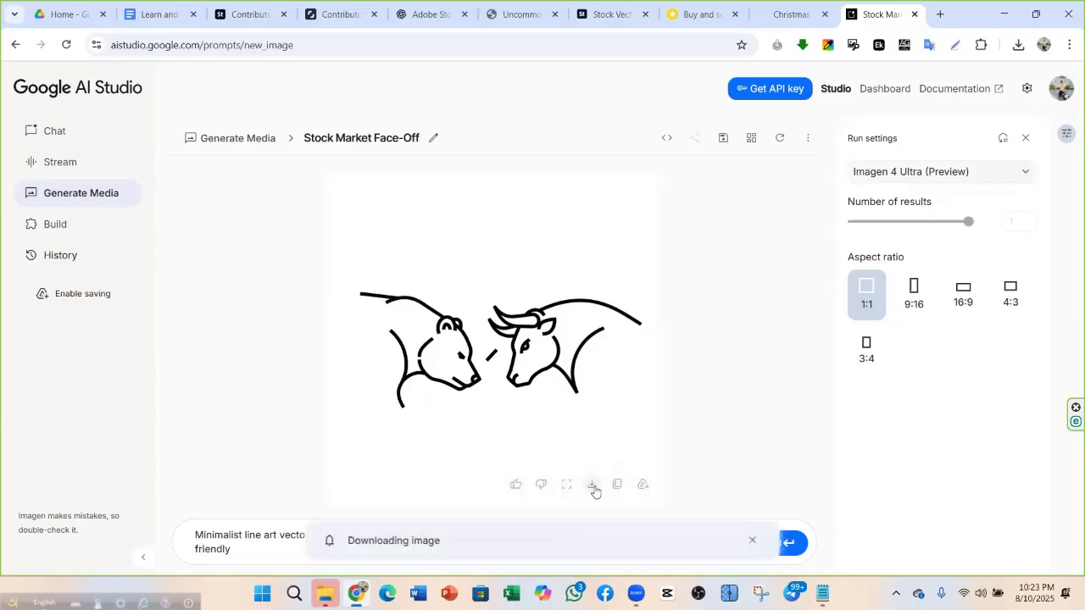
click(741, 313)
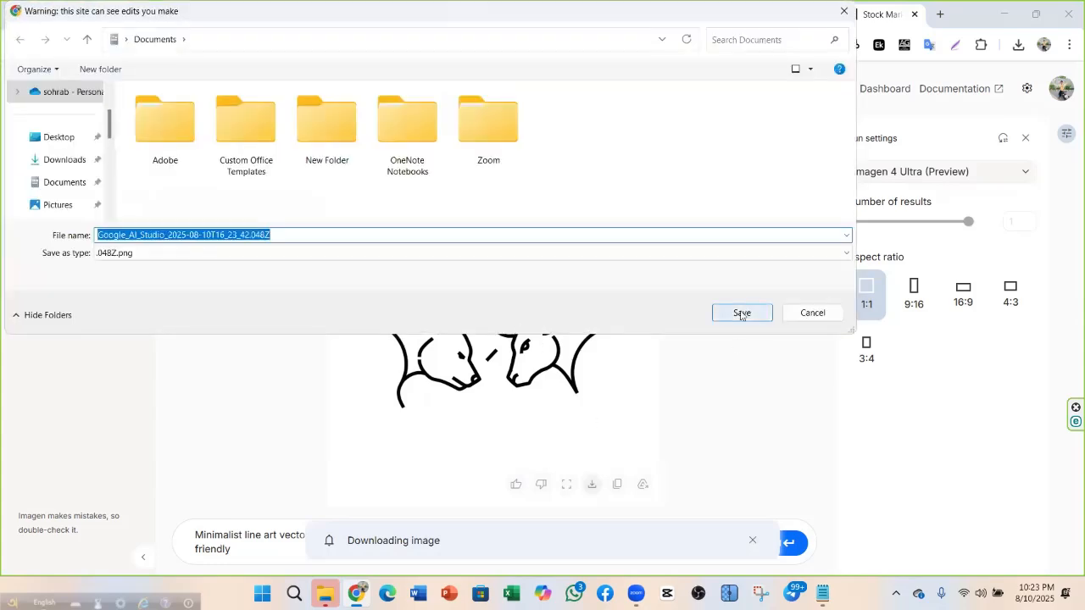
scroll(60, 152, up, 2)
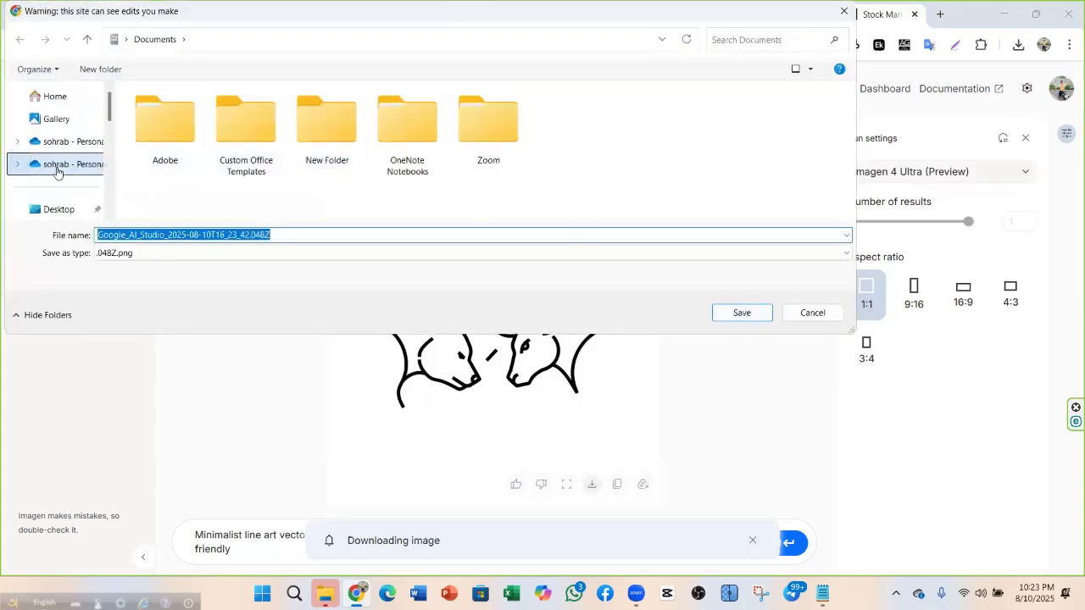
scroll(60, 186, down, 2)
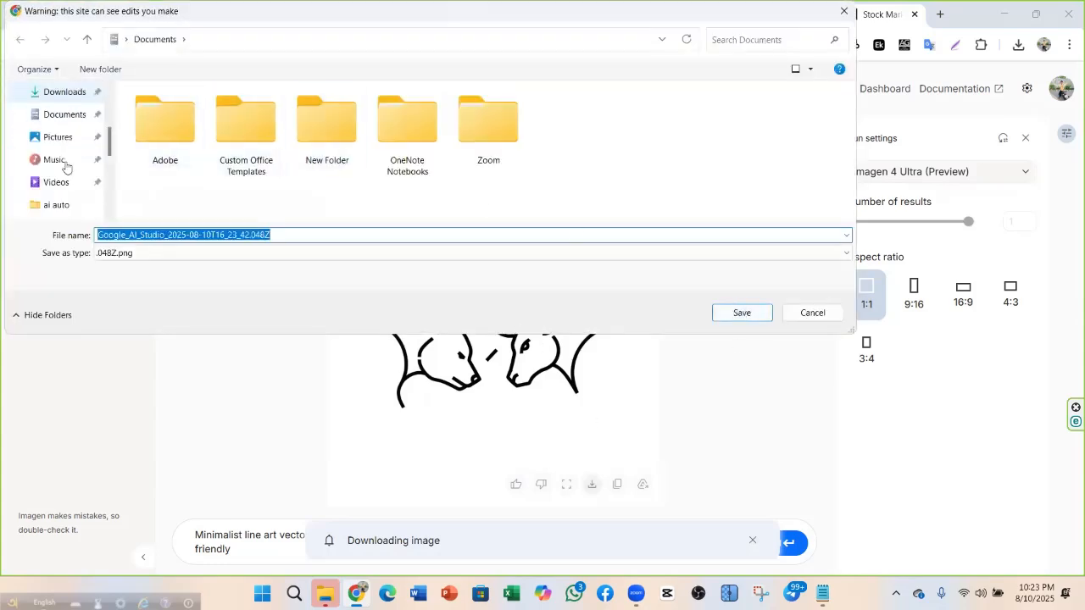
click(68, 93)
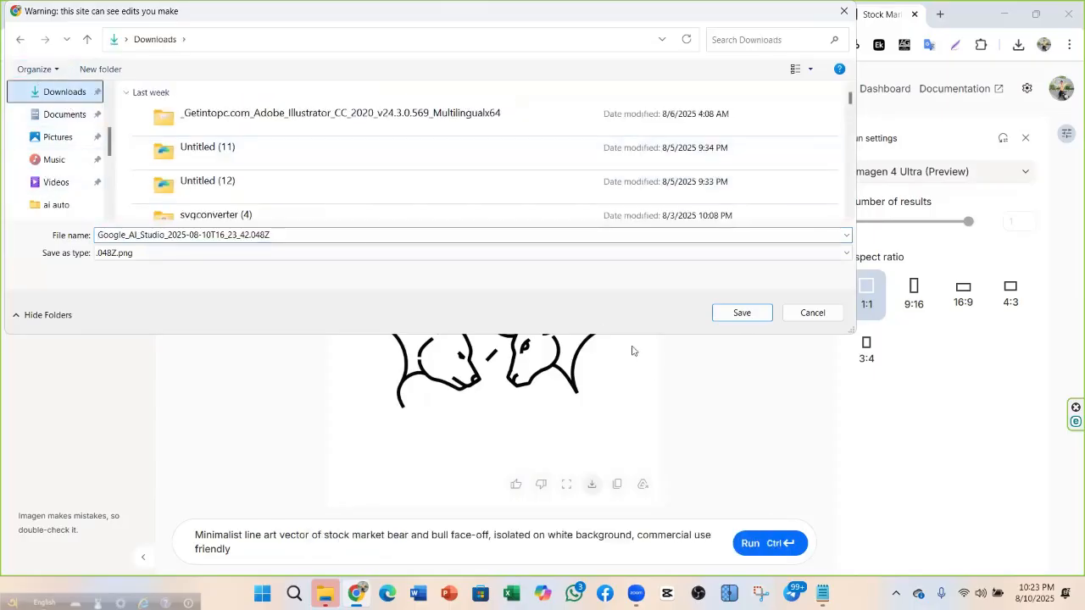
click(742, 313)
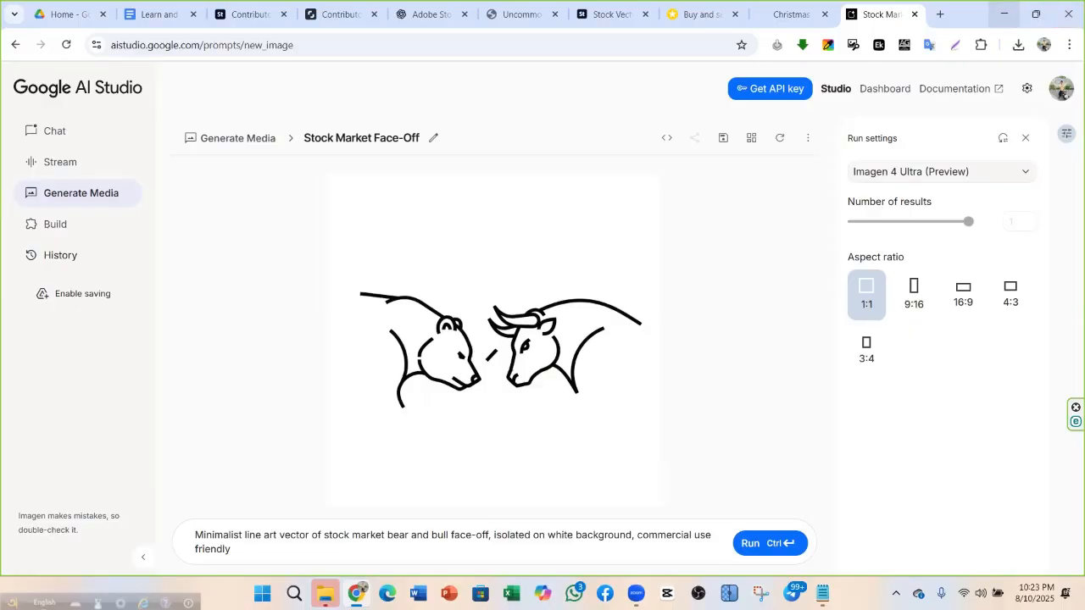
Replace the prompt with the copied stock exchange building with upward arrow prompt
click(538, 10)
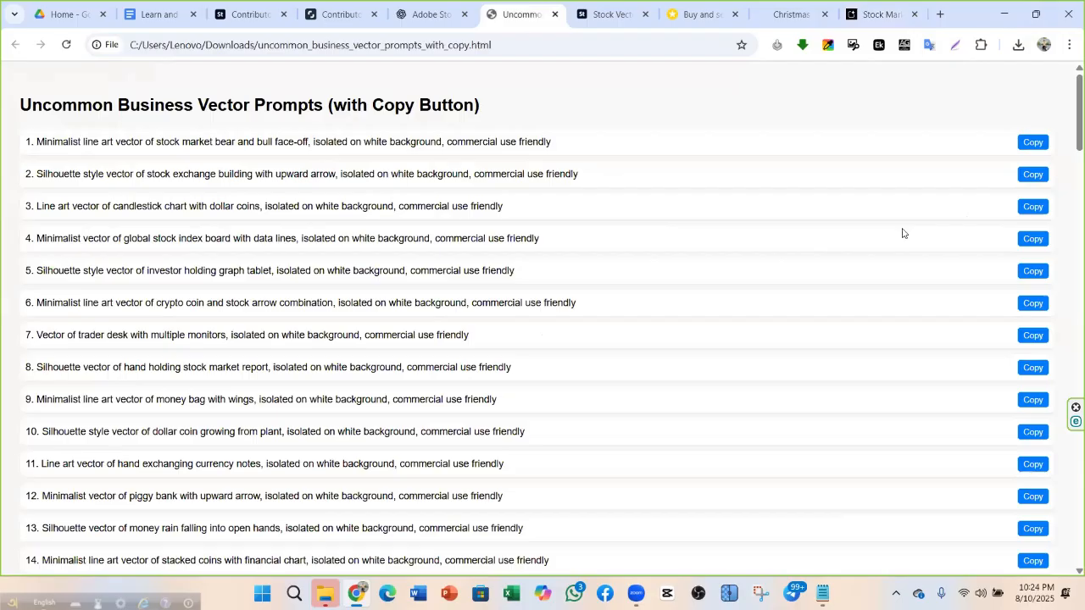
click(1028, 175)
click(661, 162)
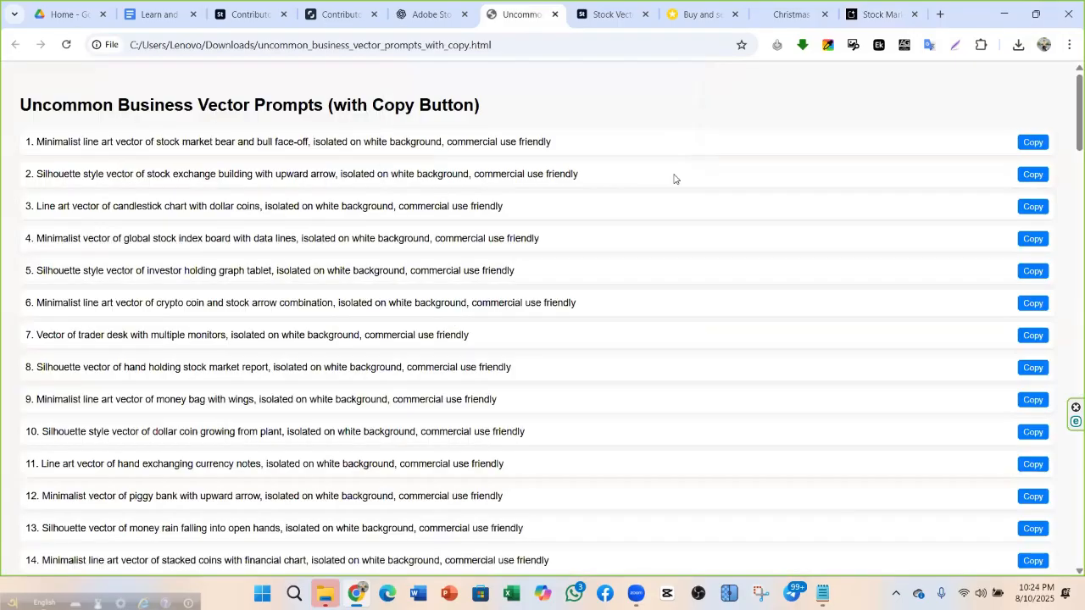
click(880, 13)
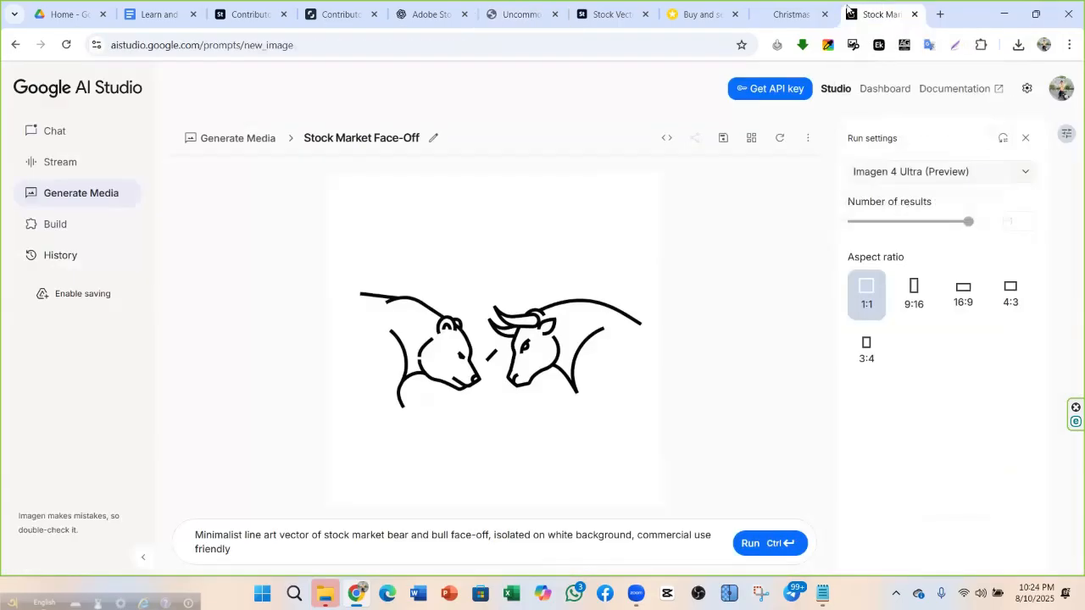
key(ctrl+a)
right_click(377, 526)
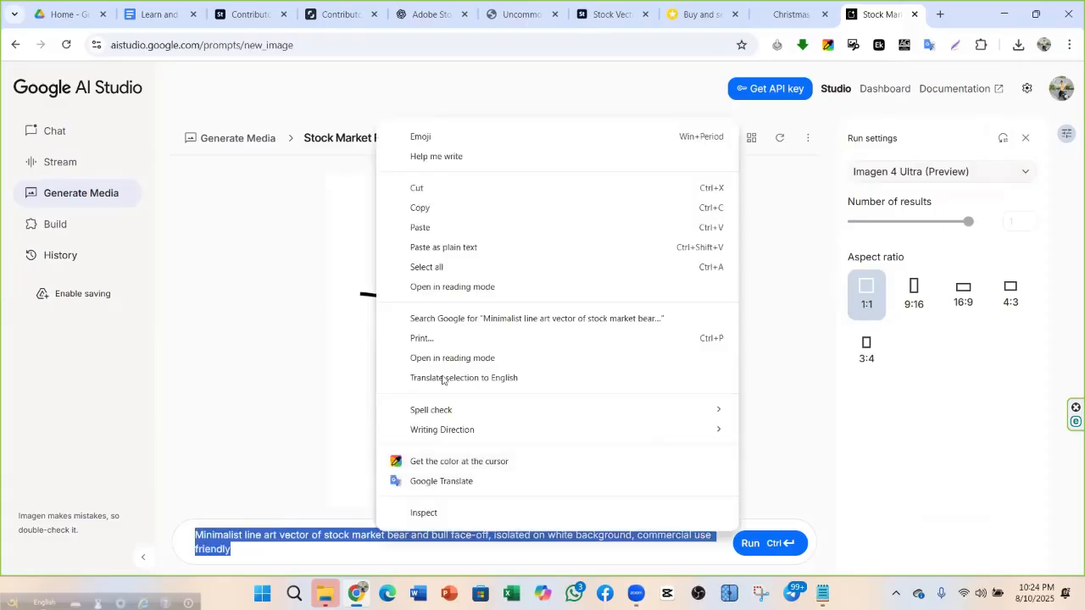
click(461, 228)
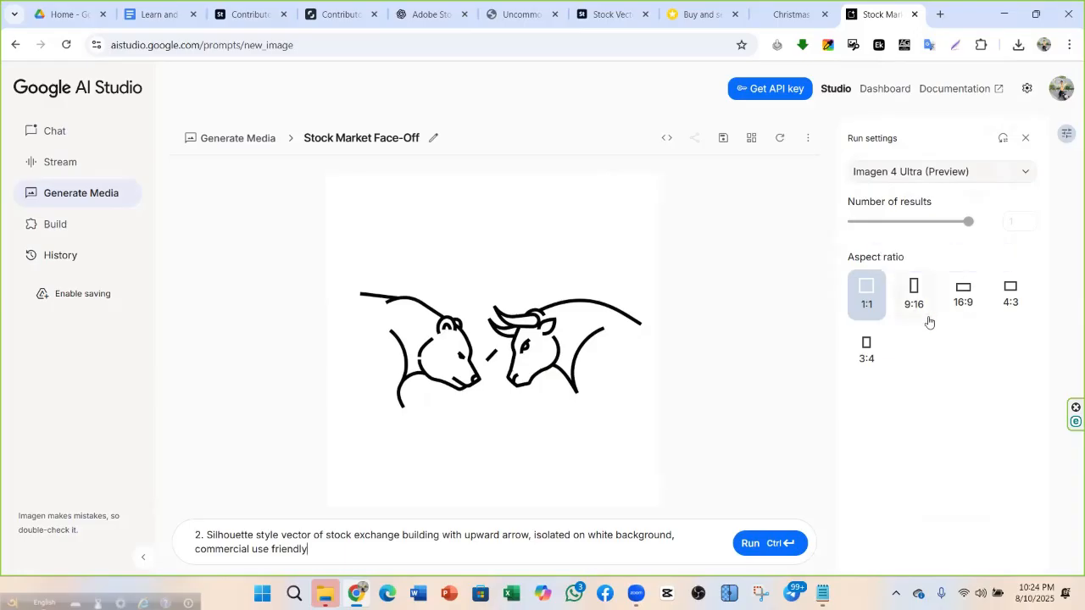
Generate the image at 4:3 with Imagen 4 Ultra and save it to Downloads
click(1010, 302)
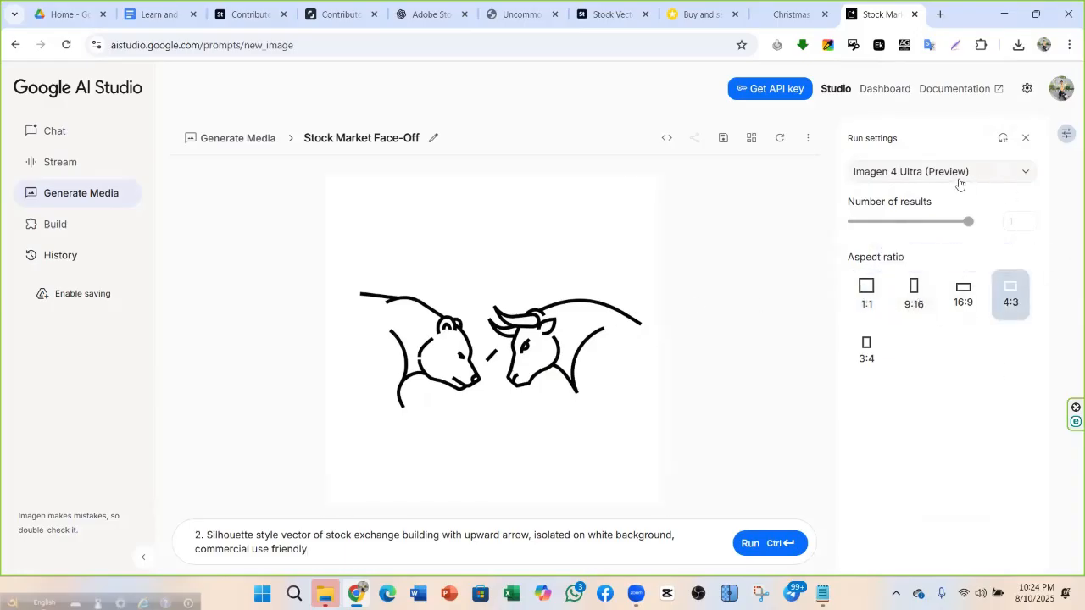
click(770, 543)
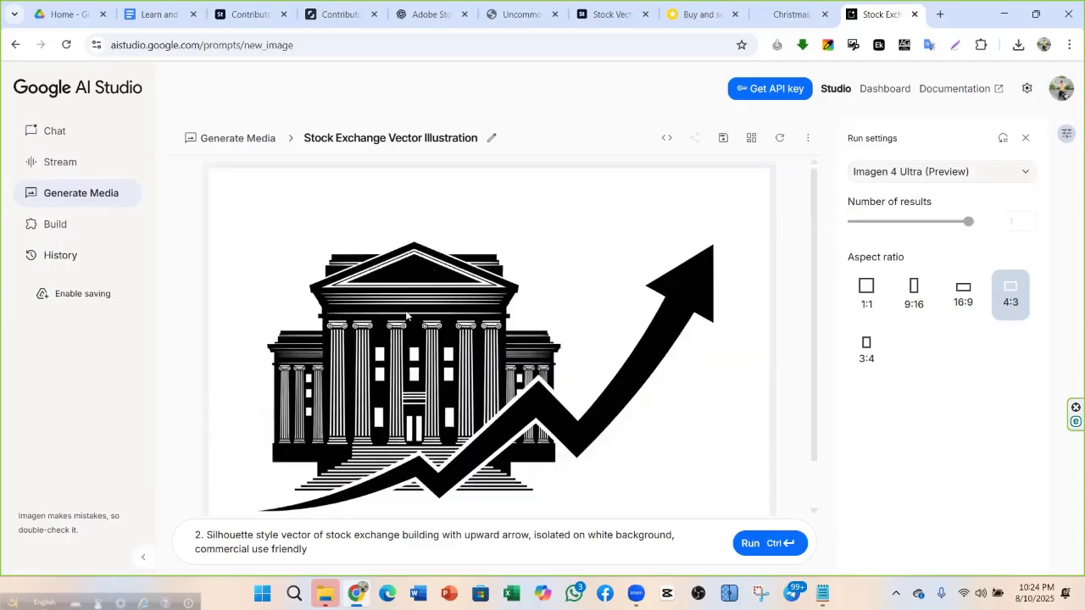
scroll(406, 315, down, 1)
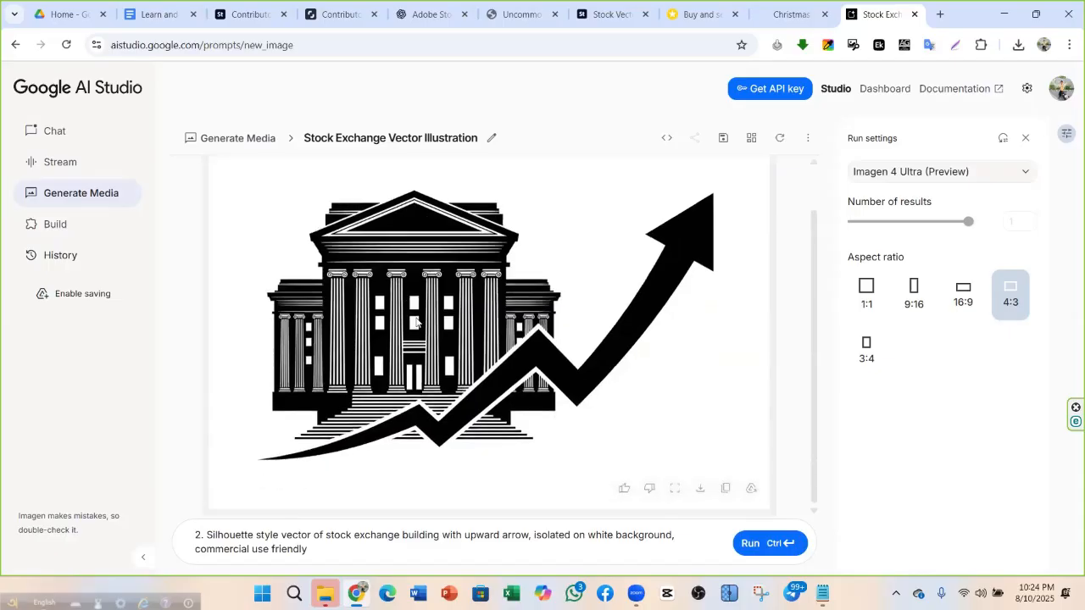
click(956, 172)
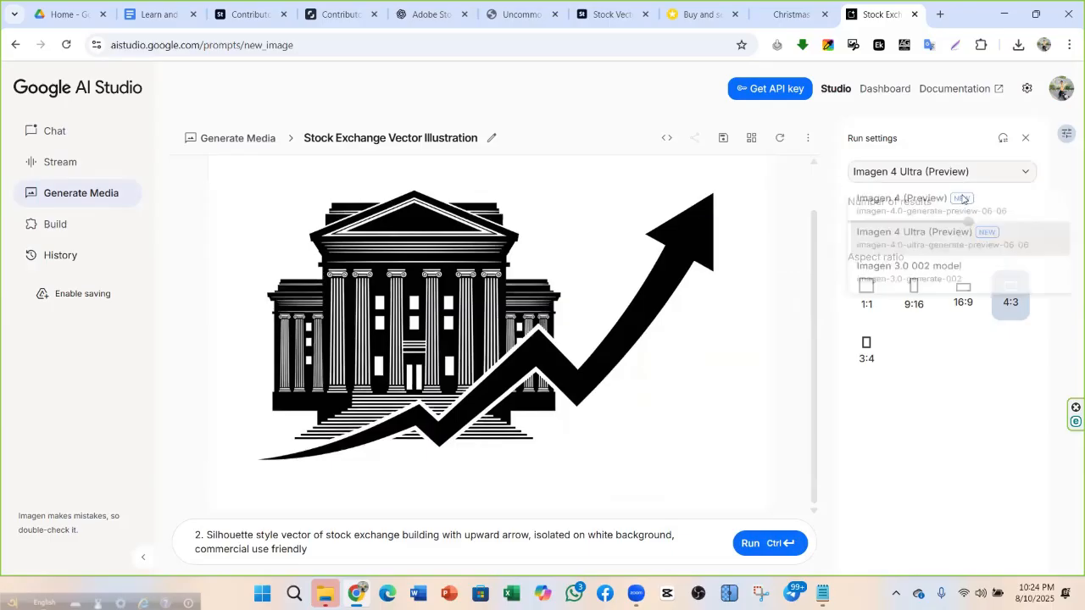
click(692, 412)
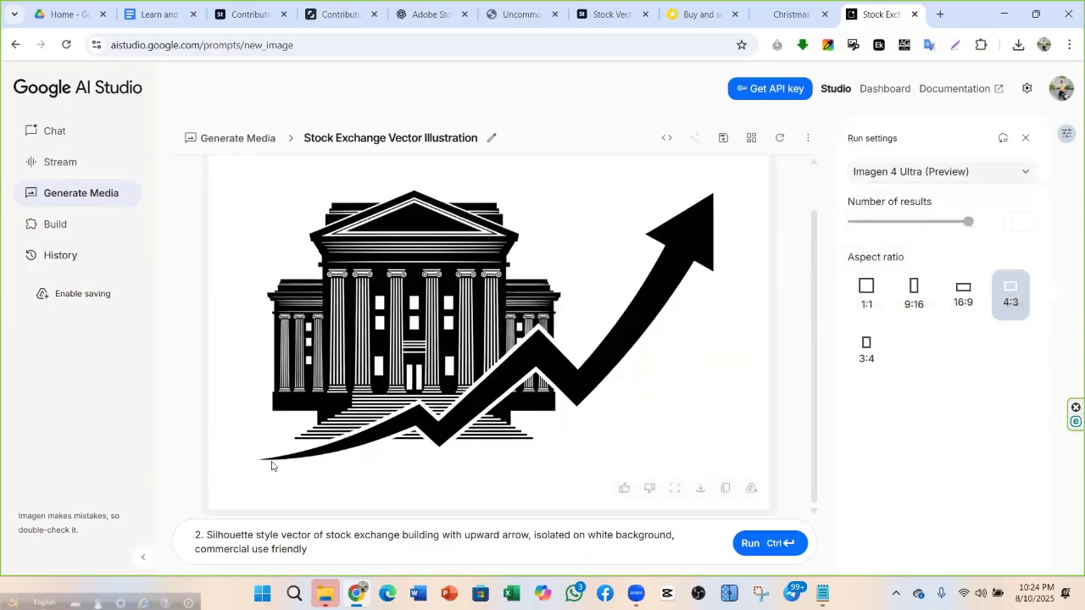
click(701, 492)
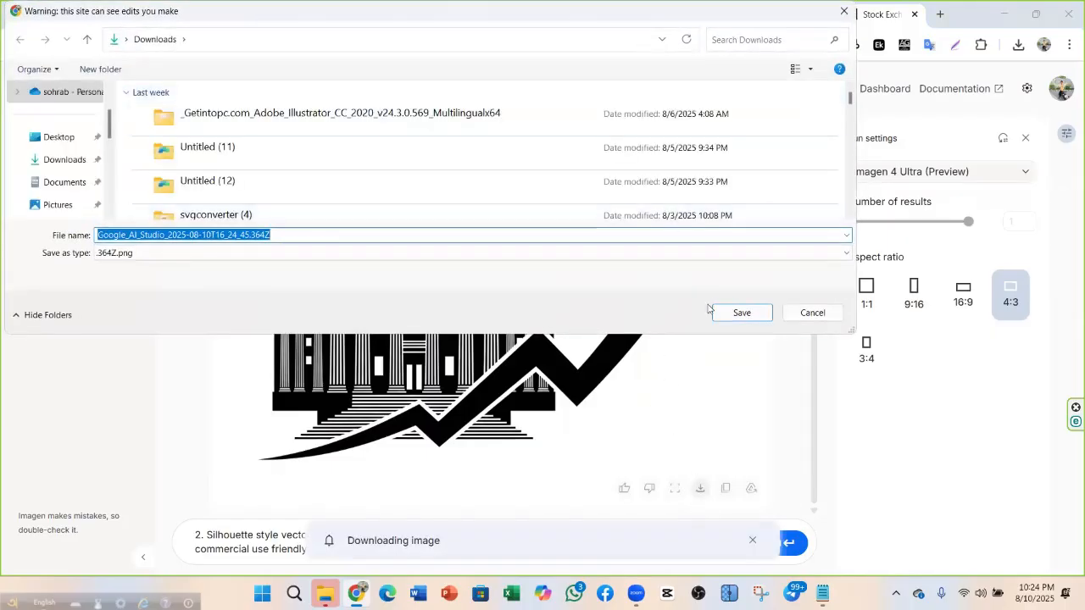
click(81, 161)
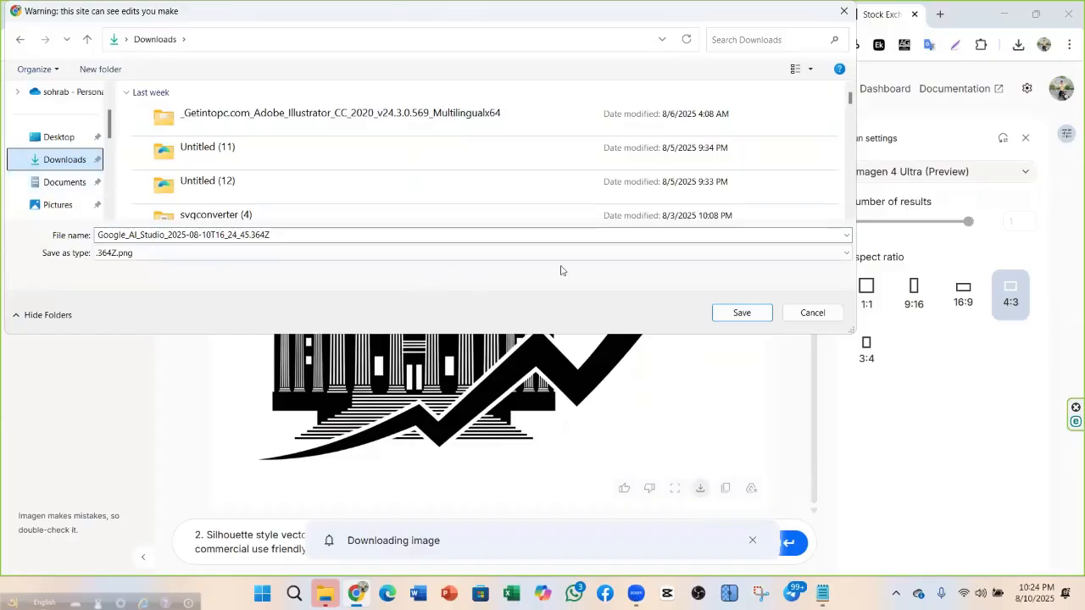
click(742, 313)
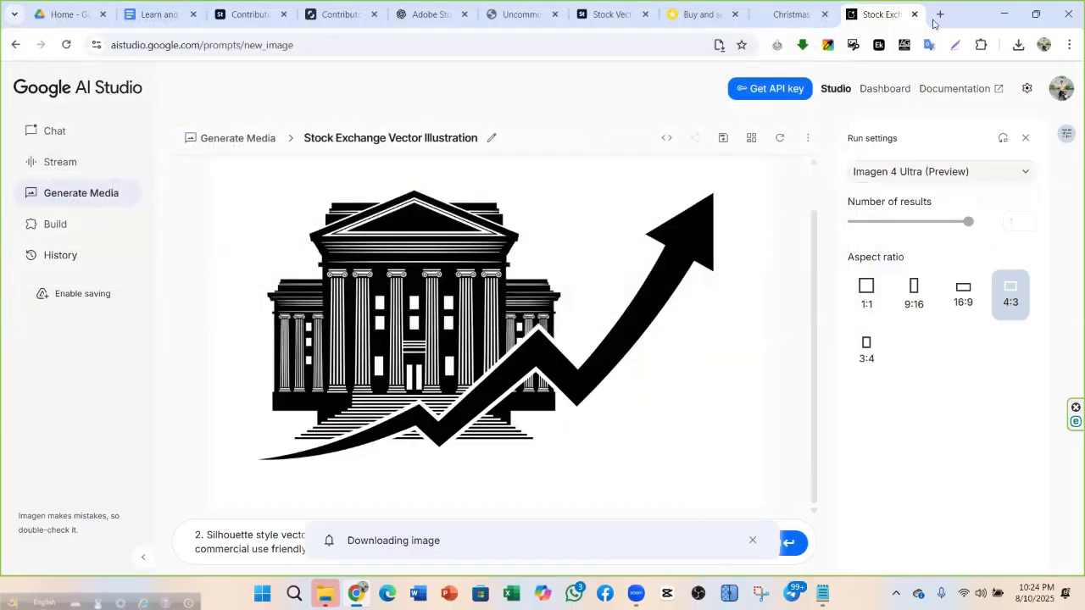
Search 'jpg to eps illustrator', open FreeConvert's JPG to EPS converter, and start another tab
click(939, 14)
click(230, 45)
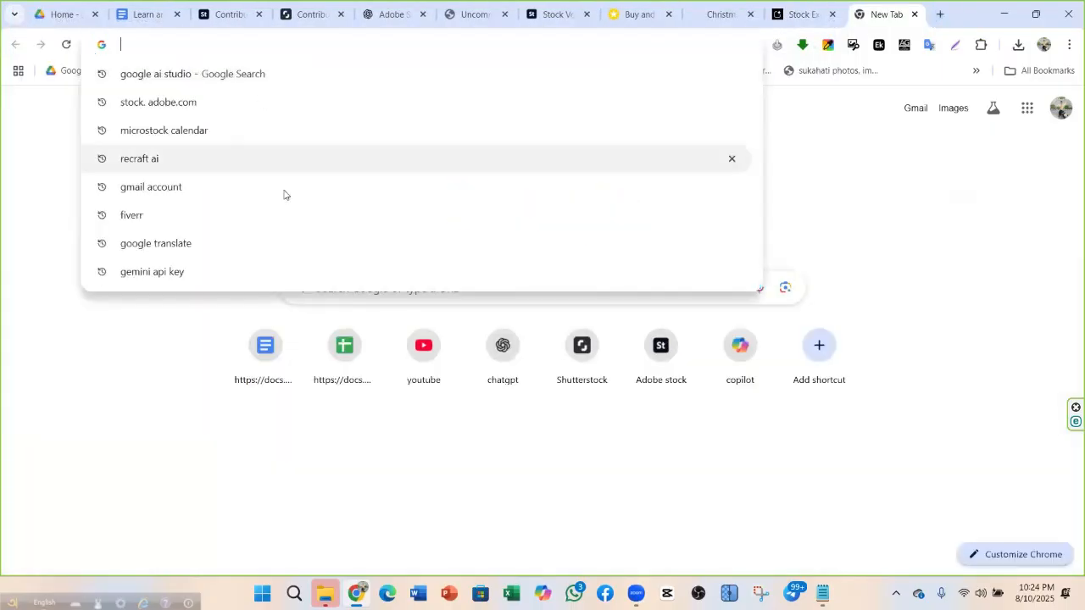
click(157, 439)
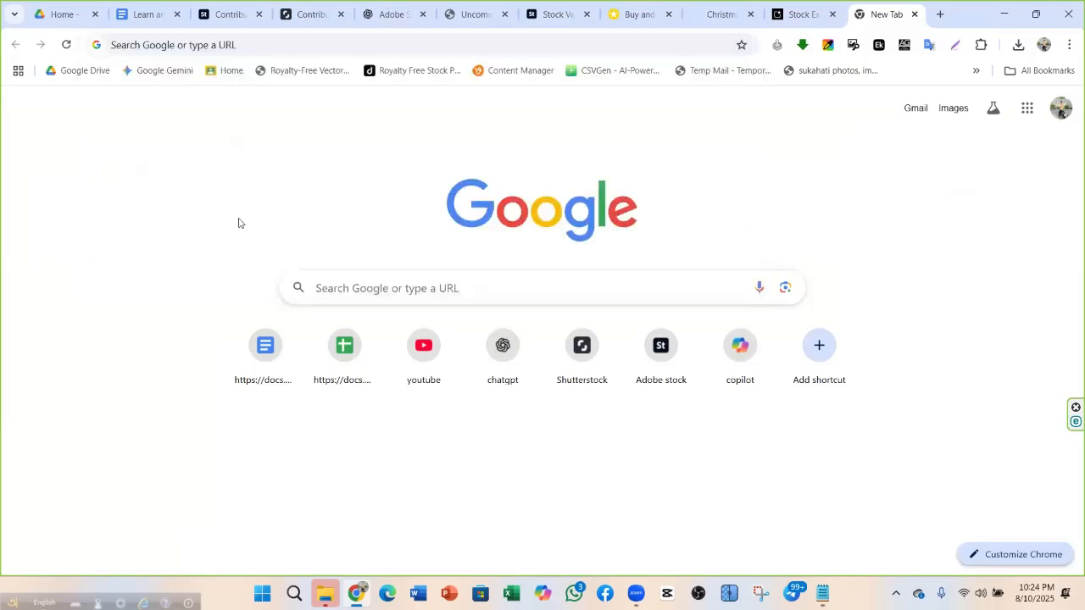
click(269, 44)
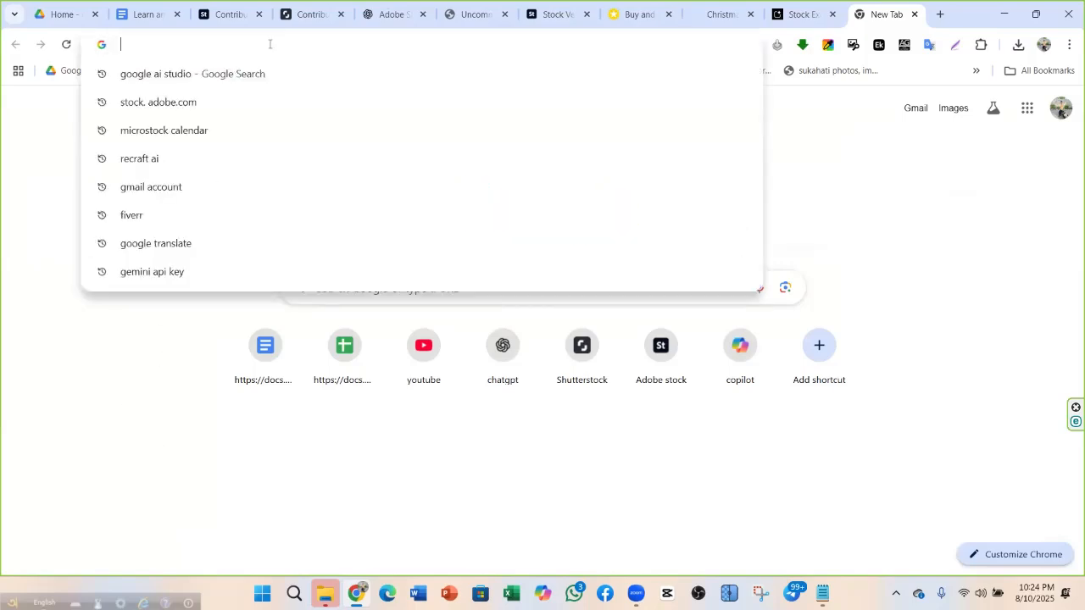
click(78, 443)
click(202, 45)
text(jp)
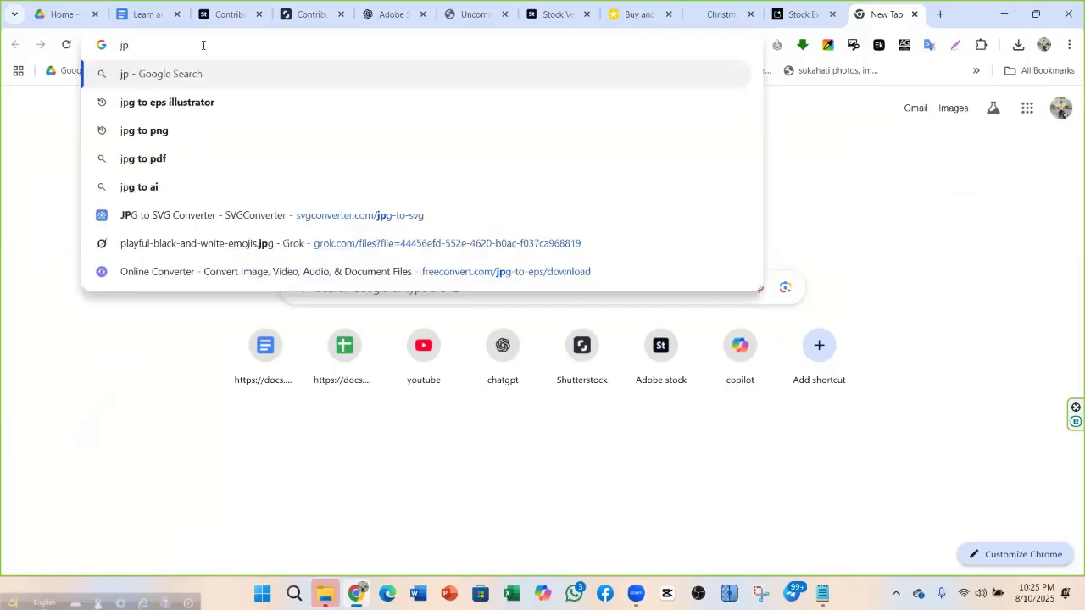
click(197, 103)
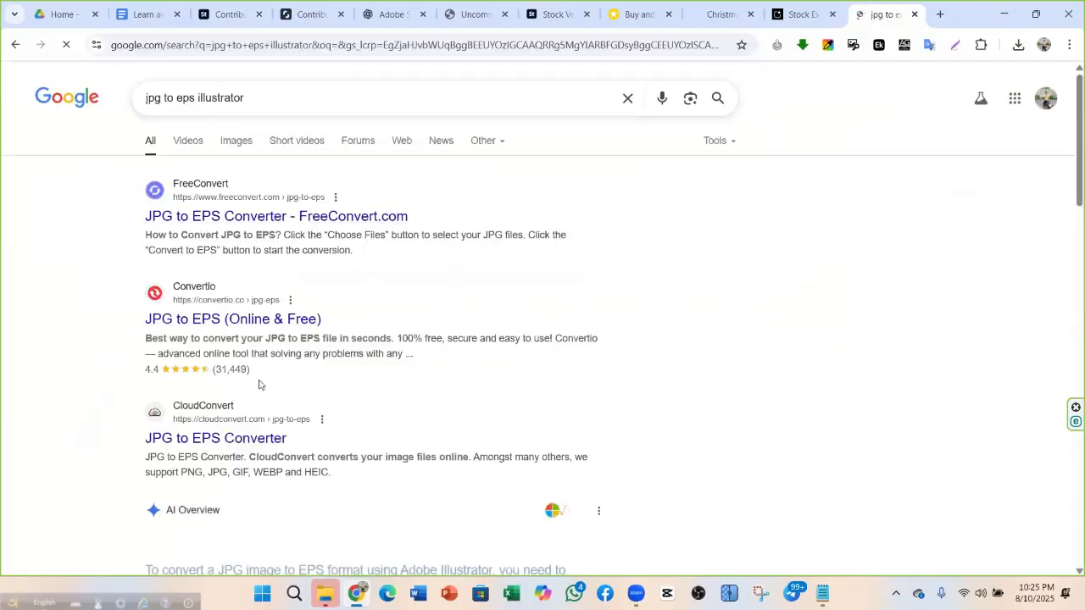
click(290, 219)
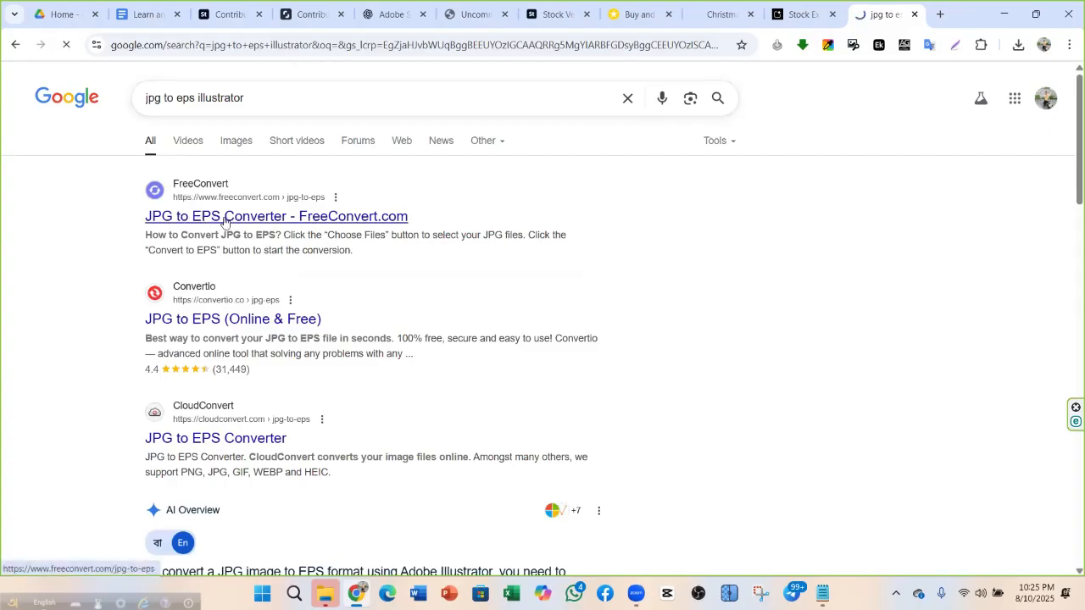
click(940, 13)
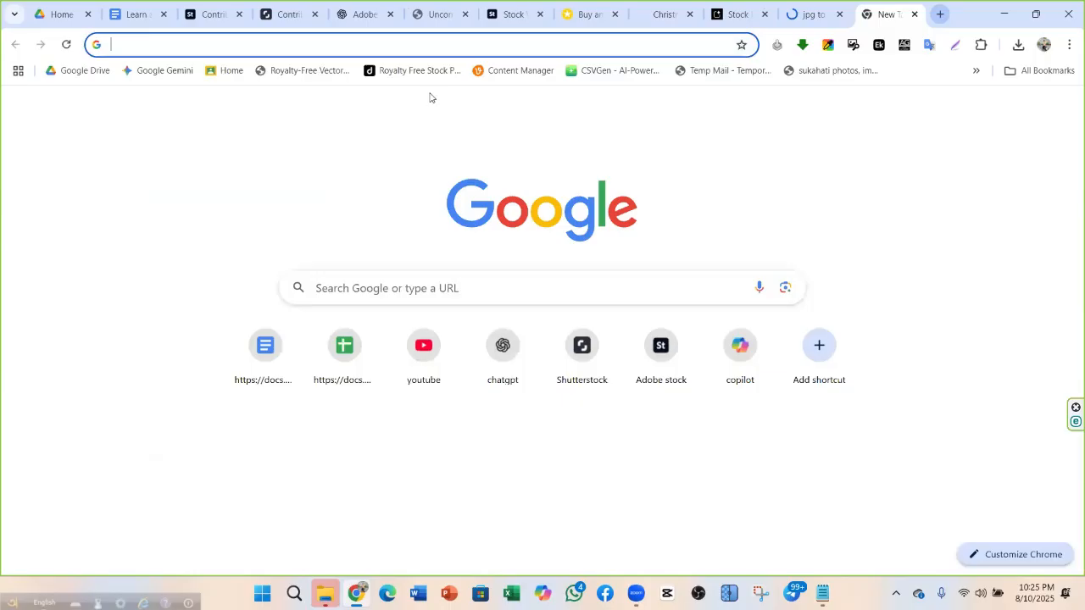
click(373, 41)
Go to svgconverter.com and open its JPG to SVG converter
text(s)
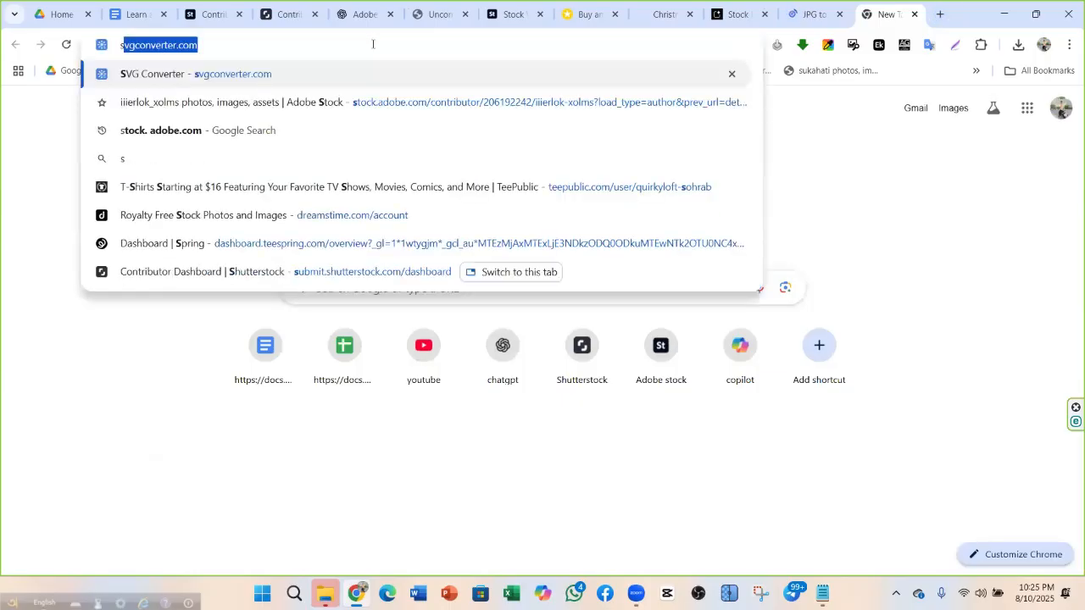
click(285, 79)
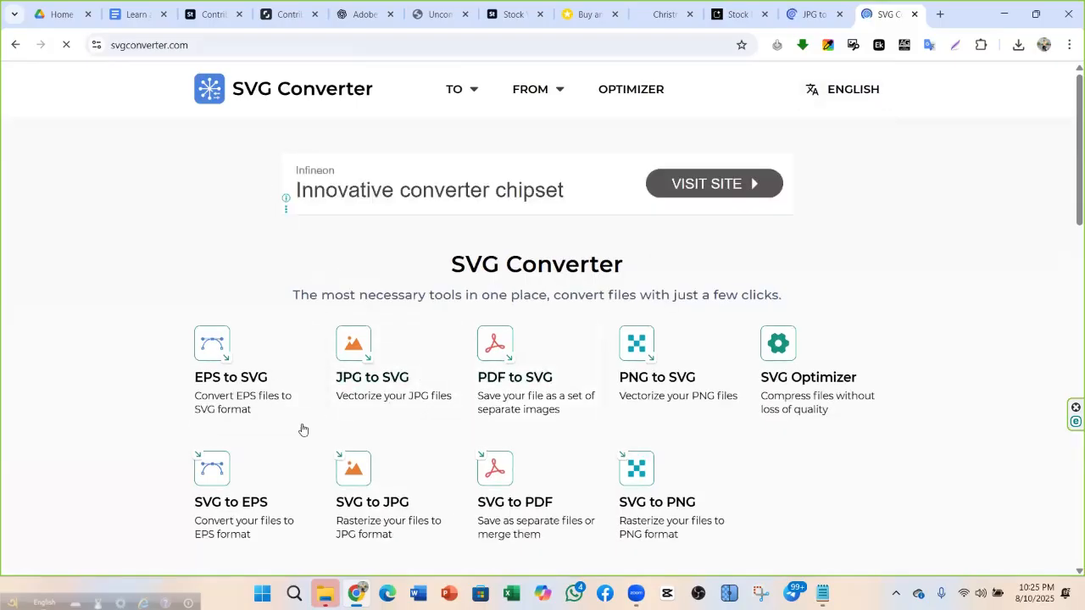
scroll(254, 386, down, 2)
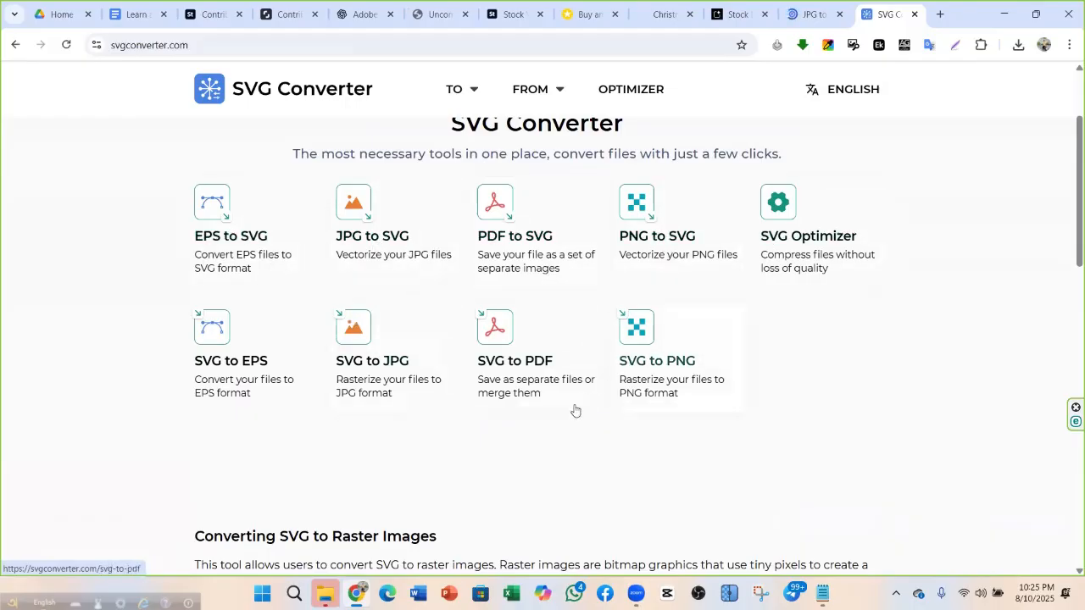
click(350, 246)
click(574, 371)
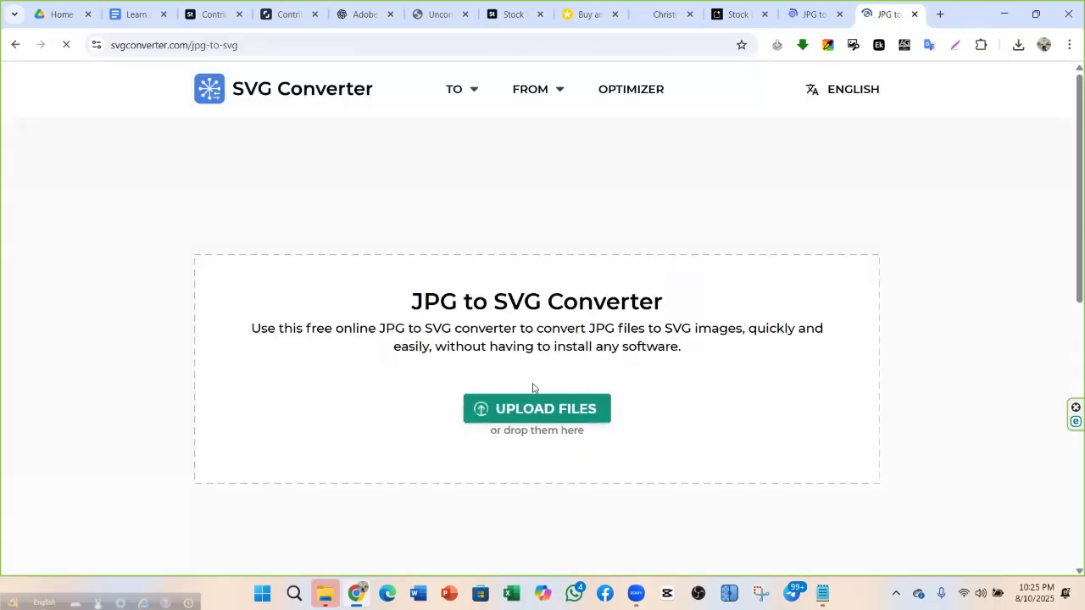
Browse the Downloads folder for images to upload, then close the picker without choosing any
click(512, 415)
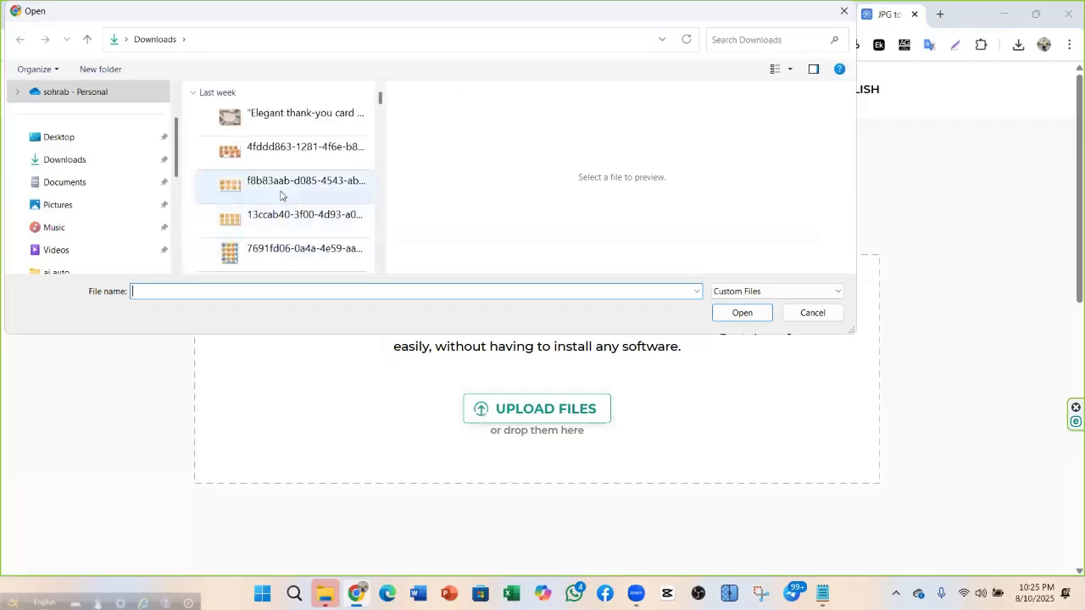
click(68, 163)
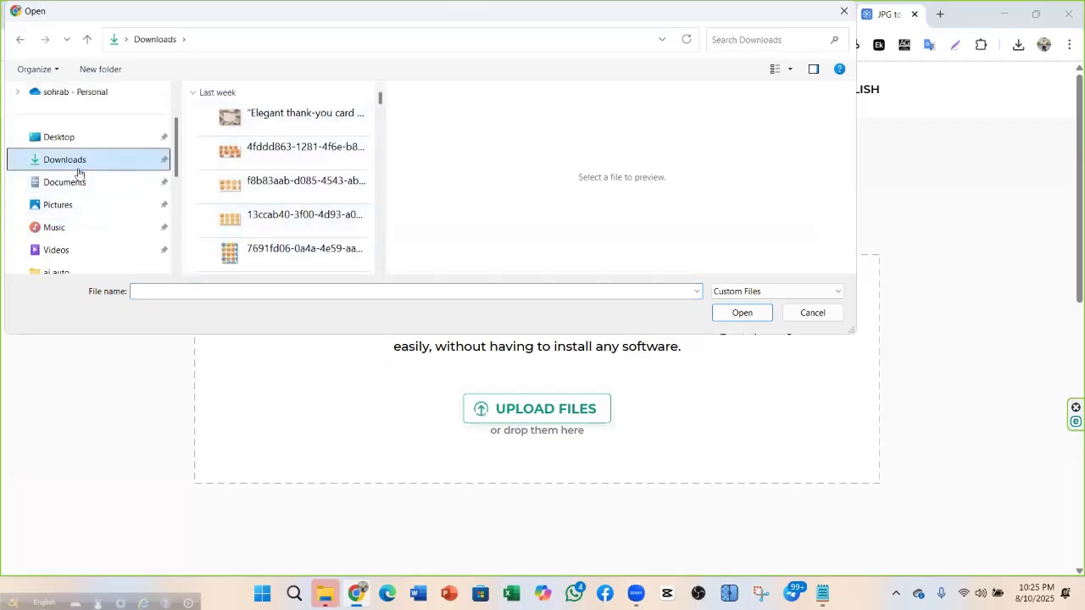
scroll(288, 172, down, 3)
scroll(288, 172, up, 5)
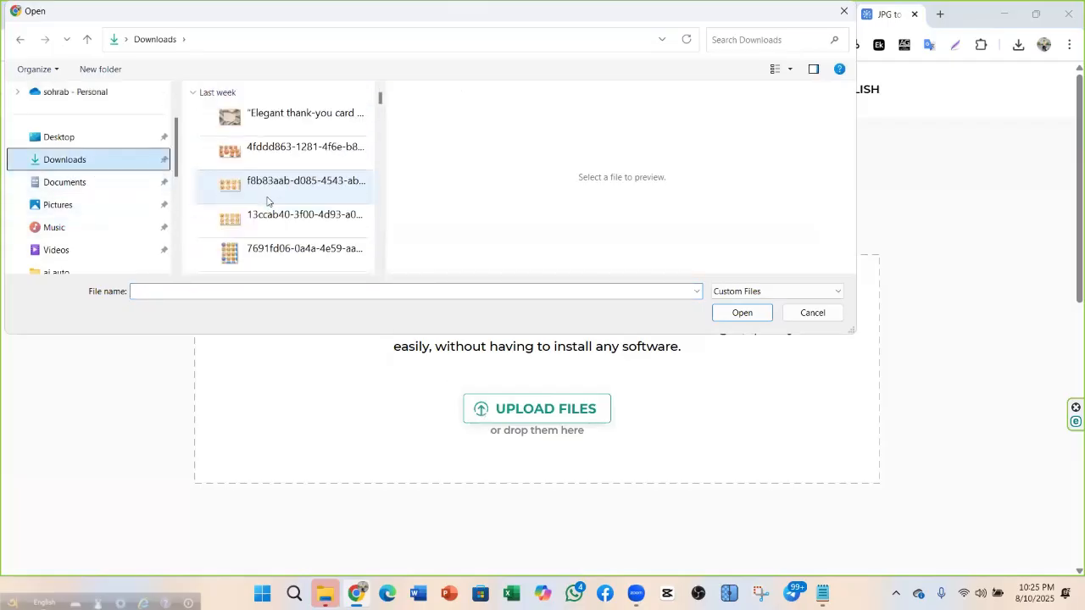
scroll(267, 201, down, 4)
scroll(267, 201, up, 4)
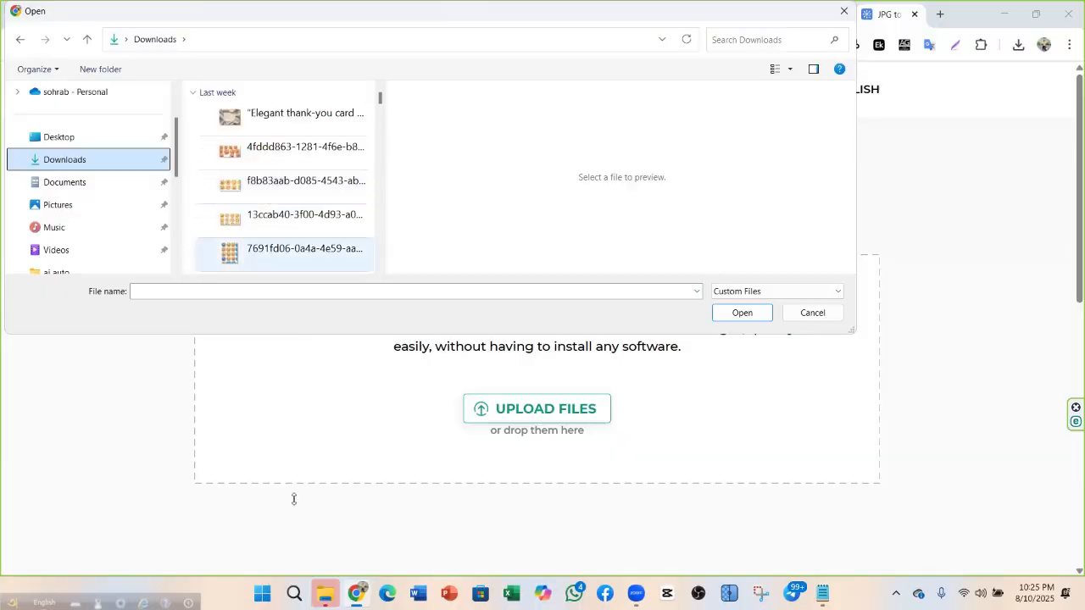
click(323, 587)
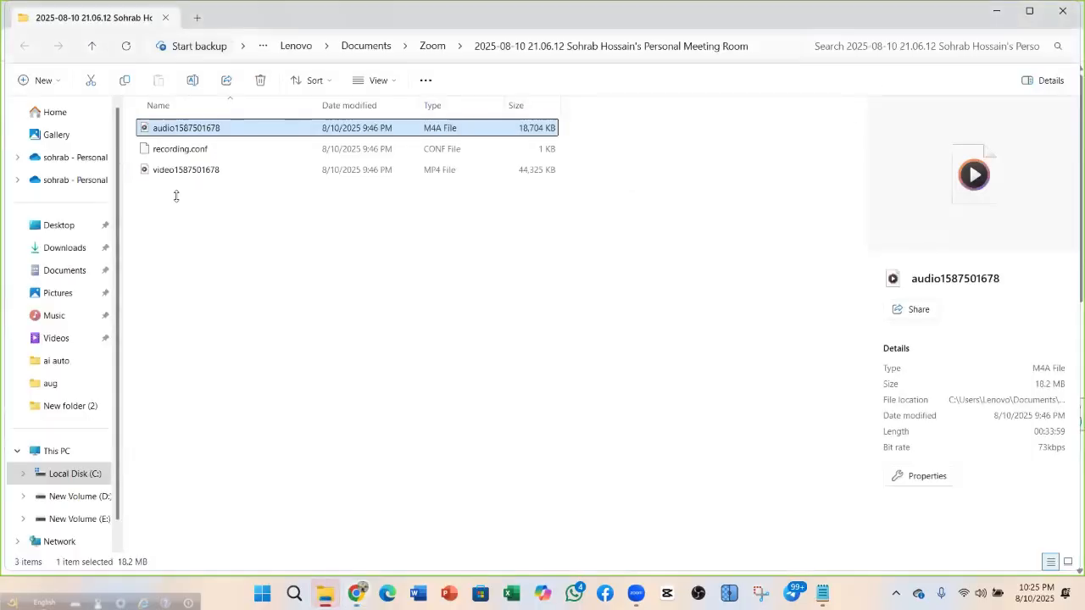
click(83, 248)
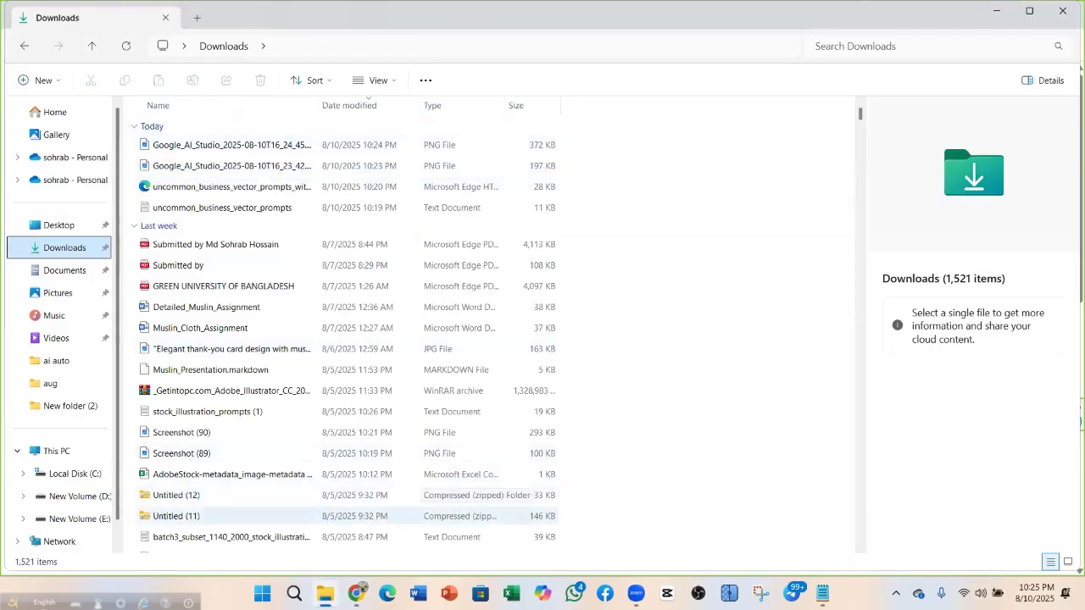
click(996, 11)
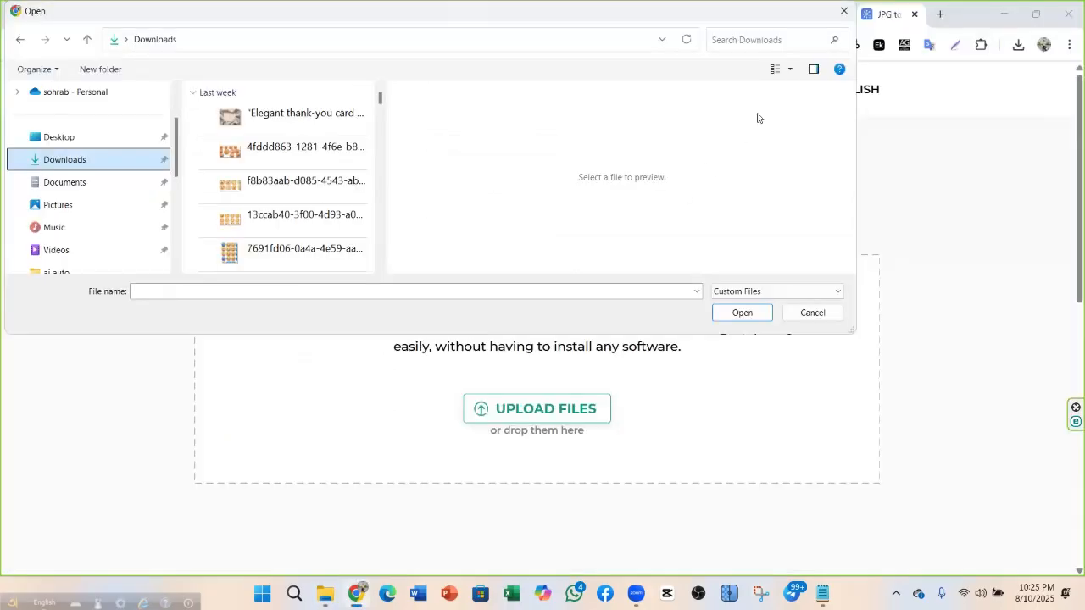
click(846, 10)
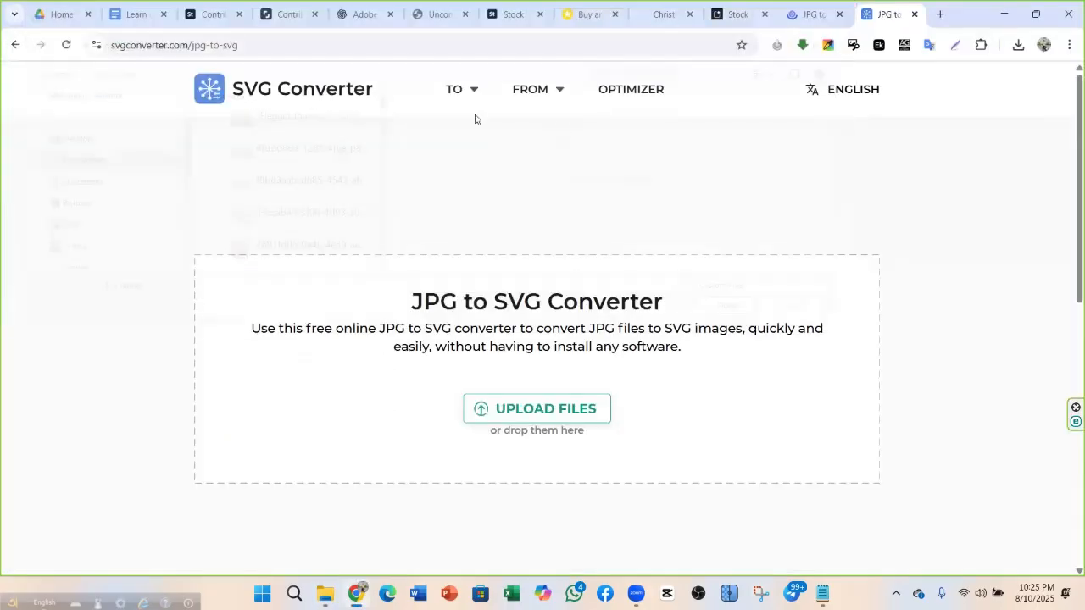
Open the PDF to SVG converter, browse Downloads, and close the upload window empty
click(15, 45)
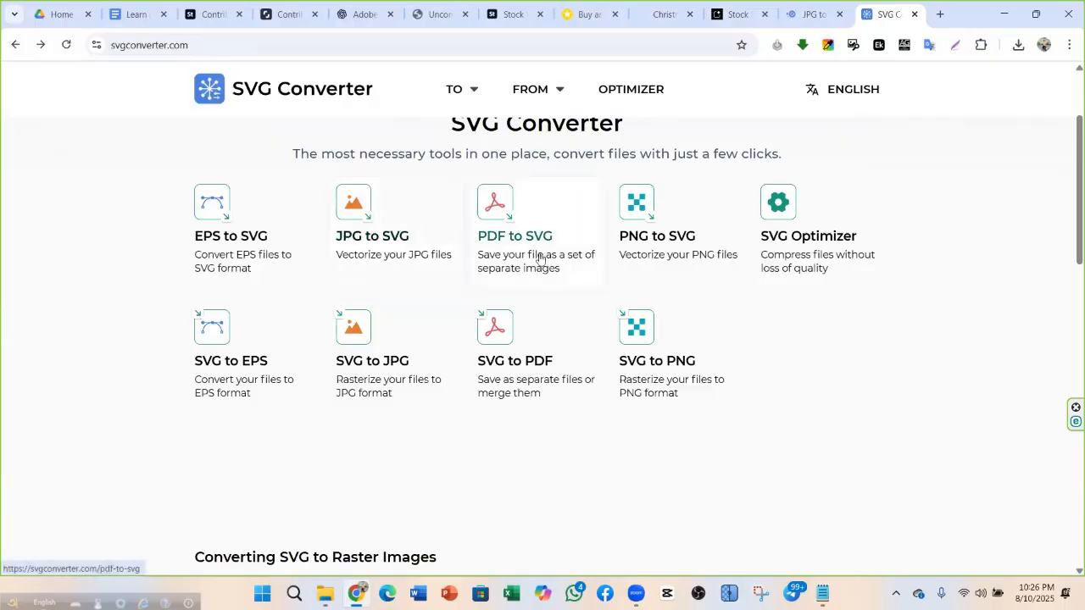
click(513, 222)
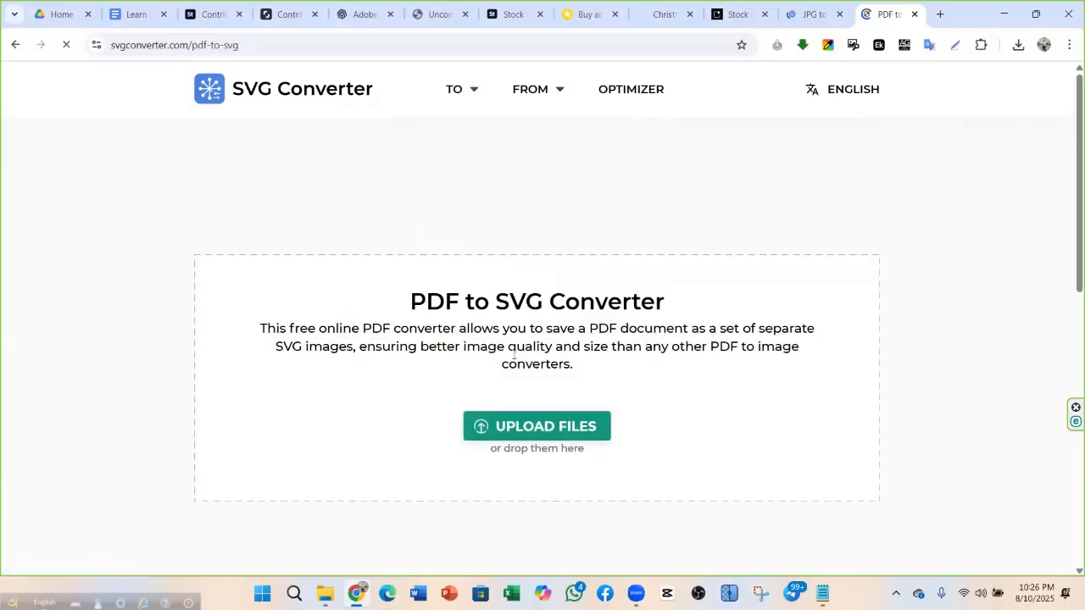
click(519, 431)
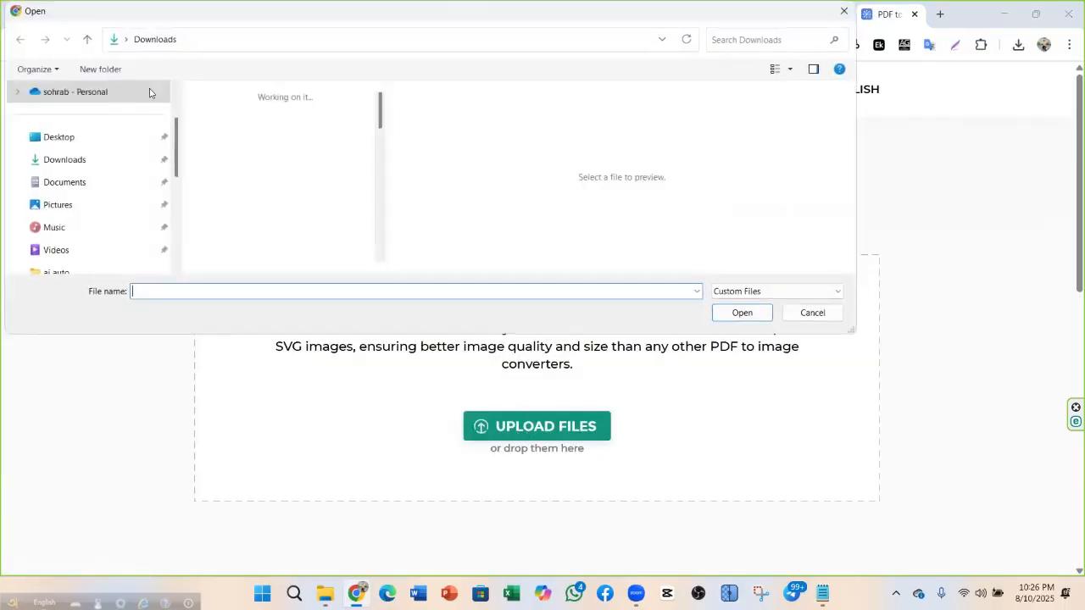
click(85, 161)
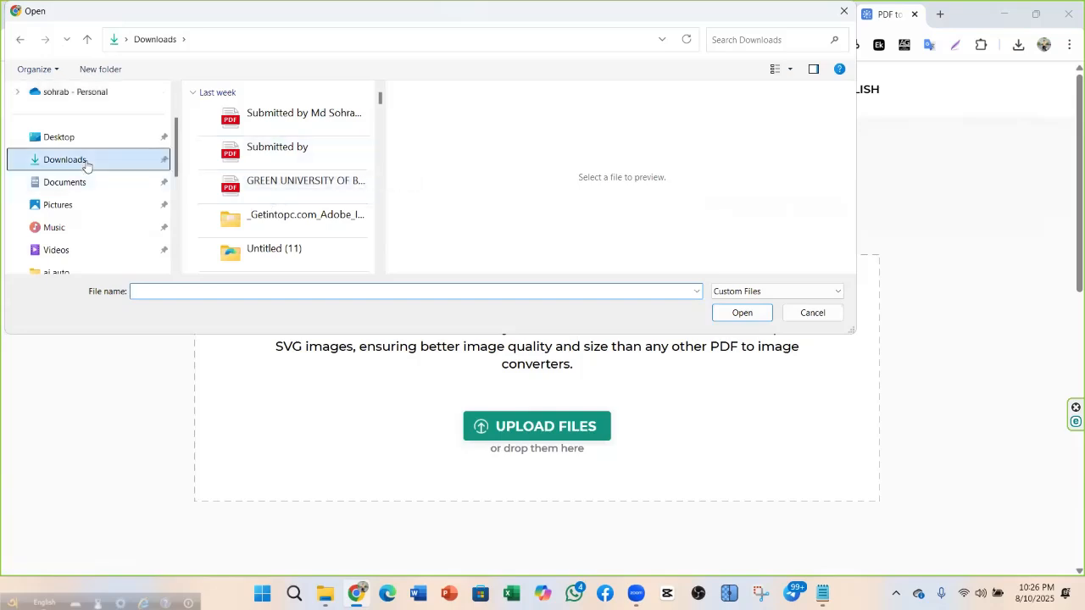
scroll(302, 226, down, 5)
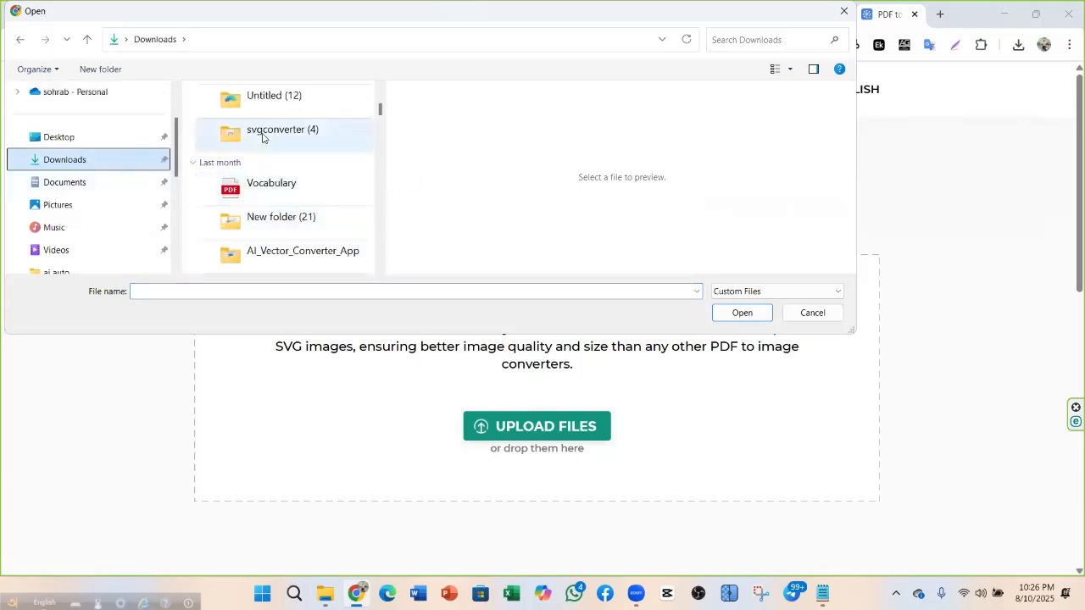
scroll(287, 207, down, 3)
scroll(296, 201, up, 8)
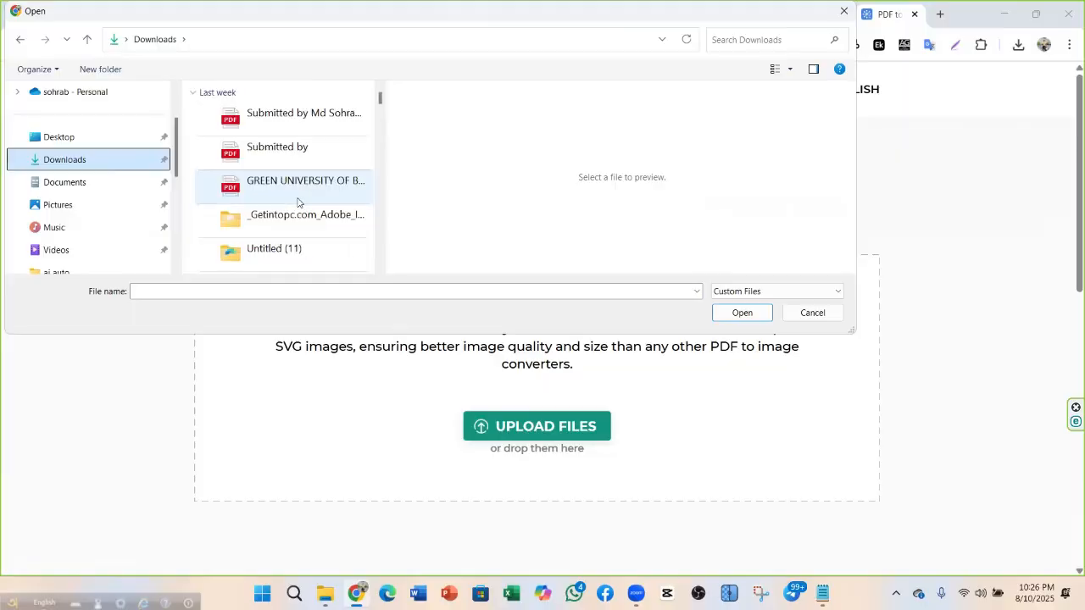
scroll(297, 205, down, 2)
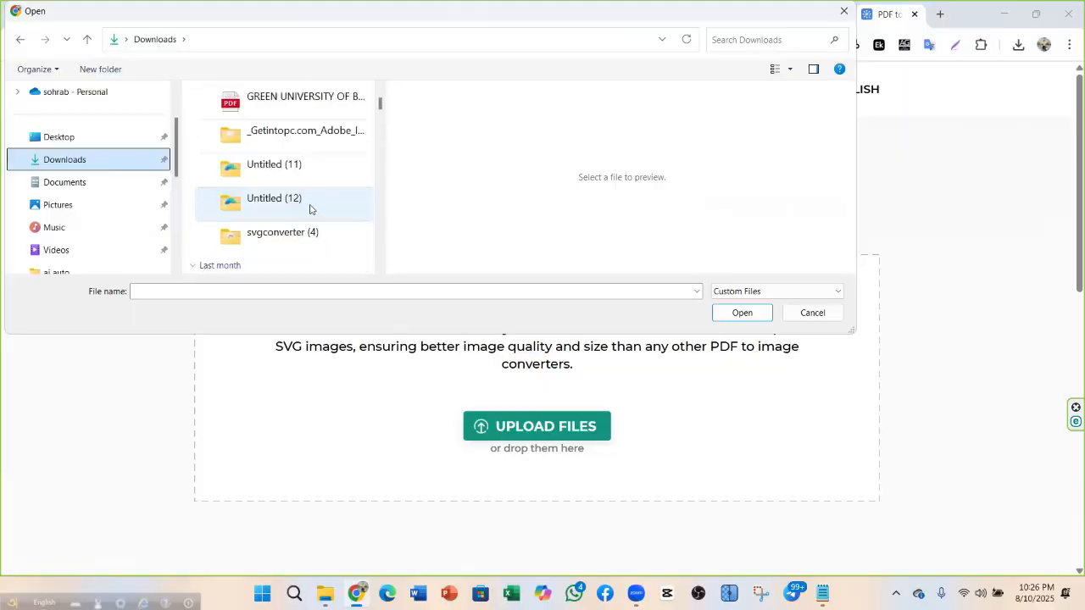
click(847, 17)
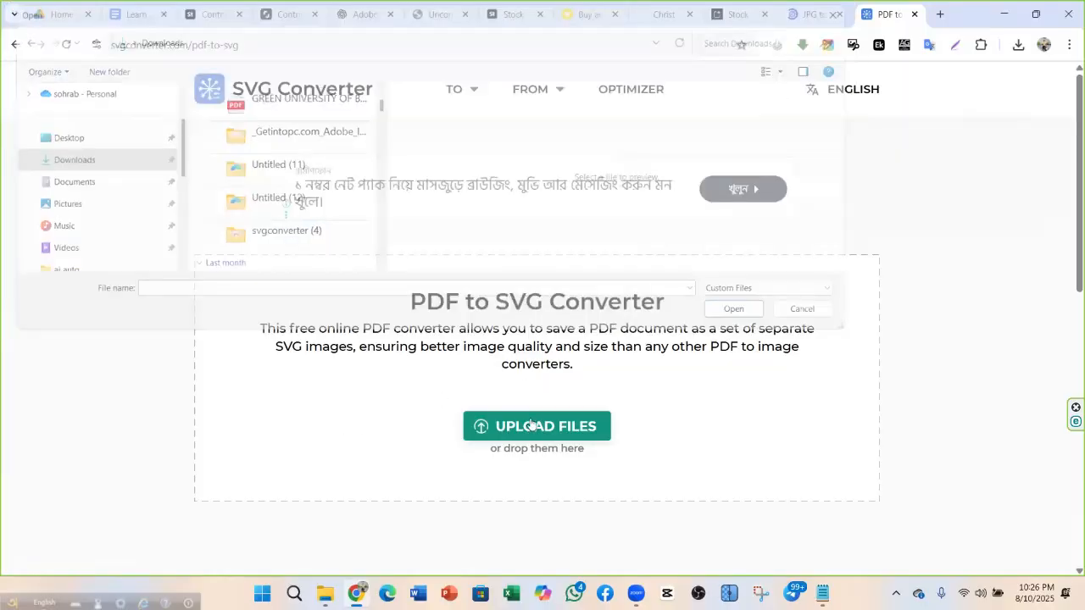
Add both Google AI Studio PNGs from this computer to FreeConvert's JPG to EPS converter
click(813, 14)
click(623, 405)
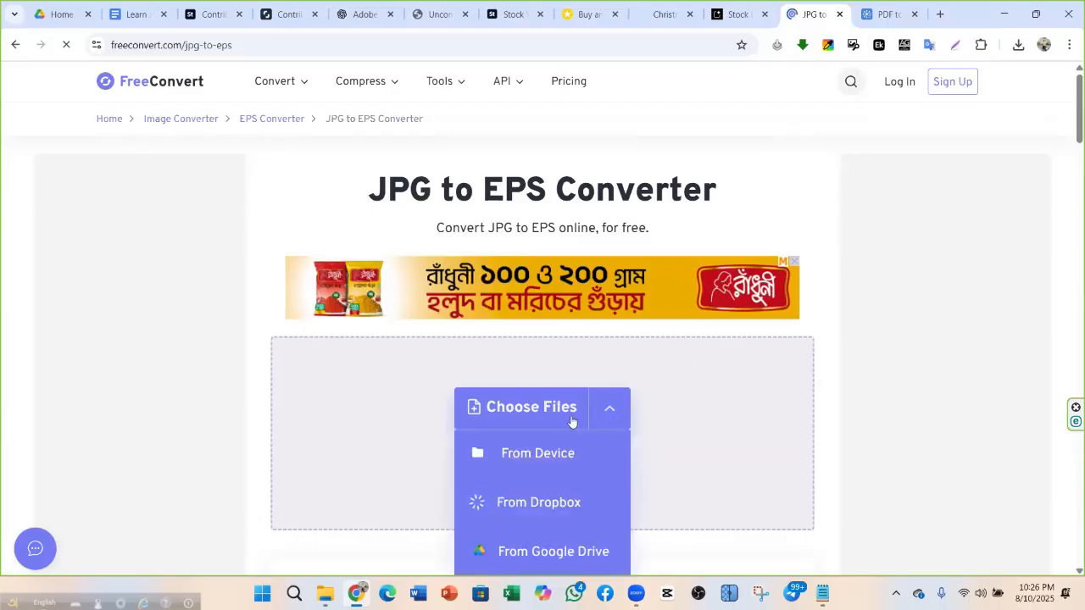
scroll(560, 372, down, 2)
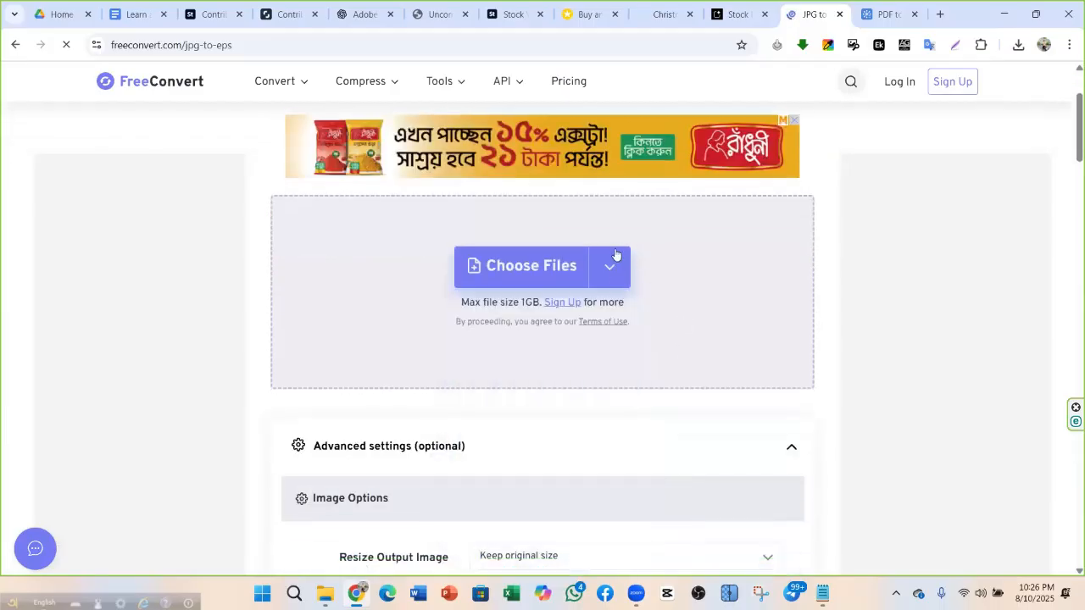
click(529, 273)
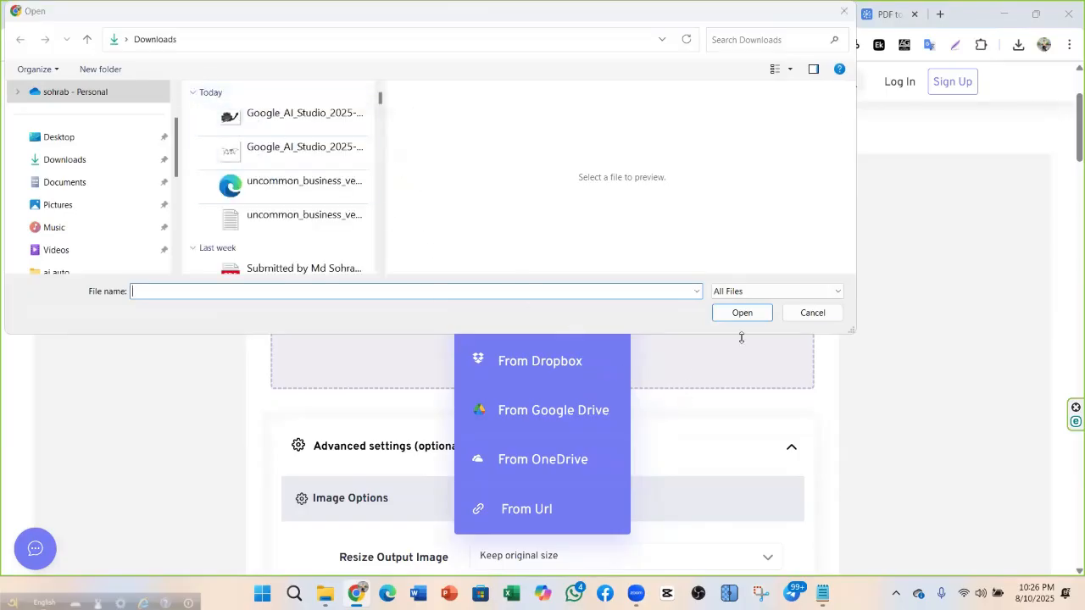
click(844, 11)
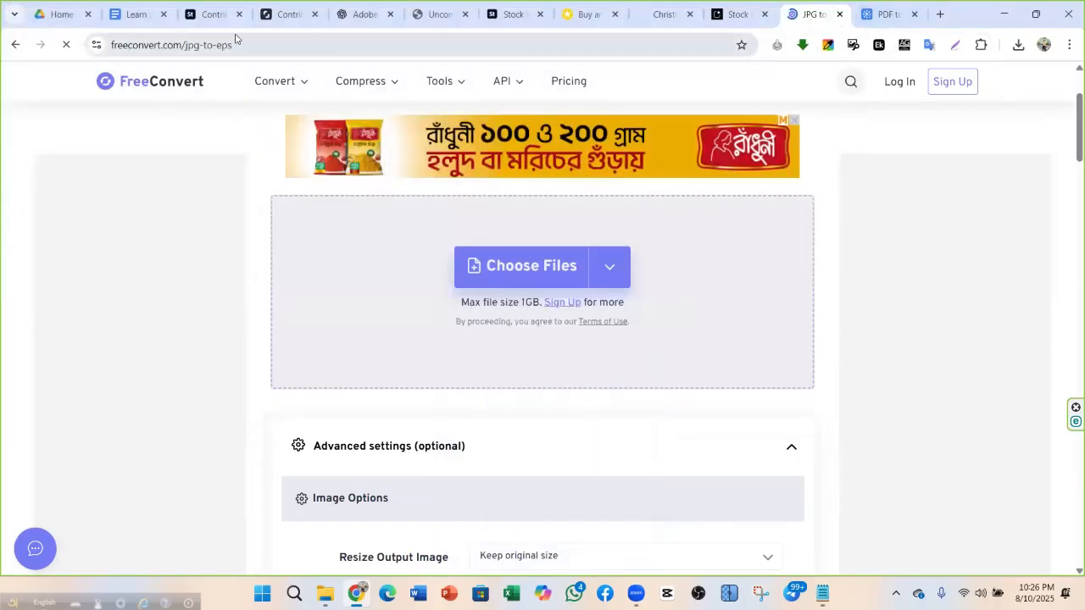
mouse_move(509, 293)
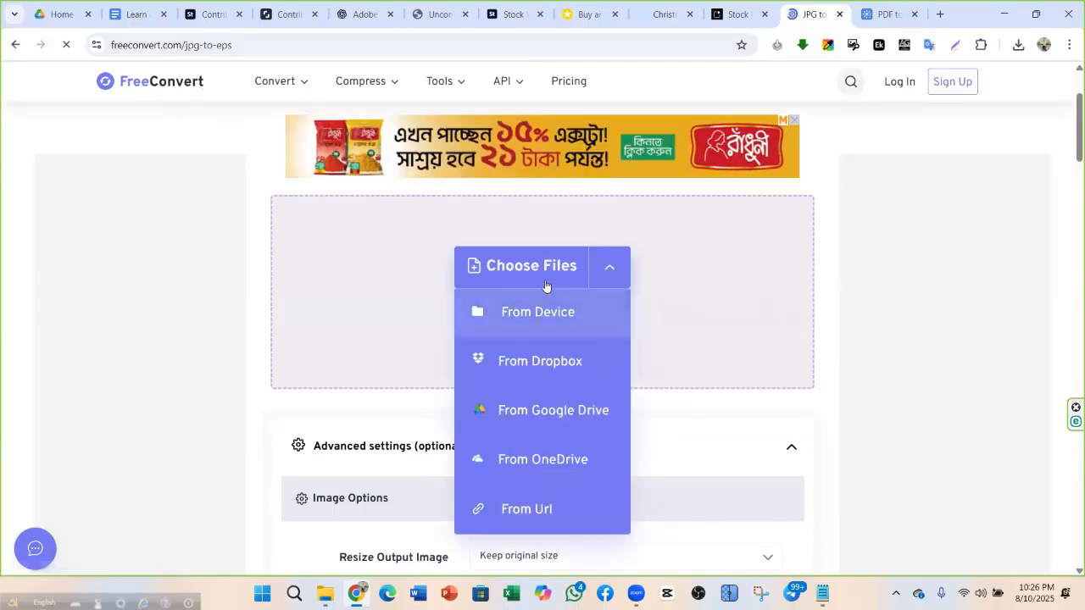
click(537, 311)
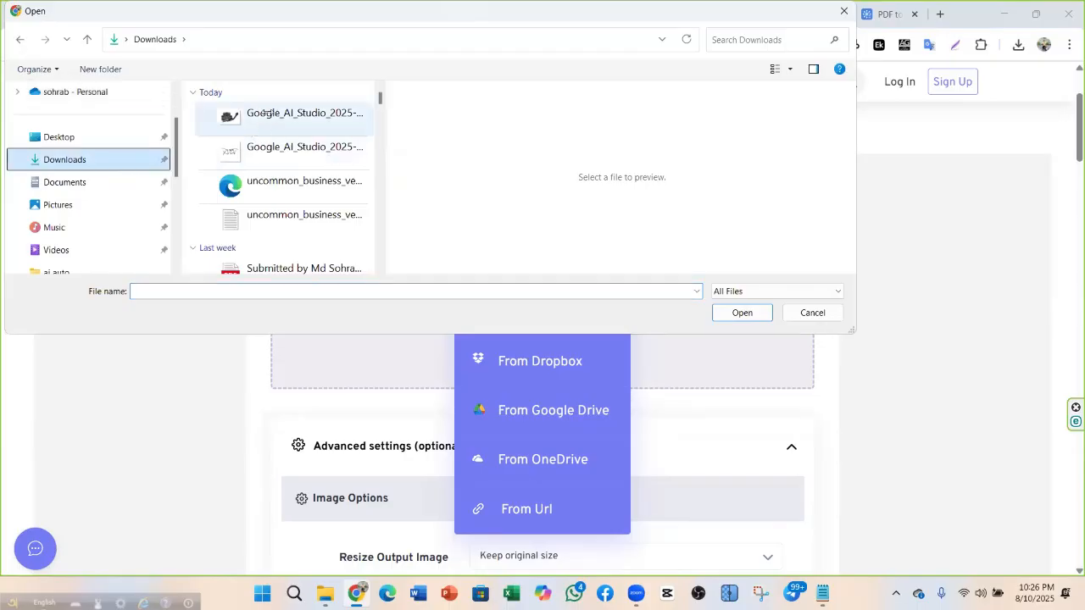
drag(194, 168, 234, 107)
click(757, 317)
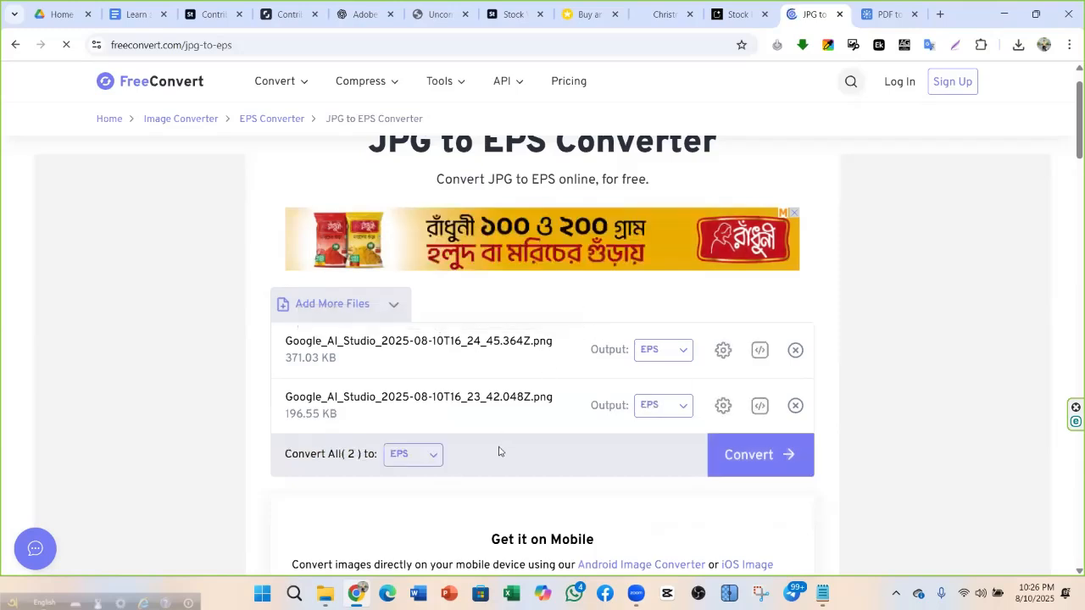
Keep EPS as the first file's output format
click(684, 354)
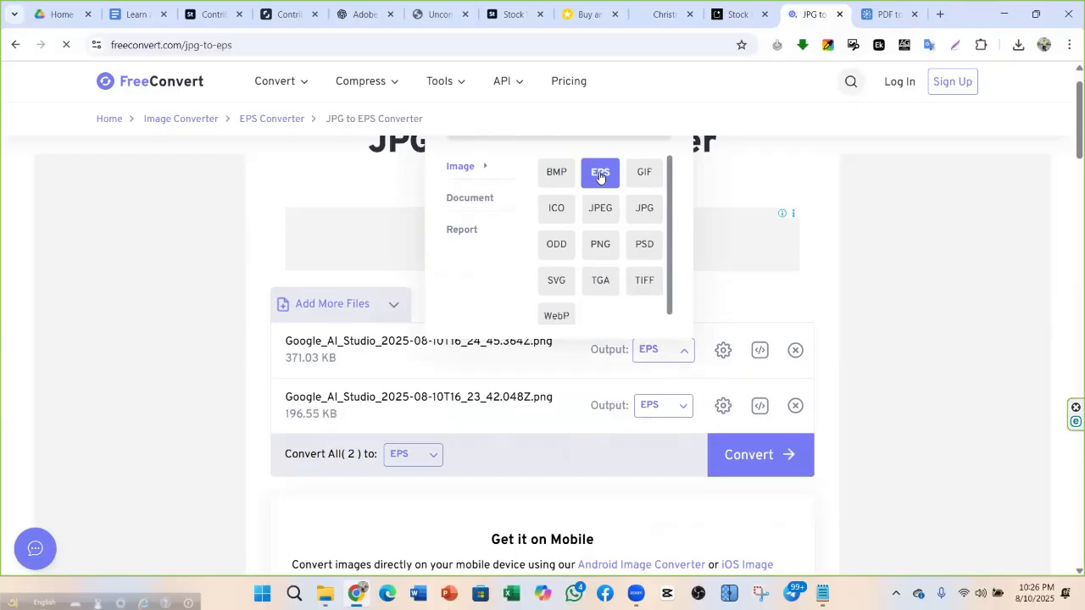
click(875, 15)
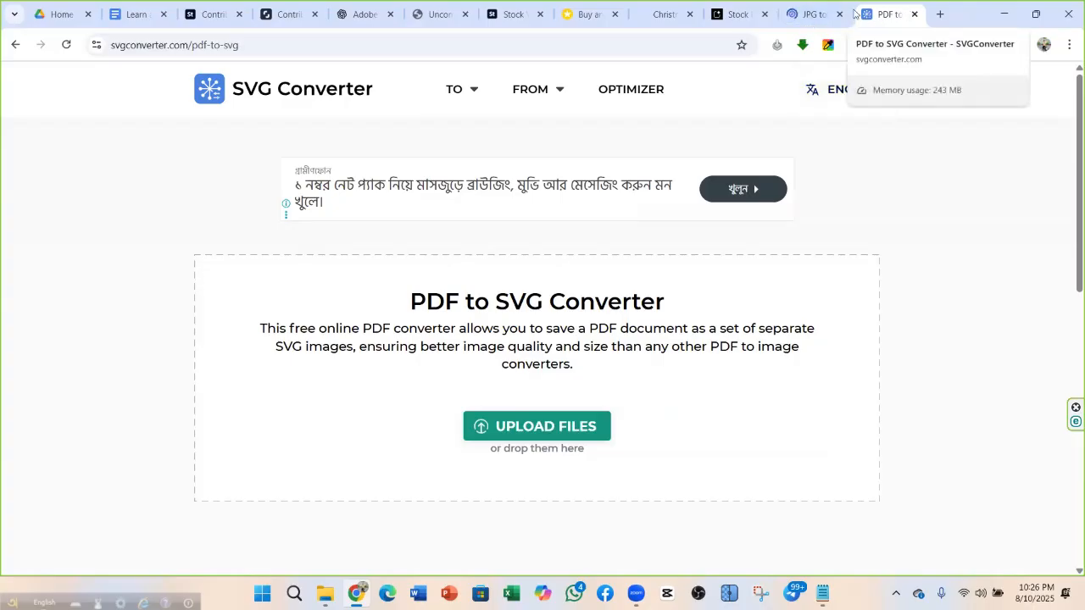
click(806, 15)
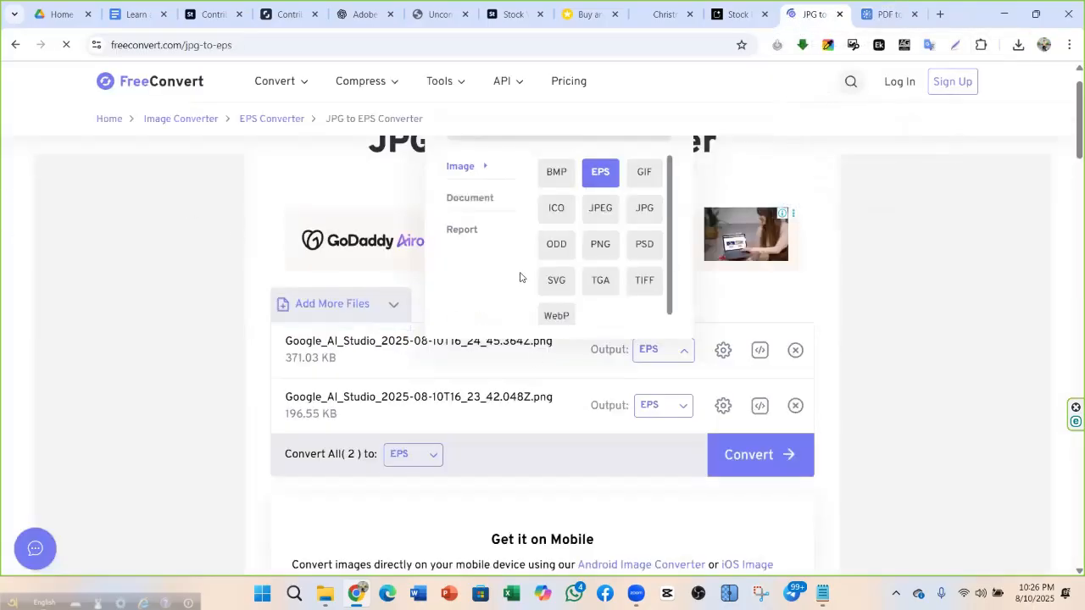
click(600, 172)
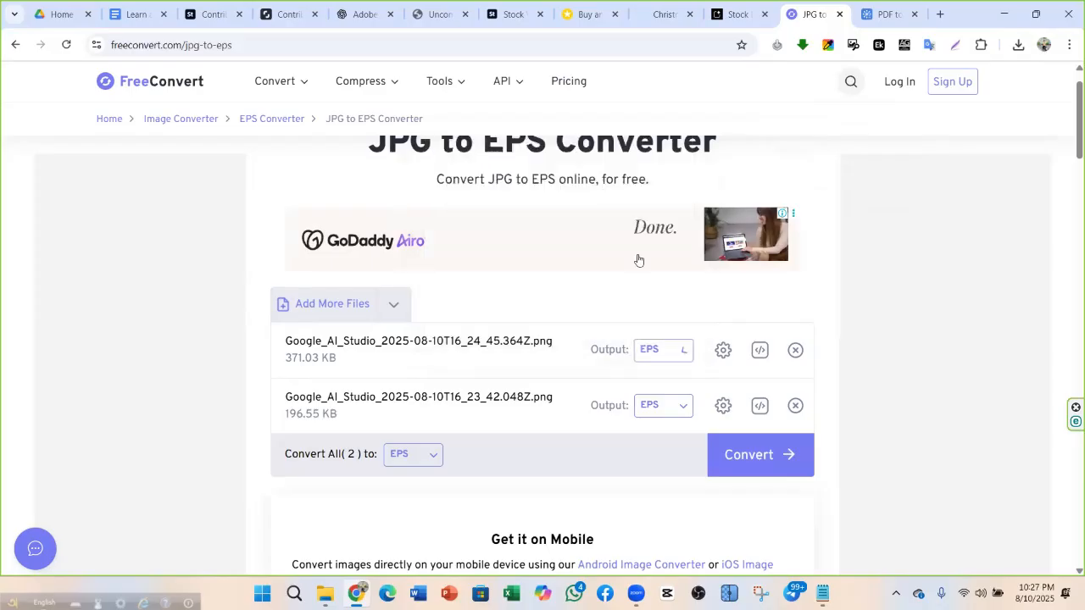
Resize the first image's output by width to 5000 px and apply the settings
click(722, 350)
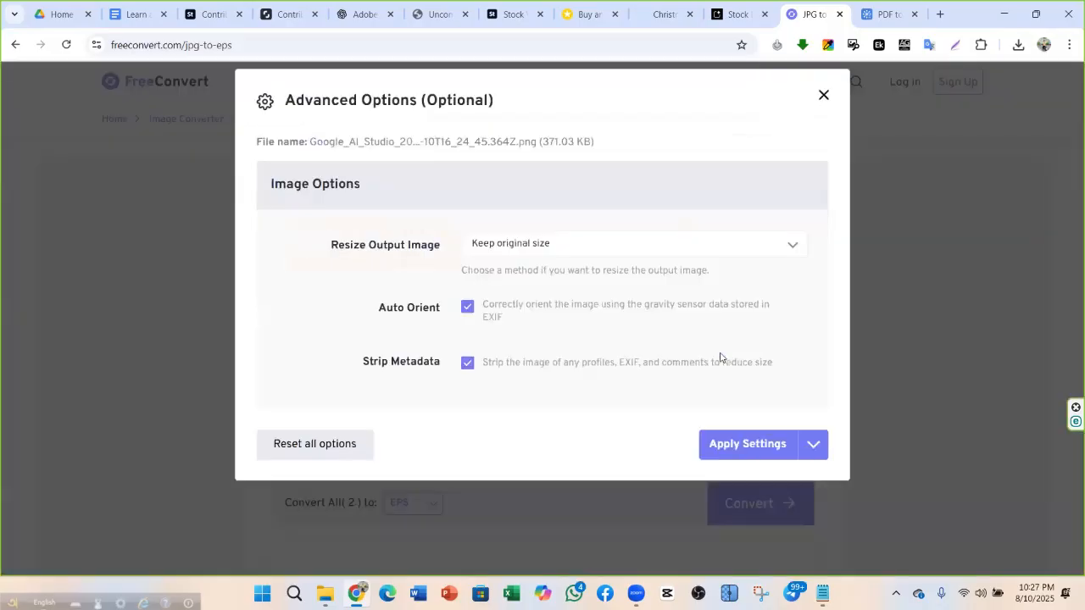
click(570, 246)
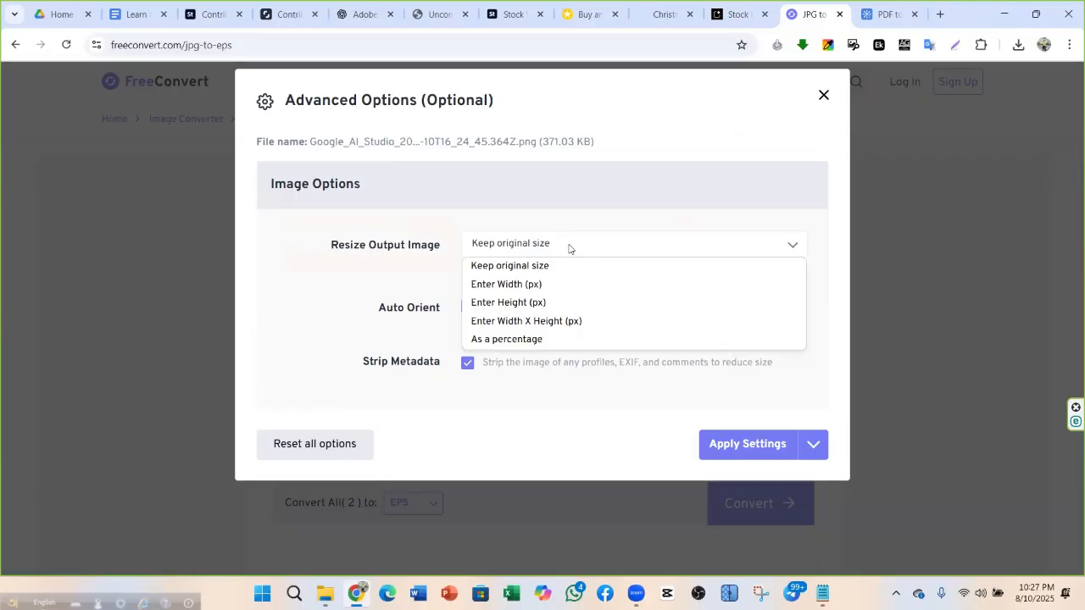
click(546, 286)
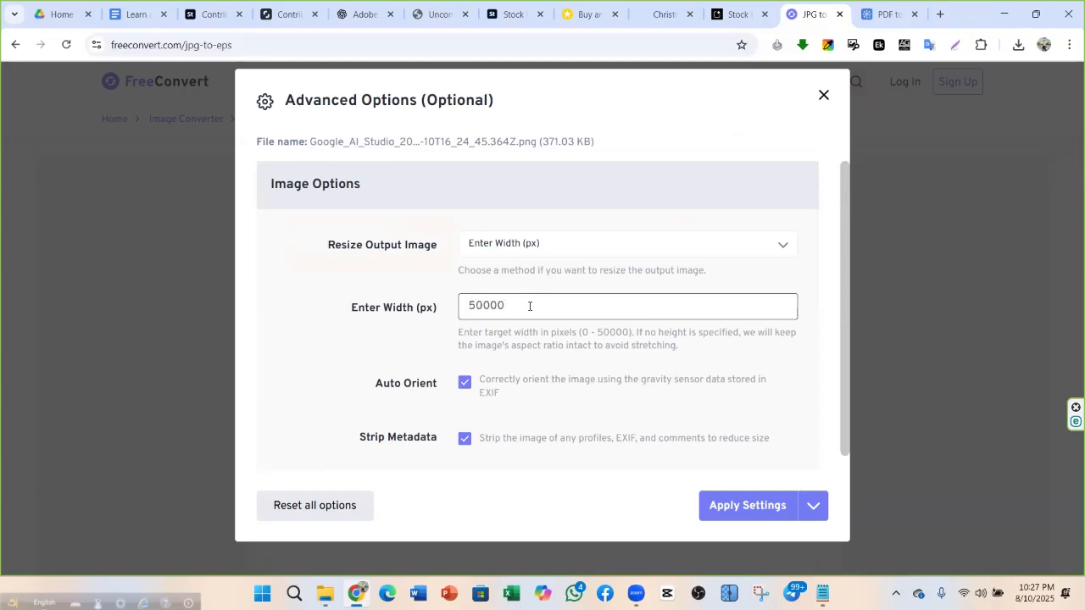
click(576, 246)
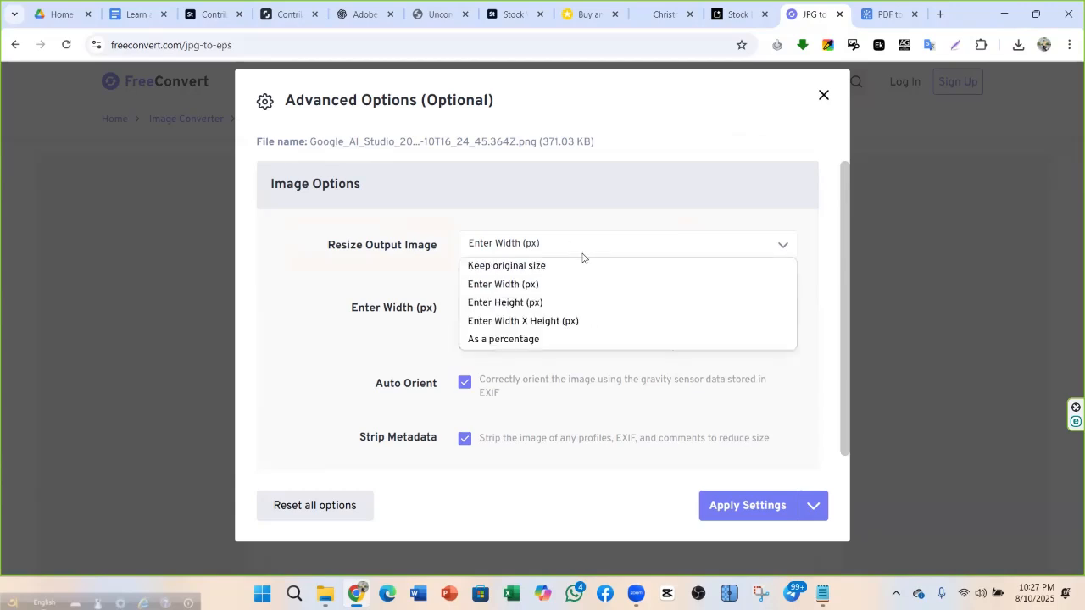
click(534, 303)
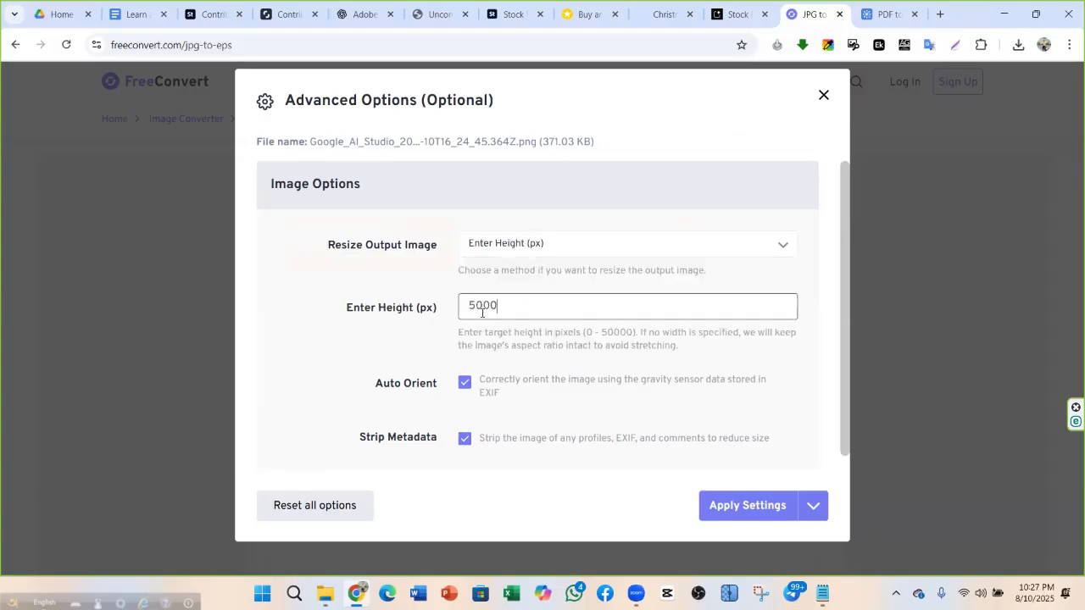
click(543, 246)
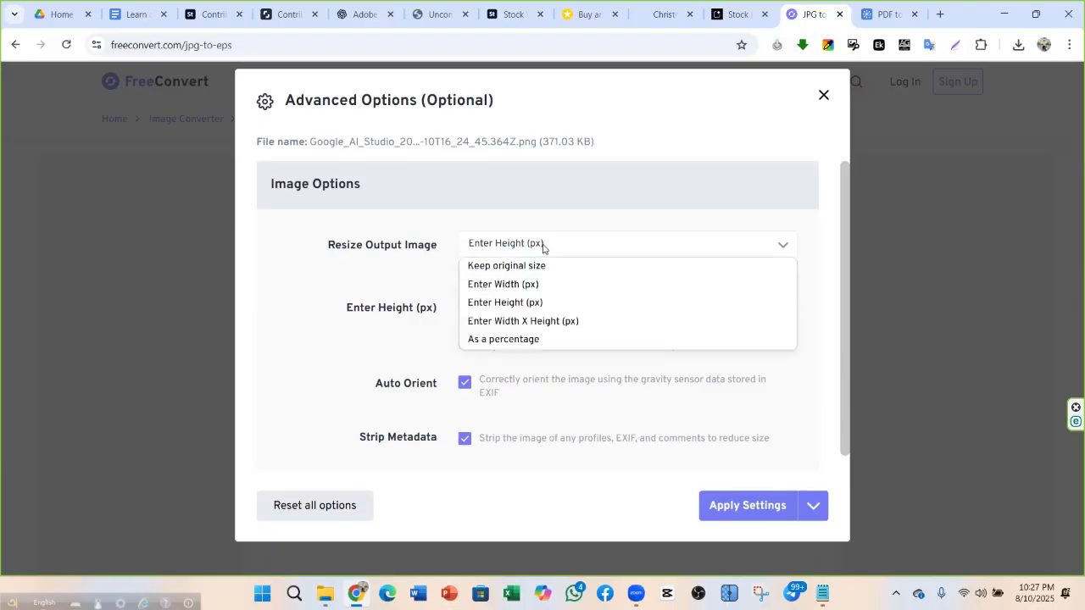
click(523, 285)
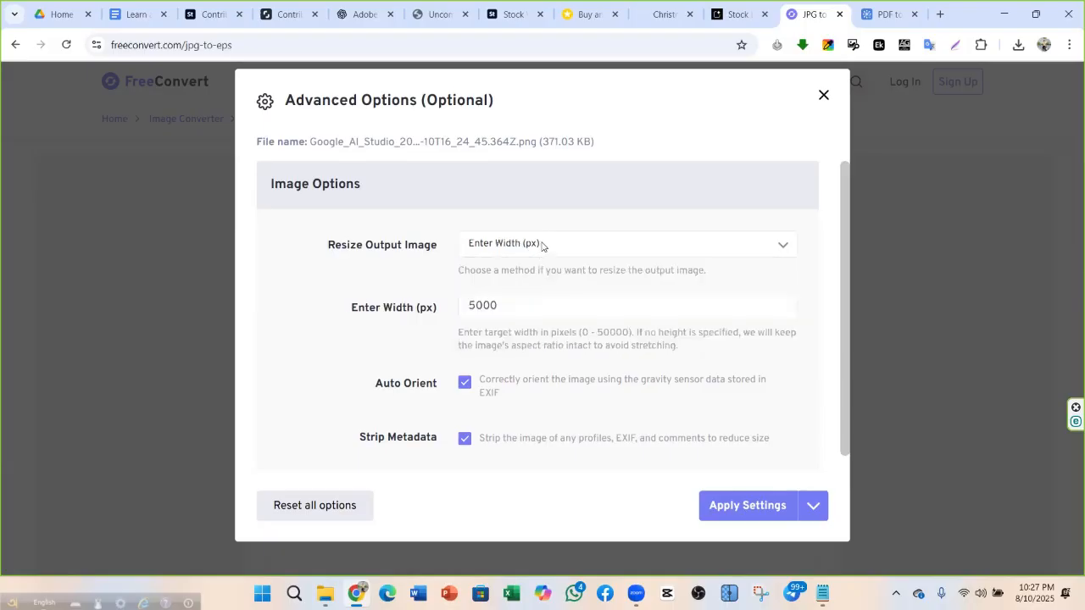
click(542, 246)
click(523, 286)
click(513, 303)
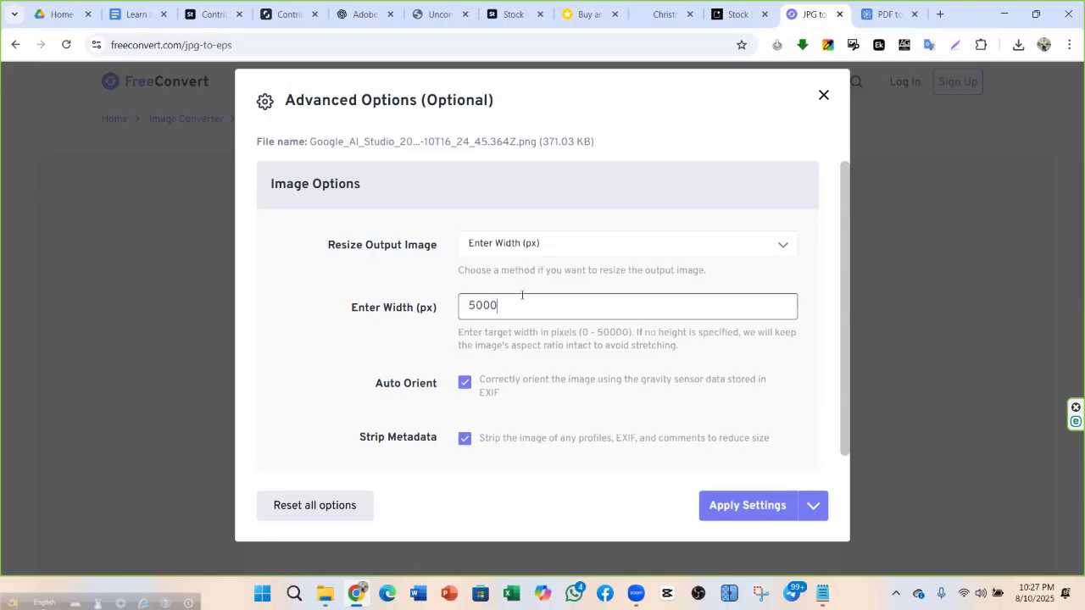
click(476, 471)
scroll(476, 471, down, 1)
click(752, 505)
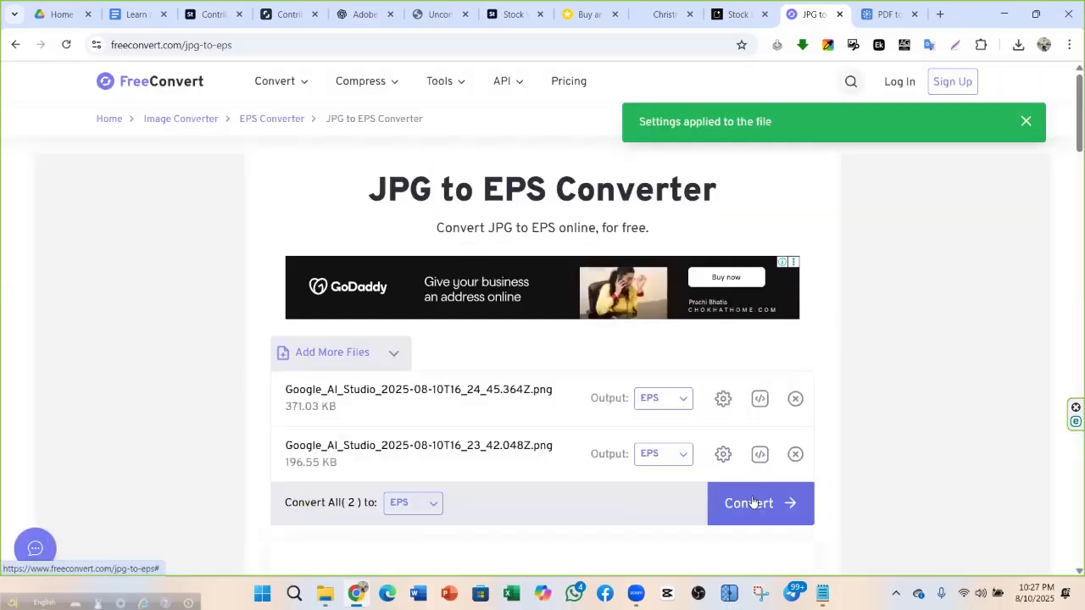
Set all files to EPS, start the conversion, and minimize Chrome
scroll(504, 343, down, 3)
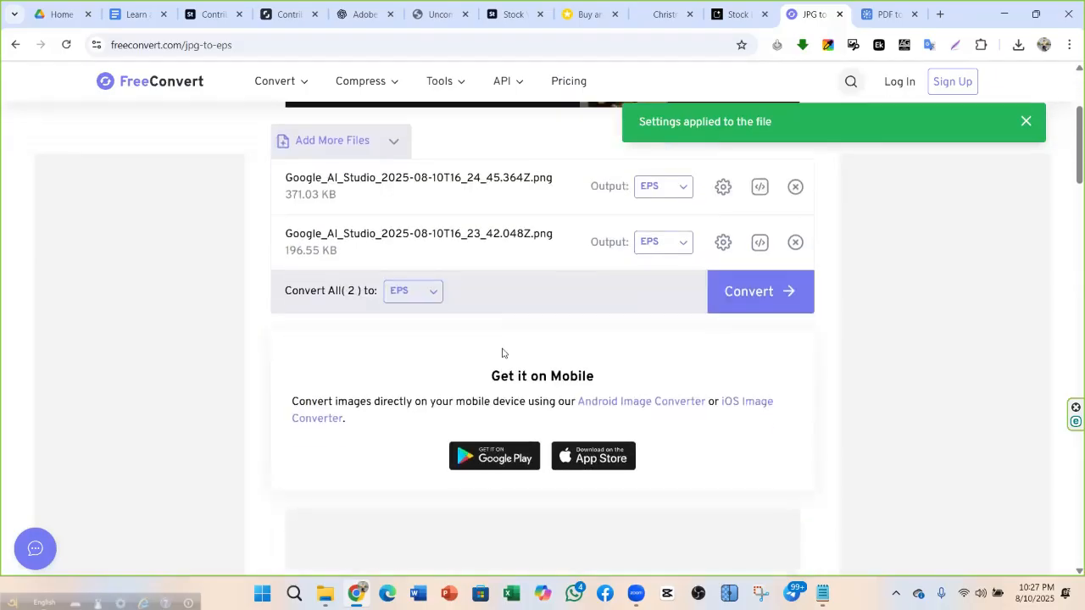
click(432, 294)
scroll(560, 385, down, 1)
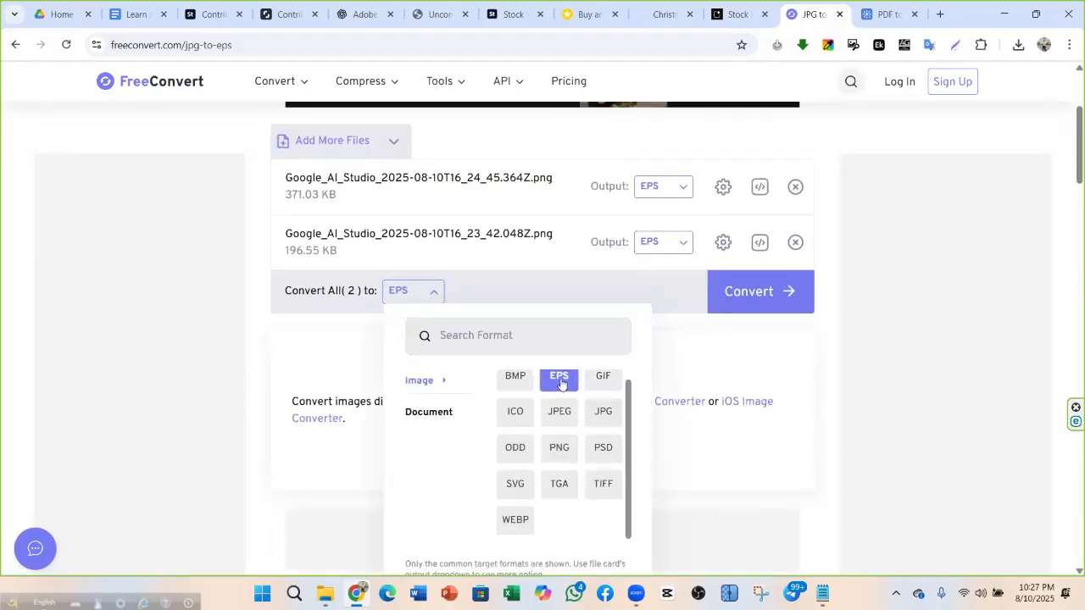
click(560, 382)
click(733, 303)
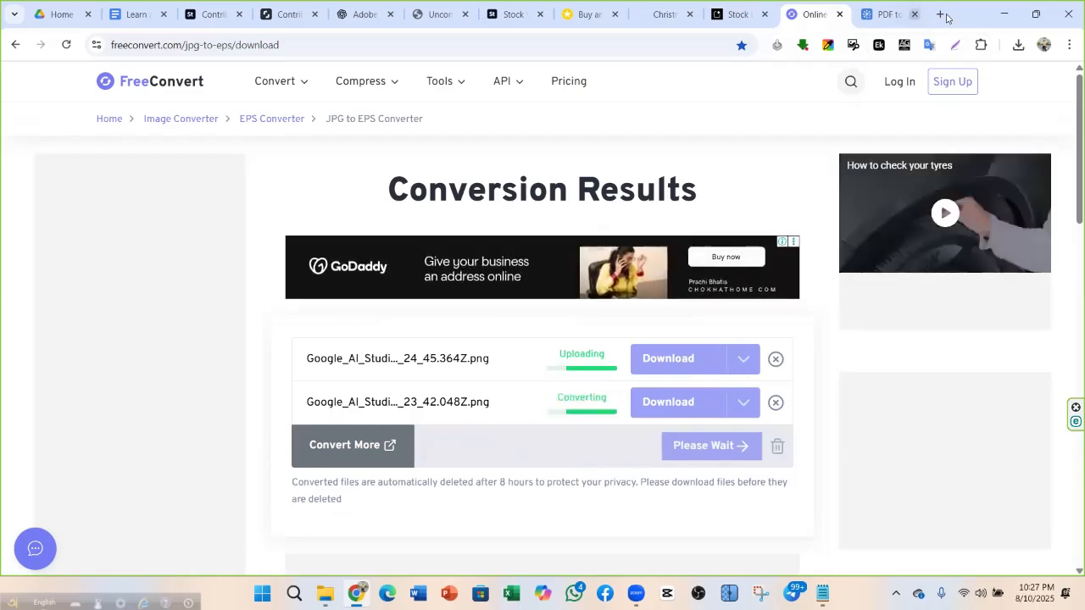
click(1003, 13)
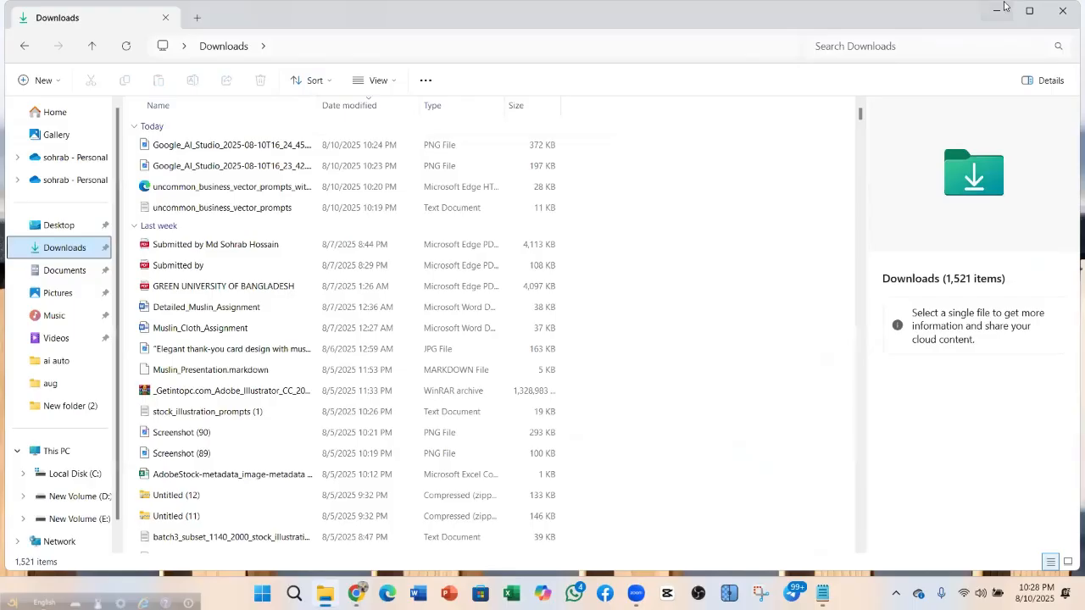
Launch Adobe Illustrator from the desktop and dismiss its unknown-error startup message
click(1000, 9)
click(90, 278)
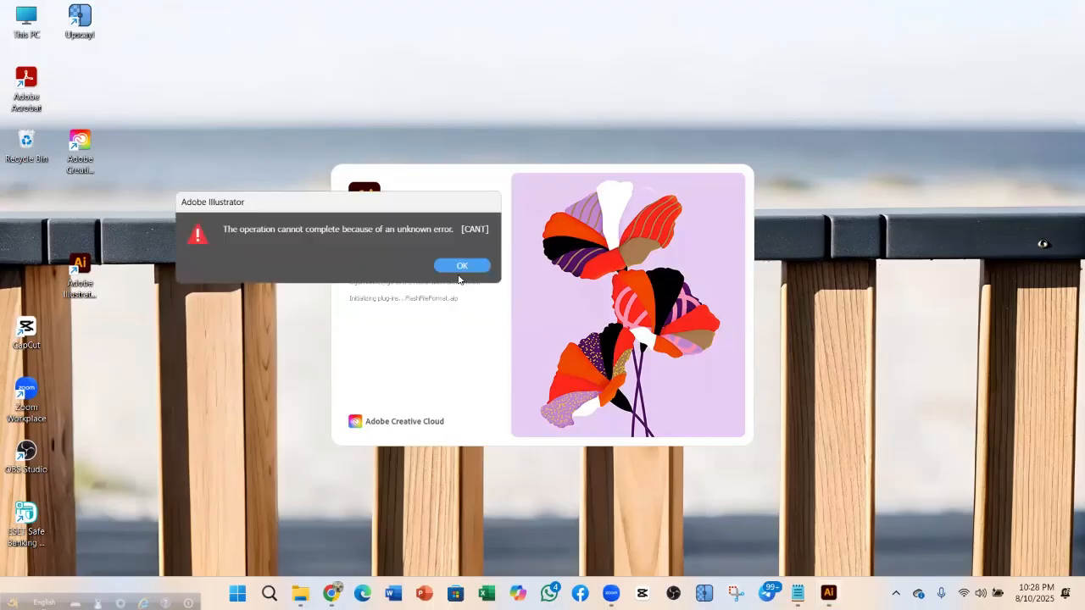
click(457, 266)
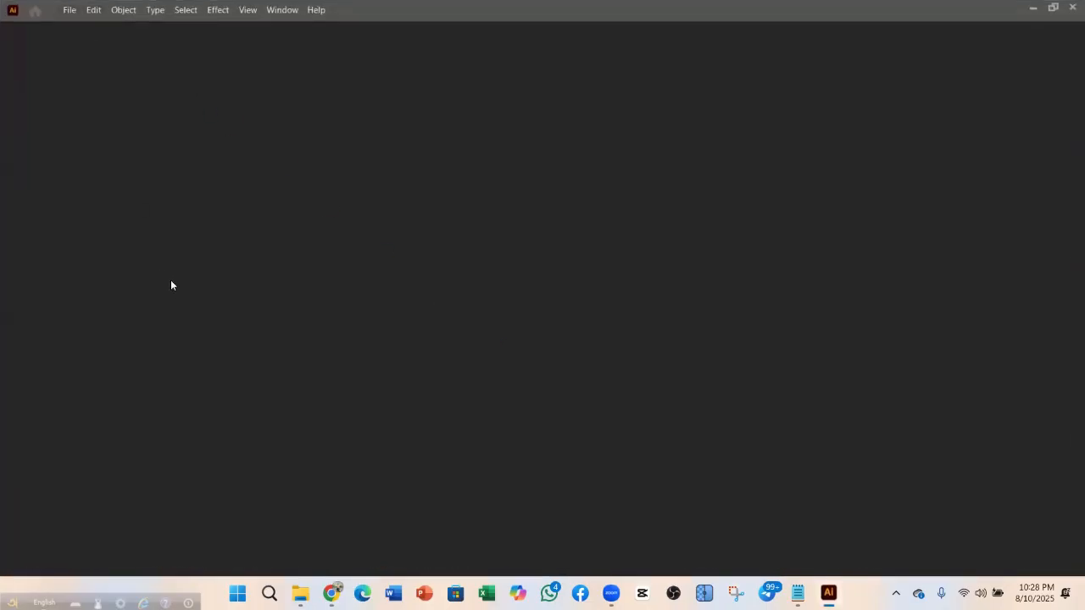
Open both Google_AI_Studio PNGs from the Downloads folder in Illustrator
click(71, 11)
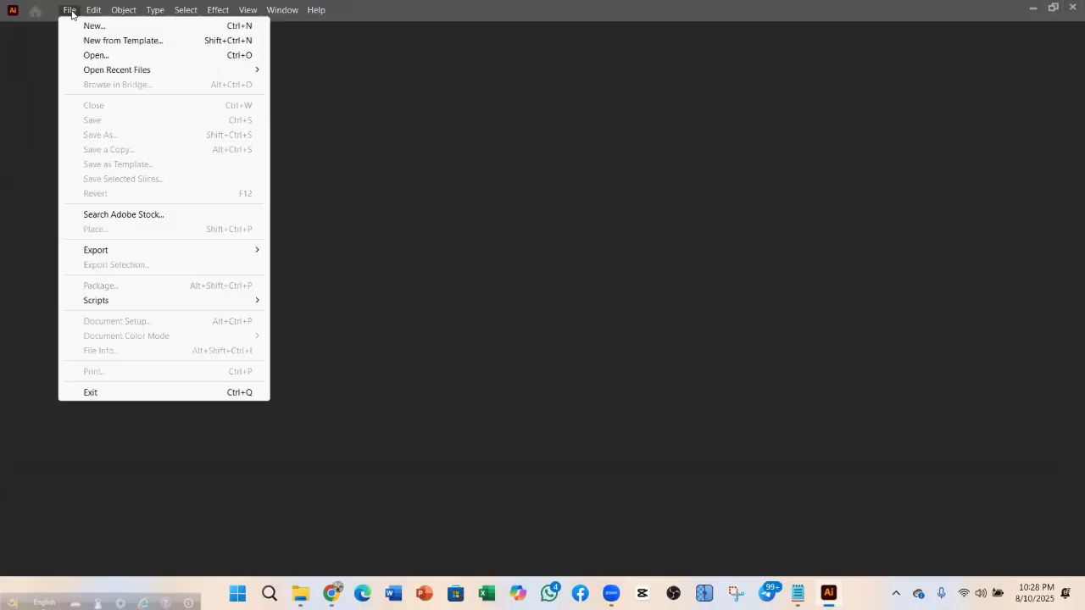
click(104, 55)
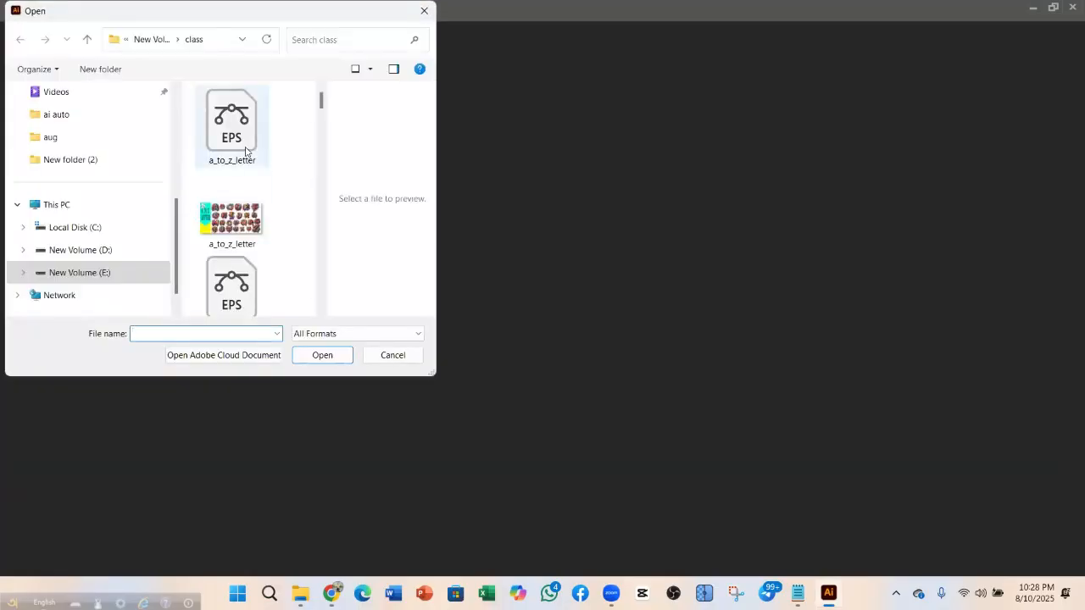
scroll(56, 164, up, 3)
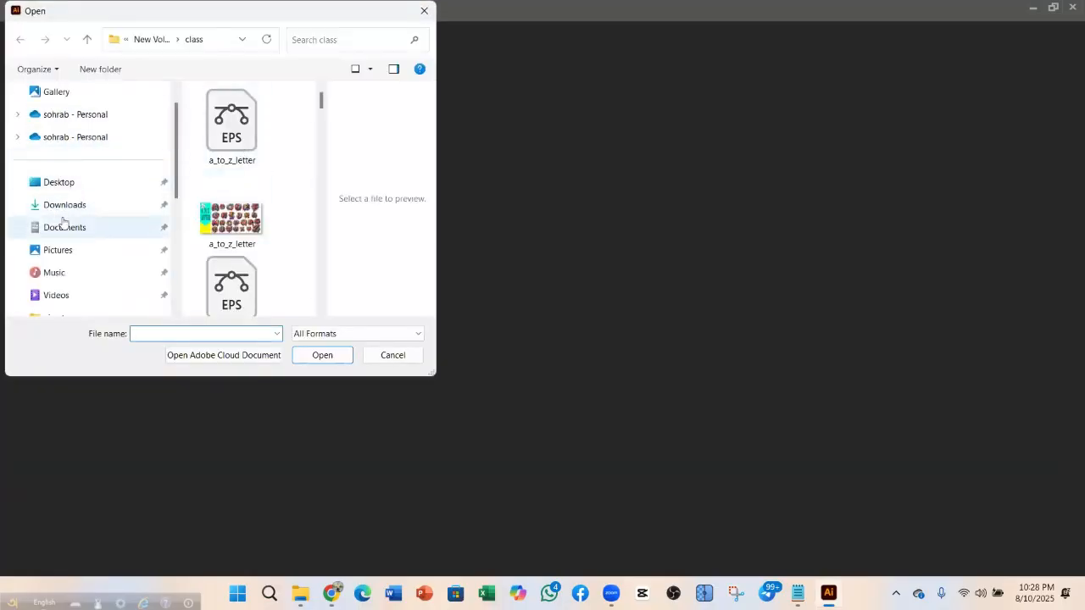
click(65, 206)
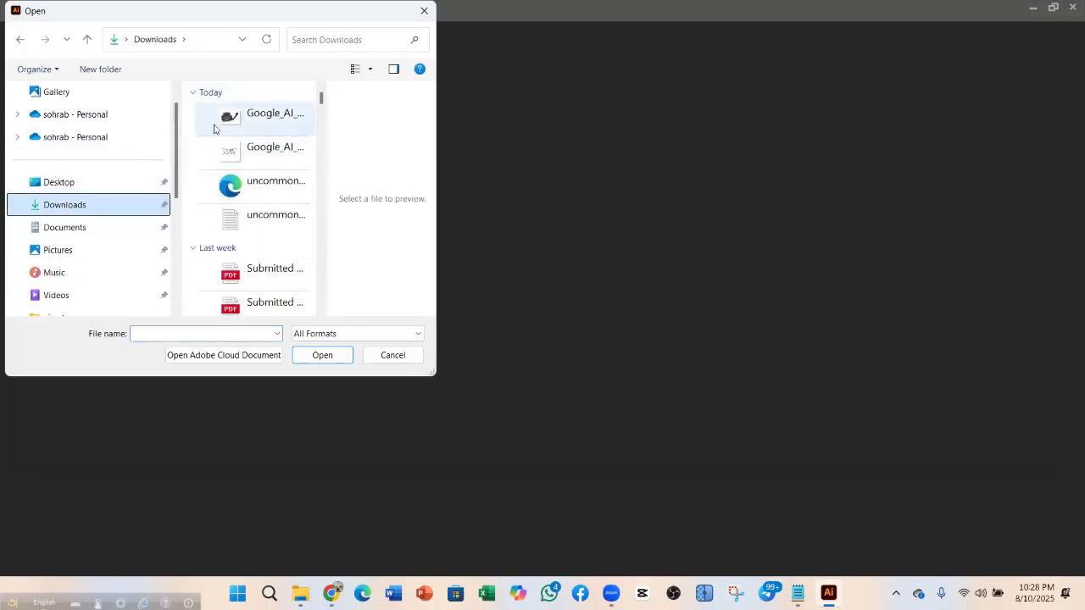
drag(198, 156, 256, 129)
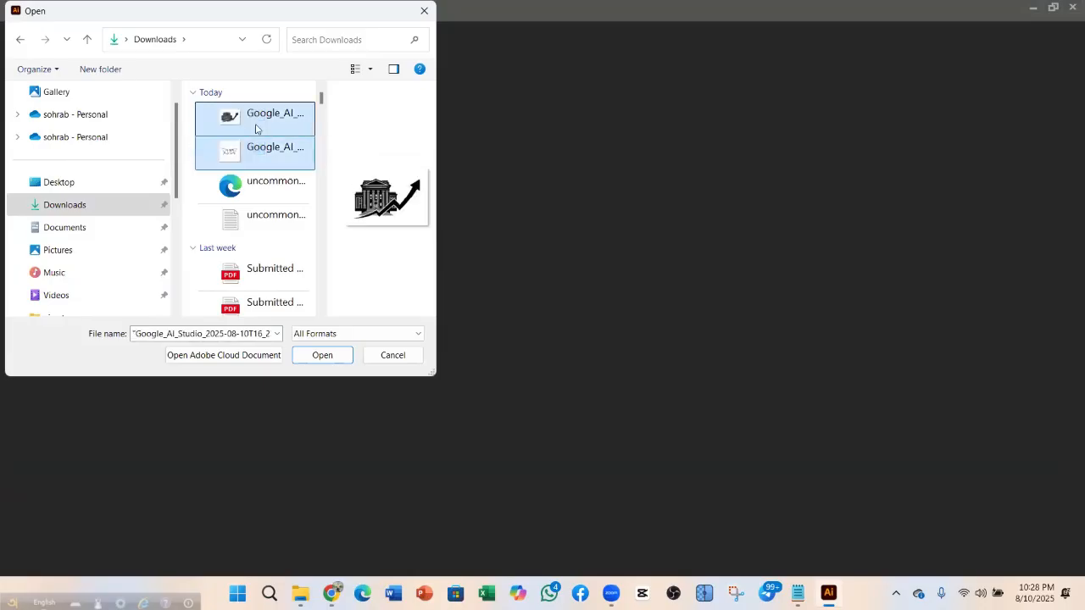
click(322, 355)
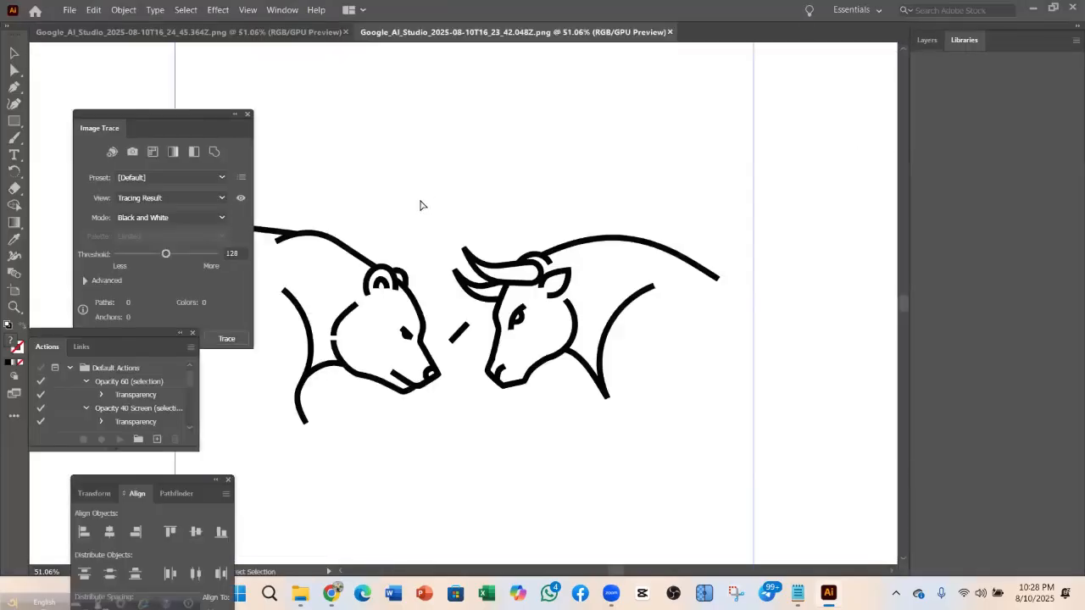
Zoom out to the full artboard, select the image, and show the Image Trace panel
key(ctrl+minus)
key(ctrl+minus)
key(ctrl+minus)
key(ctrl+minus)
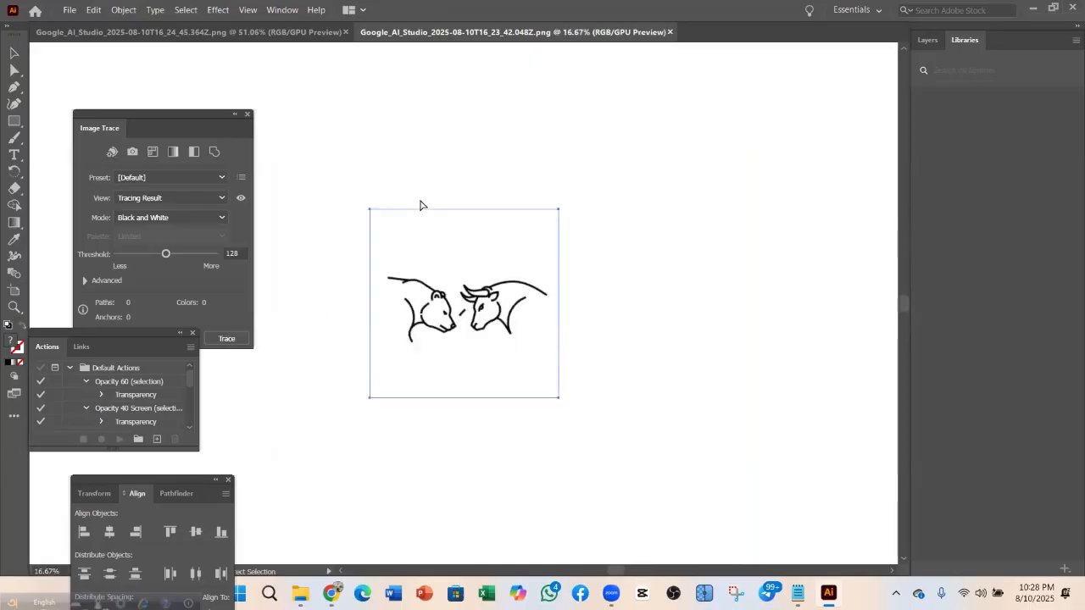
key(ctrl+minus)
key(ctrl+minus)
key(ctrl+minus)
key(ctrl+minus)
key(ctrl+minus)
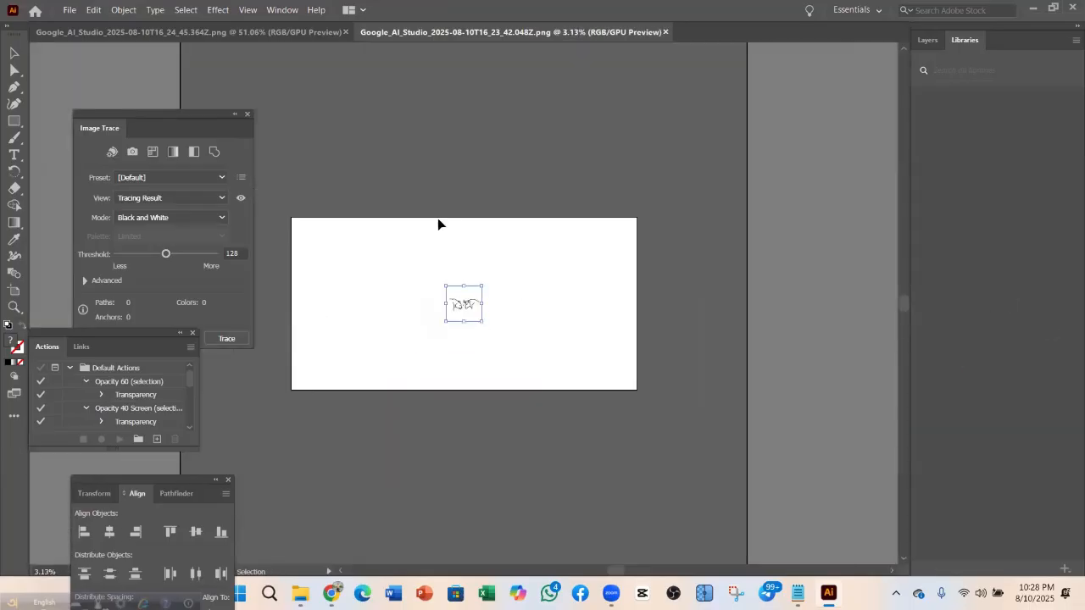
scroll(458, 305, down, 2)
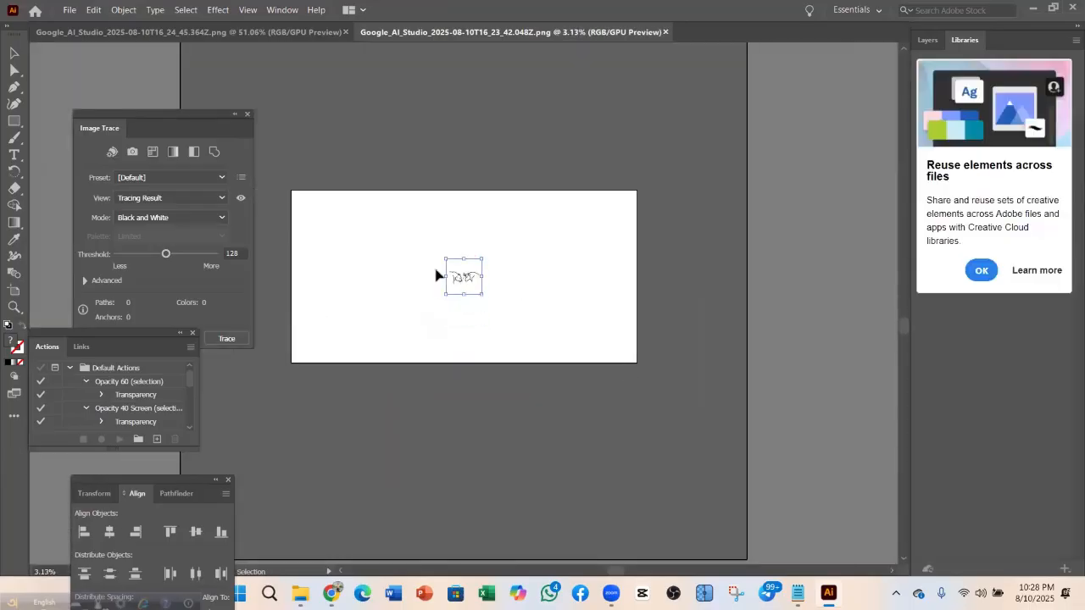
right_click(360, 273)
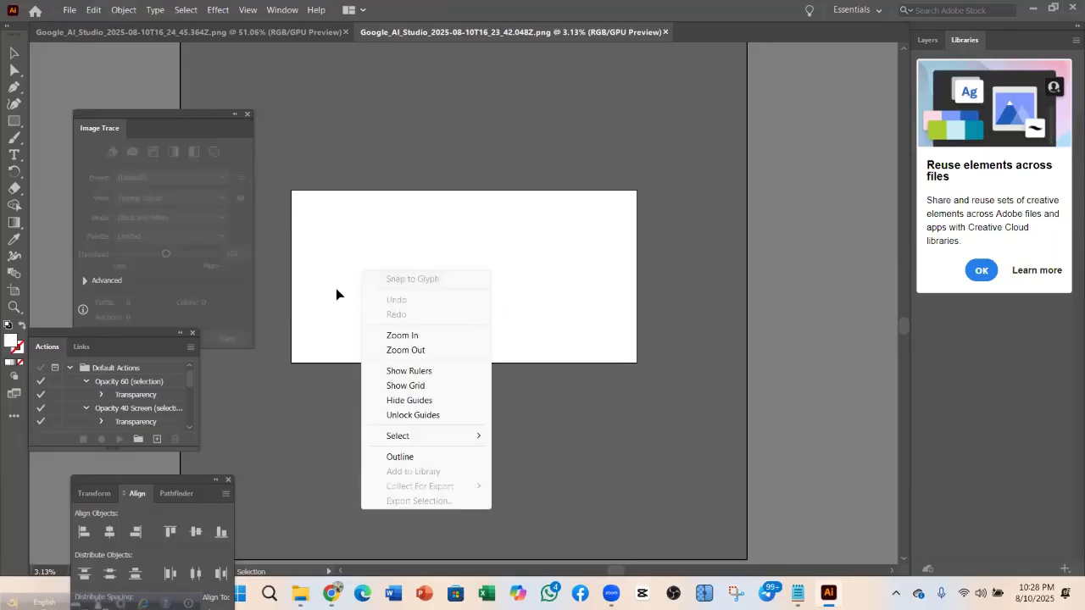
click(335, 294)
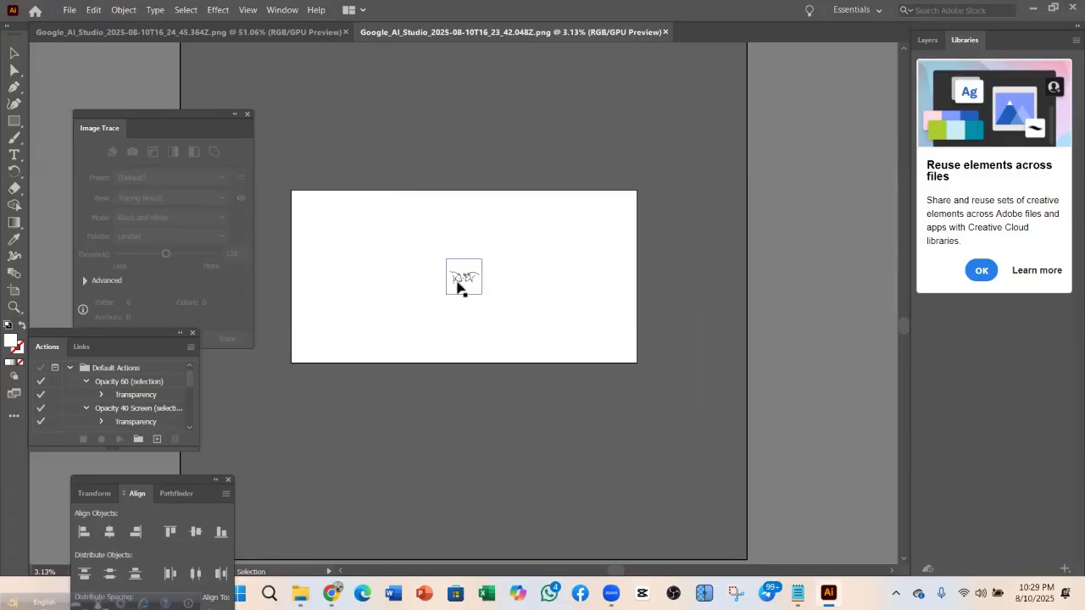
click(457, 288)
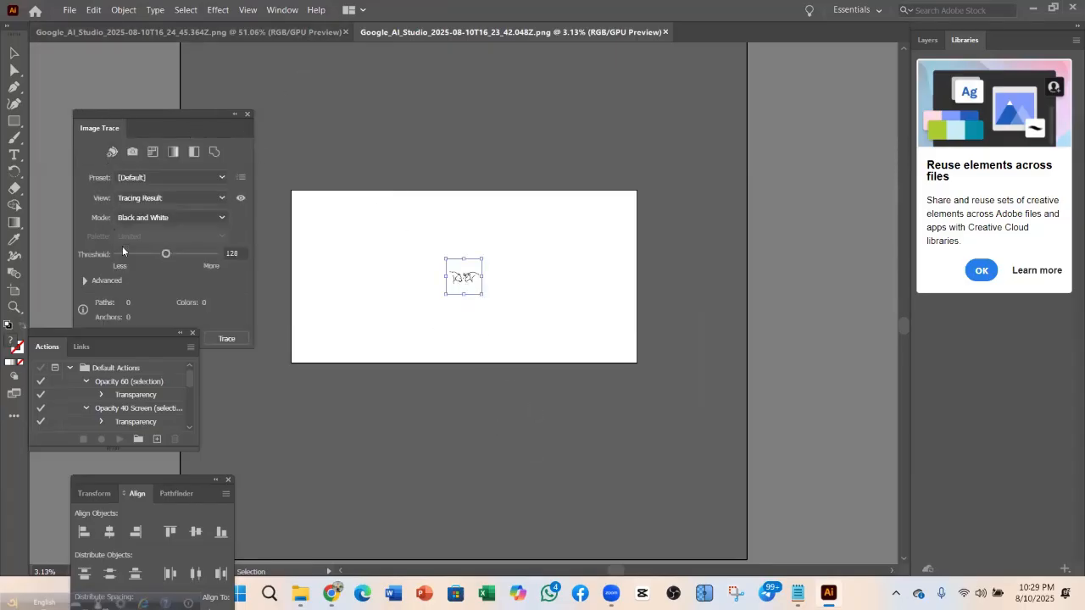
click(280, 10)
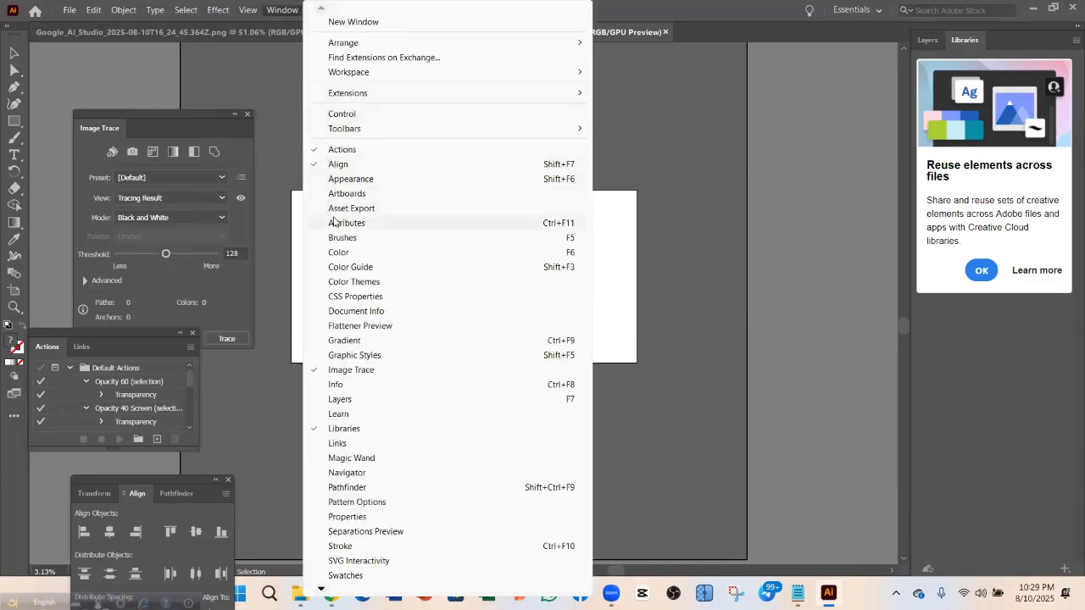
click(363, 371)
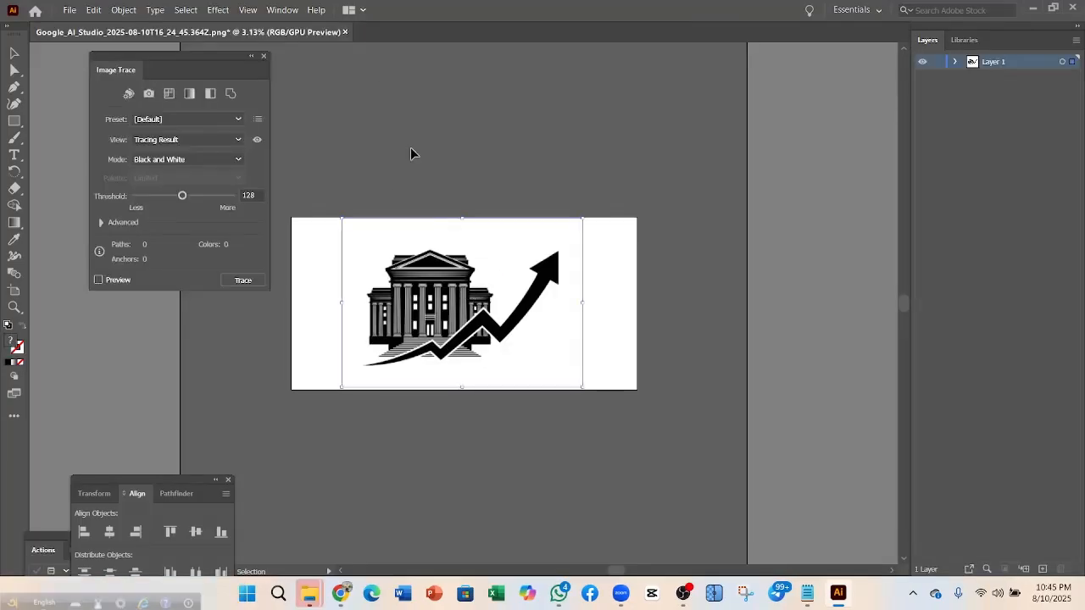
Trace the building-and-arrow image with the Sketched Art Image Trace preset
click(426, 184)
click(412, 320)
click(174, 124)
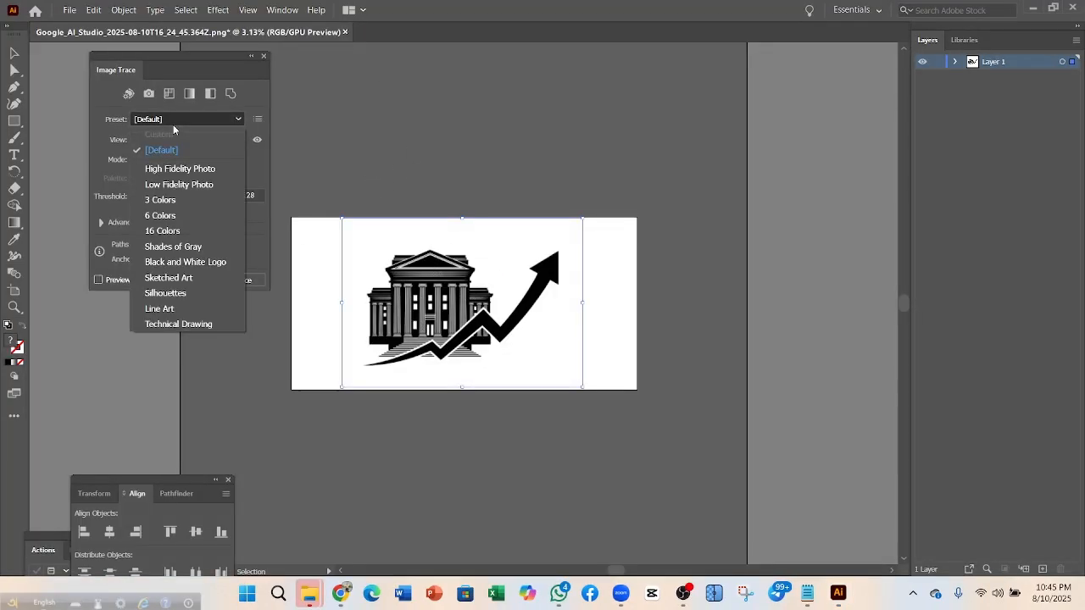
click(169, 278)
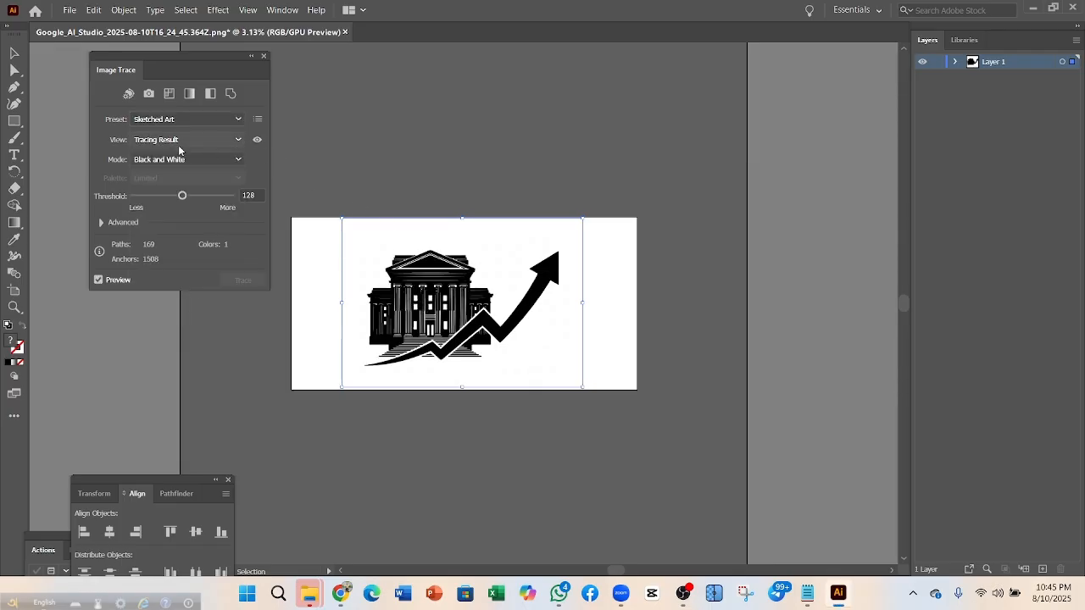
Nudge the traced artwork up on the artboard and expand it with Object and Fill
mouse_move(417, 315)
mouse_down()
mouse_move(436, 157)
mouse_move(430, 260)
mouse_move(430, 170)
mouse_up()
drag(435, 175, 432, 285)
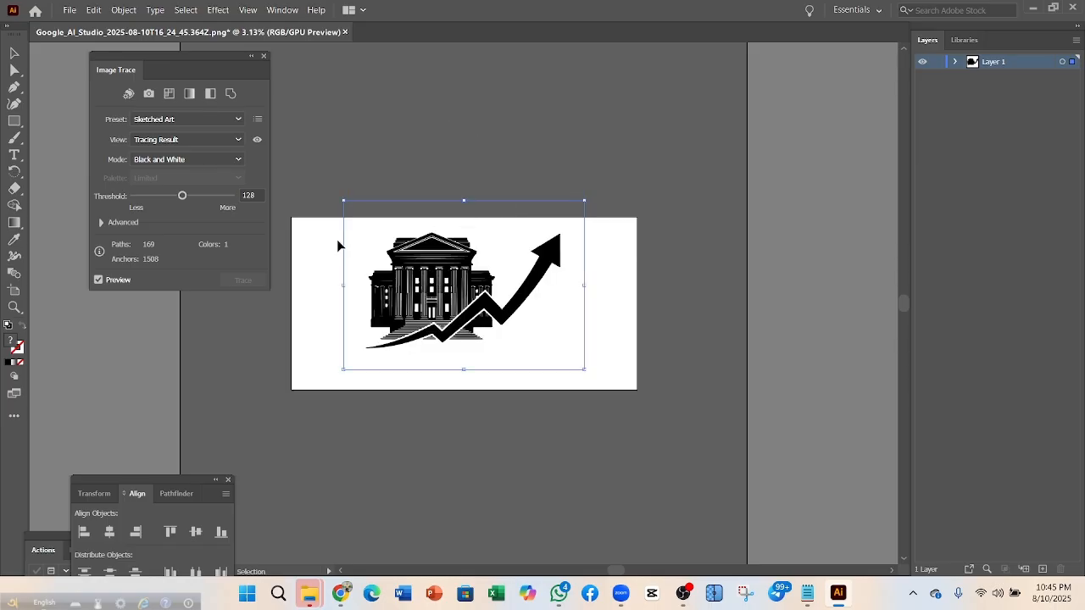
click(123, 9)
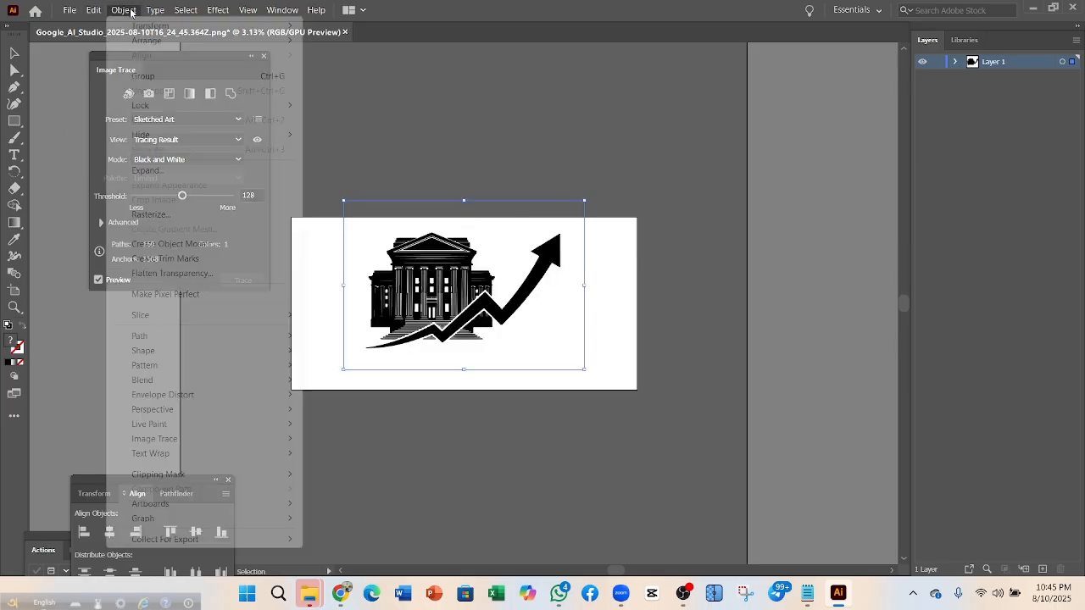
click(147, 170)
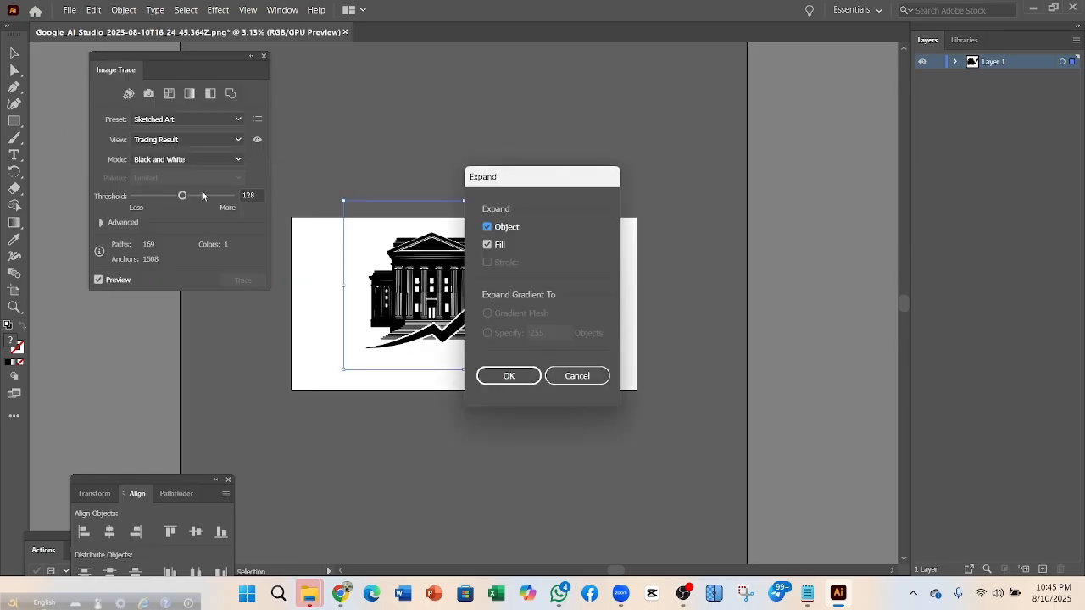
click(503, 375)
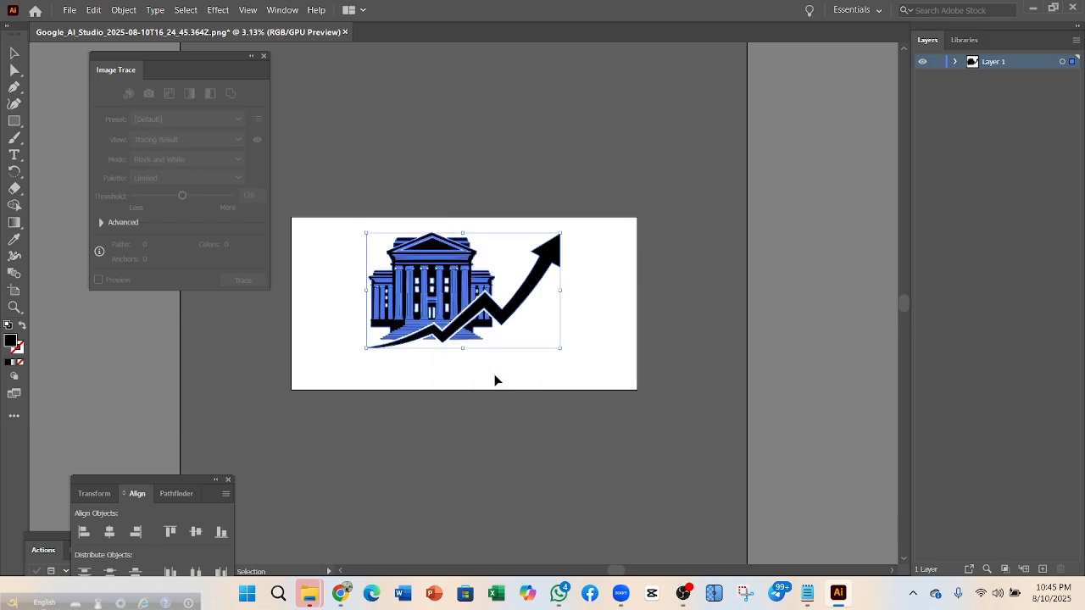
Ungroup the expanded artwork and try moving it and the arrow piece around
right_click(439, 271)
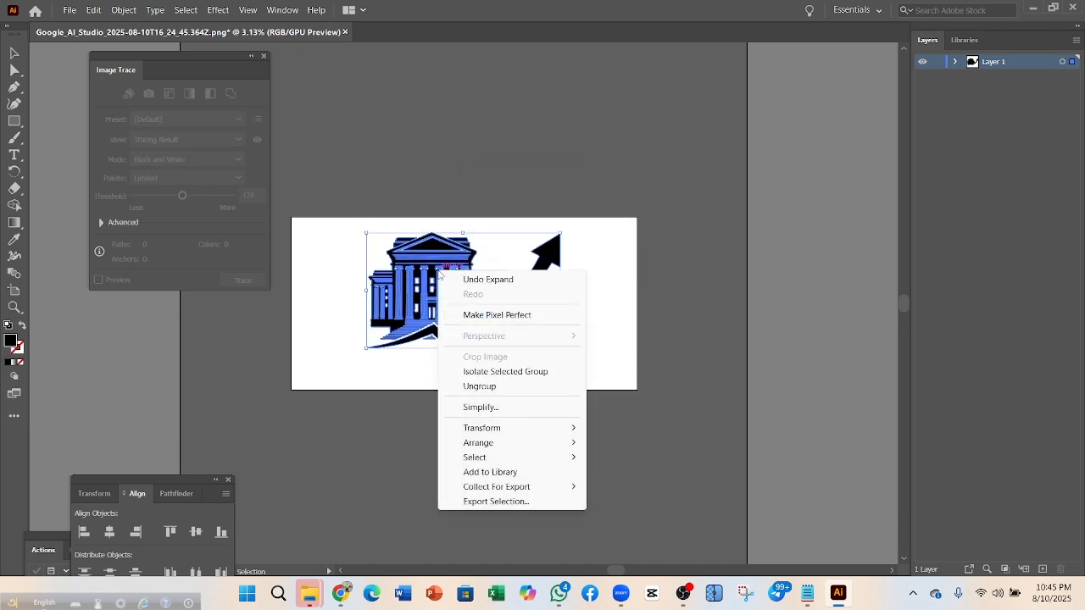
click(480, 387)
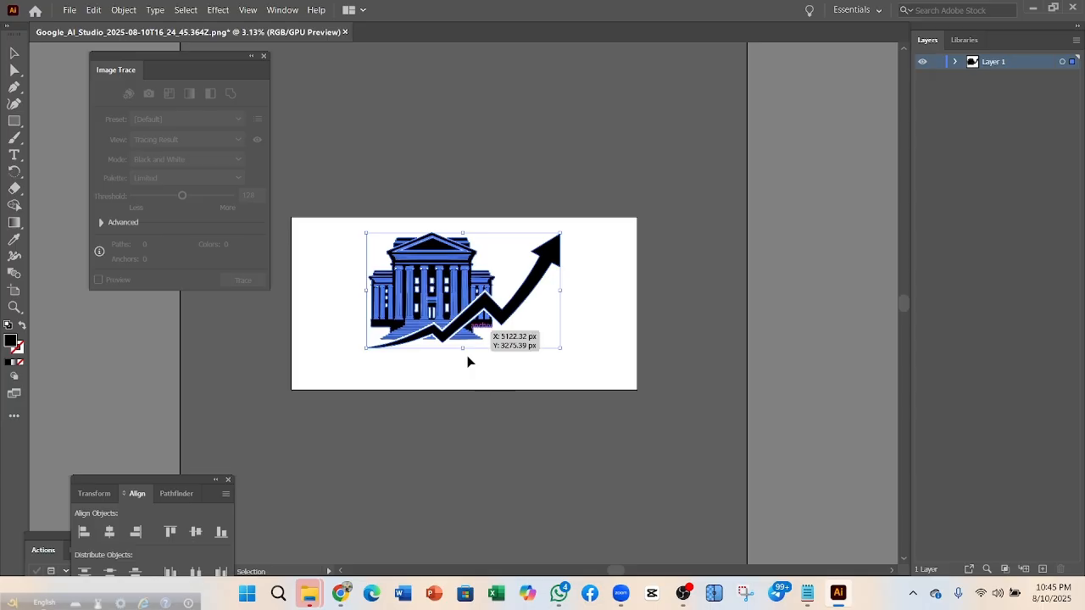
click(464, 446)
click(550, 271)
drag(550, 271, 476, 313)
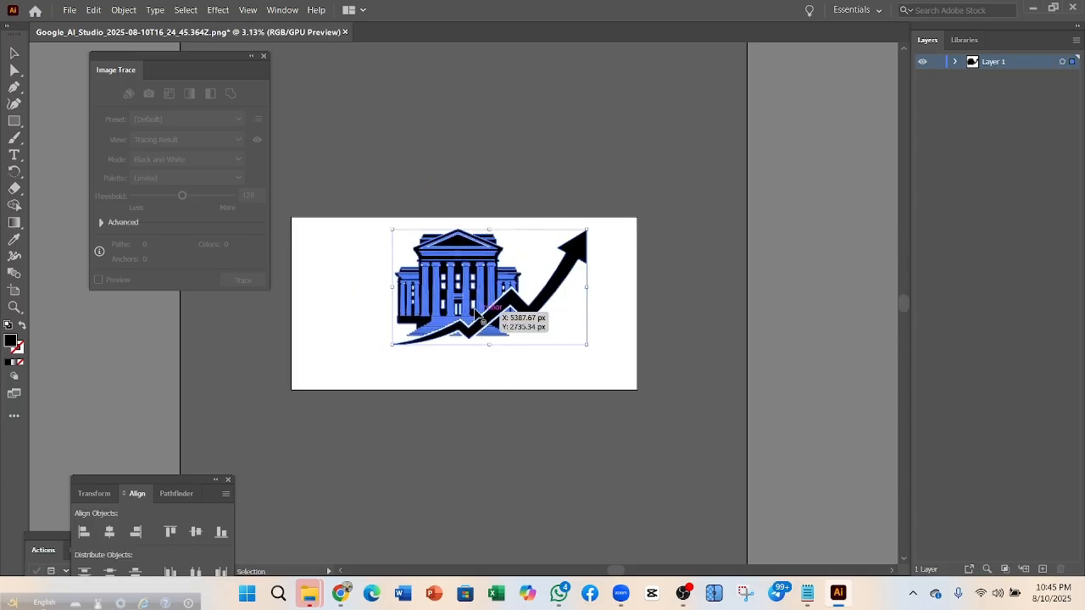
right_click(476, 314)
click(509, 427)
drag(569, 277, 609, 241)
Rearrange the arrow and building pieces experimentally, then undo back to the combined artwork
key(ctrl+z)
drag(494, 346, 630, 305)
drag(507, 320, 515, 359)
click(490, 341)
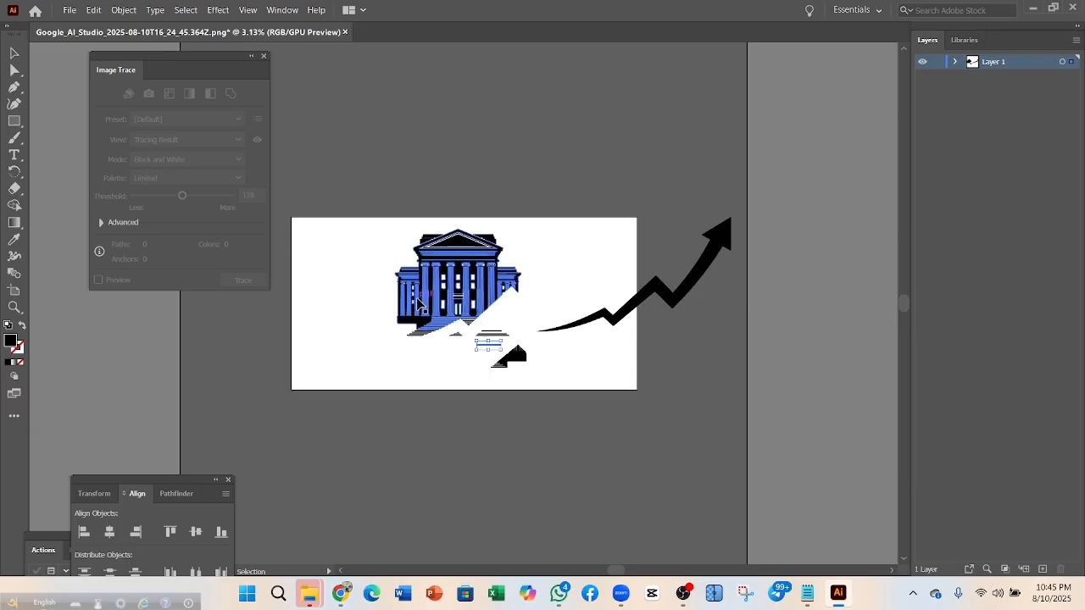
drag(422, 307, 316, 348)
drag(360, 290, 388, 251)
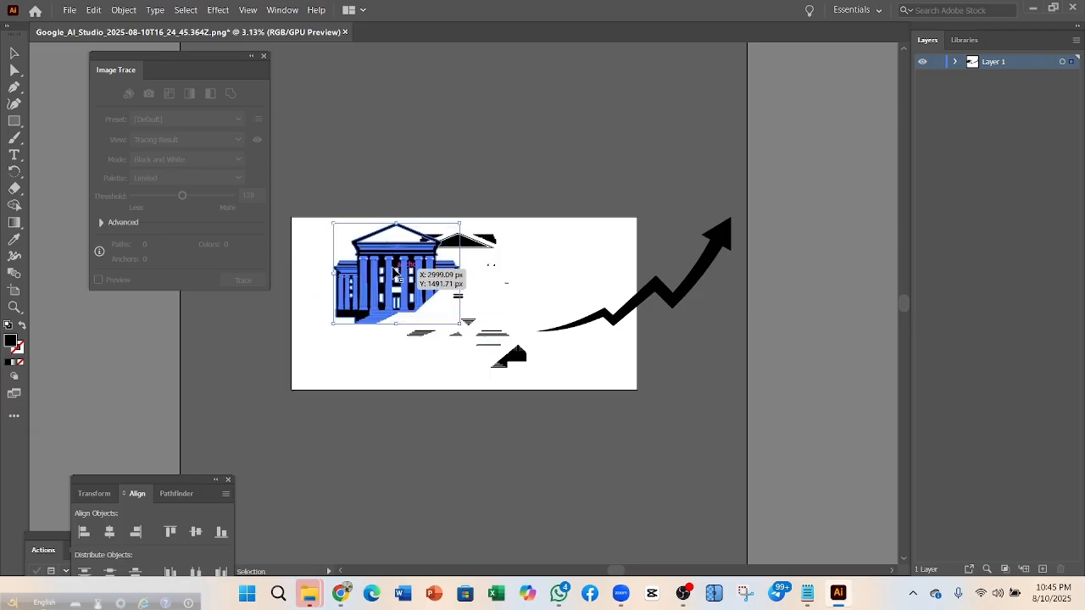
click(509, 445)
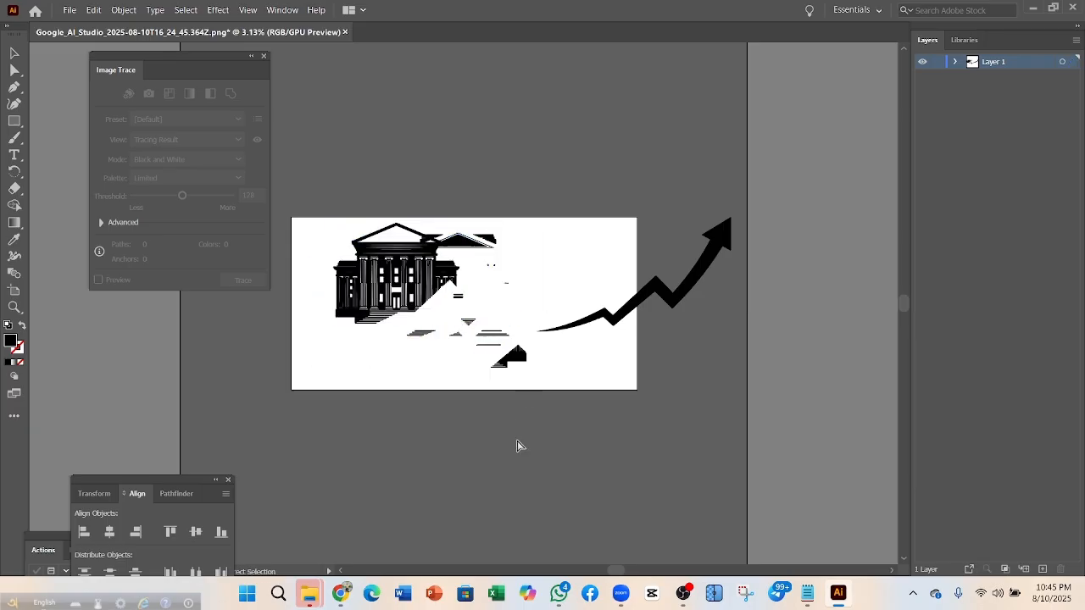
key(ctrl+z)
key(ctrl+z)
key(ctrl+z)
key(ctrl+z)
key(ctrl+z)
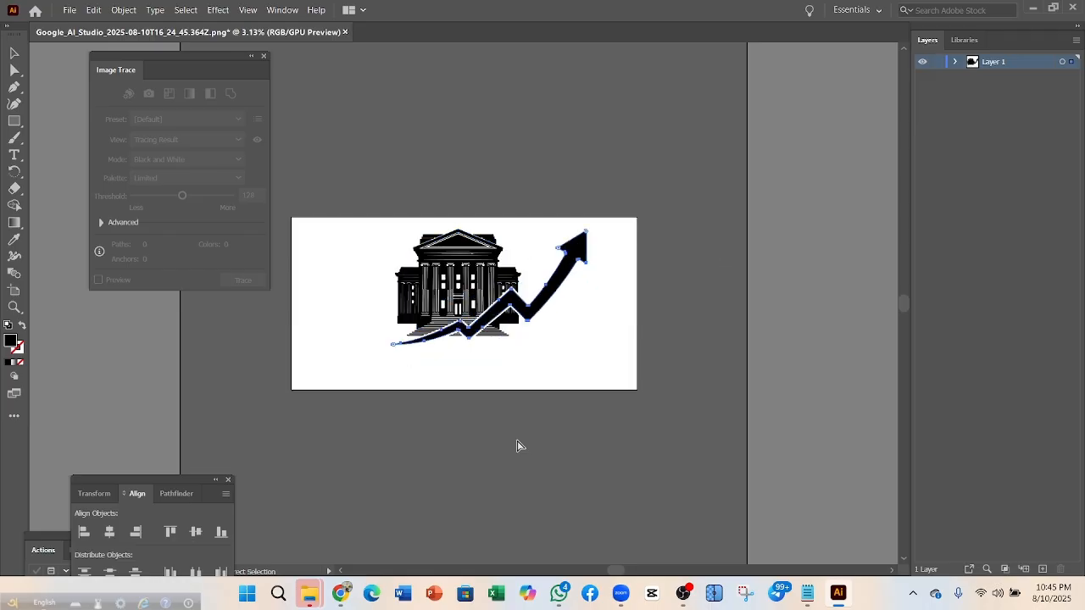
key(ctrl+z)
key(ctrl+z)
Ungroup the artwork again and bring all the Align panel options into view
right_click(511, 295)
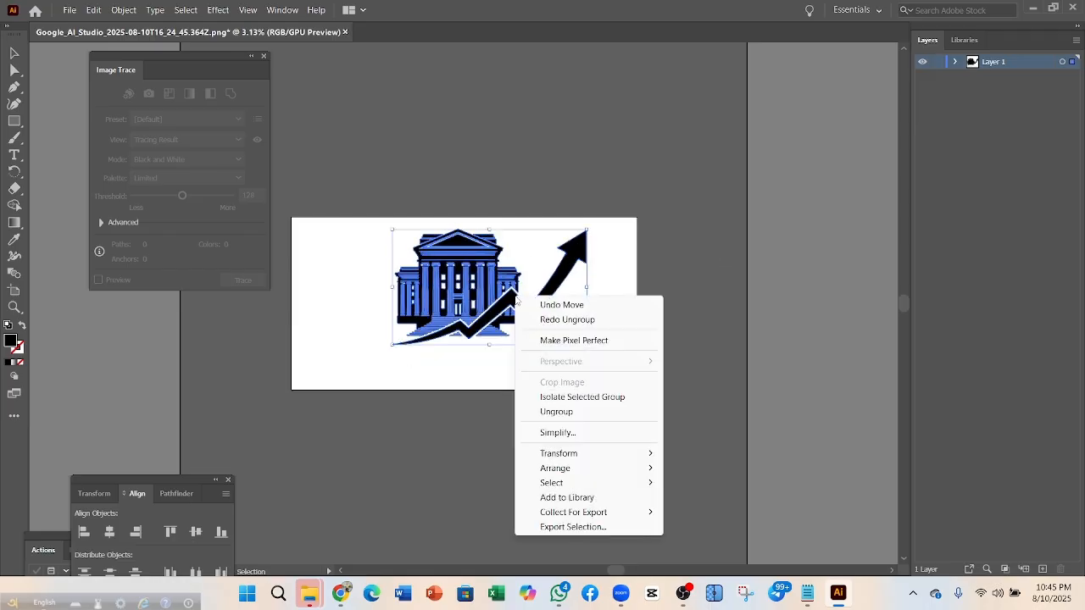
click(569, 411)
click(569, 411)
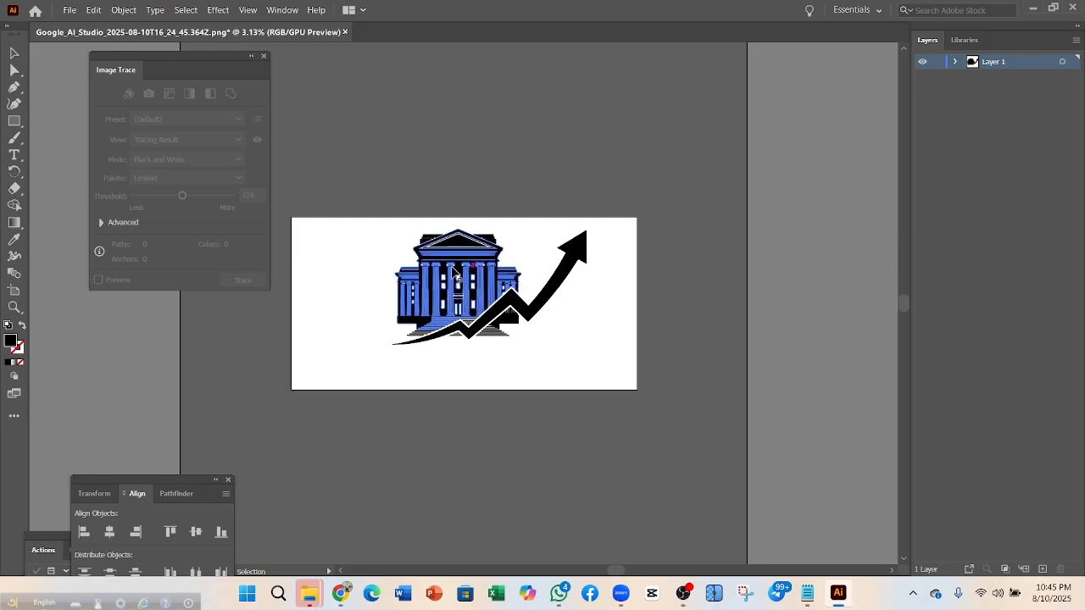
scroll(443, 183, down, 1)
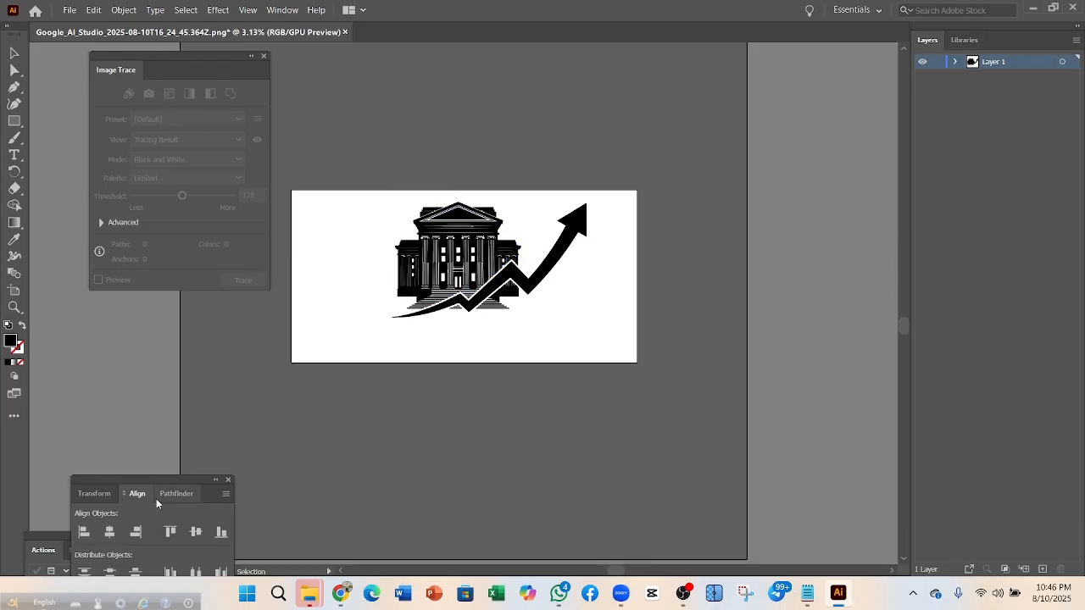
drag(159, 481, 159, 332)
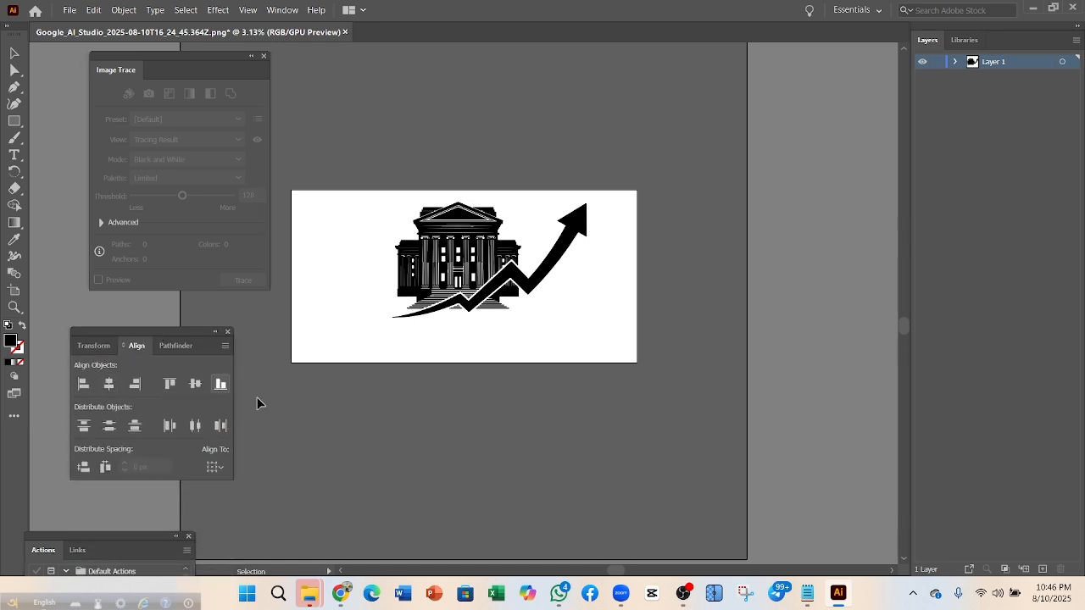
Try horizontal centring and bottom alignment on all the artwork, then undo it
key(ctrl+a)
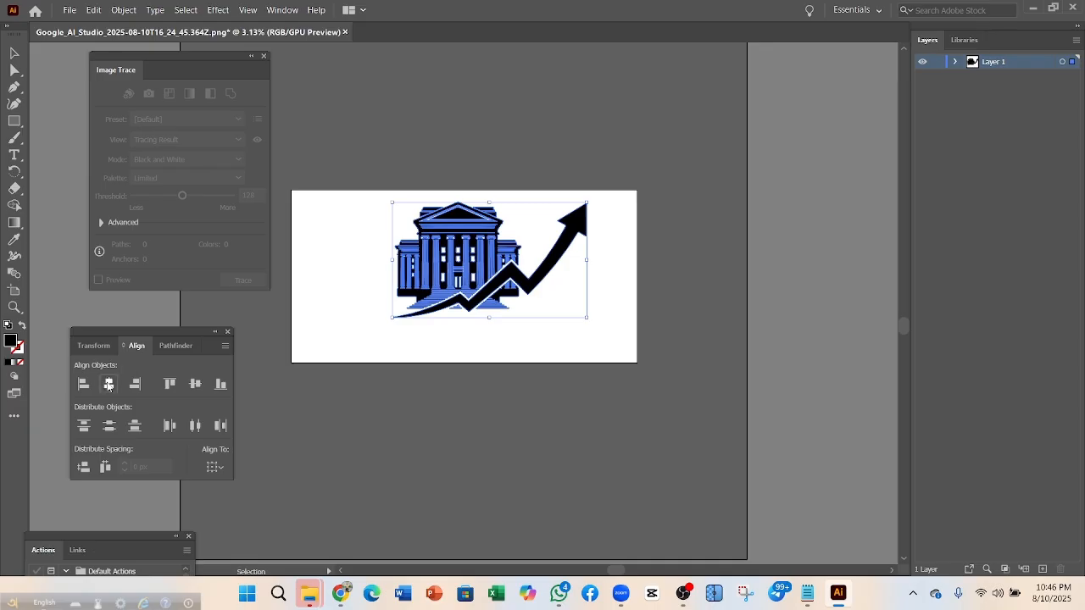
click(108, 384)
click(220, 384)
key(a)
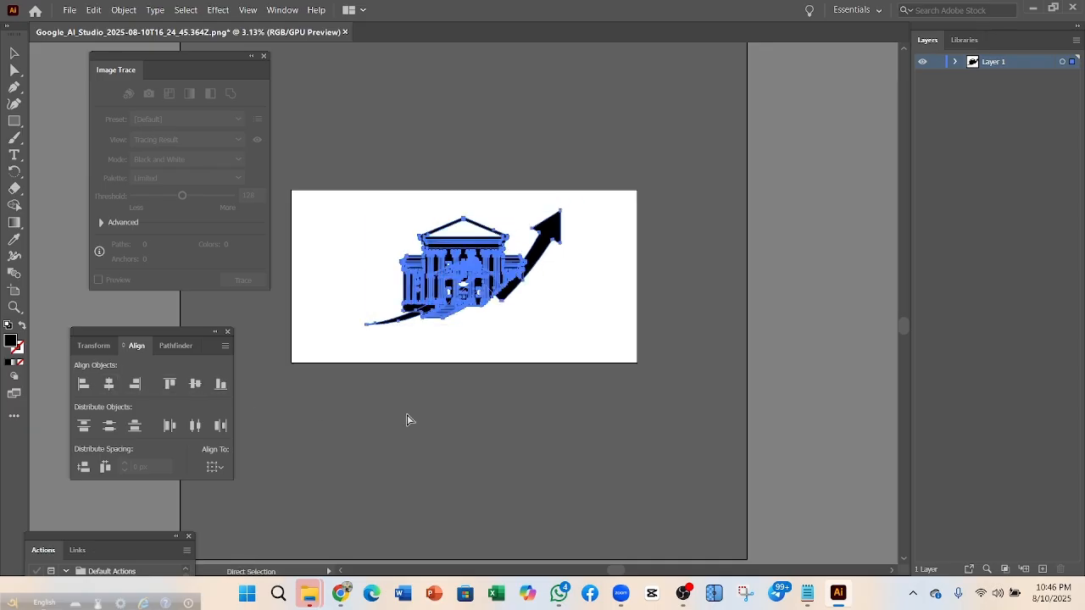
key(ctrl+z)
key(ctrl+z)
Select all the artwork and centre it horizontally and vertically
click(395, 424)
key(ctrl+a)
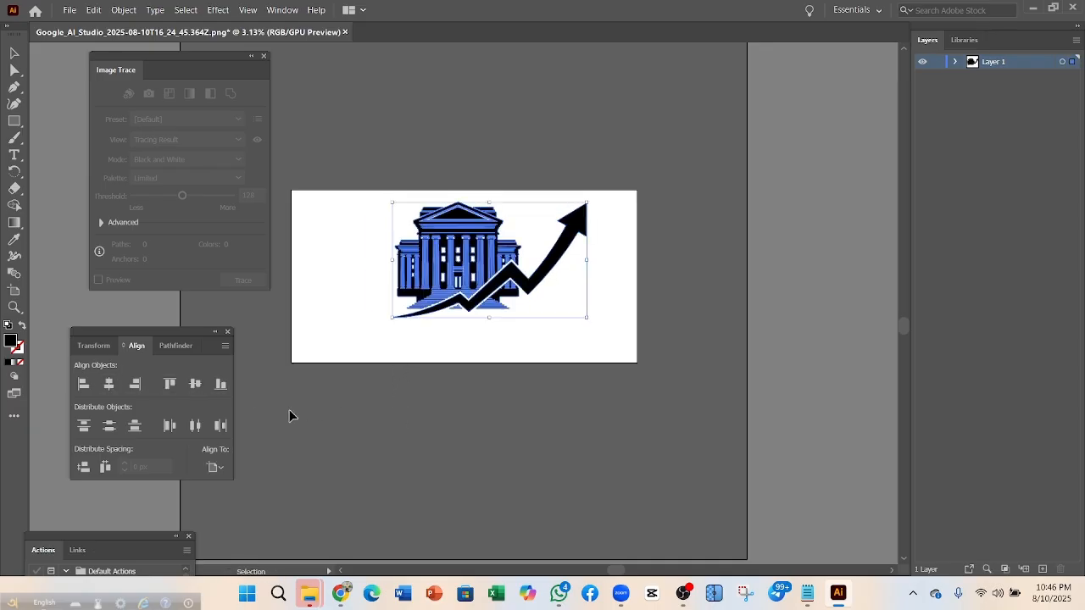
click(108, 384)
click(194, 384)
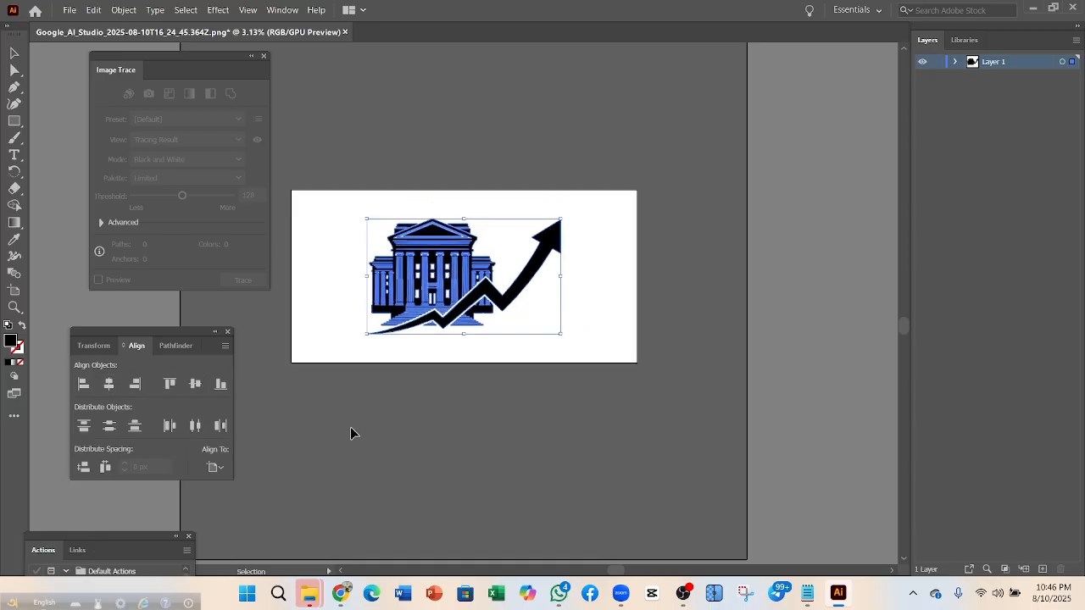
click(428, 448)
Save the artwork to the Downloads folder in Illustrator EPS format
click(70, 9)
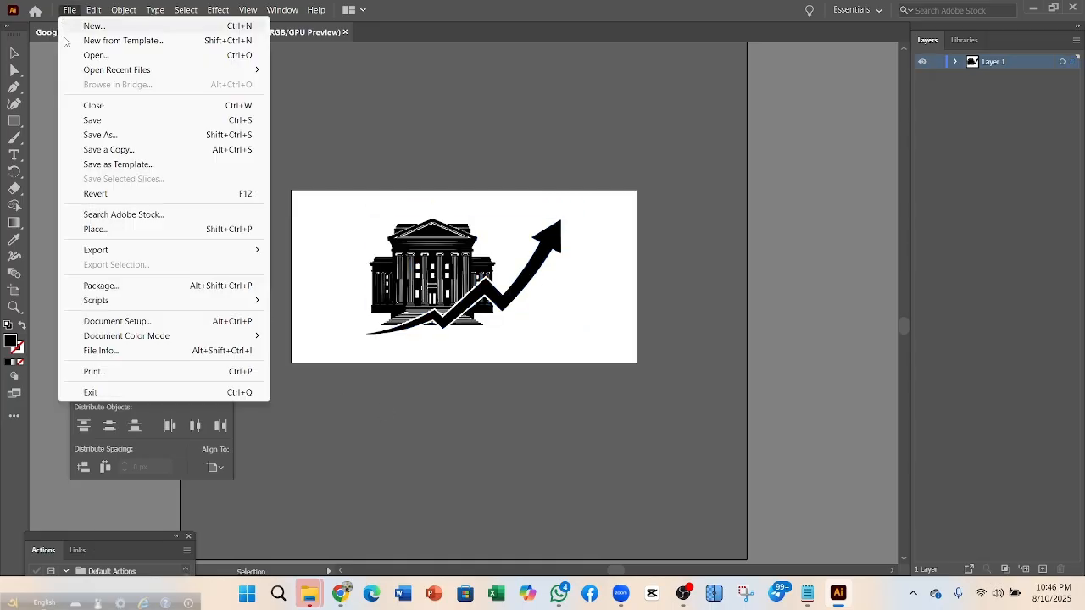
click(97, 133)
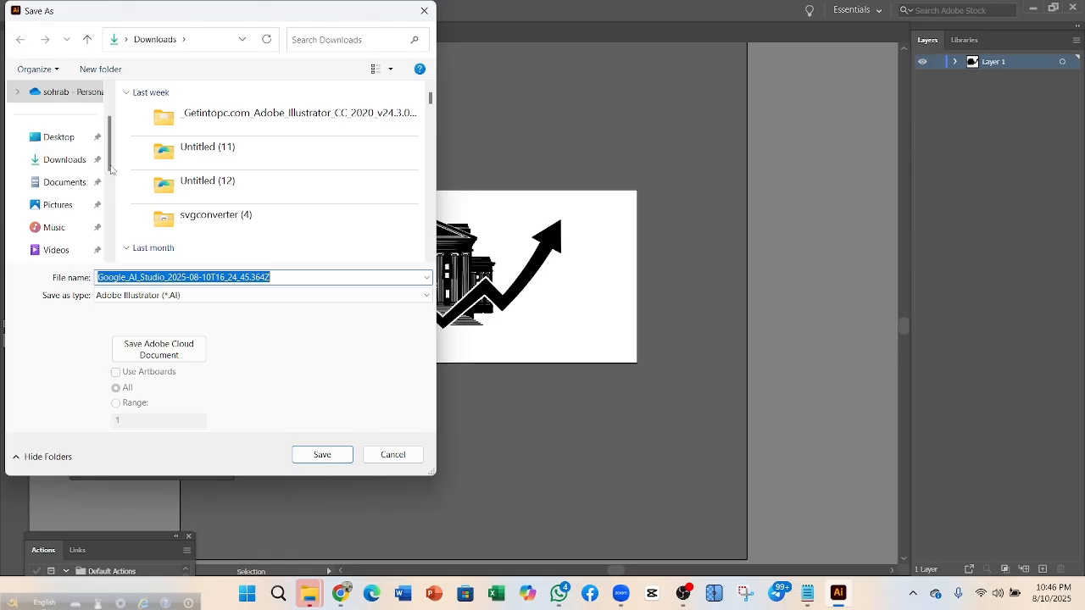
click(70, 160)
click(185, 295)
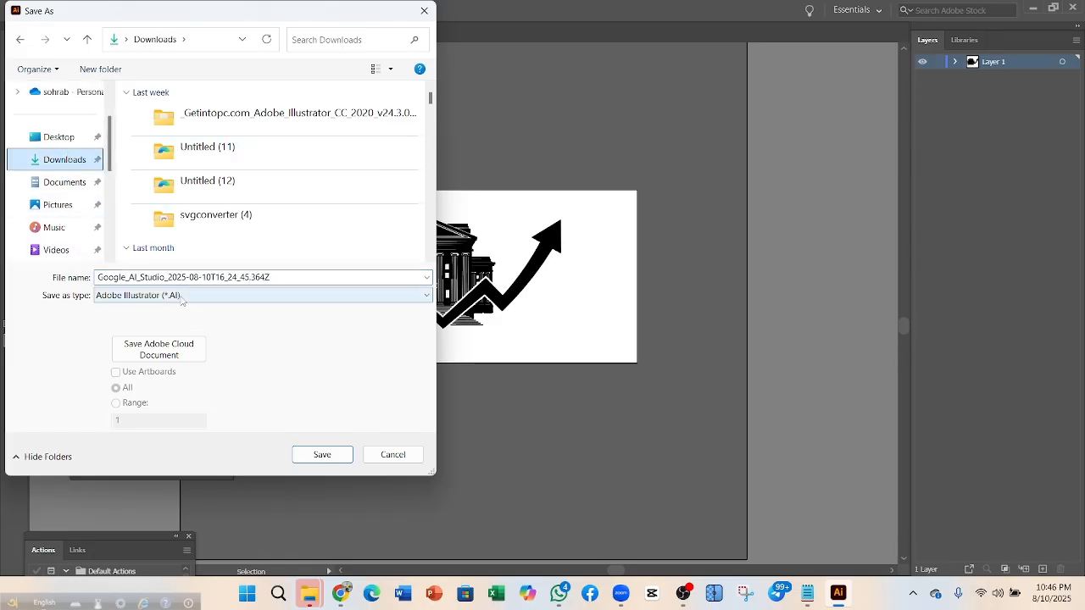
click(159, 329)
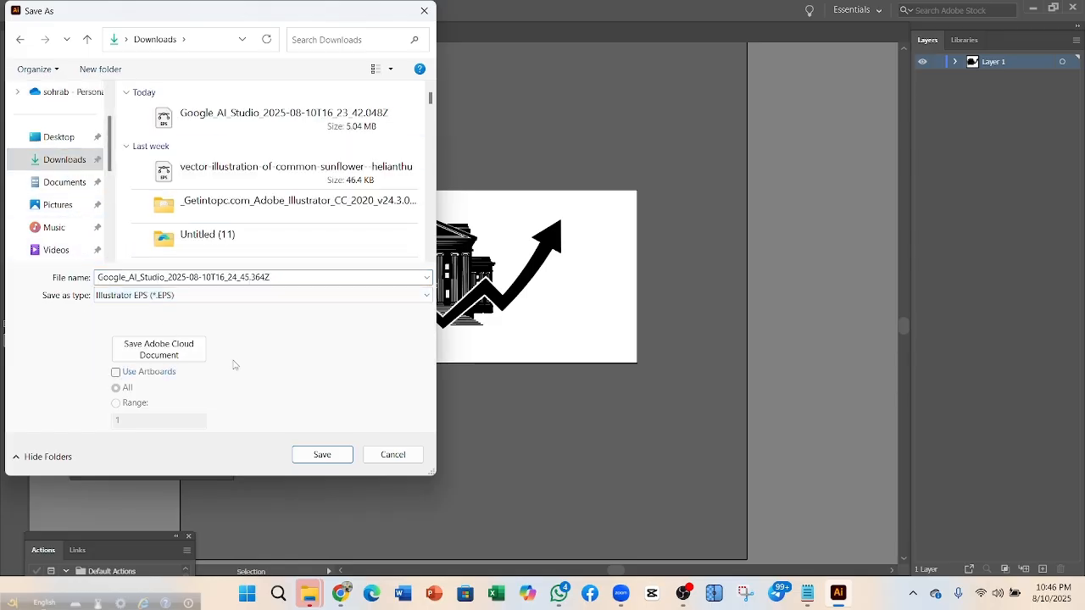
click(321, 454)
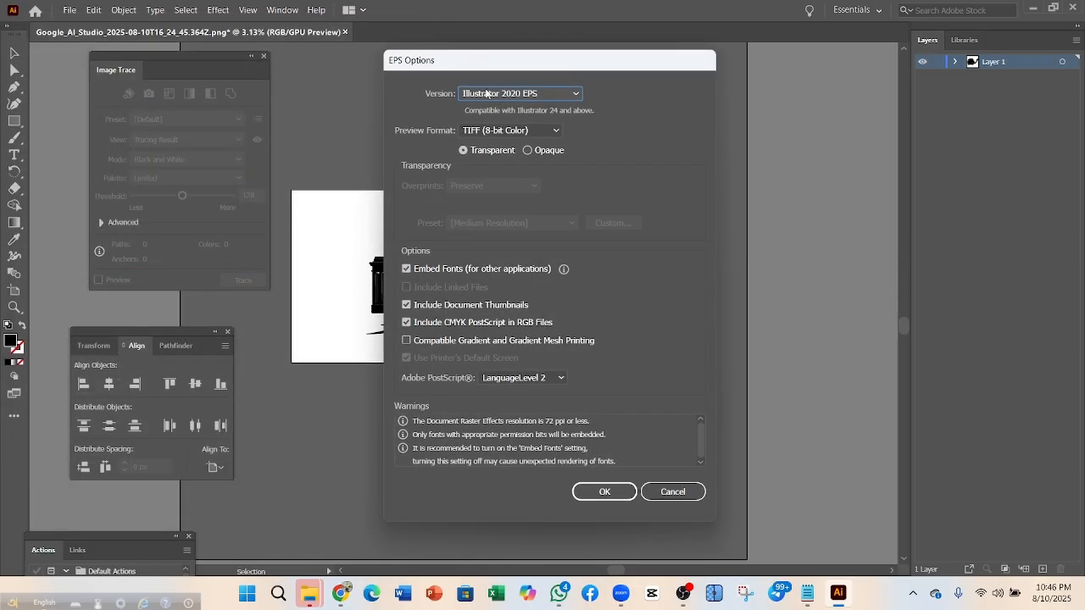
Choose the Illustrator 10 EPS version, finish saving, and close the document
click(519, 94)
click(541, 255)
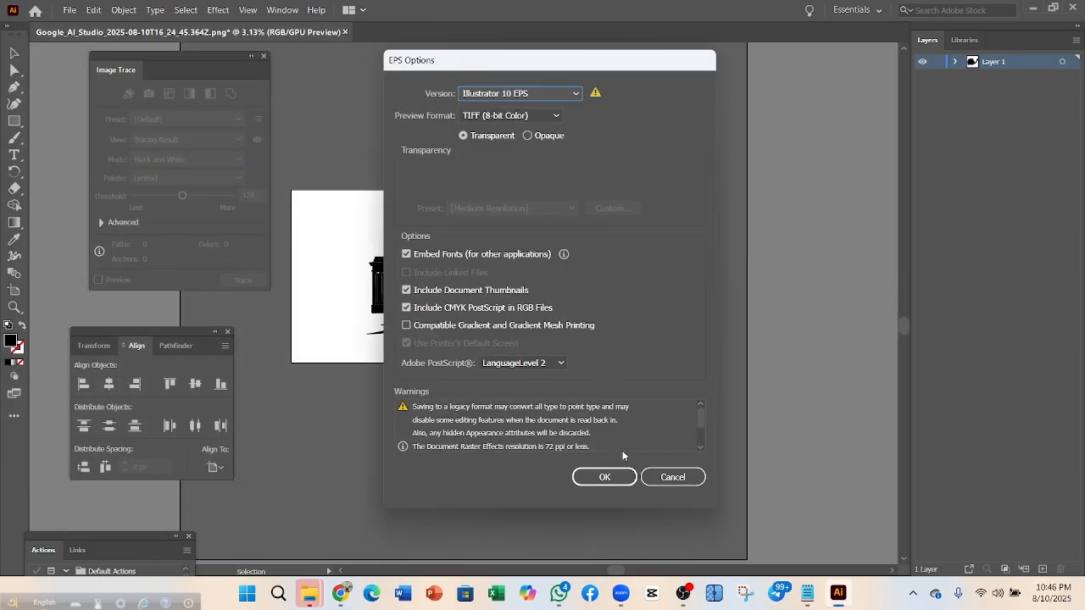
click(604, 477)
click(614, 114)
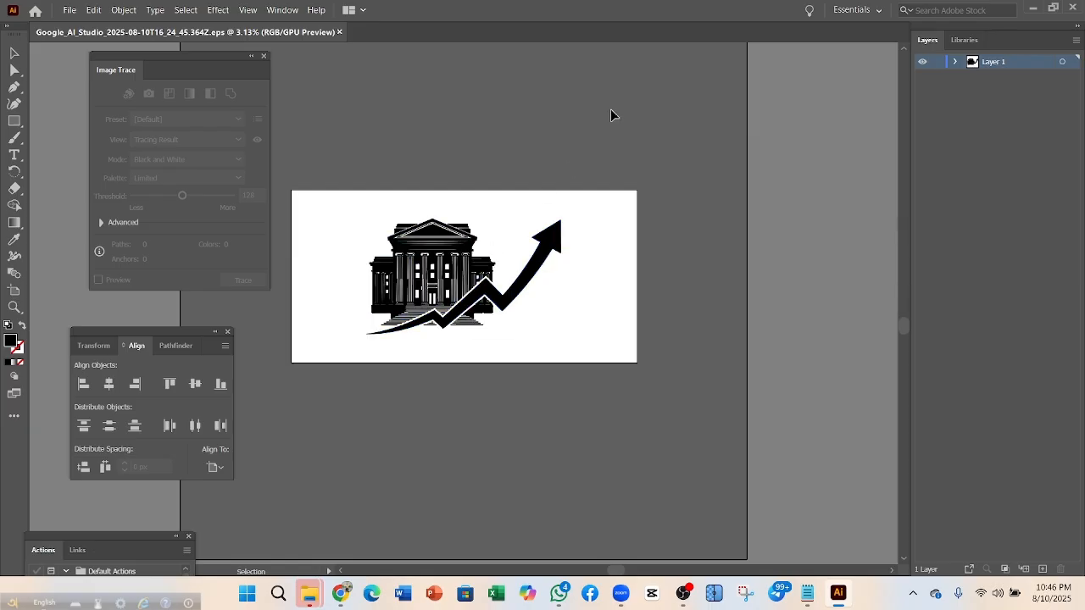
click(339, 33)
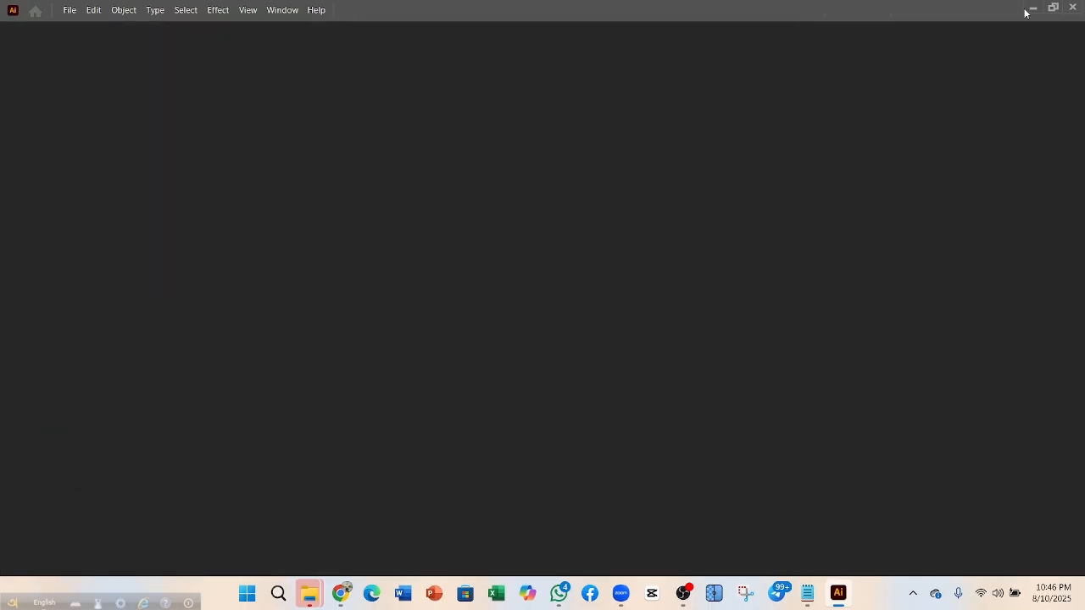
Minimize Illustrator and switch to the Adobe Stock Contributor tab in Chrome
click(1034, 8)
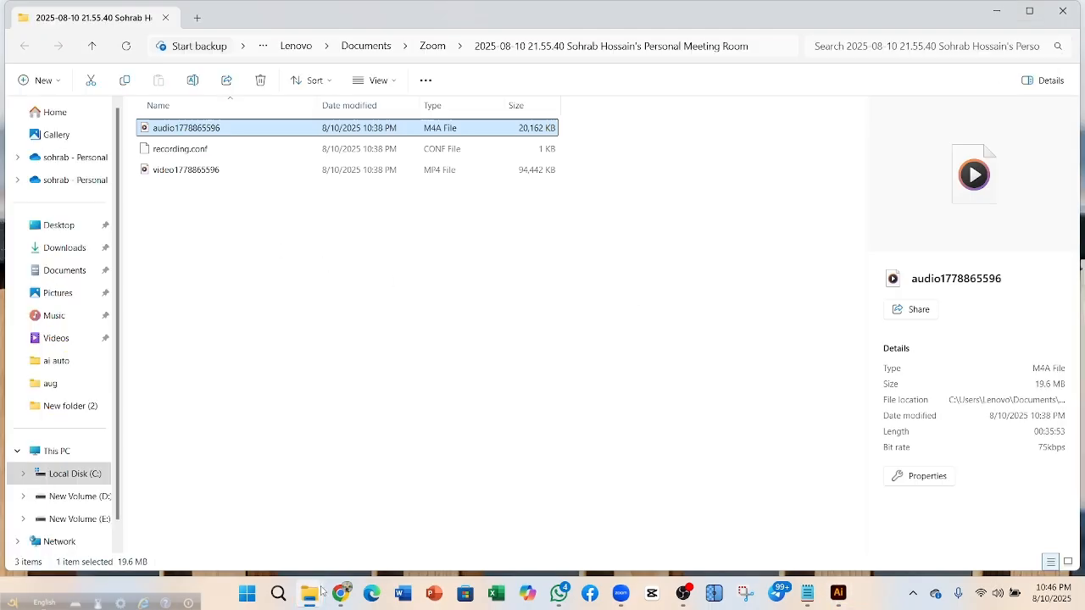
click(346, 605)
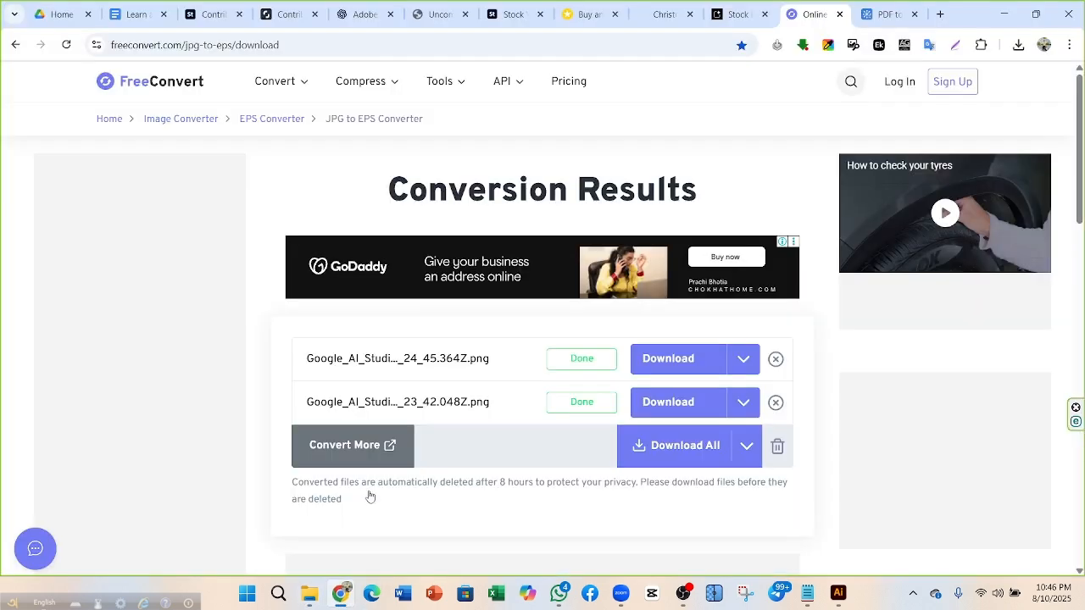
click(216, 14)
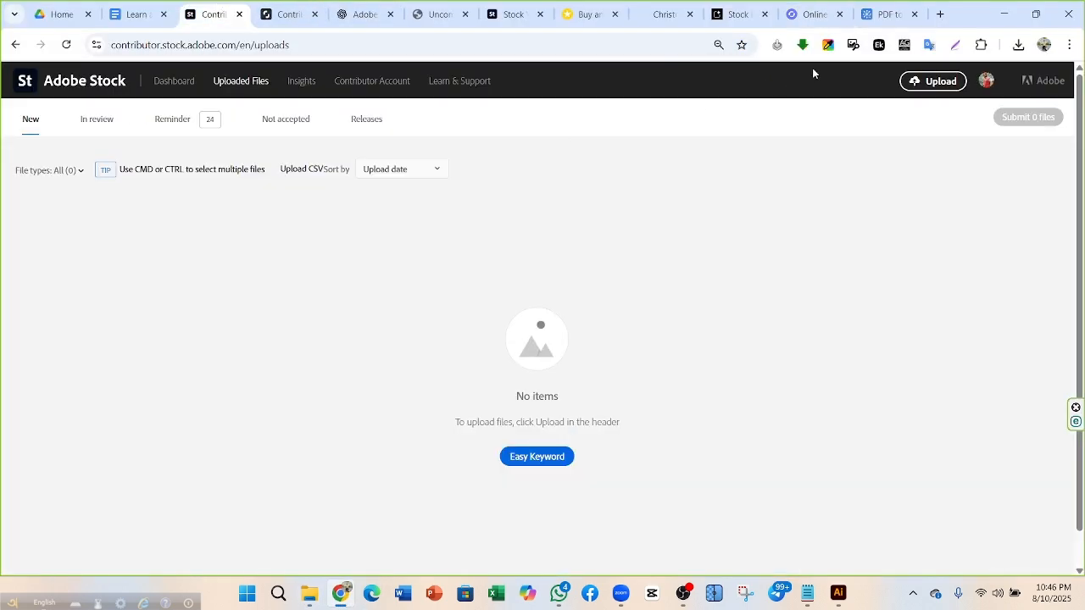
Upload the two newest Google AI Studio EPS files to Adobe Stock Contributor
click(934, 83)
click(484, 356)
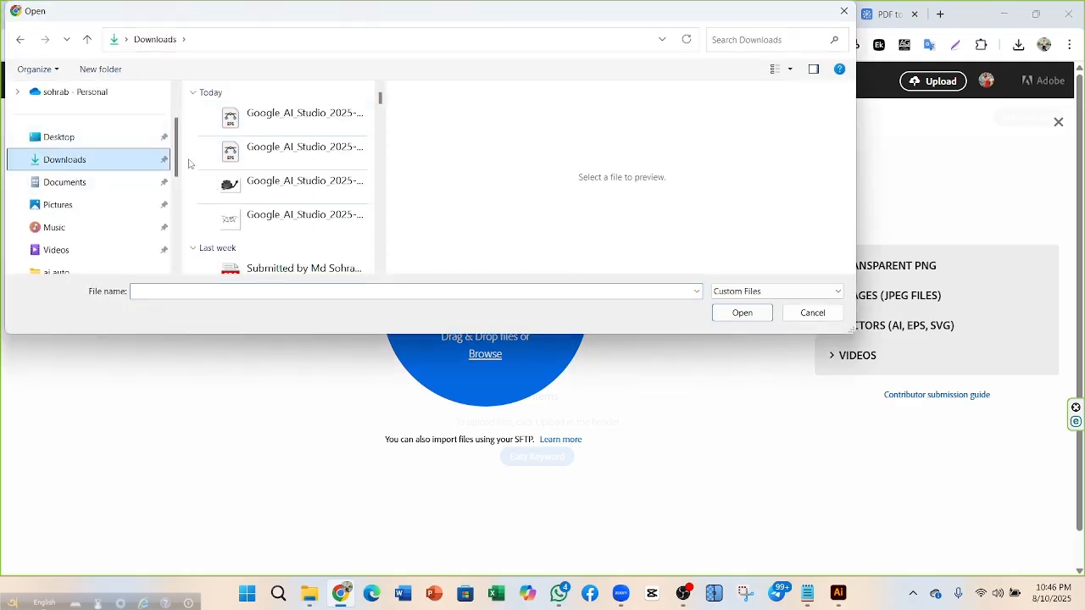
drag(189, 165, 230, 121)
click(741, 313)
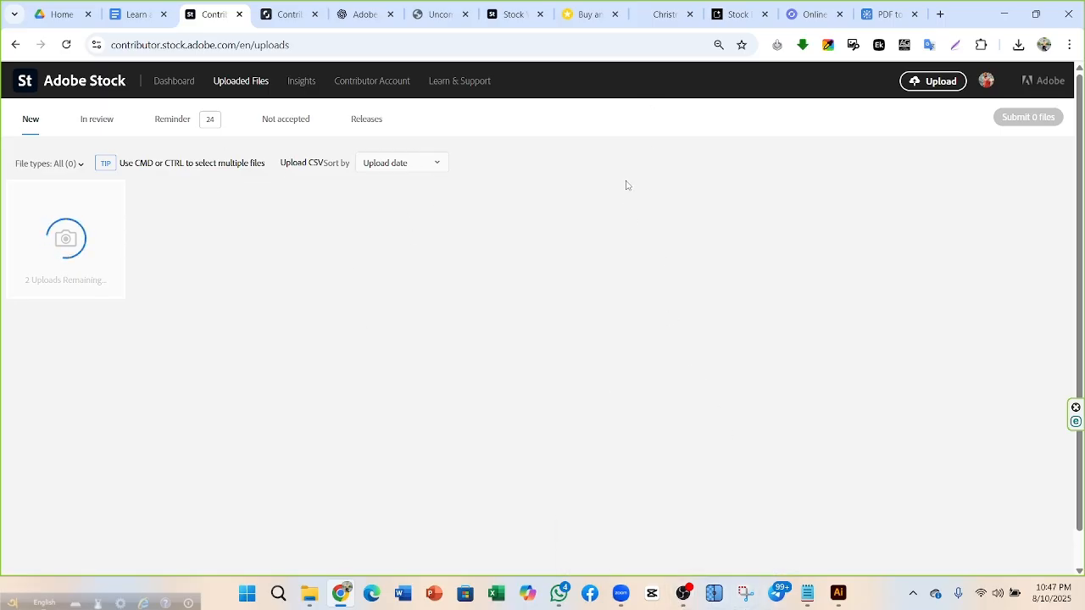
mouse_move(683, 603)
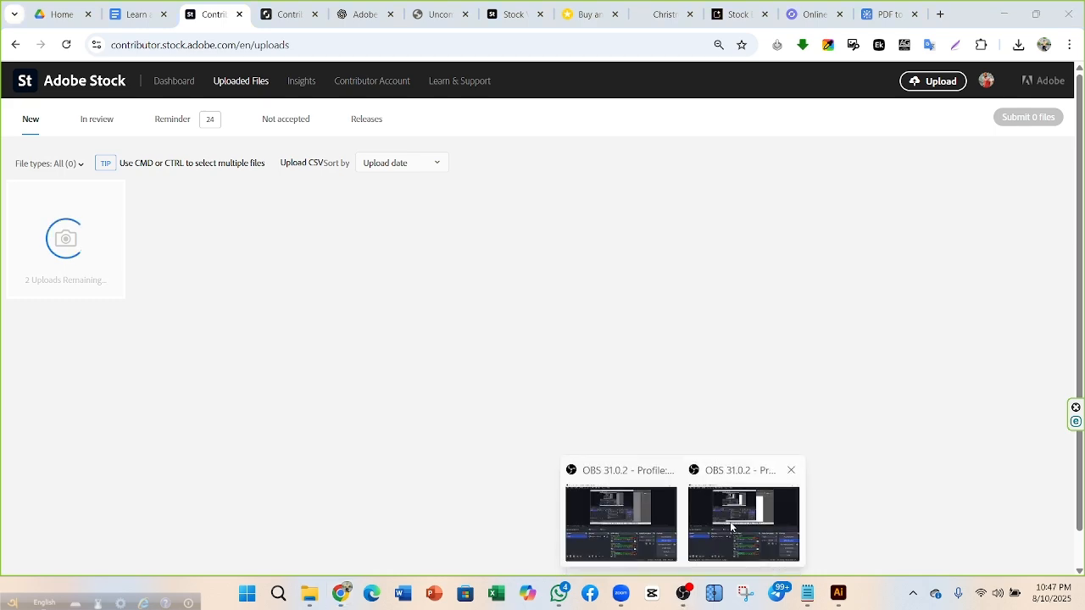